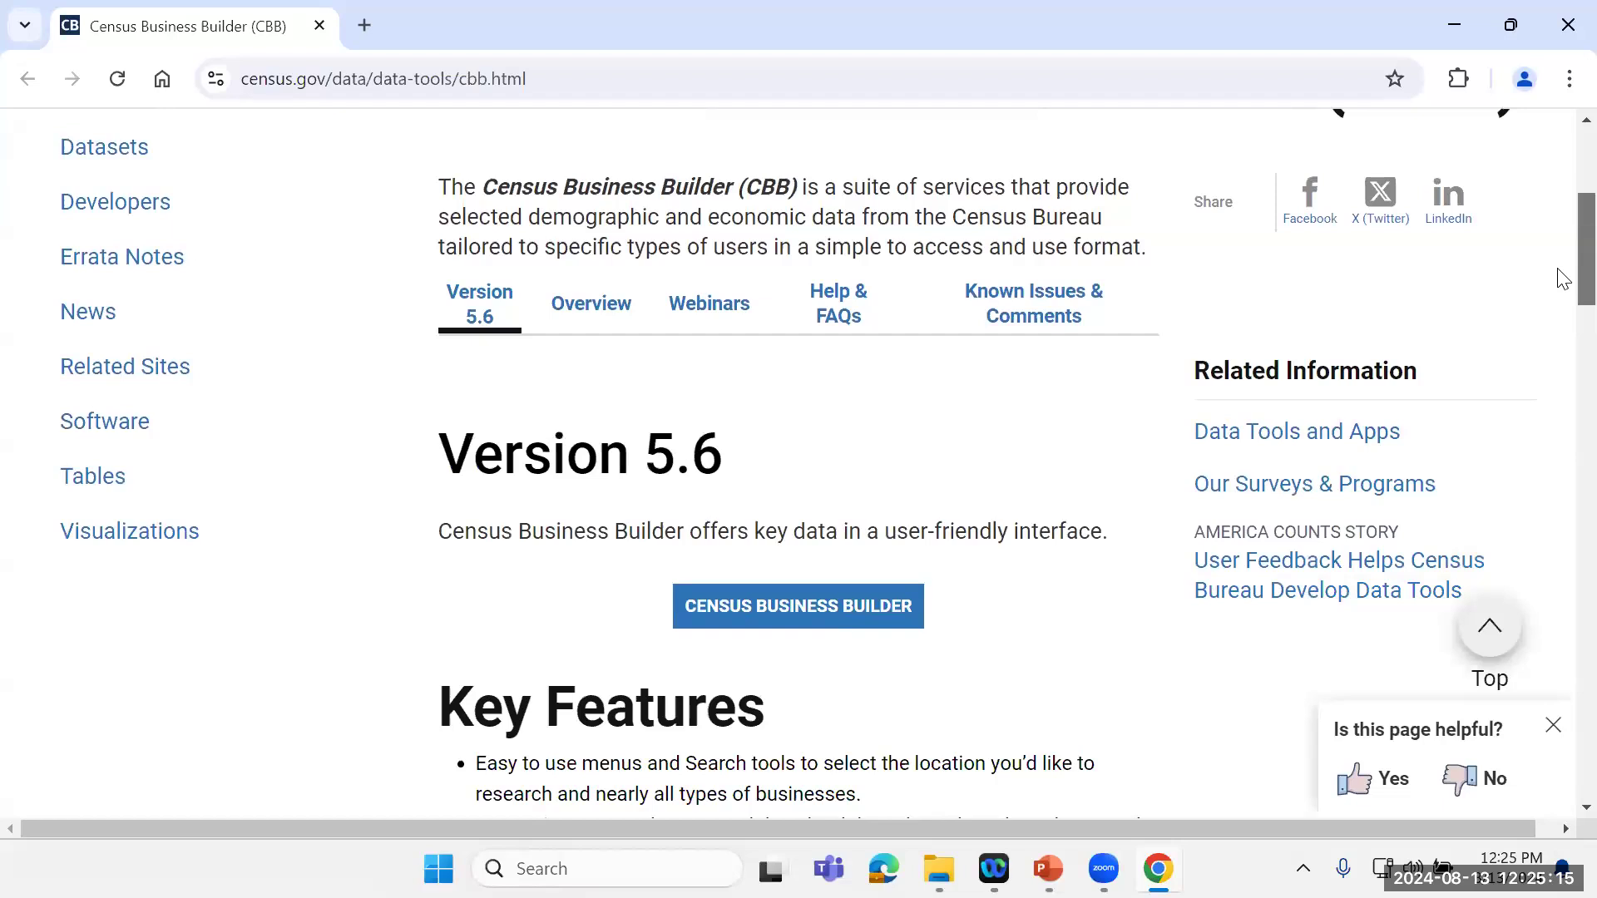
Step: Review the Version 5.6 key features on the page and launch the Census Business Builder tool
scroll(1561, 283, "down", 1)
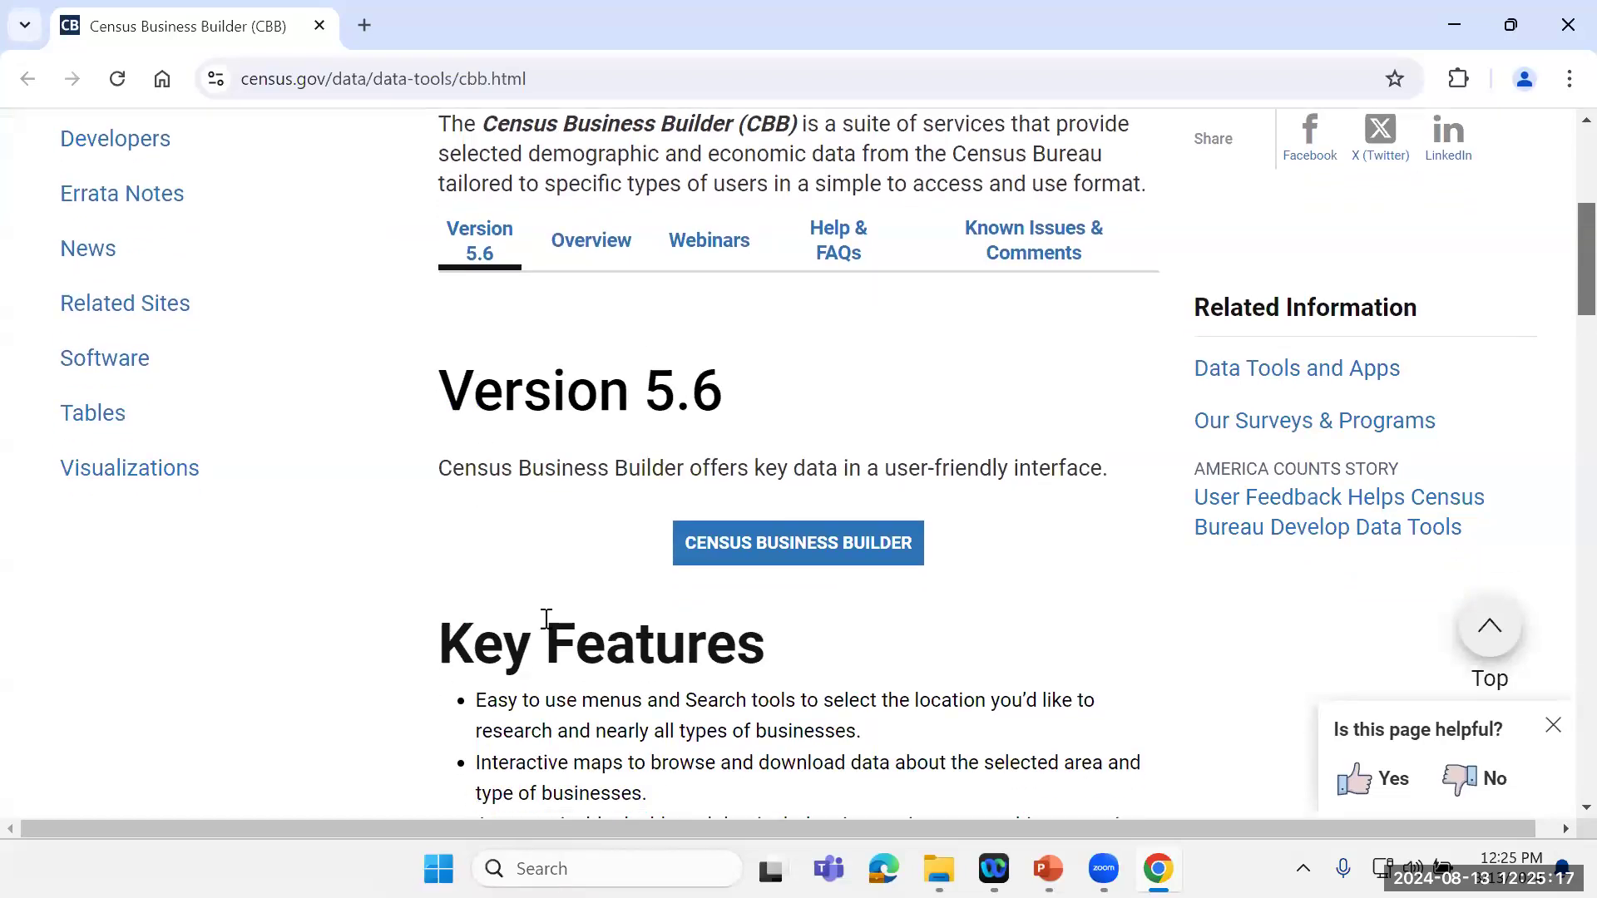
scroll(1561, 253, "up", 1)
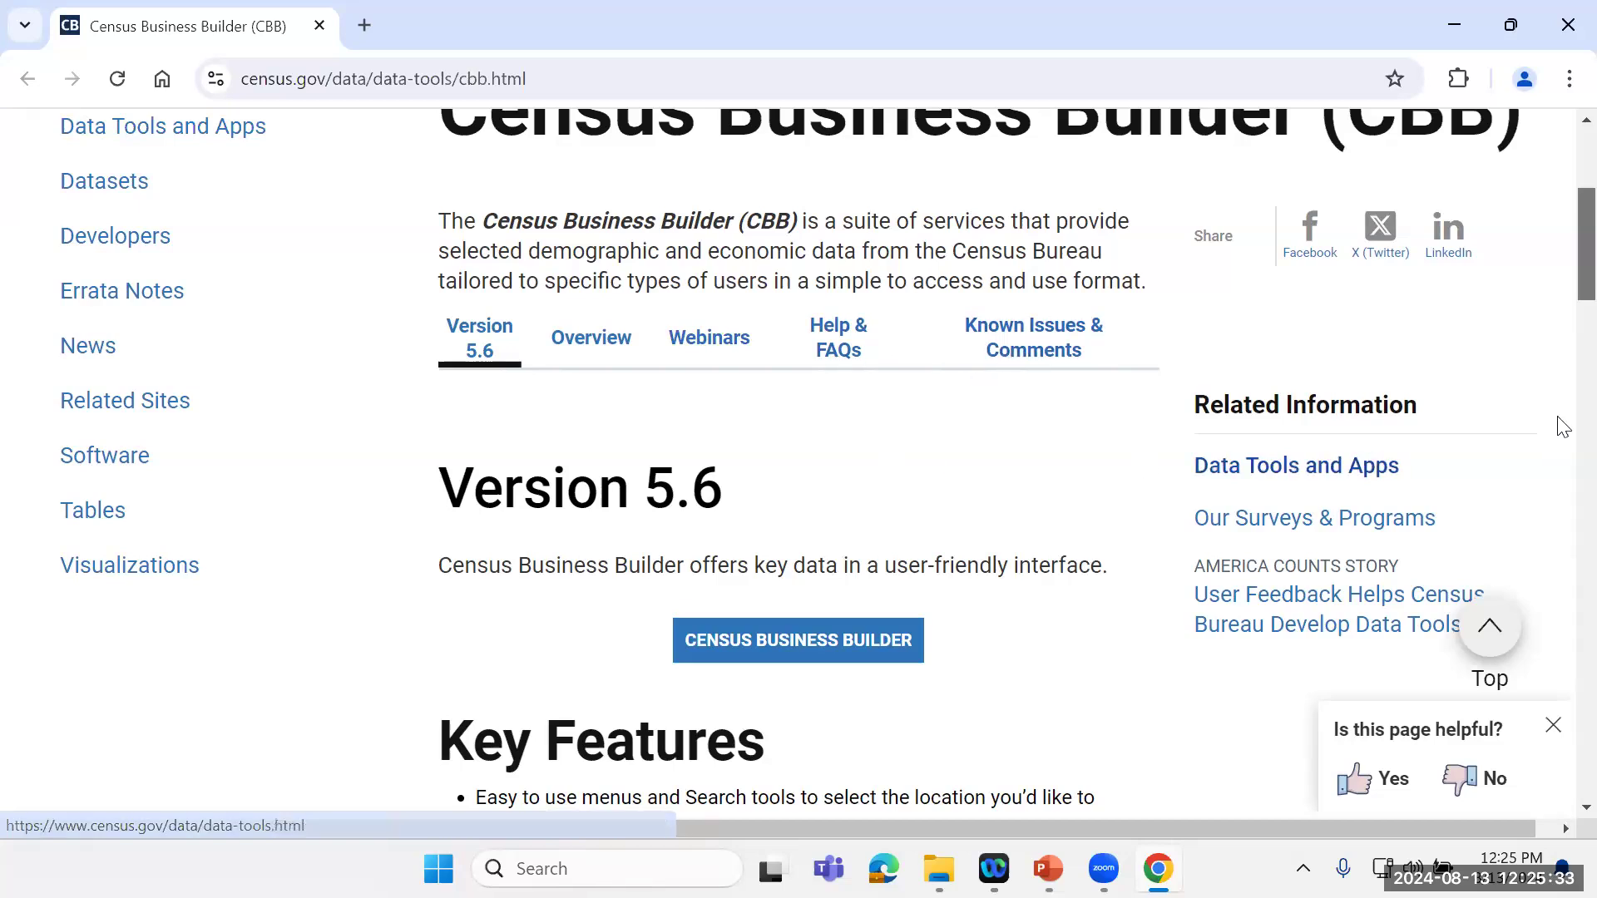
scroll(1564, 275, "down", 4)
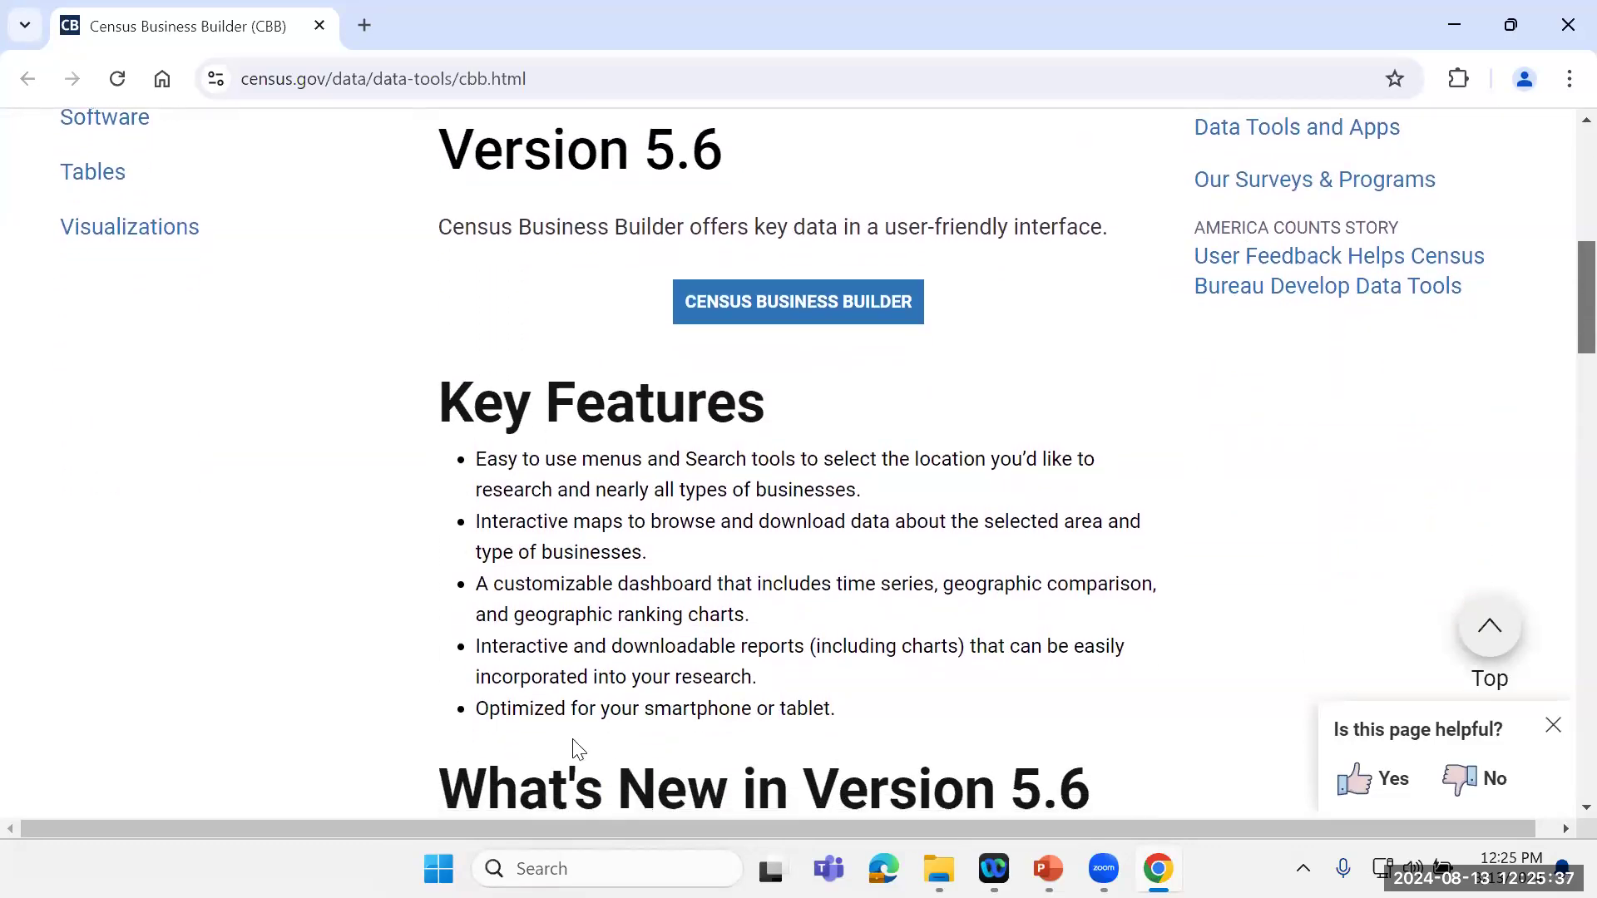
left_click(773, 305)
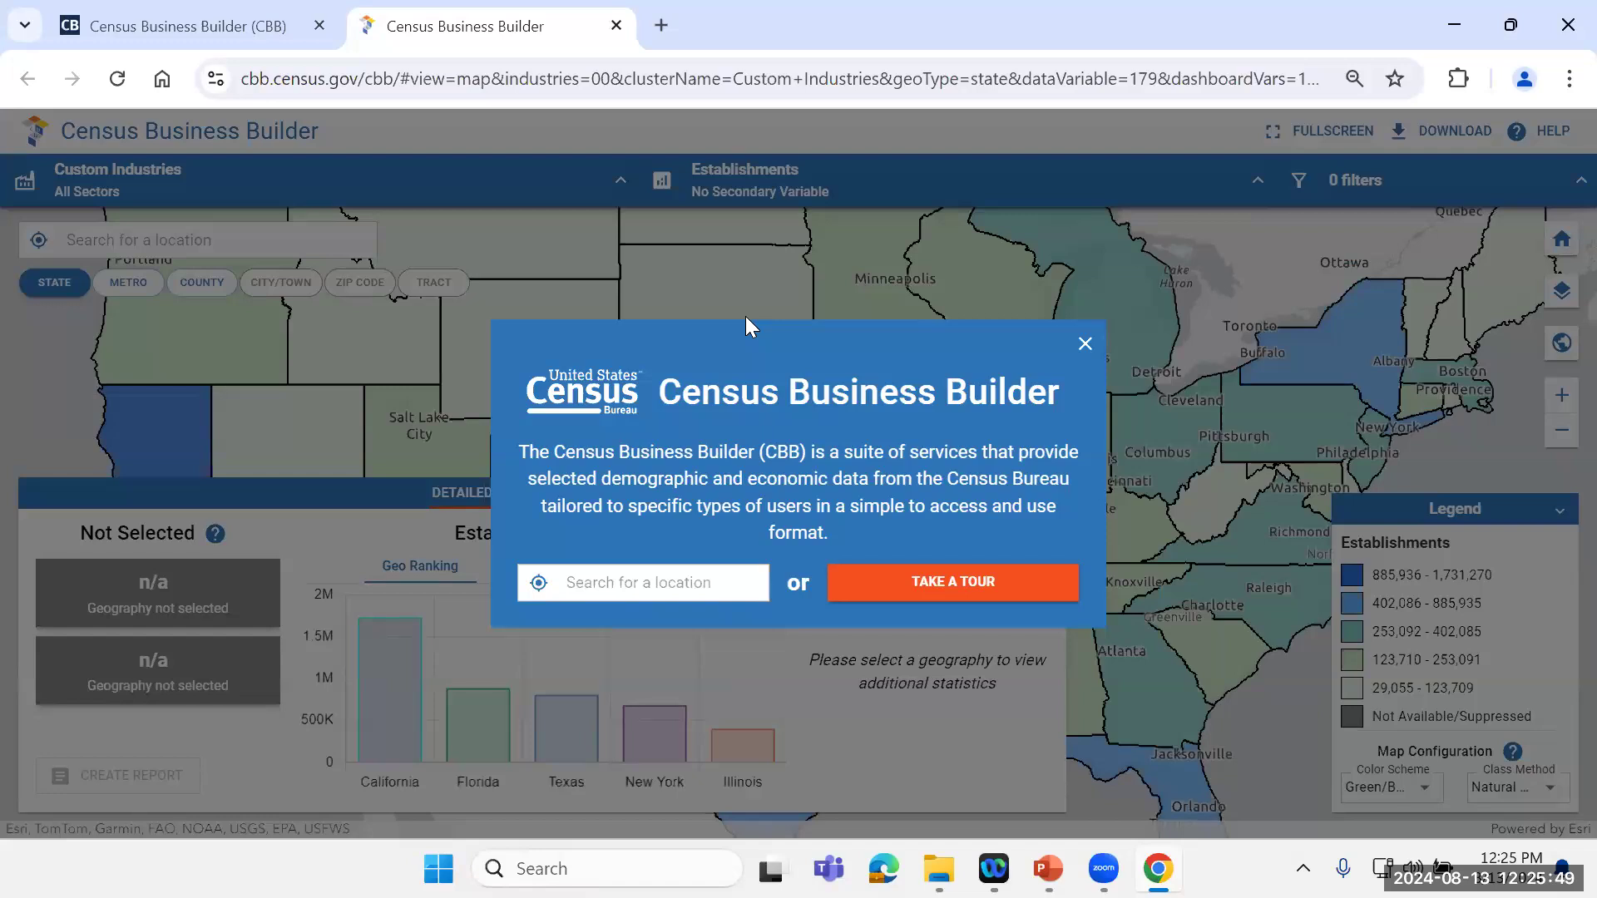
Step: Start the guided tour and advance through the intro, map and location search explanations
left_click(636, 581)
left_click(937, 588)
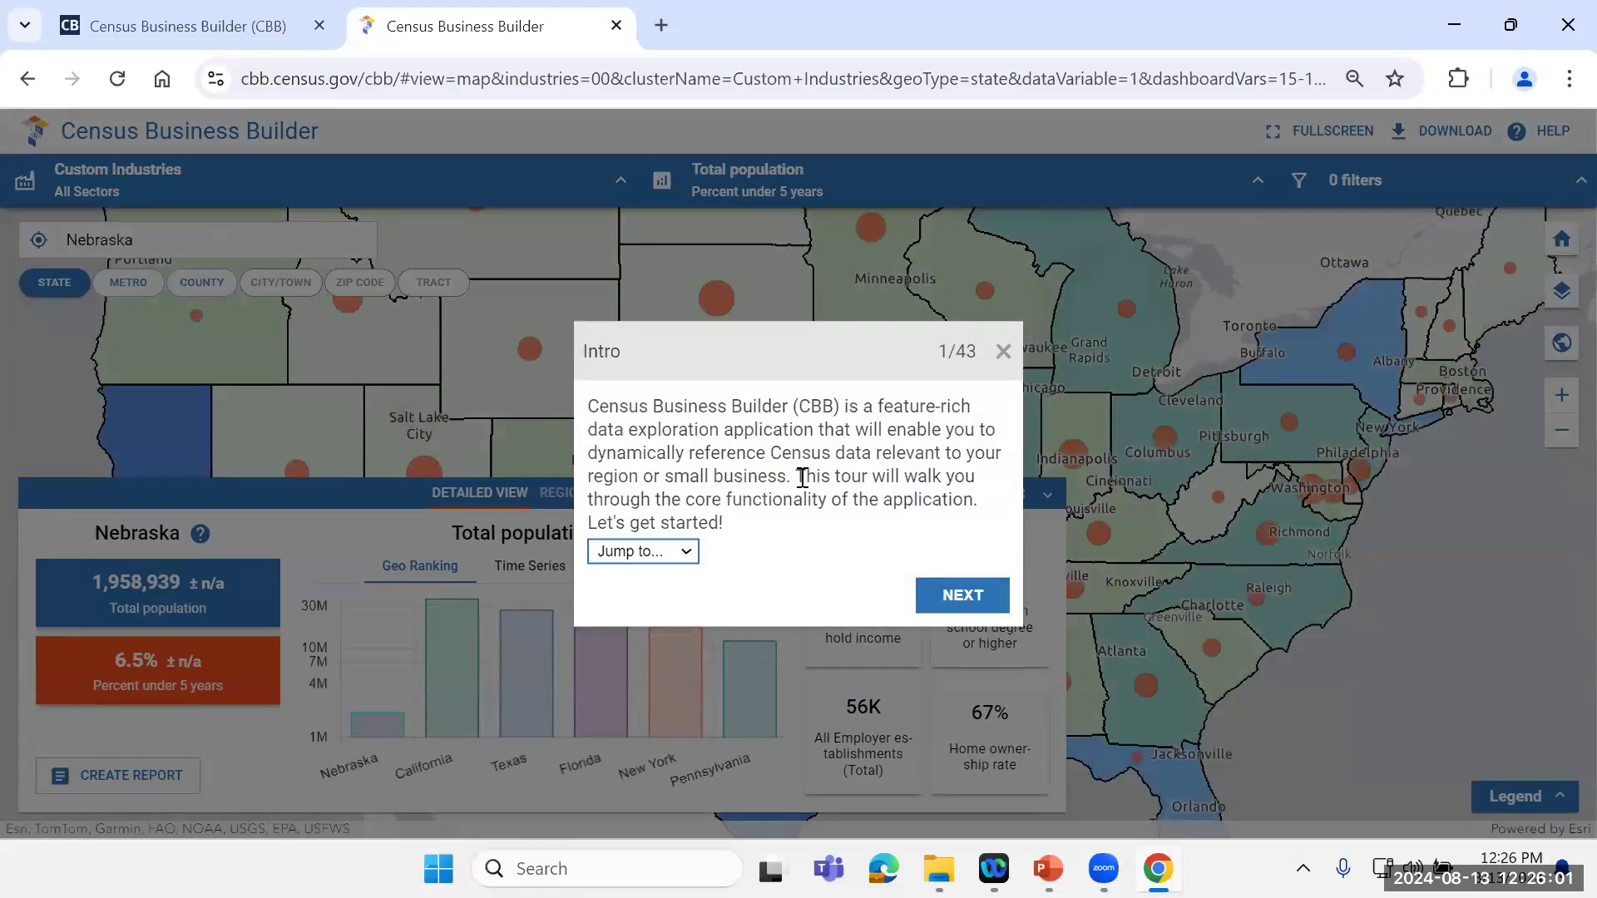
left_click(958, 595)
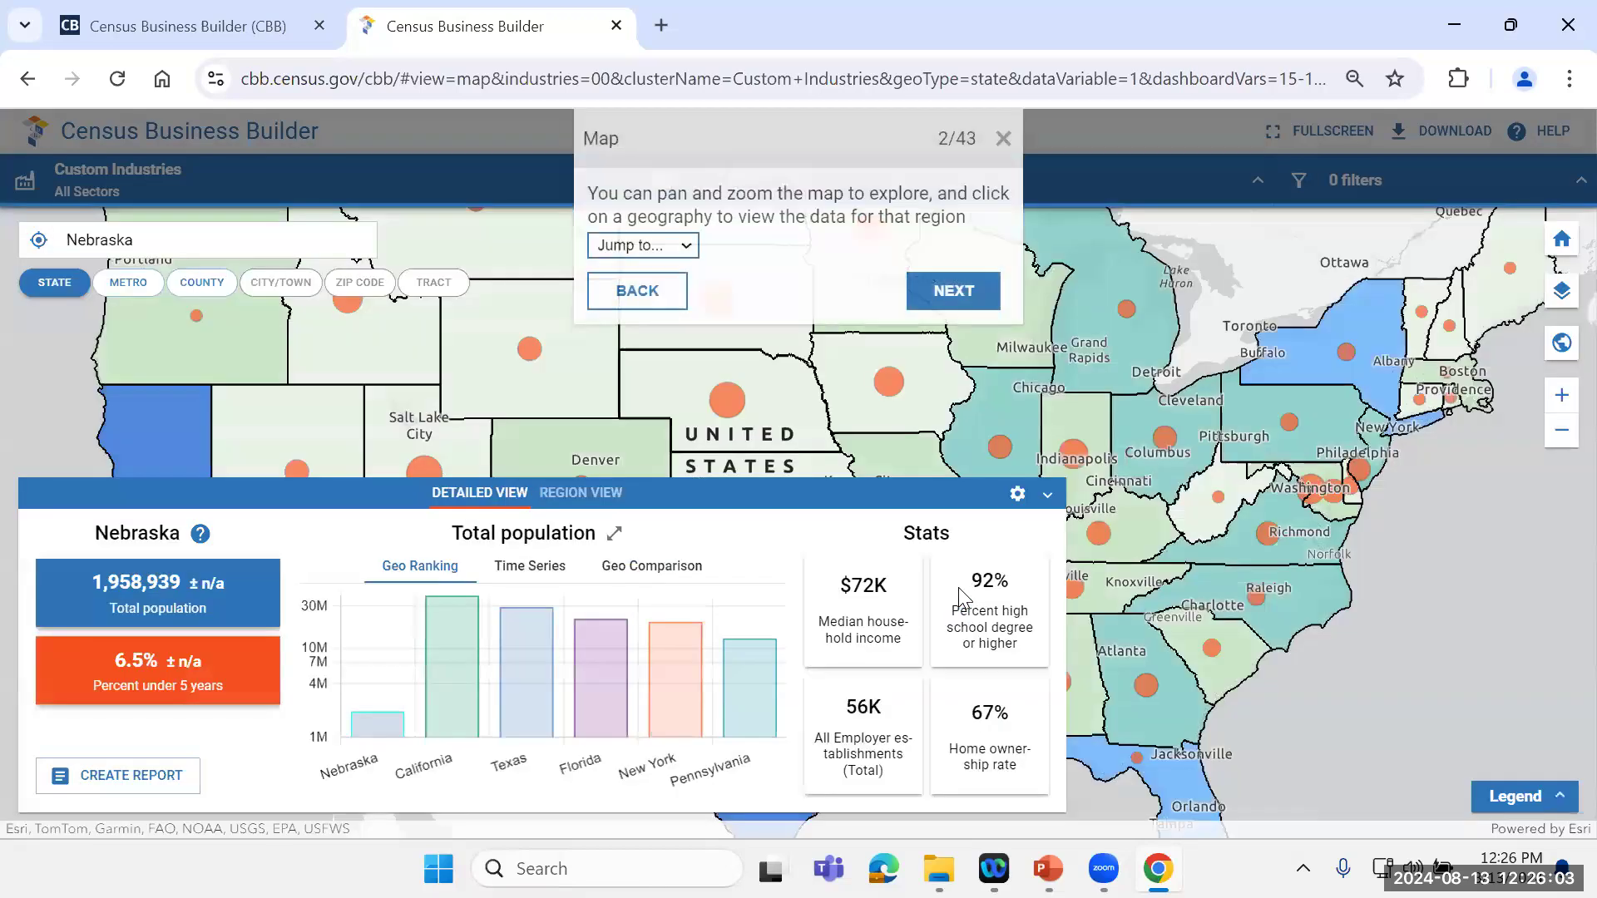
left_click(932, 293)
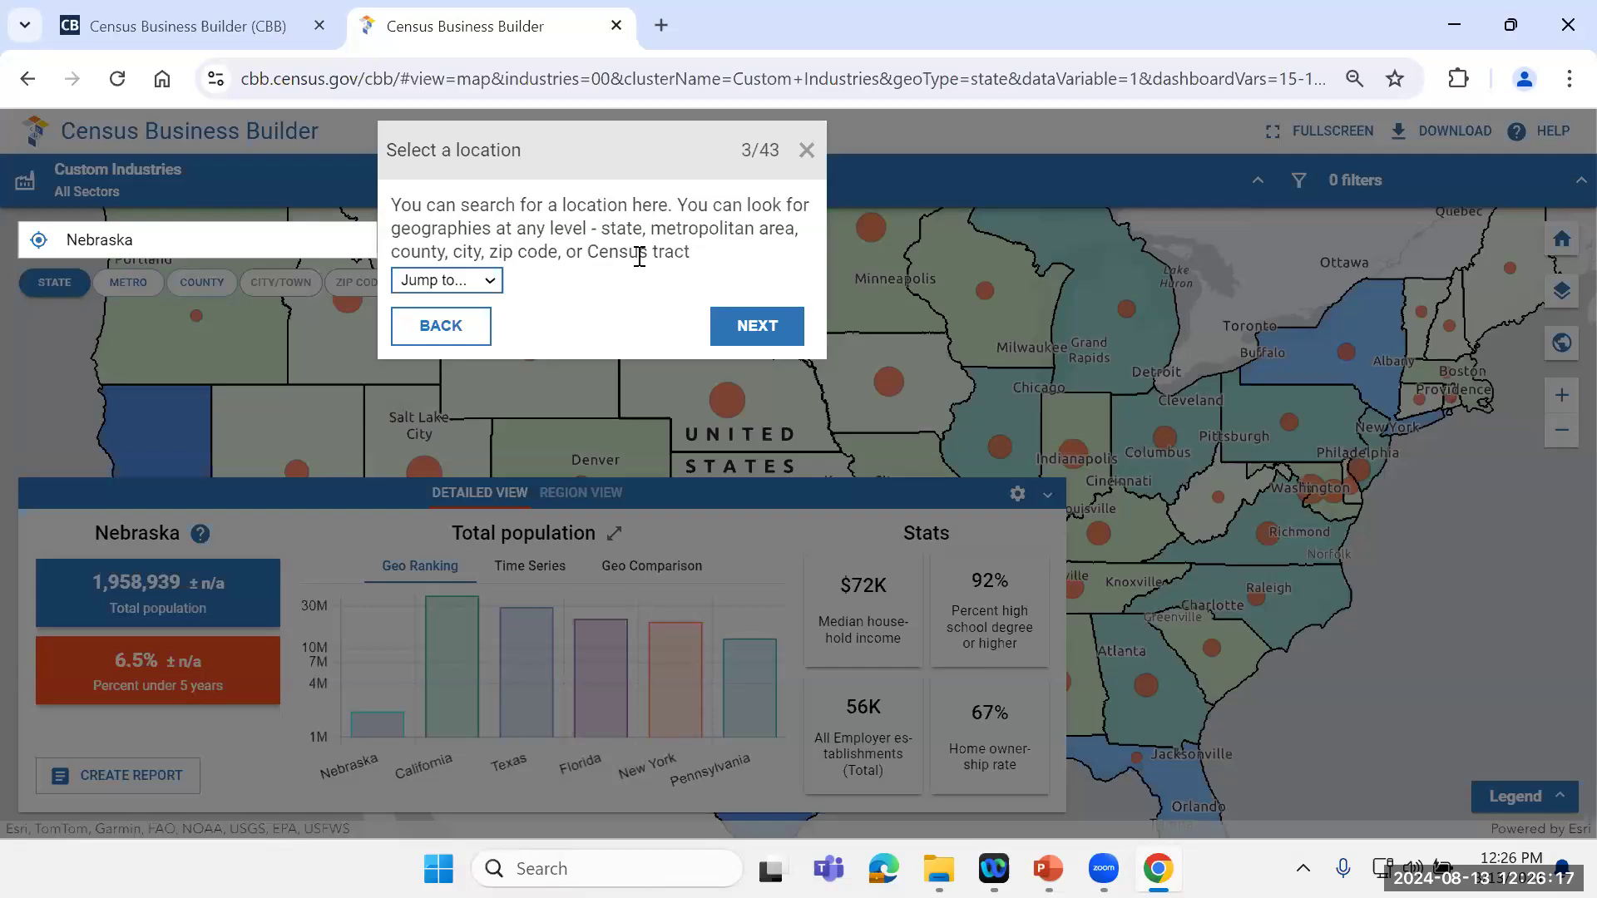
left_click(746, 327)
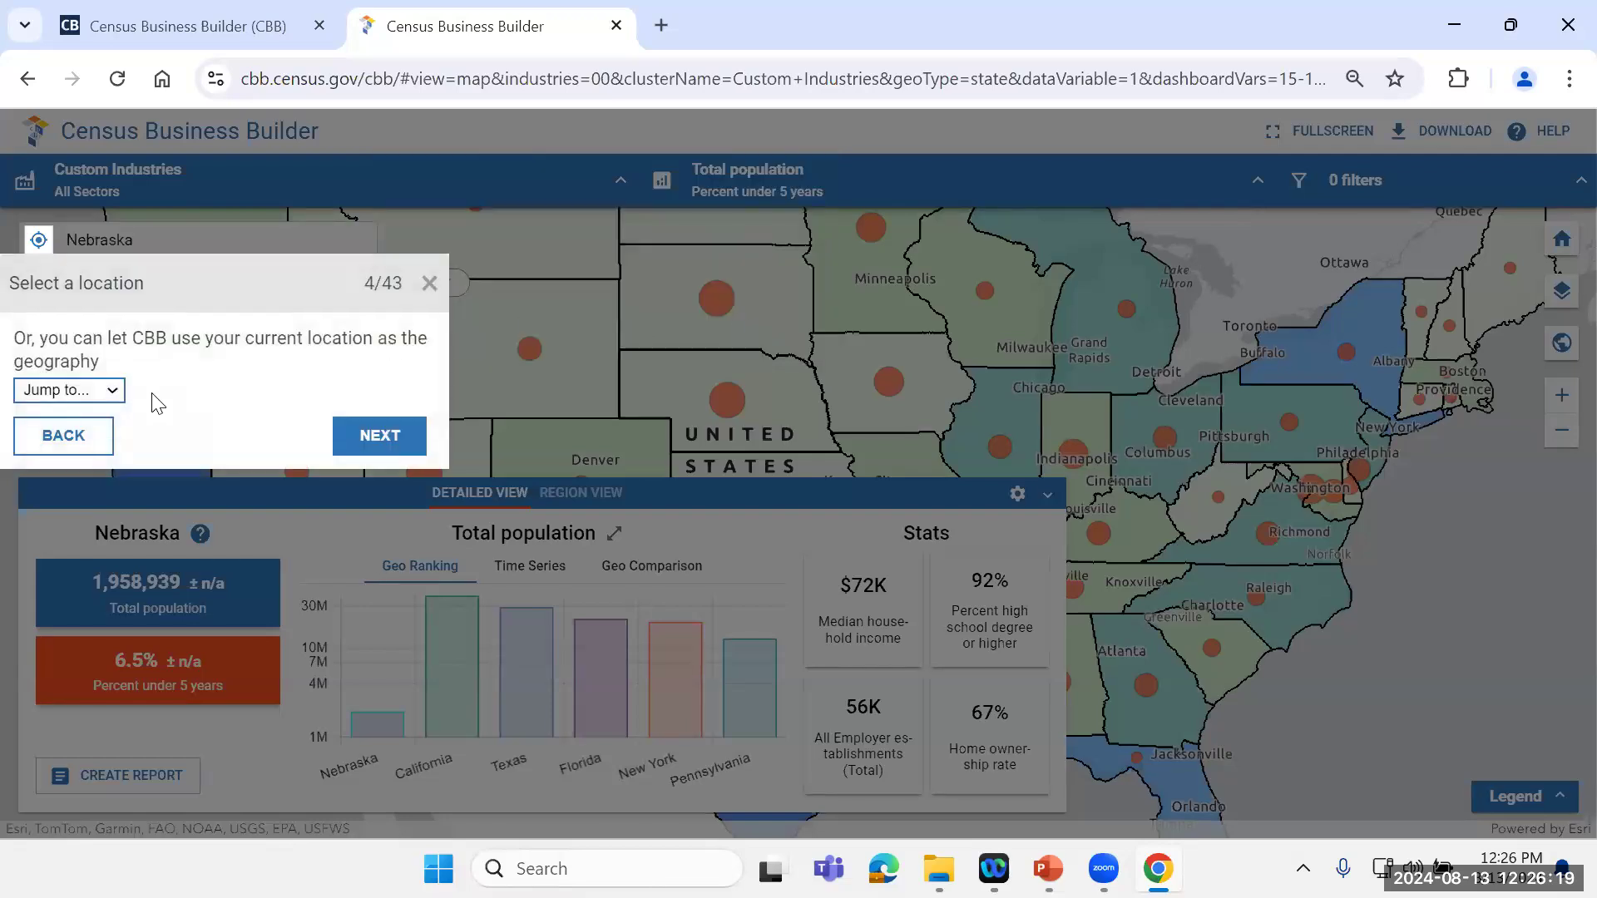
Step: Skip the tour ahead to Region Builder, go through its region-definition explanations, and close the tour
left_click(115, 392)
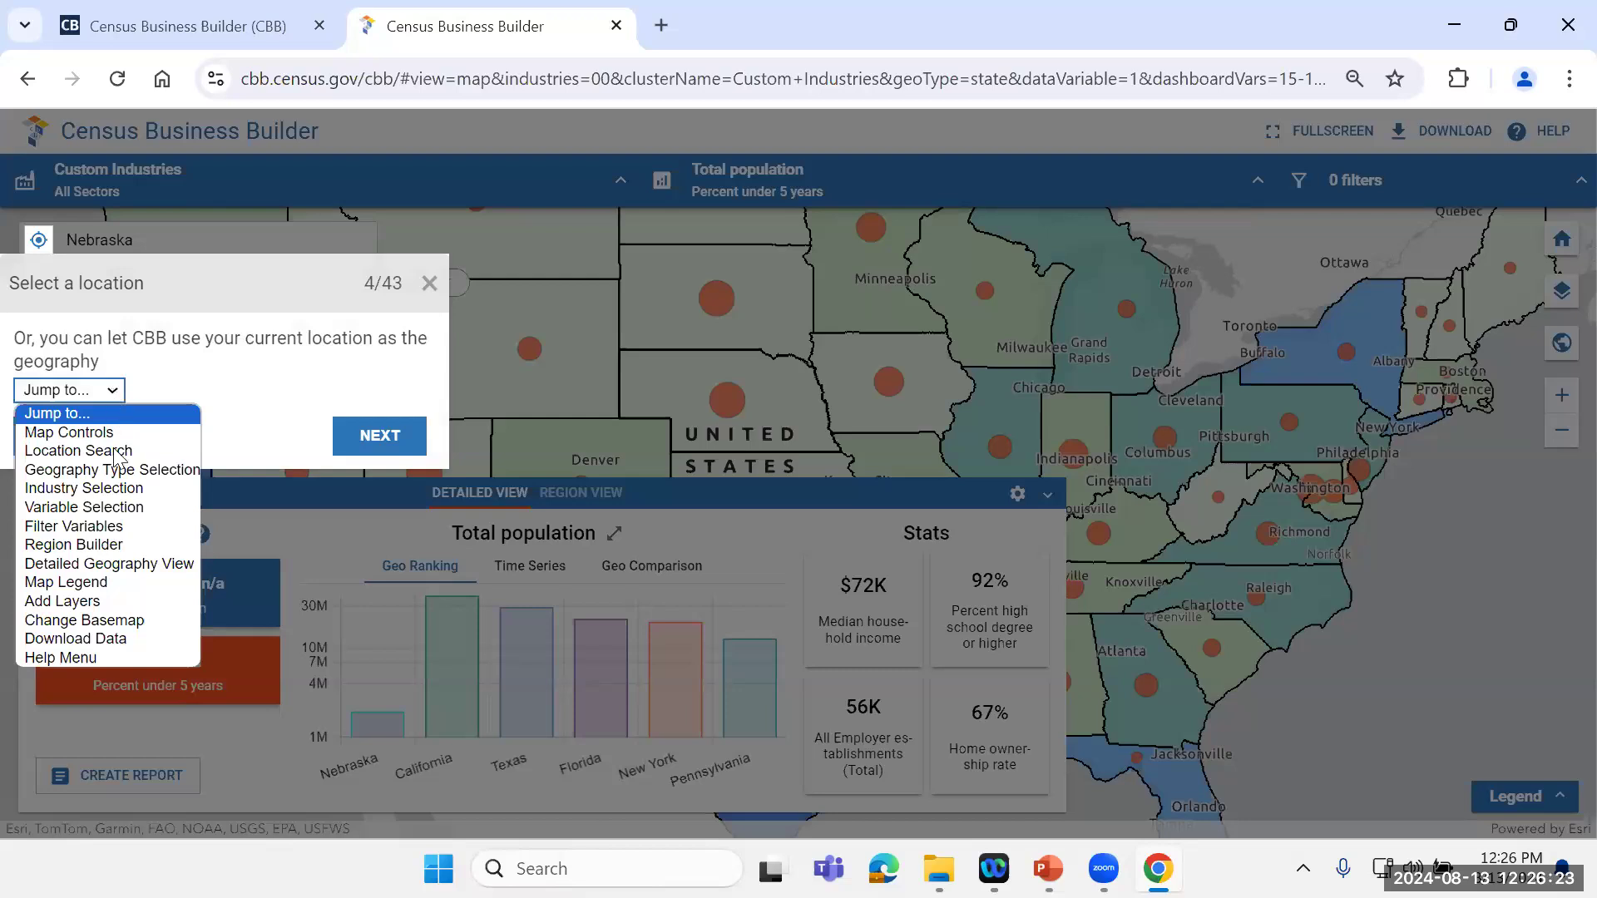
left_click(108, 548)
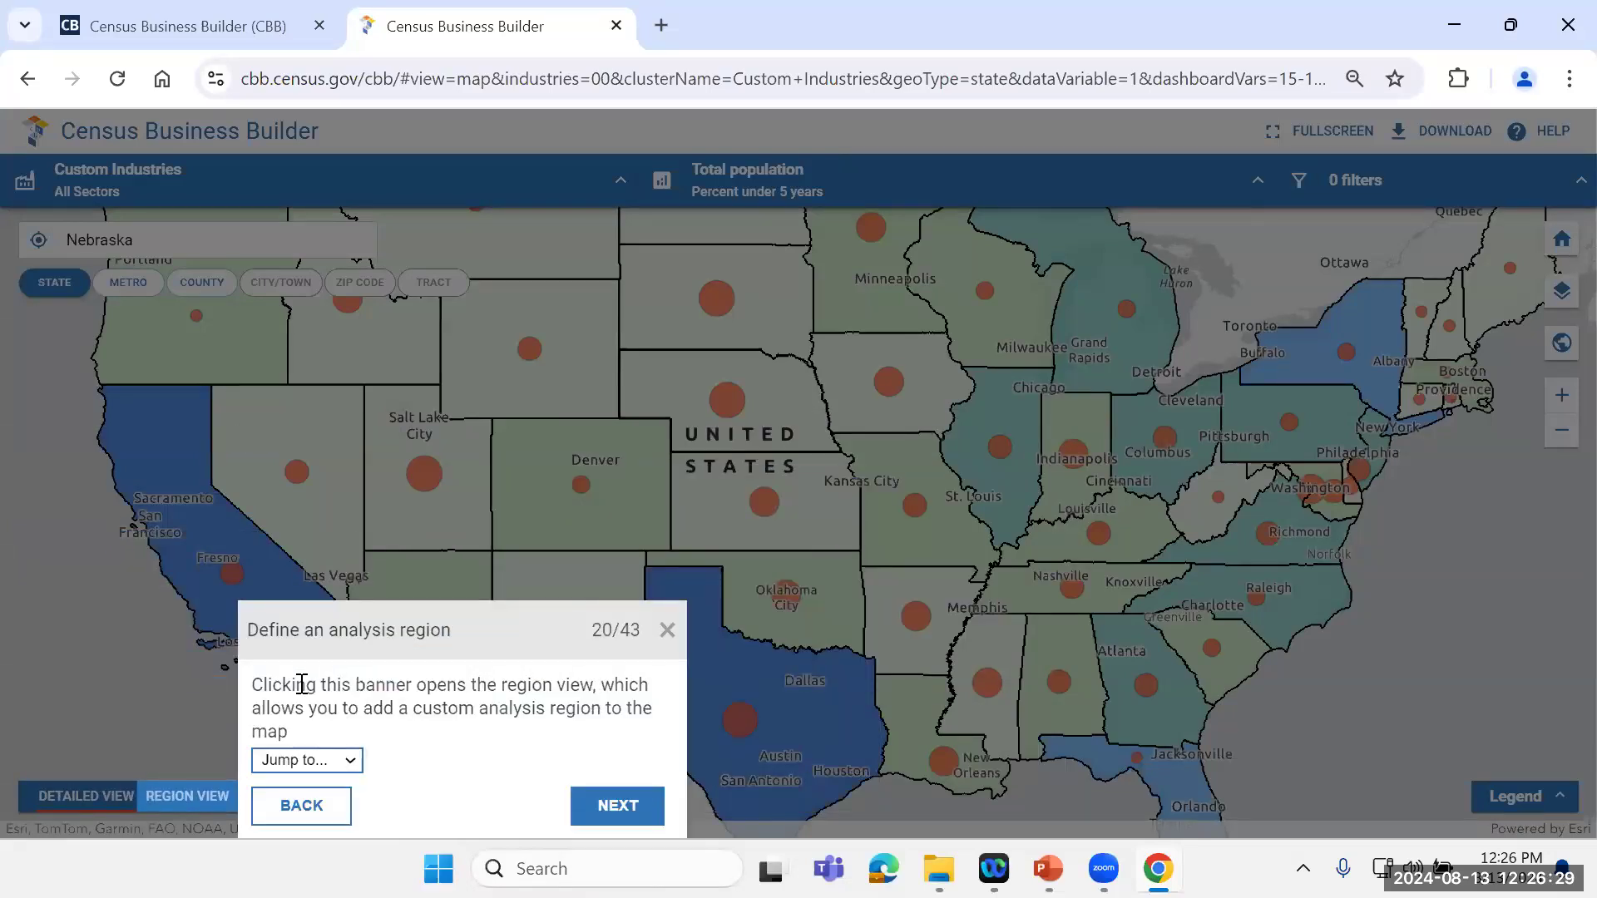
left_click(610, 803)
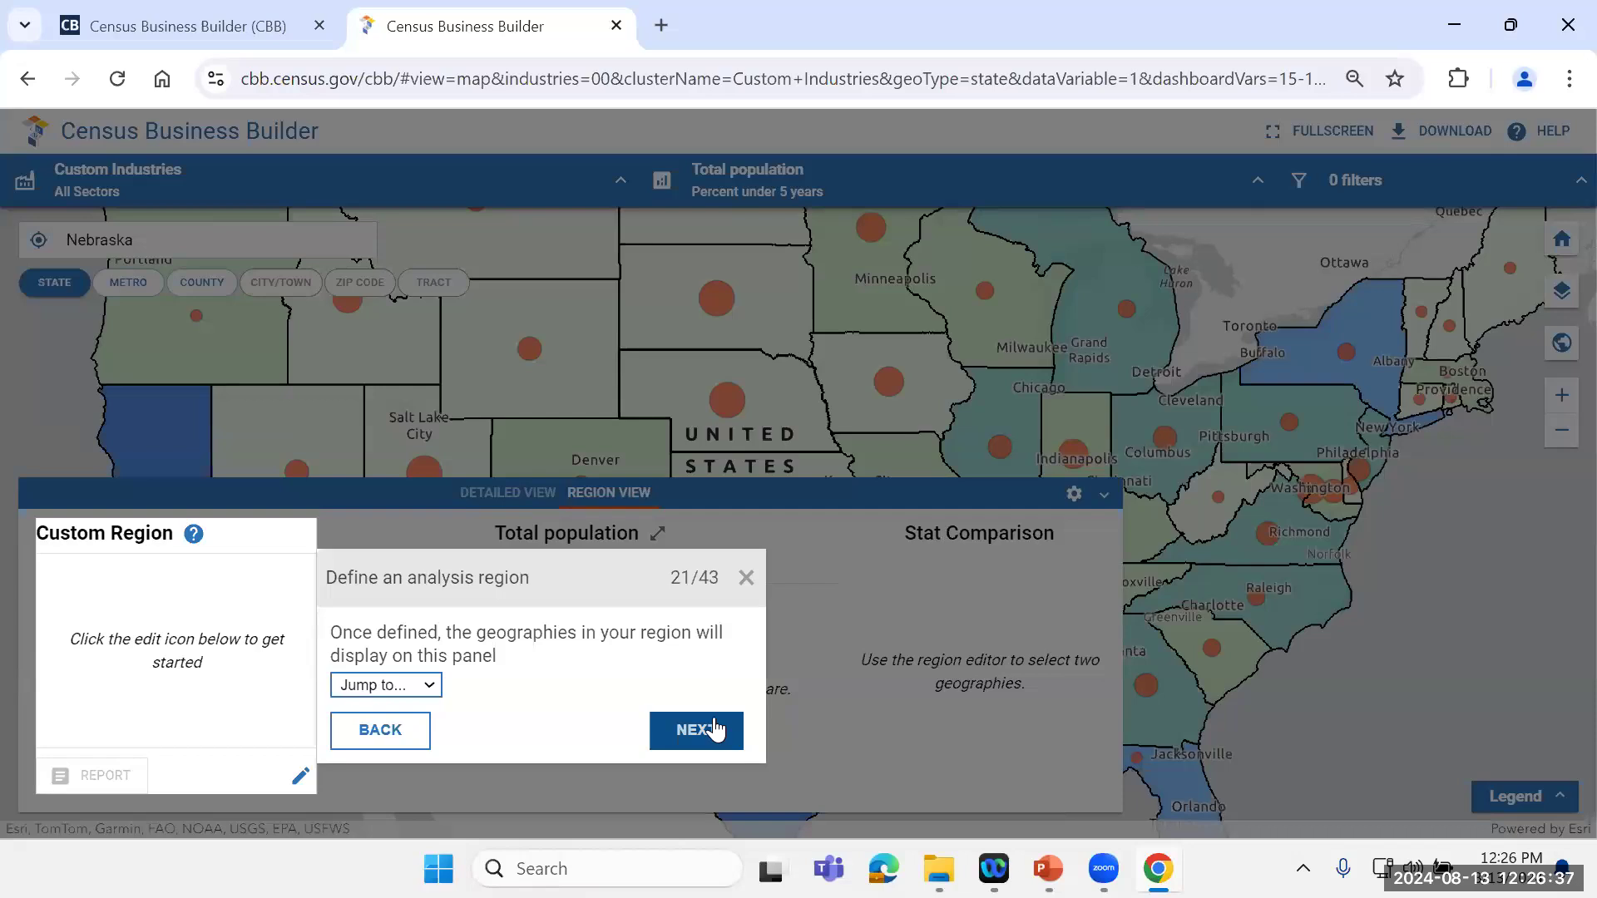
left_click(713, 729)
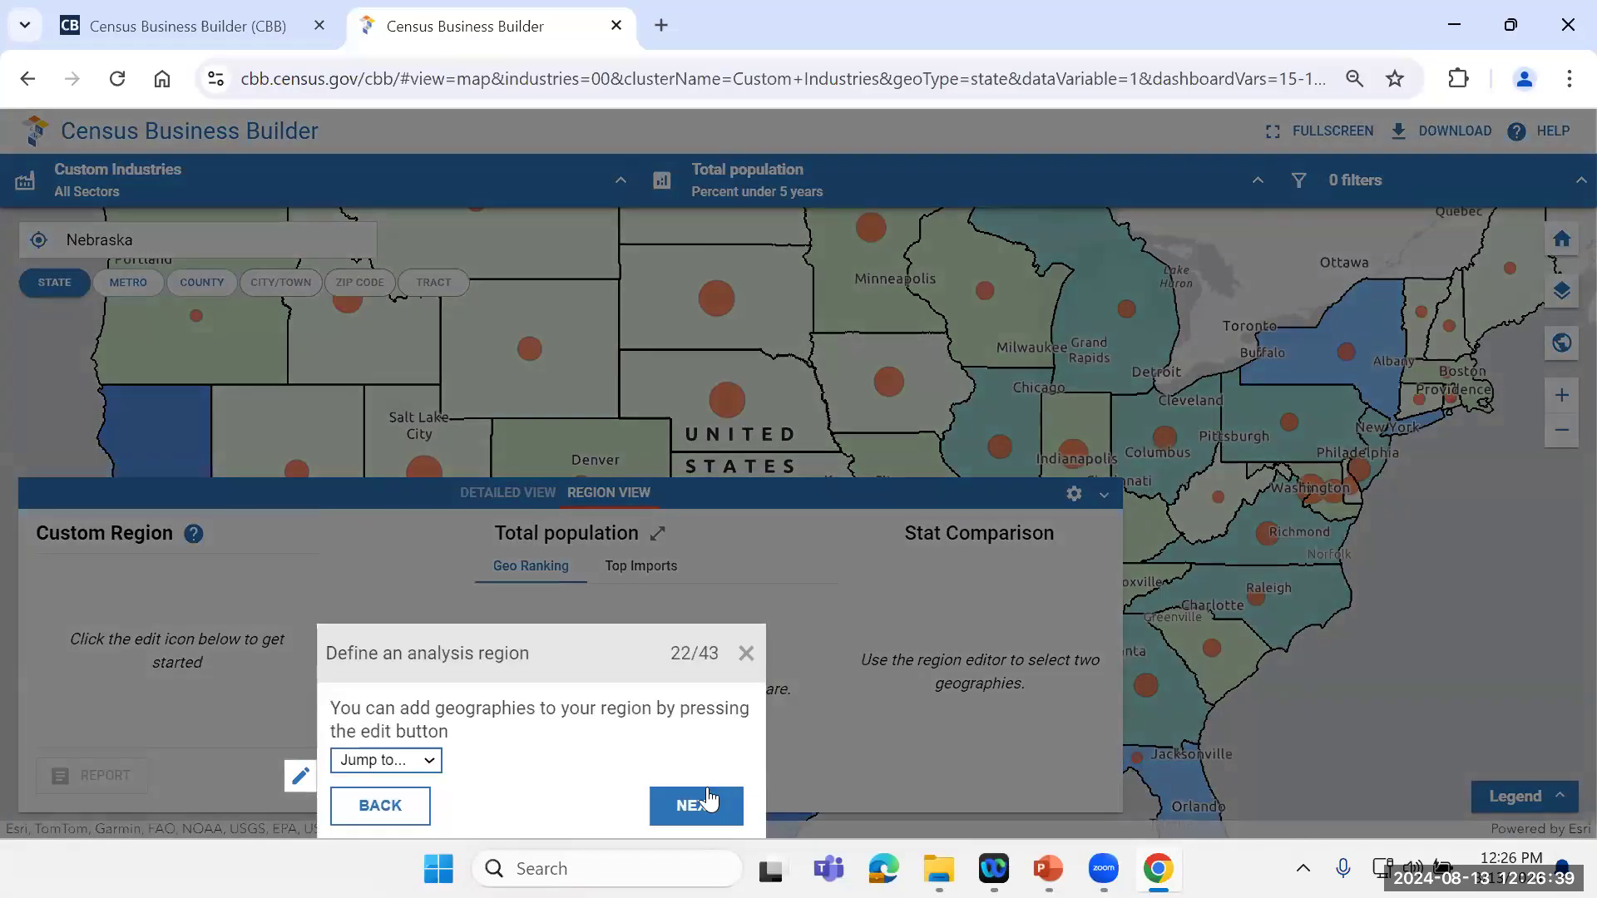
left_click(697, 807)
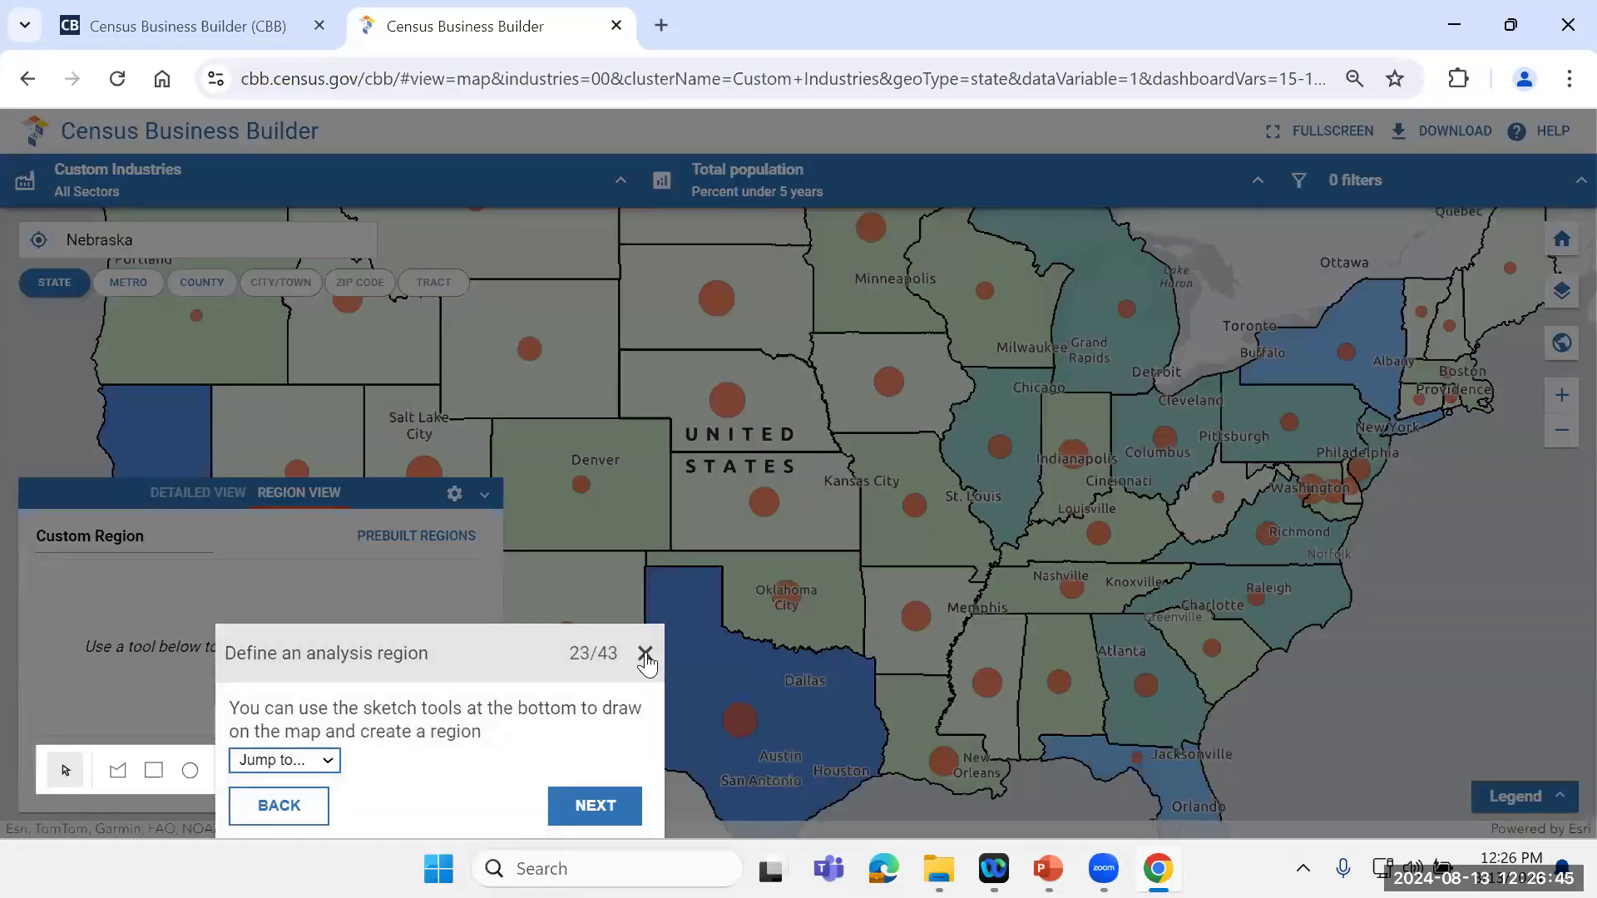
left_click(645, 656)
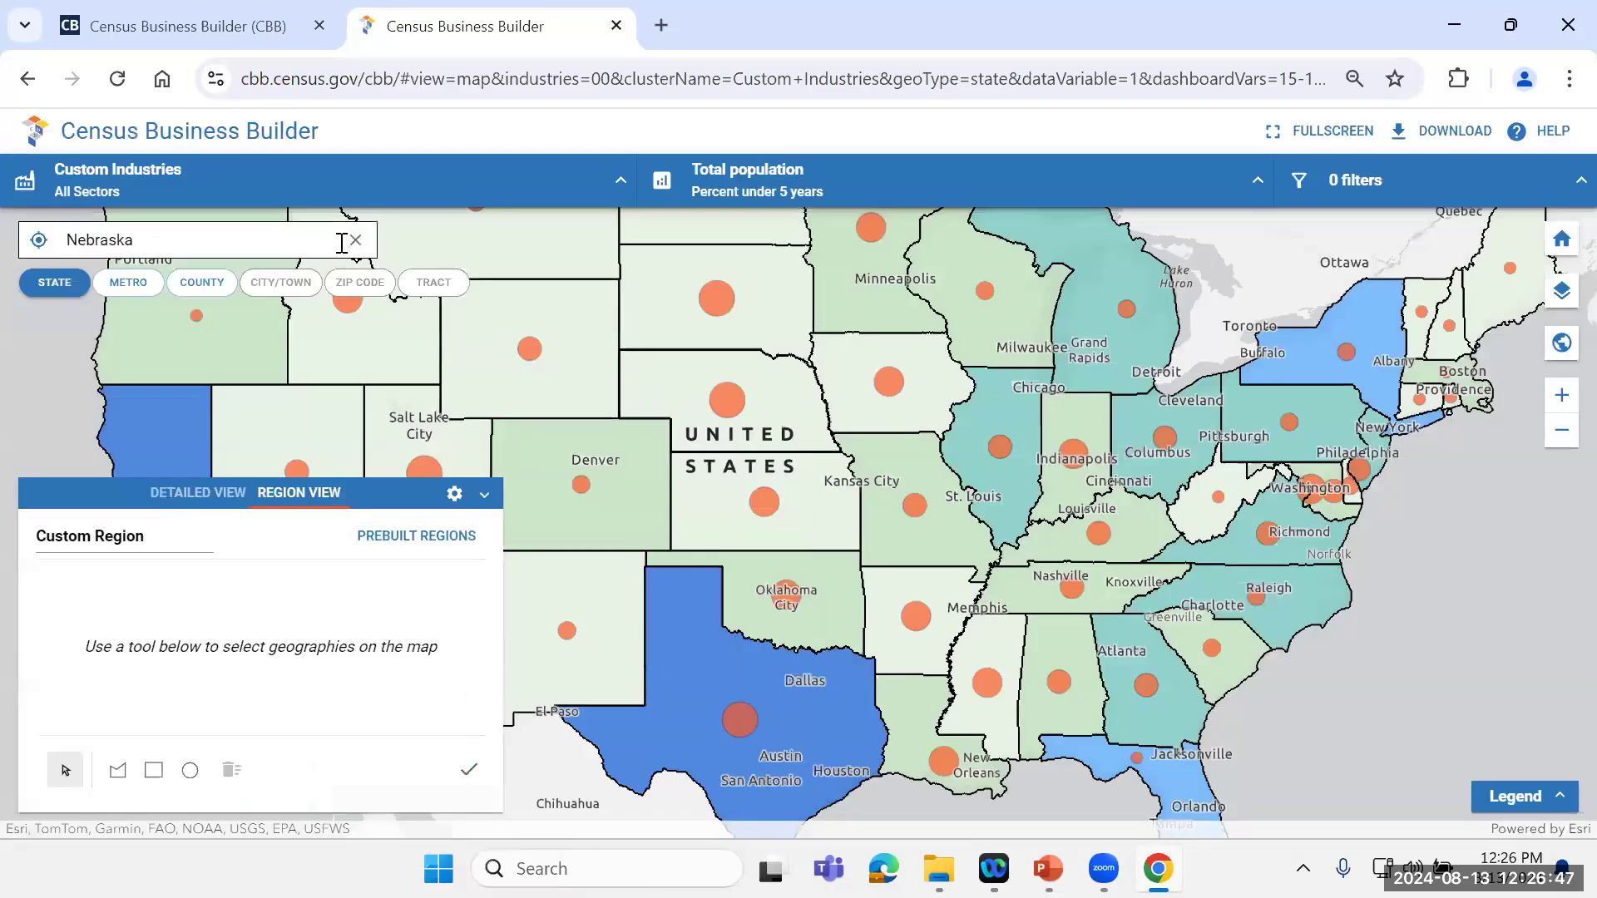
Step: Reset the tool to its start screen, search for "jefferson county" and select Jefferson County, Kentucky
left_click(151, 131)
left_click(678, 578)
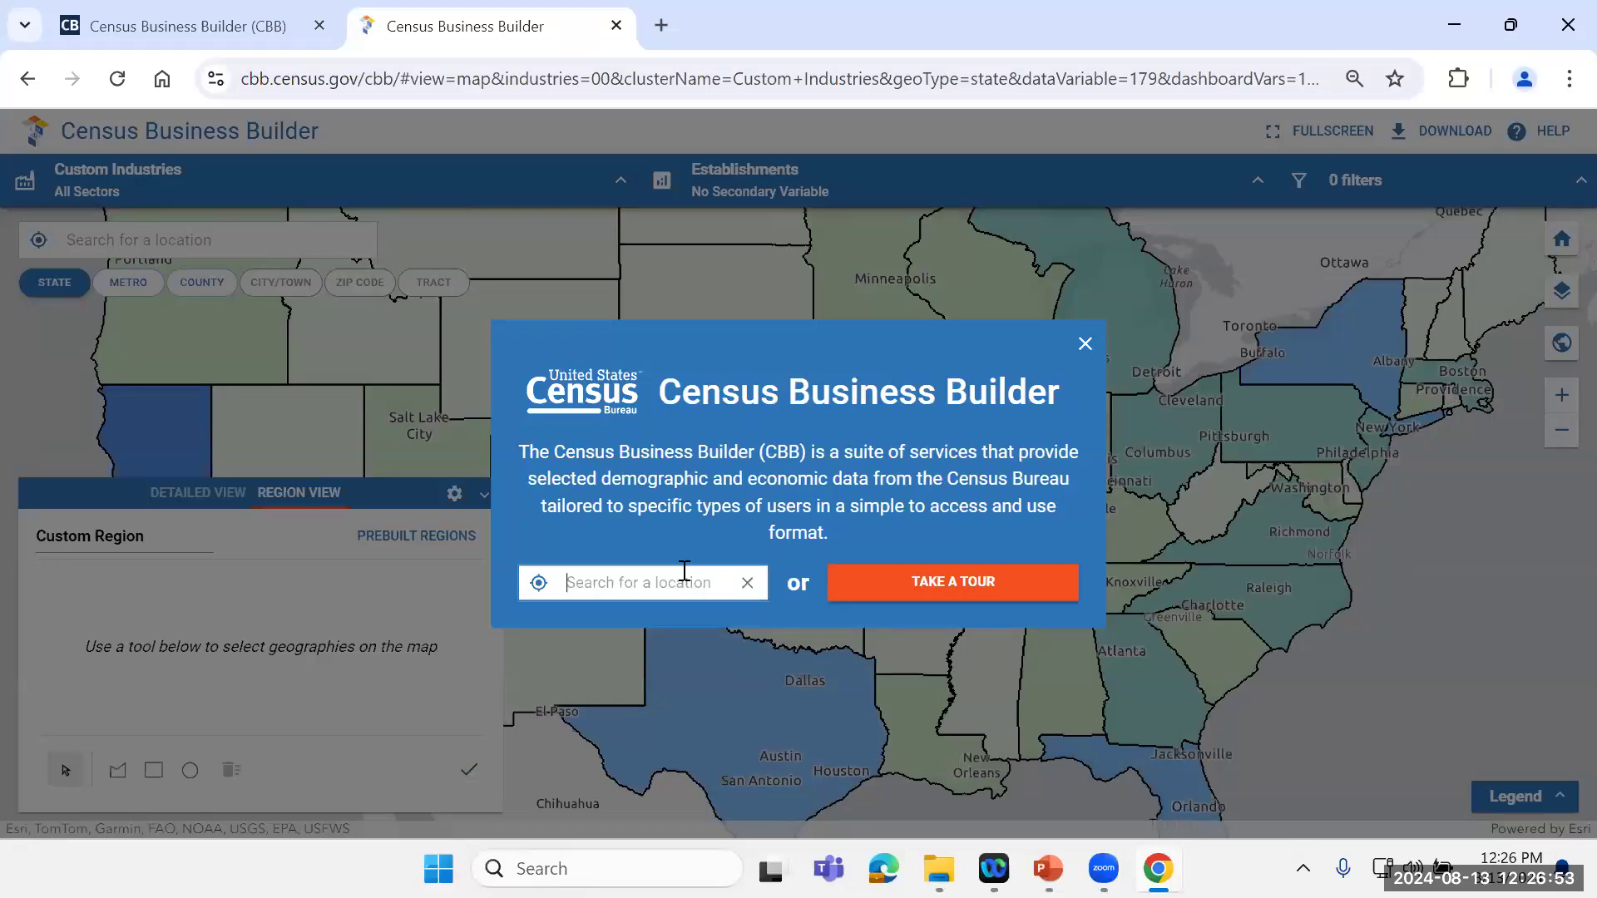
type("jefferson county")
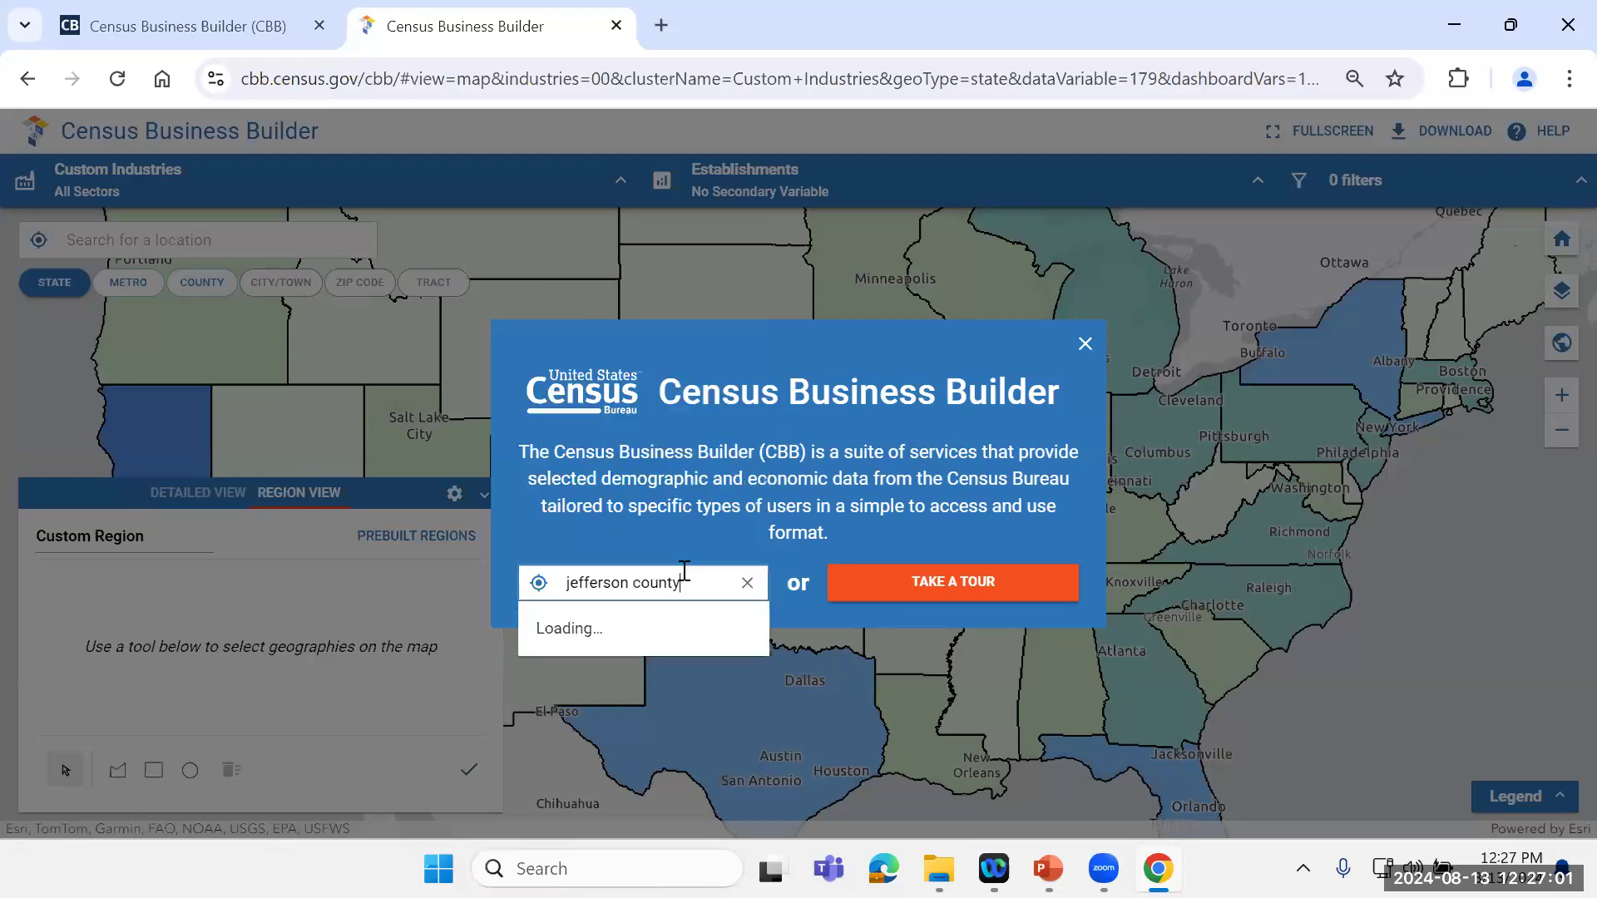
left_click_drag(762, 324, 753, 371)
scroll(632, 449, "down", 1)
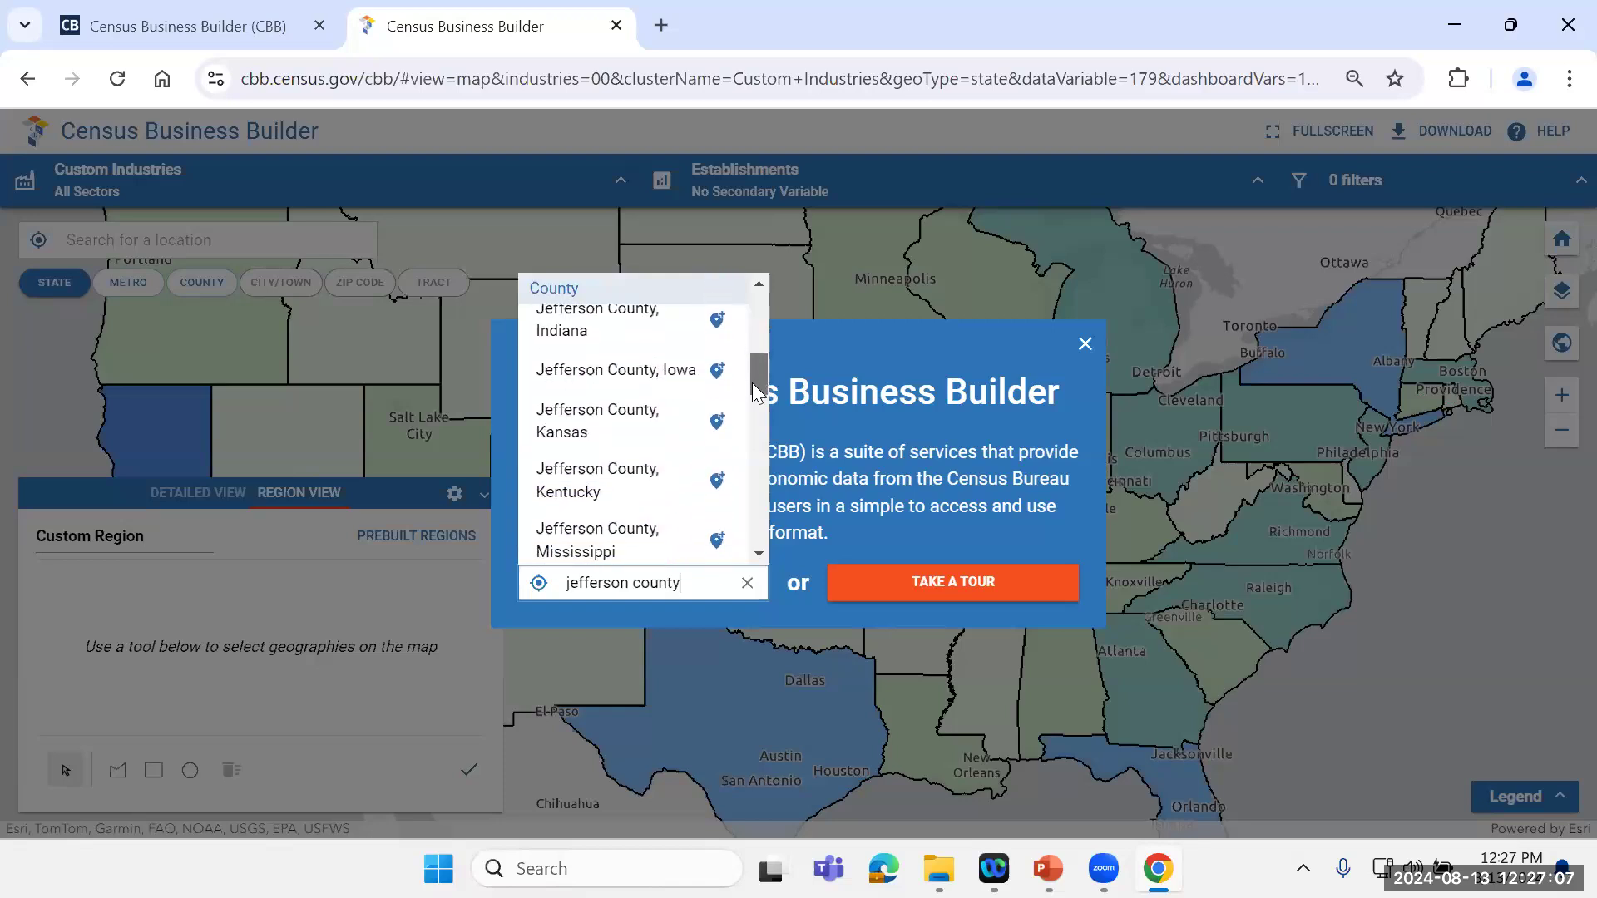
left_click(570, 484)
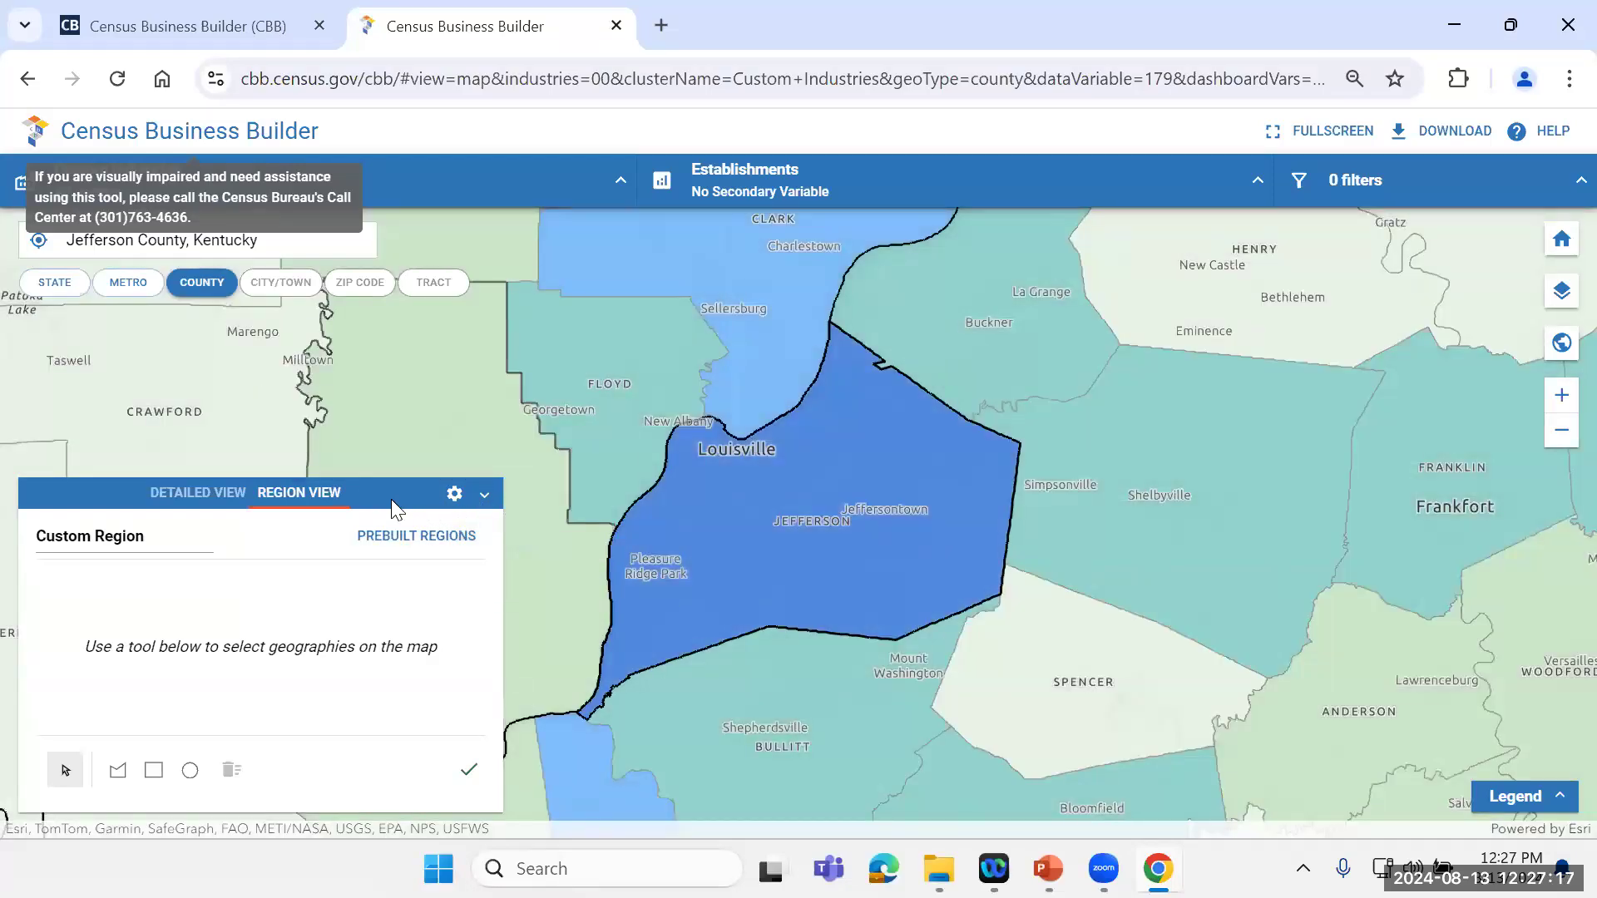
Step: Collapse the Region View and open the Detailed View for the selected county
left_click(484, 496)
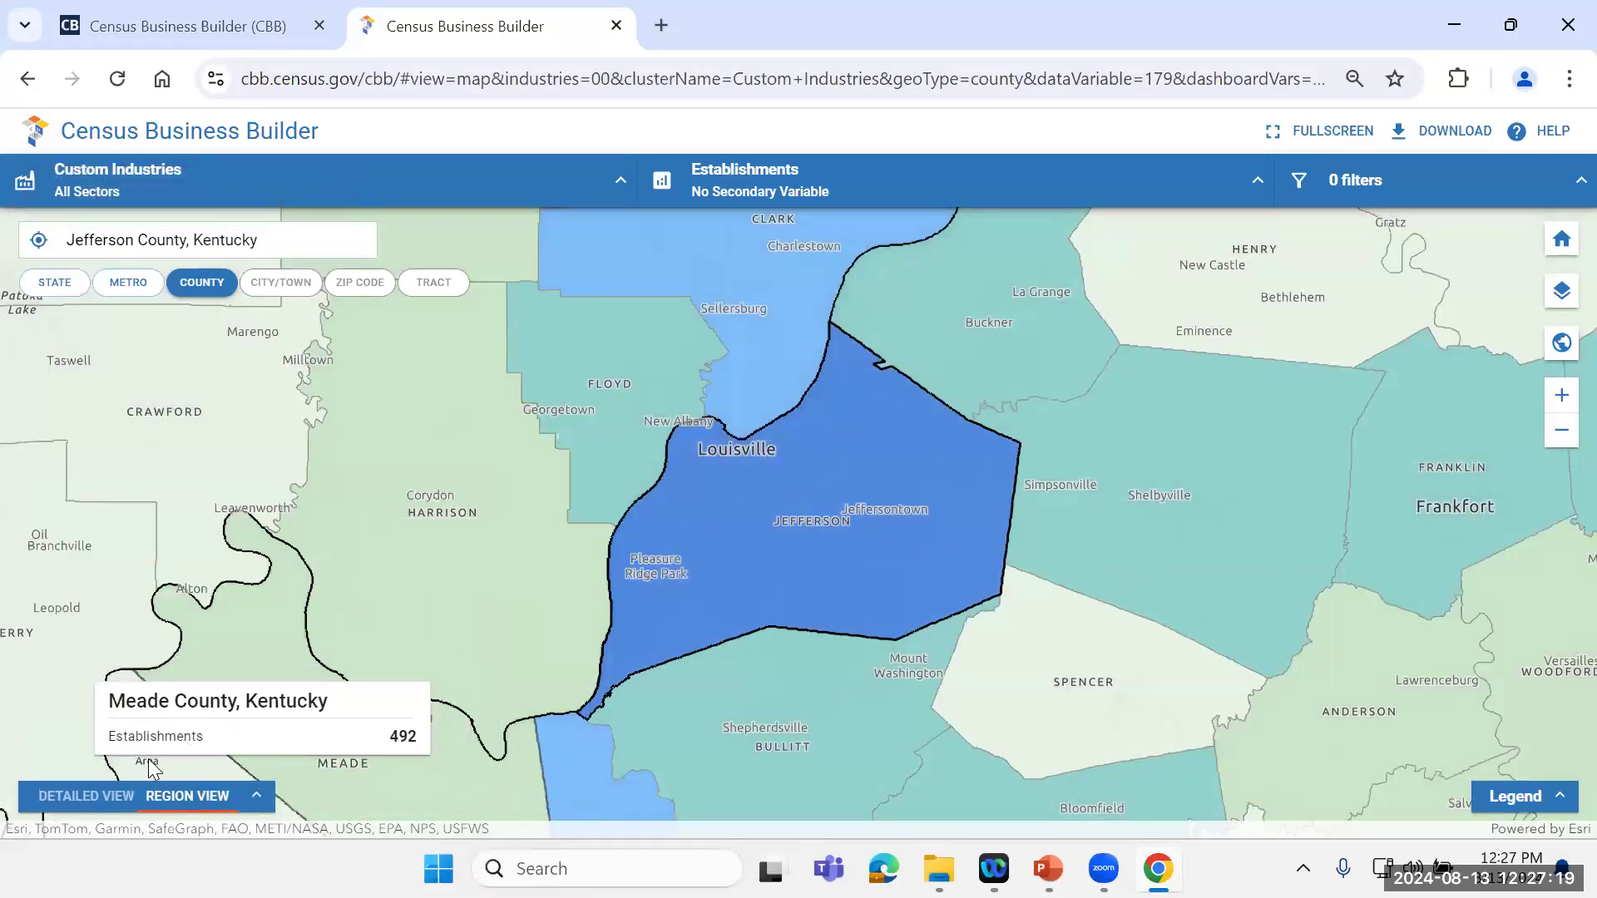
left_click(81, 801)
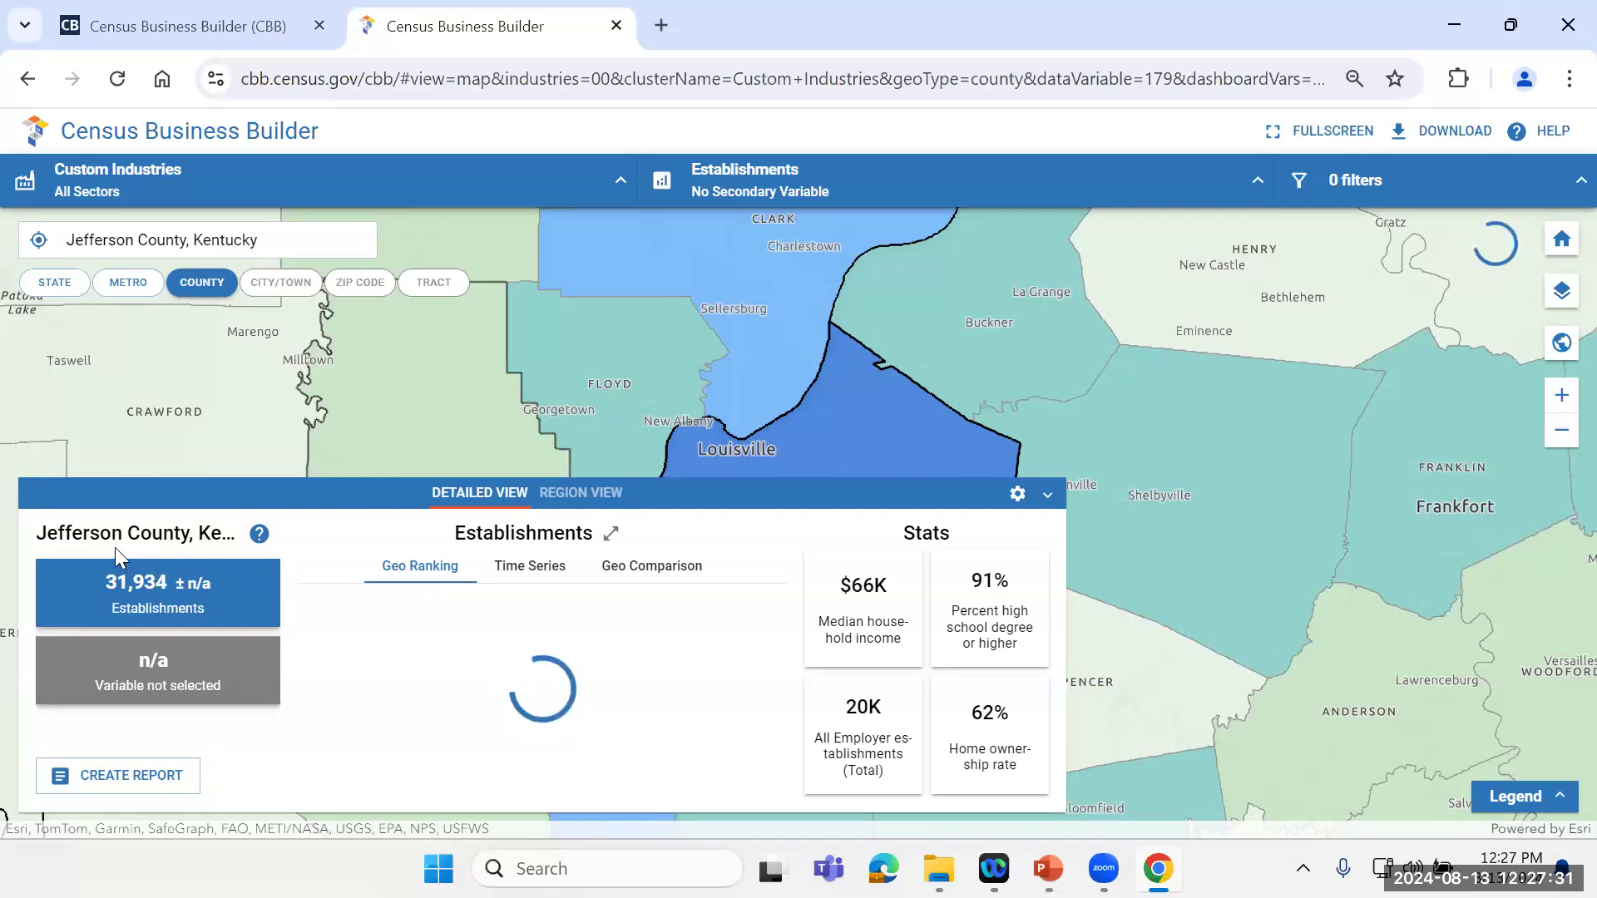
mouse_move(109, 598)
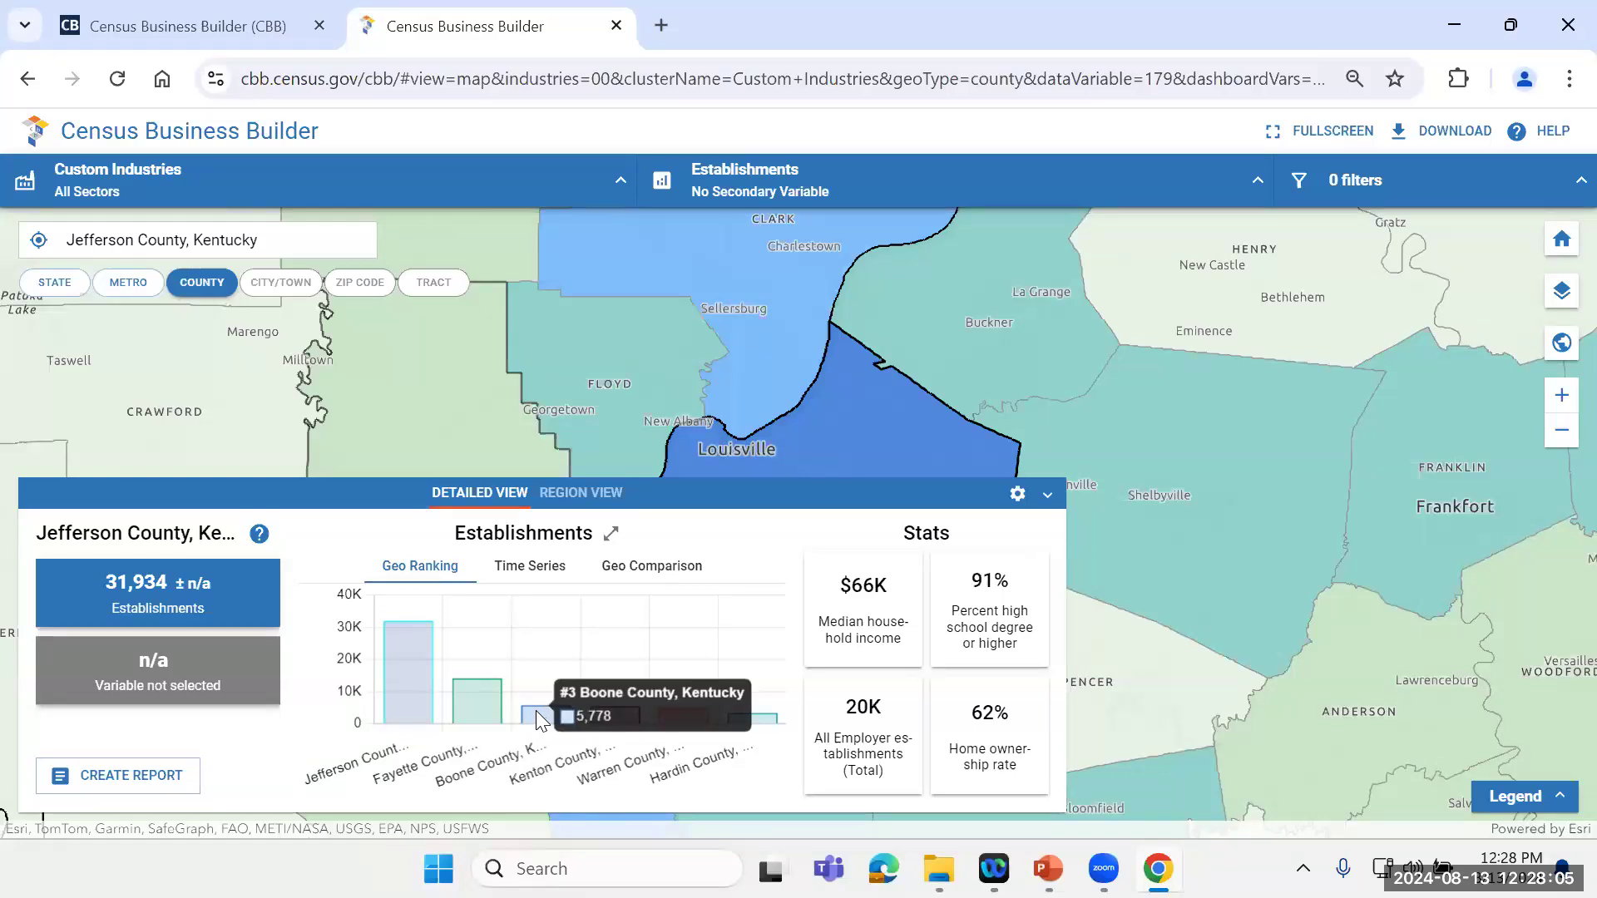
Step: Examine the Establishments time series and geo comparison charts and the descriptions of the county's stats
left_click(537, 571)
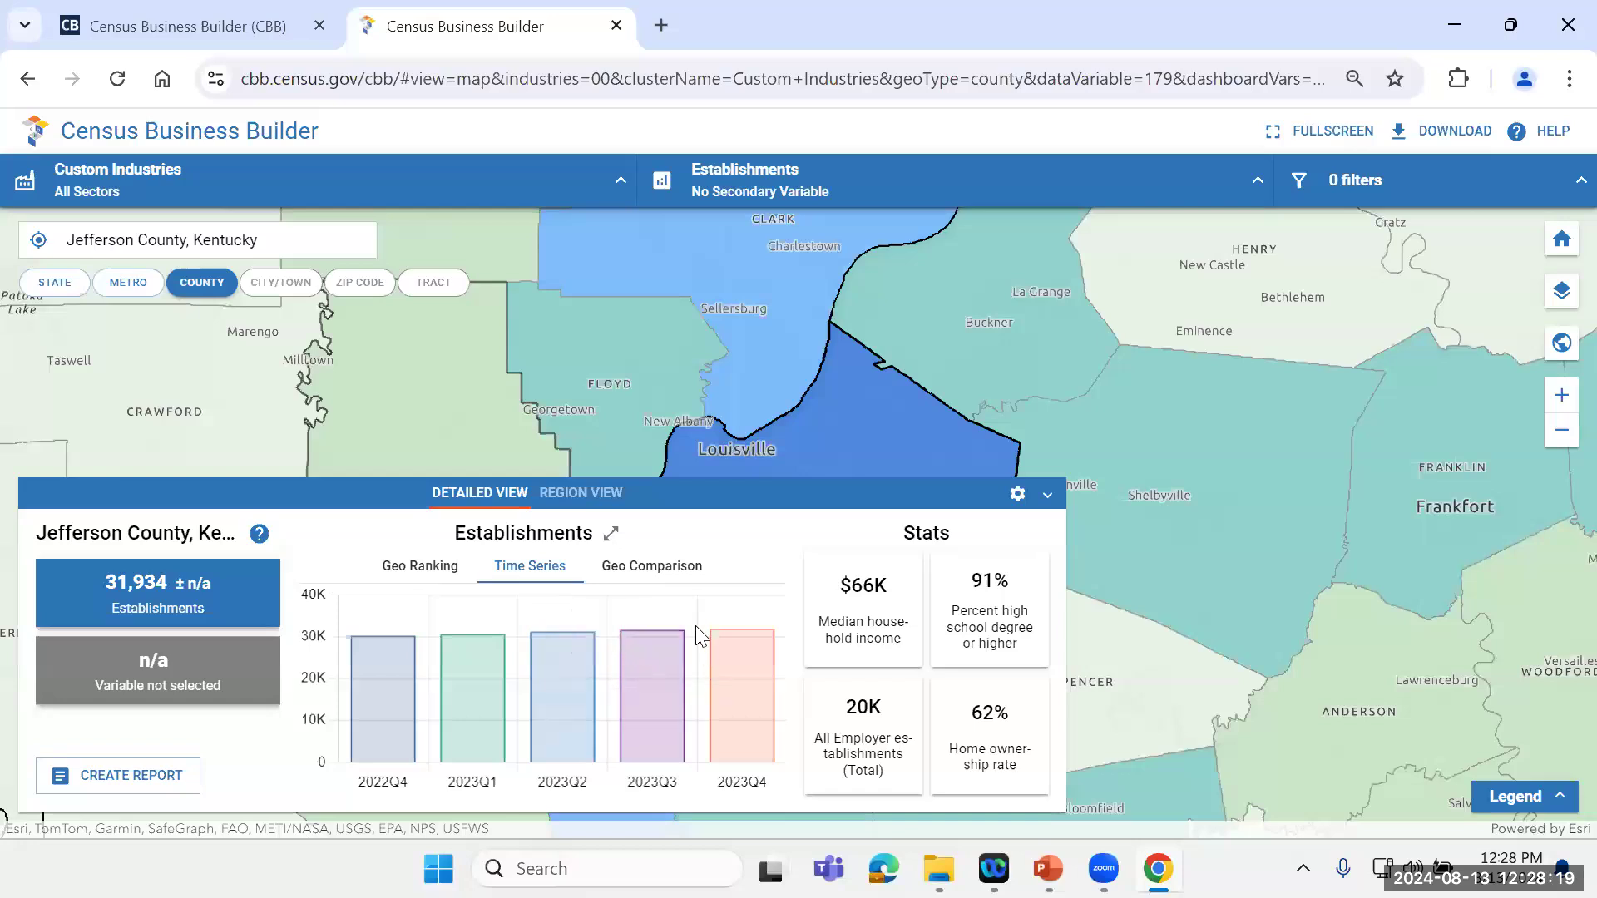
left_click(668, 578)
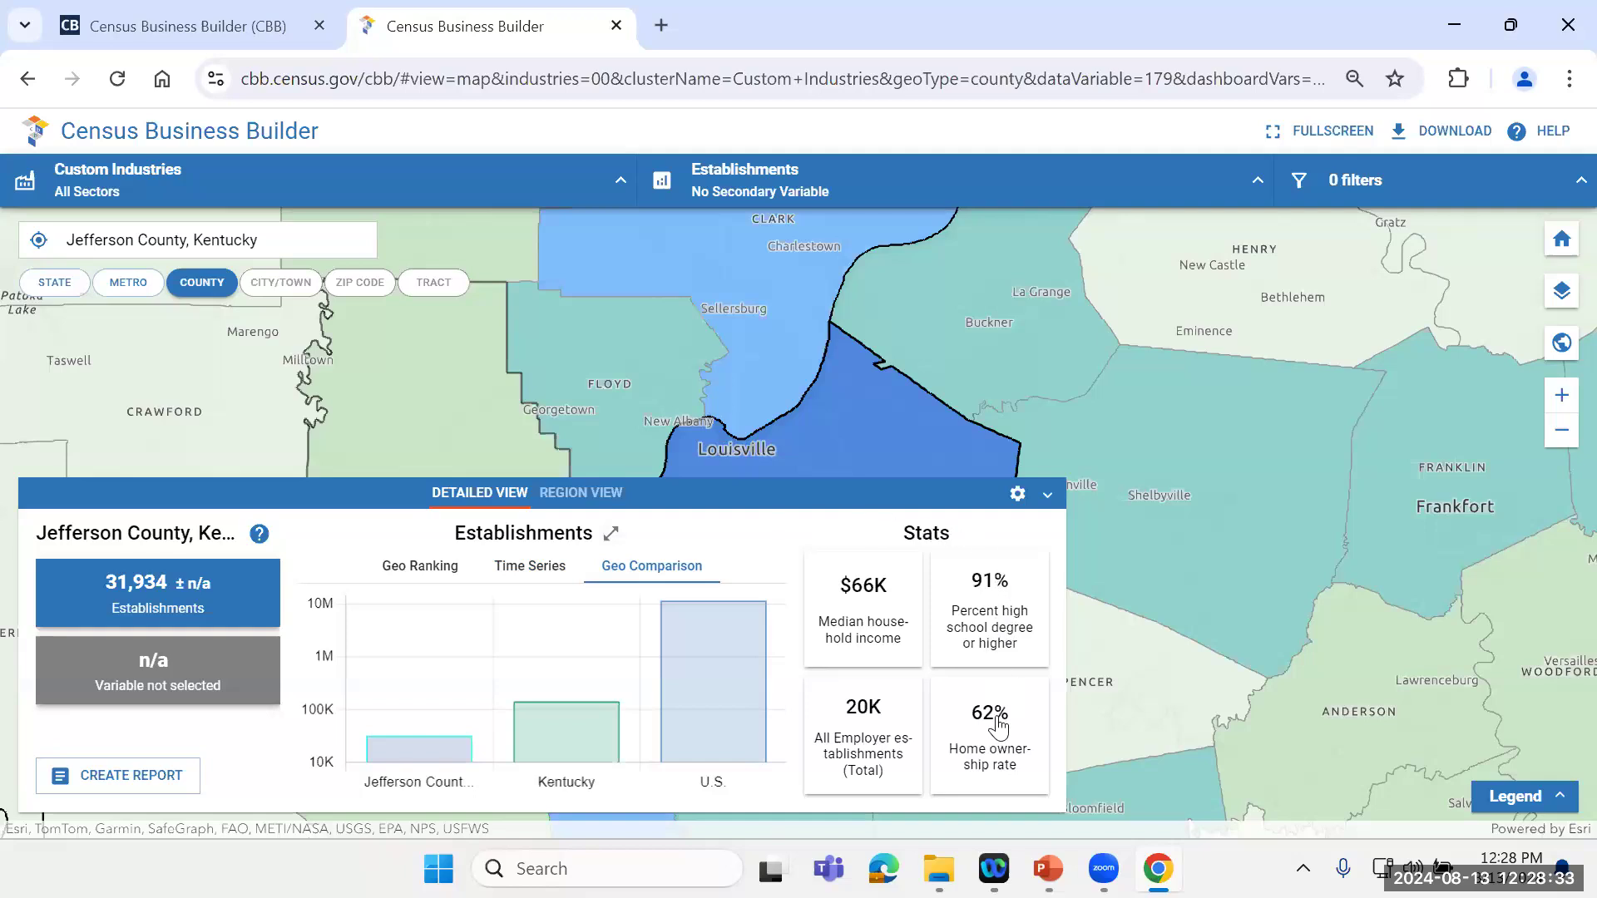
mouse_move(861, 600)
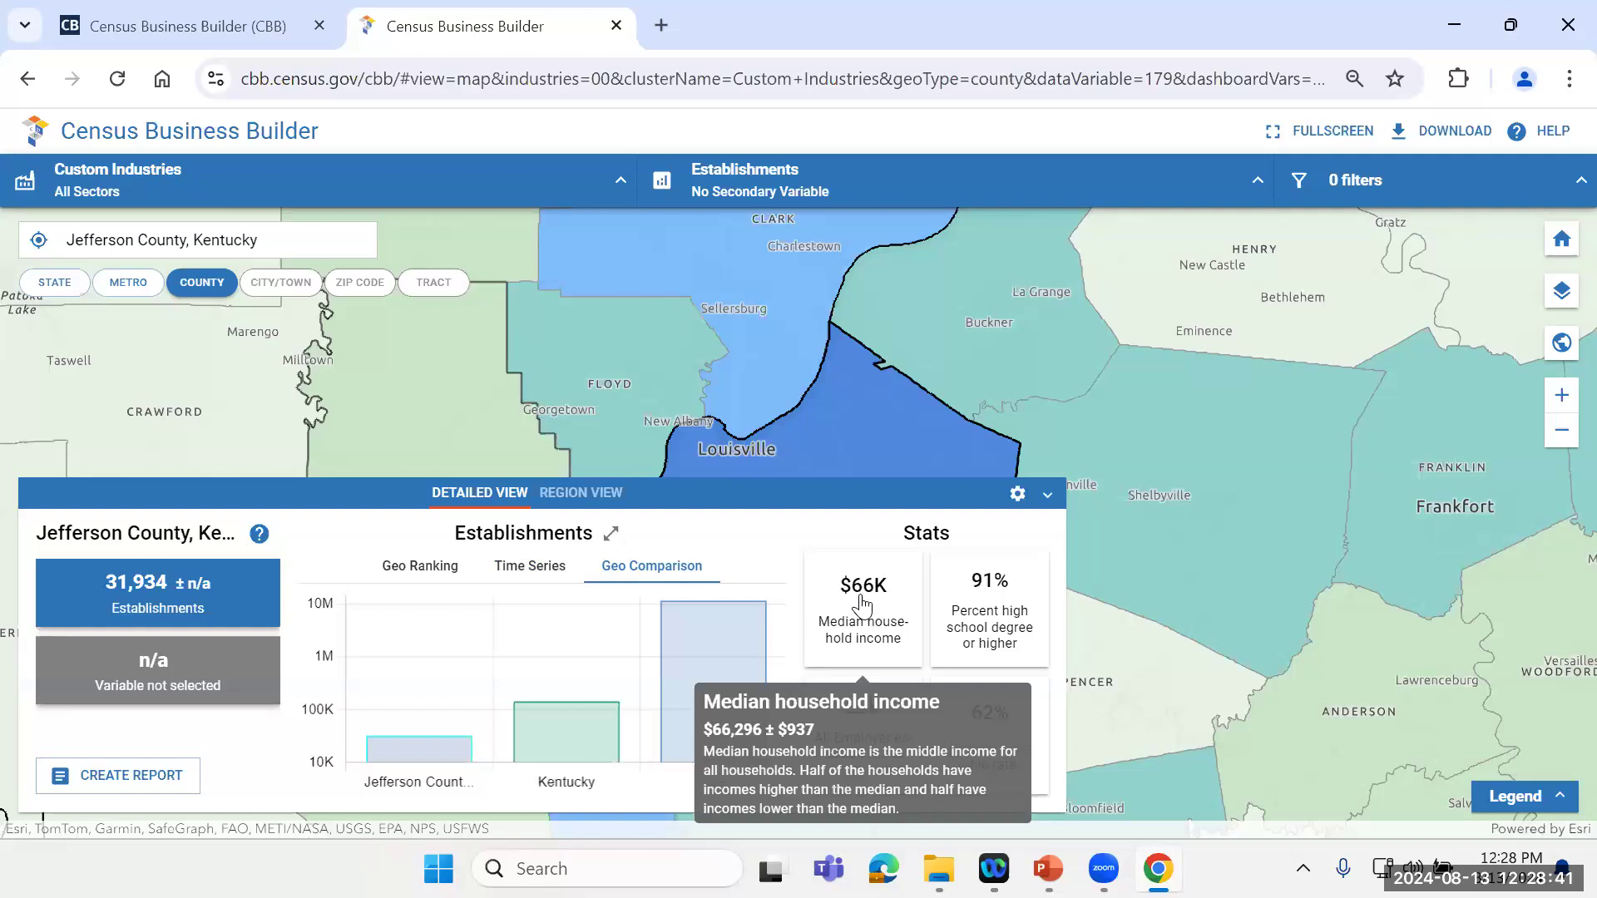
mouse_move(979, 597)
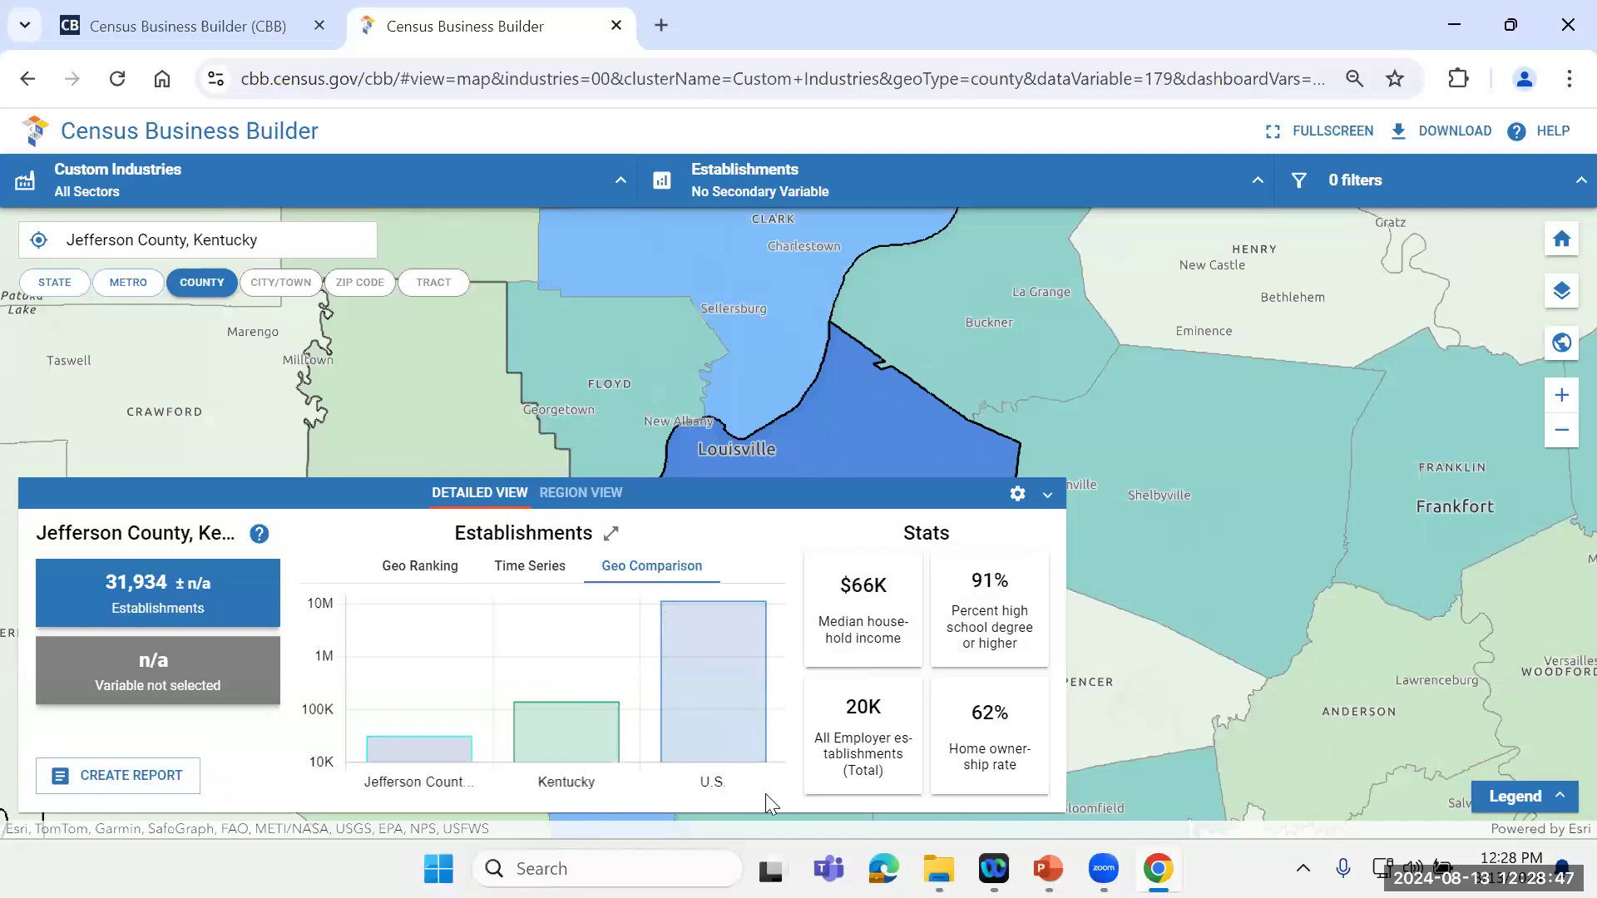
mouse_move(883, 763)
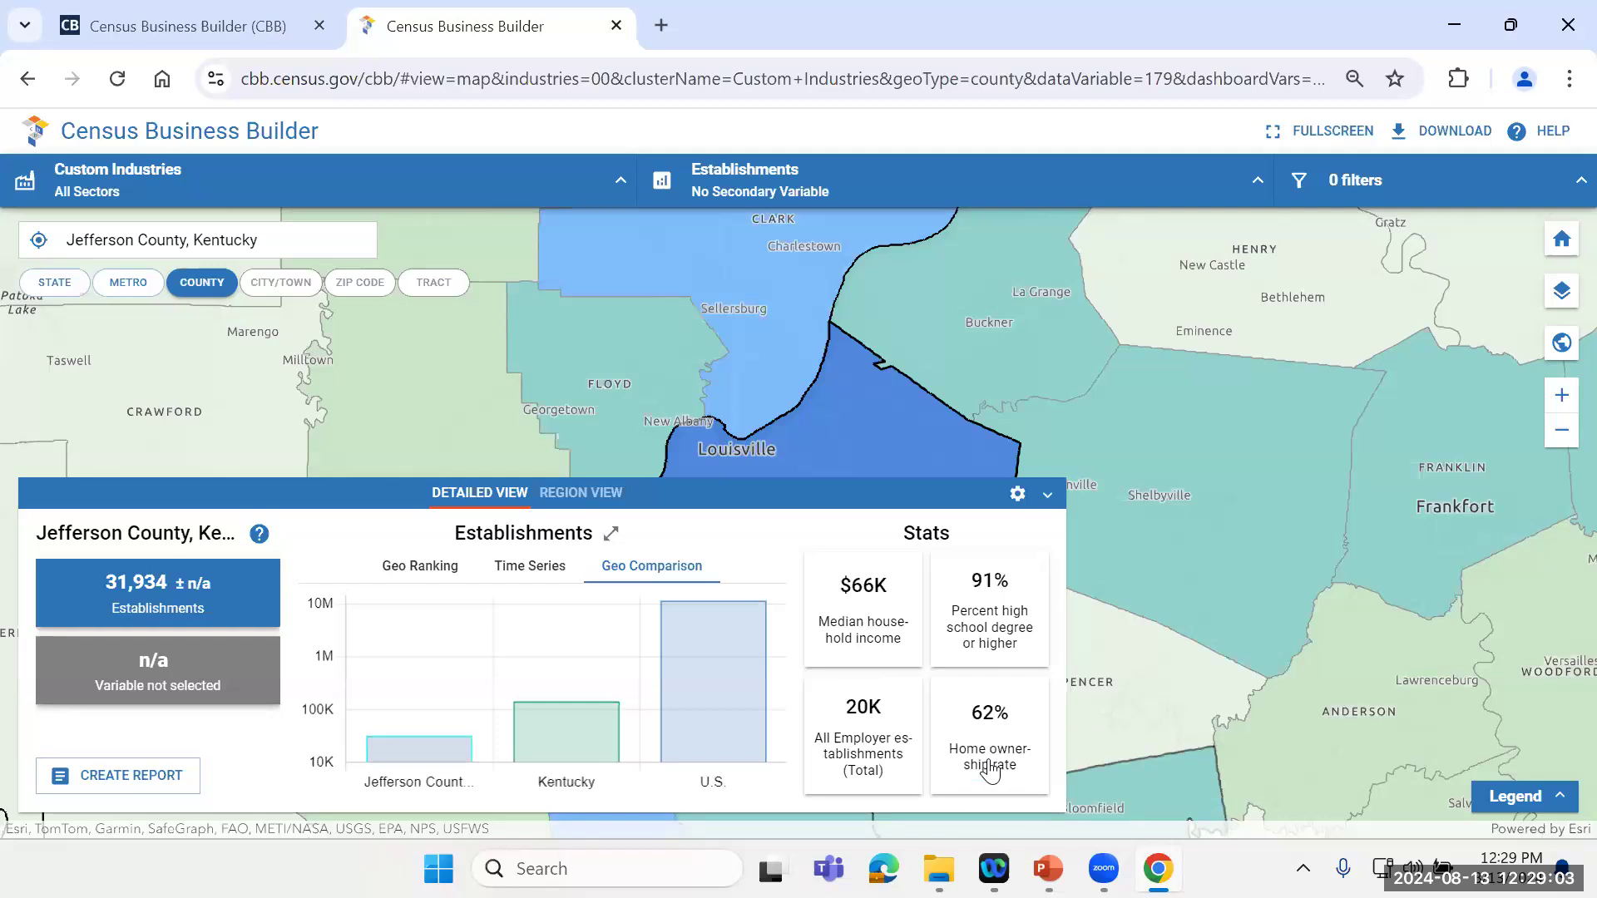
mouse_move(990, 771)
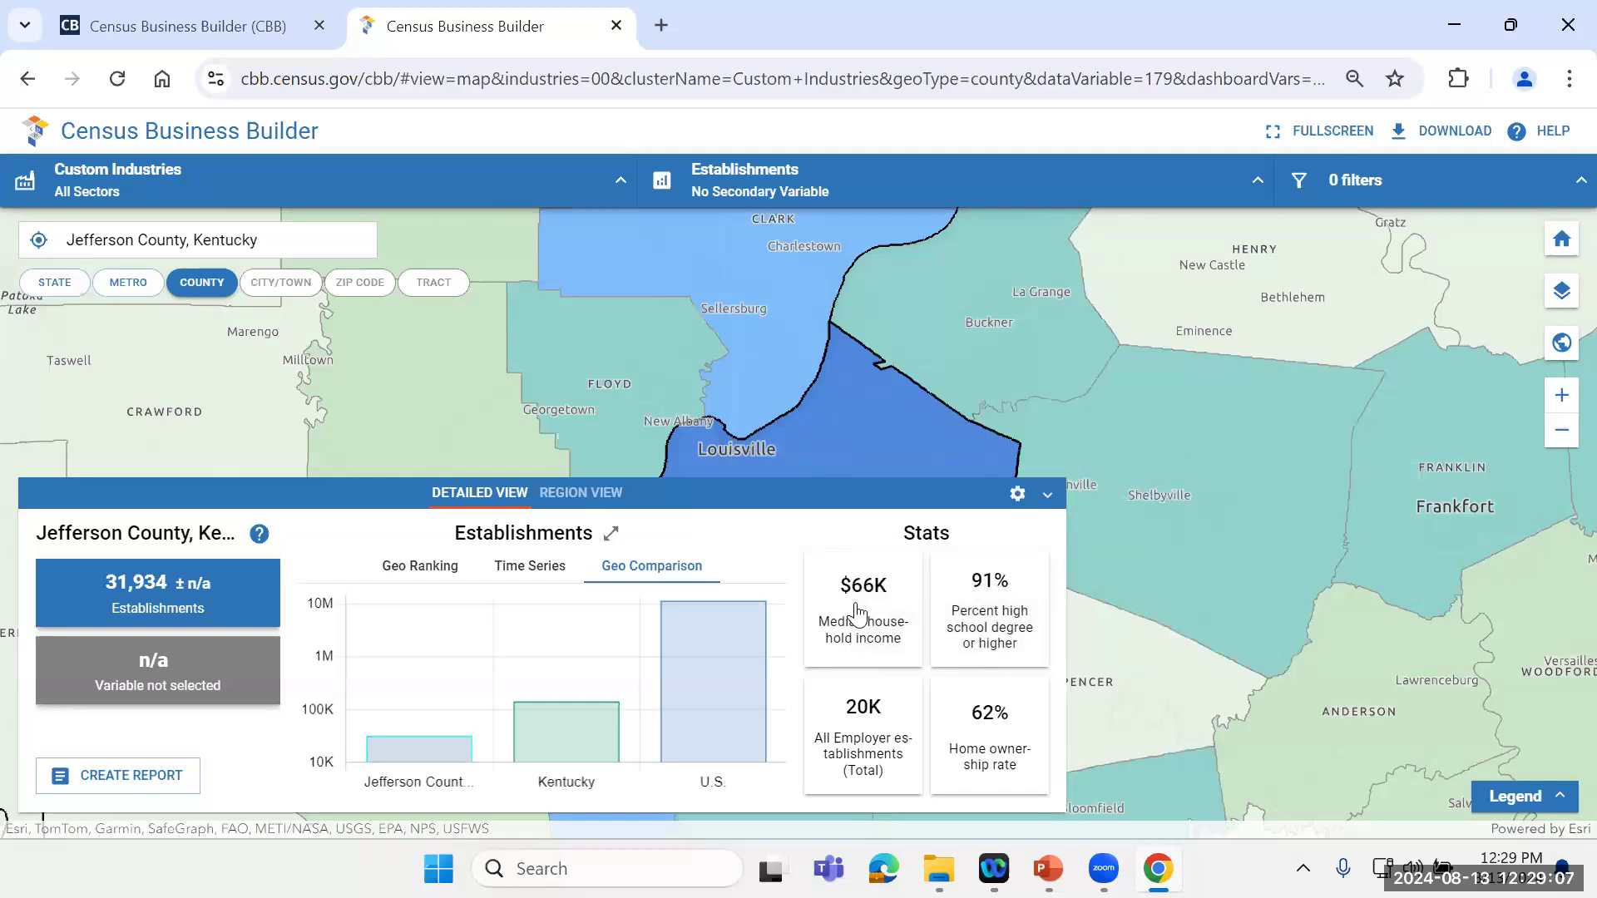
Step: Make Median household income the map variable and show the wider county map with its legend expanded
left_click(858, 606)
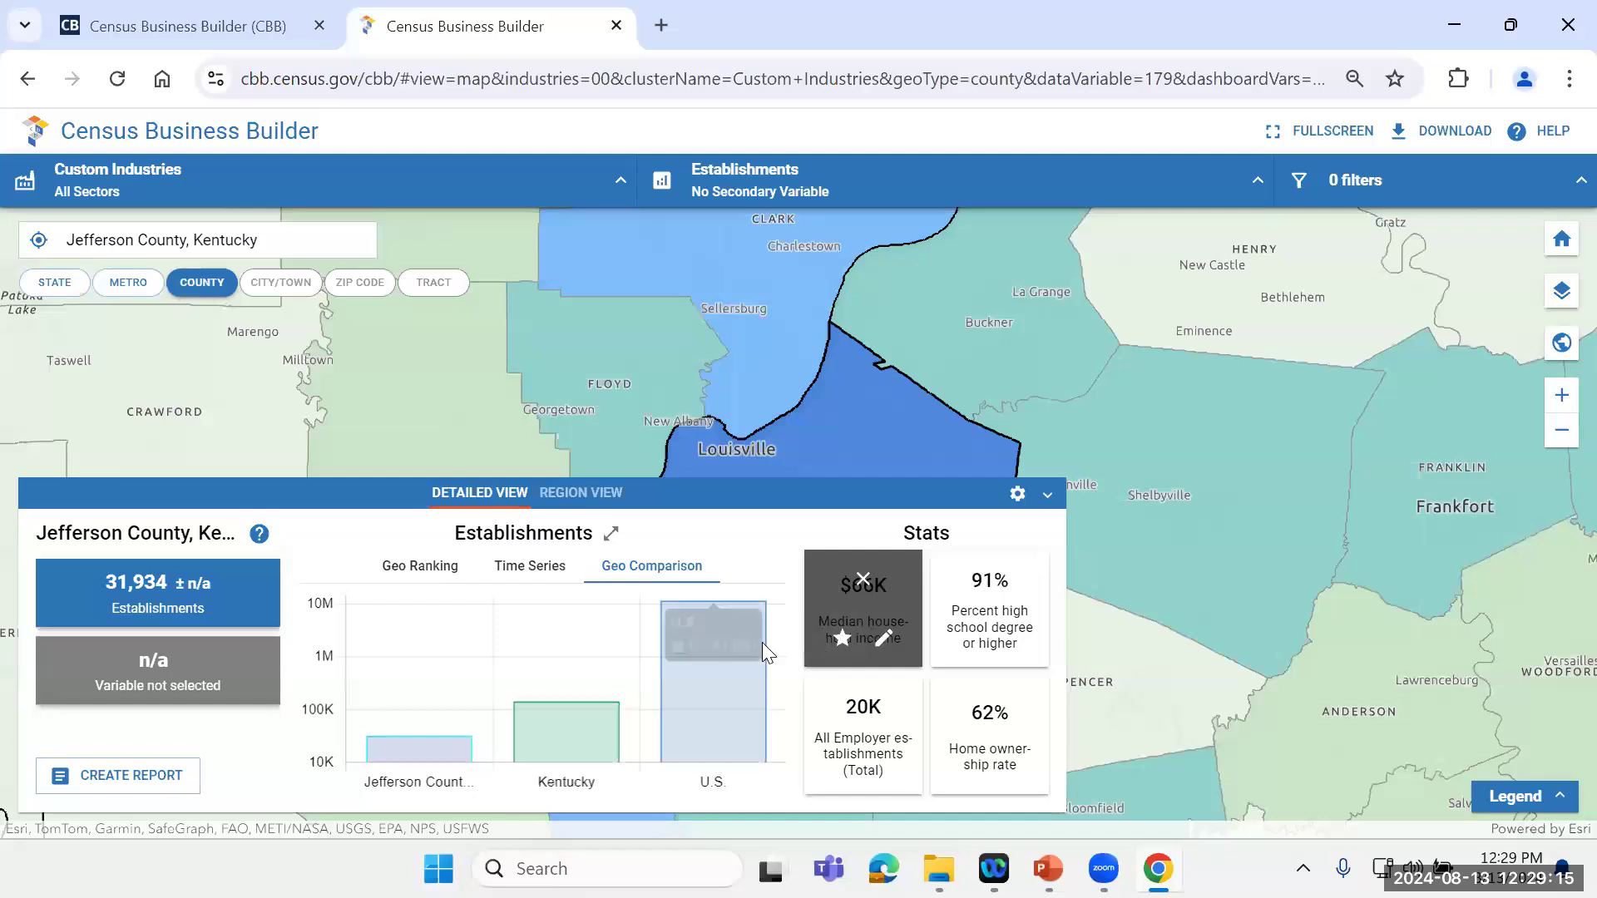
left_click(843, 641)
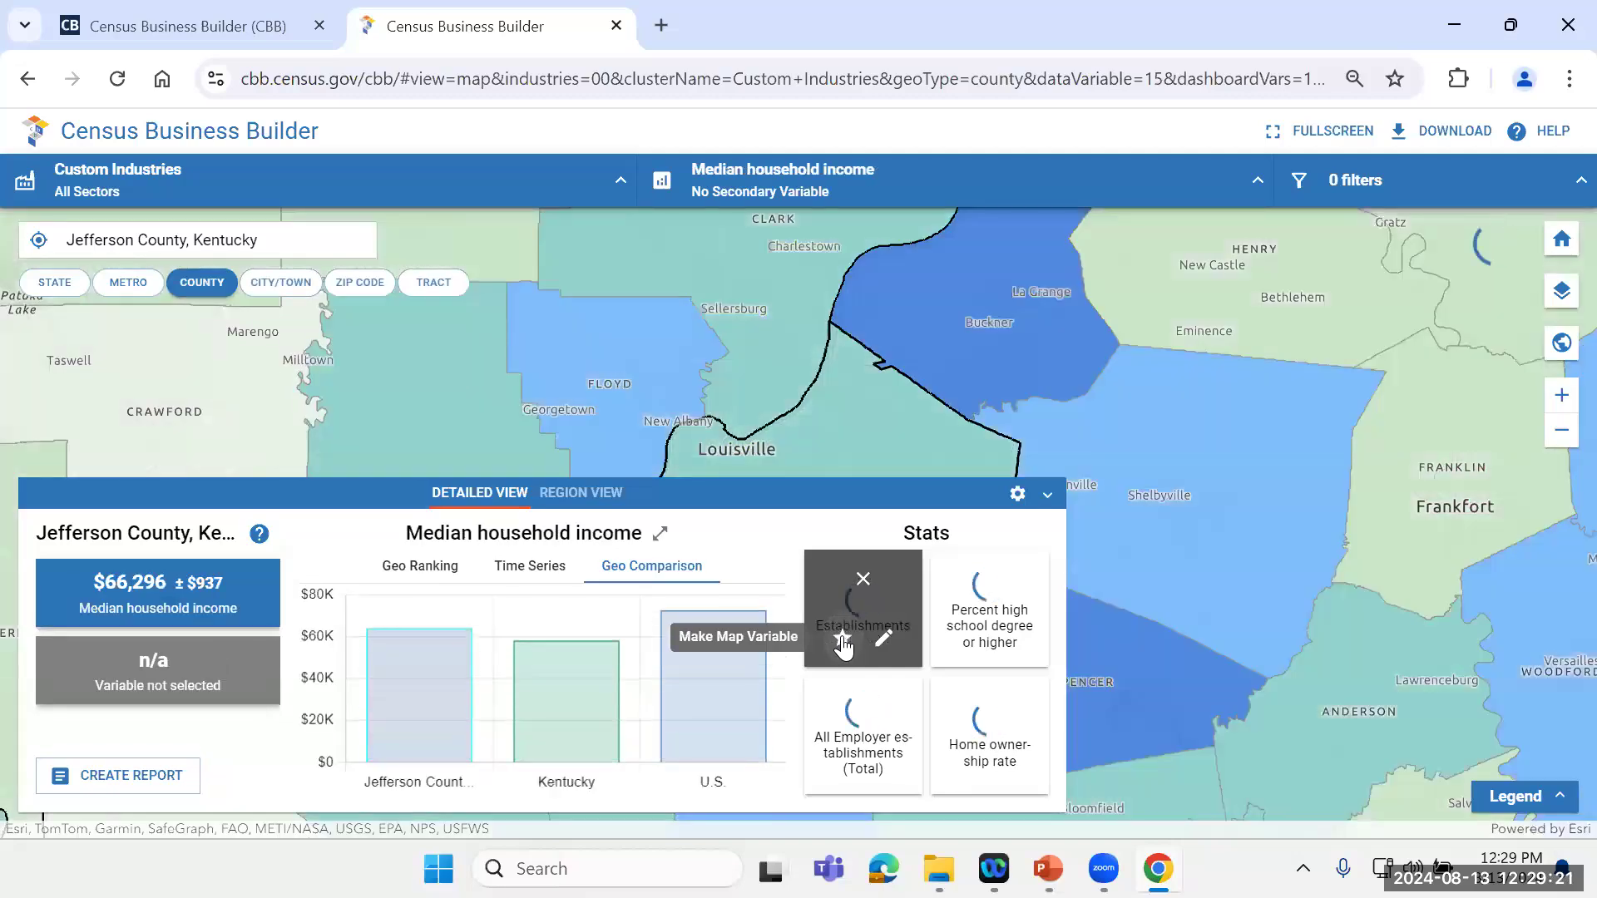
left_click(1049, 495)
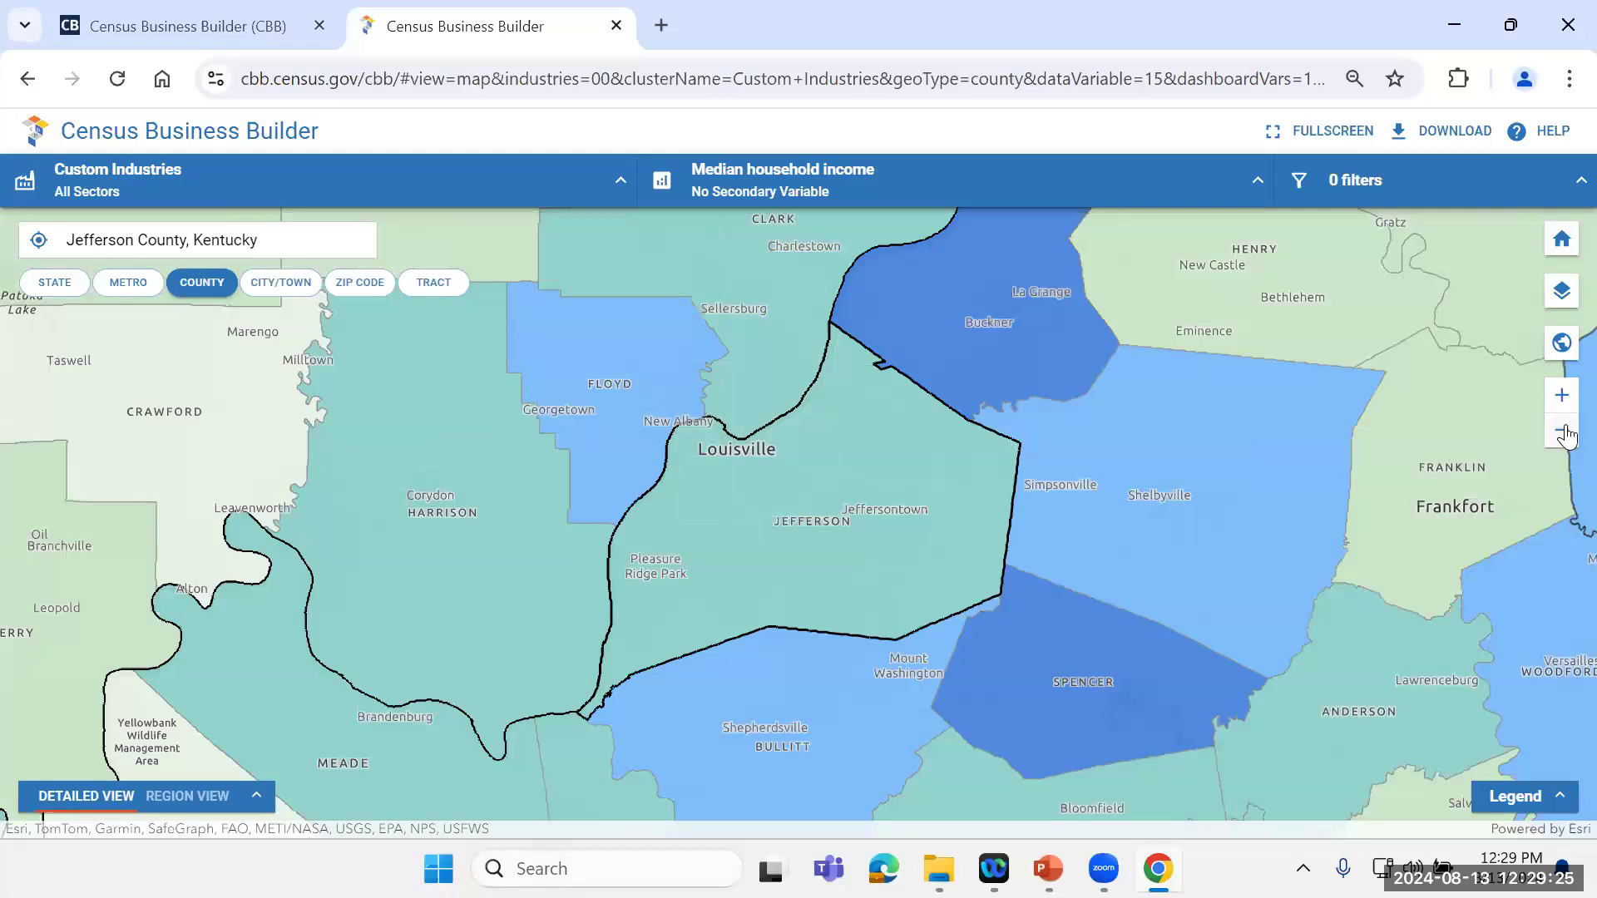
left_click(1562, 431)
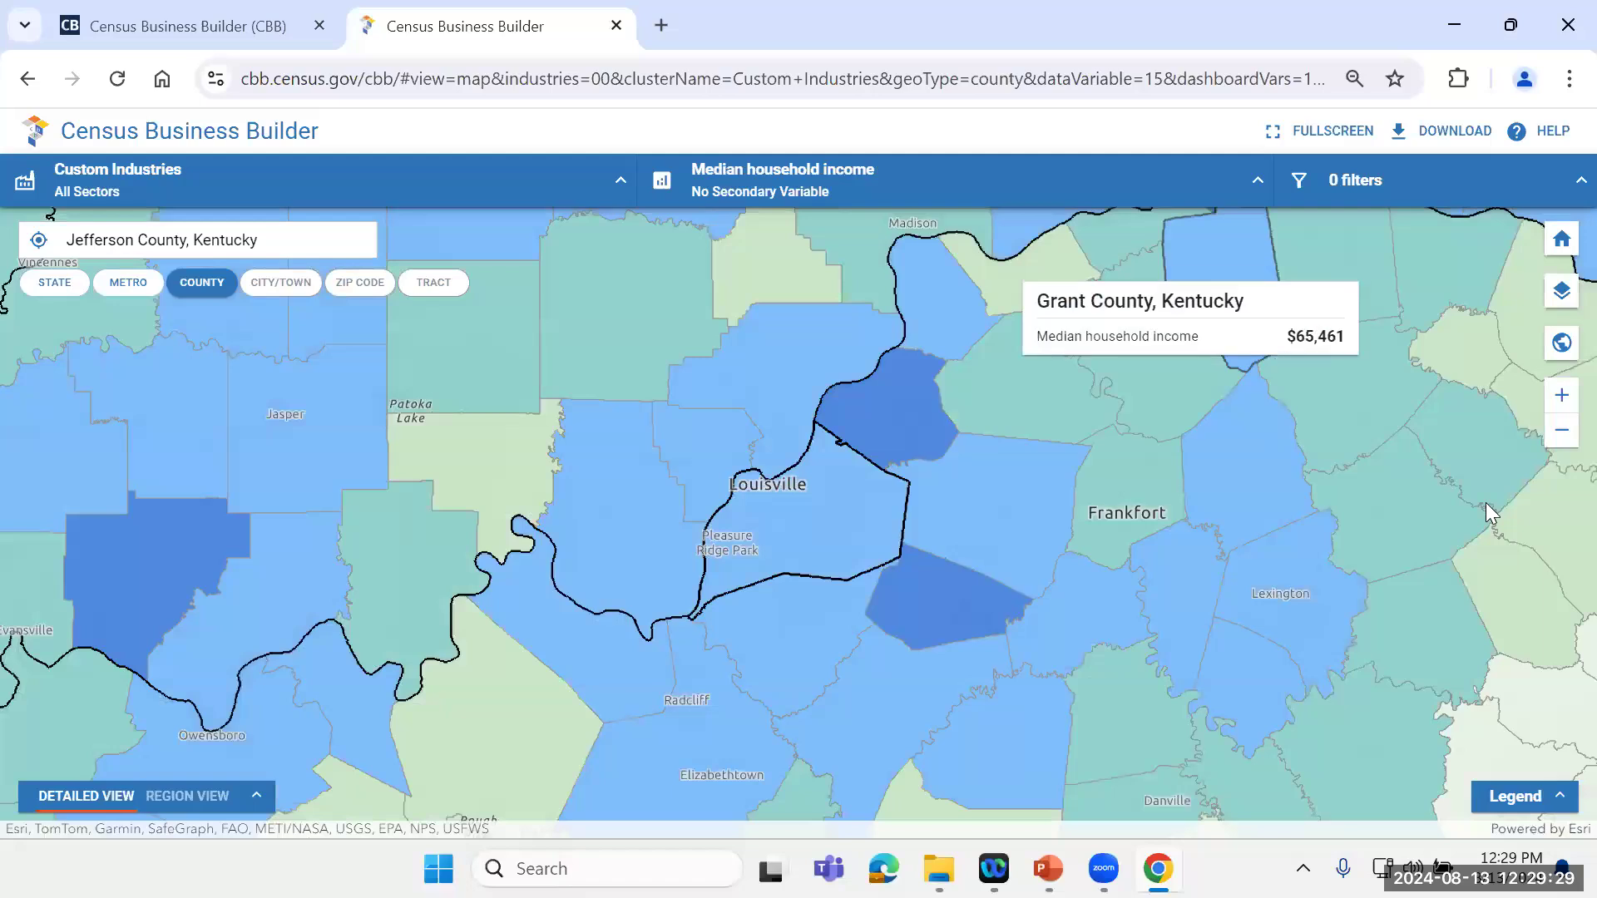
left_click(1562, 798)
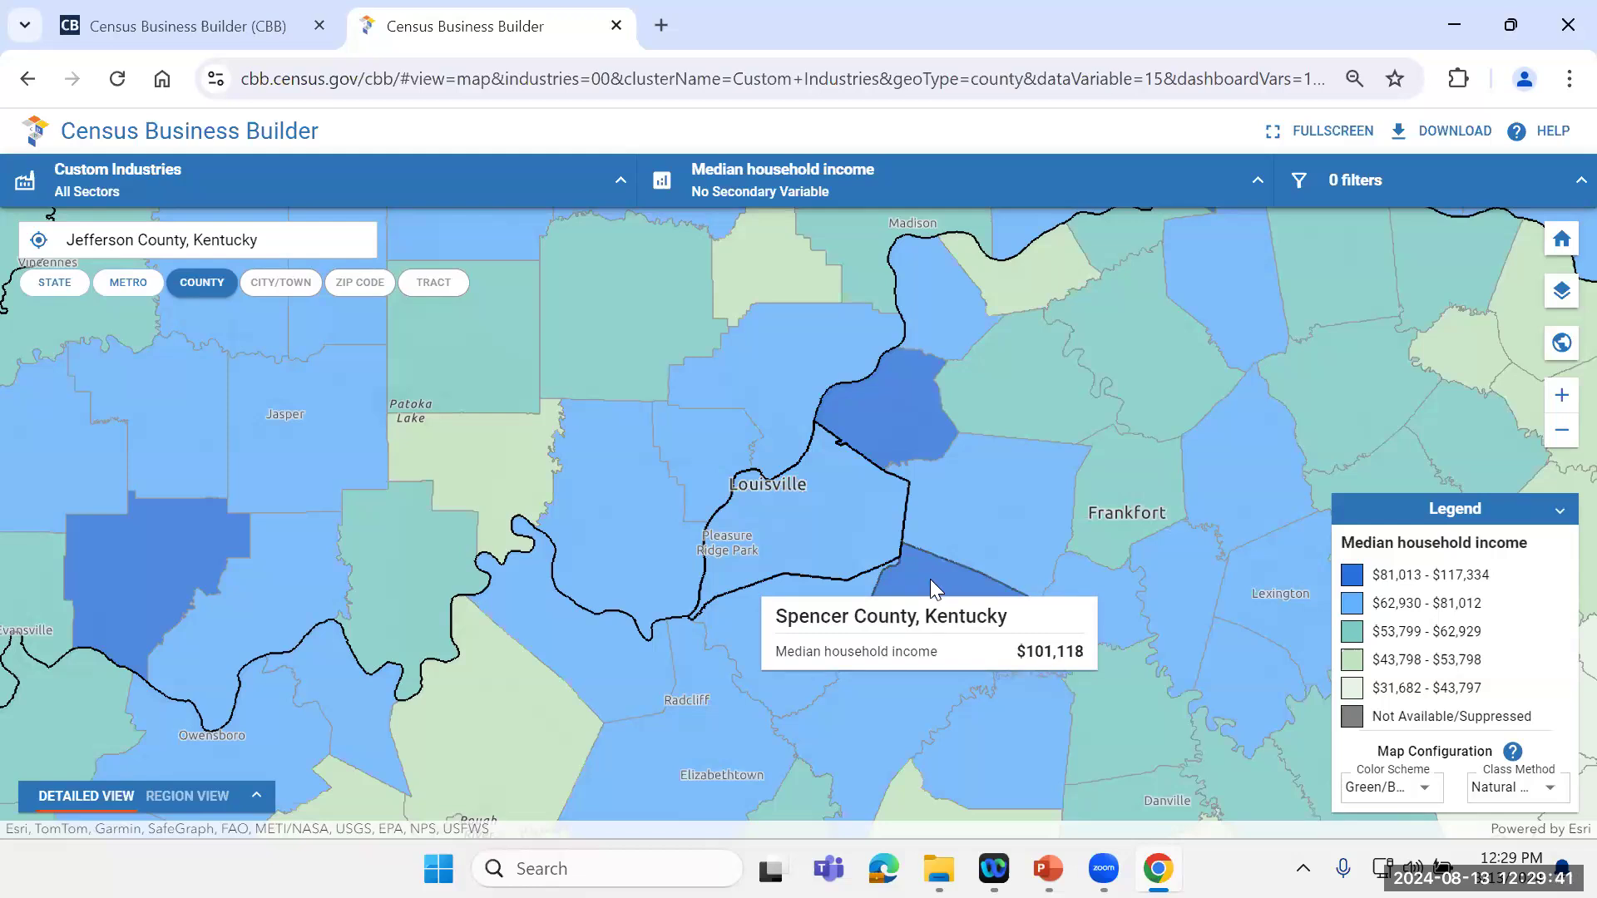
Step: Reopen the county's Detailed View and inspect the description and edit options of the Establishments stat
left_click(255, 796)
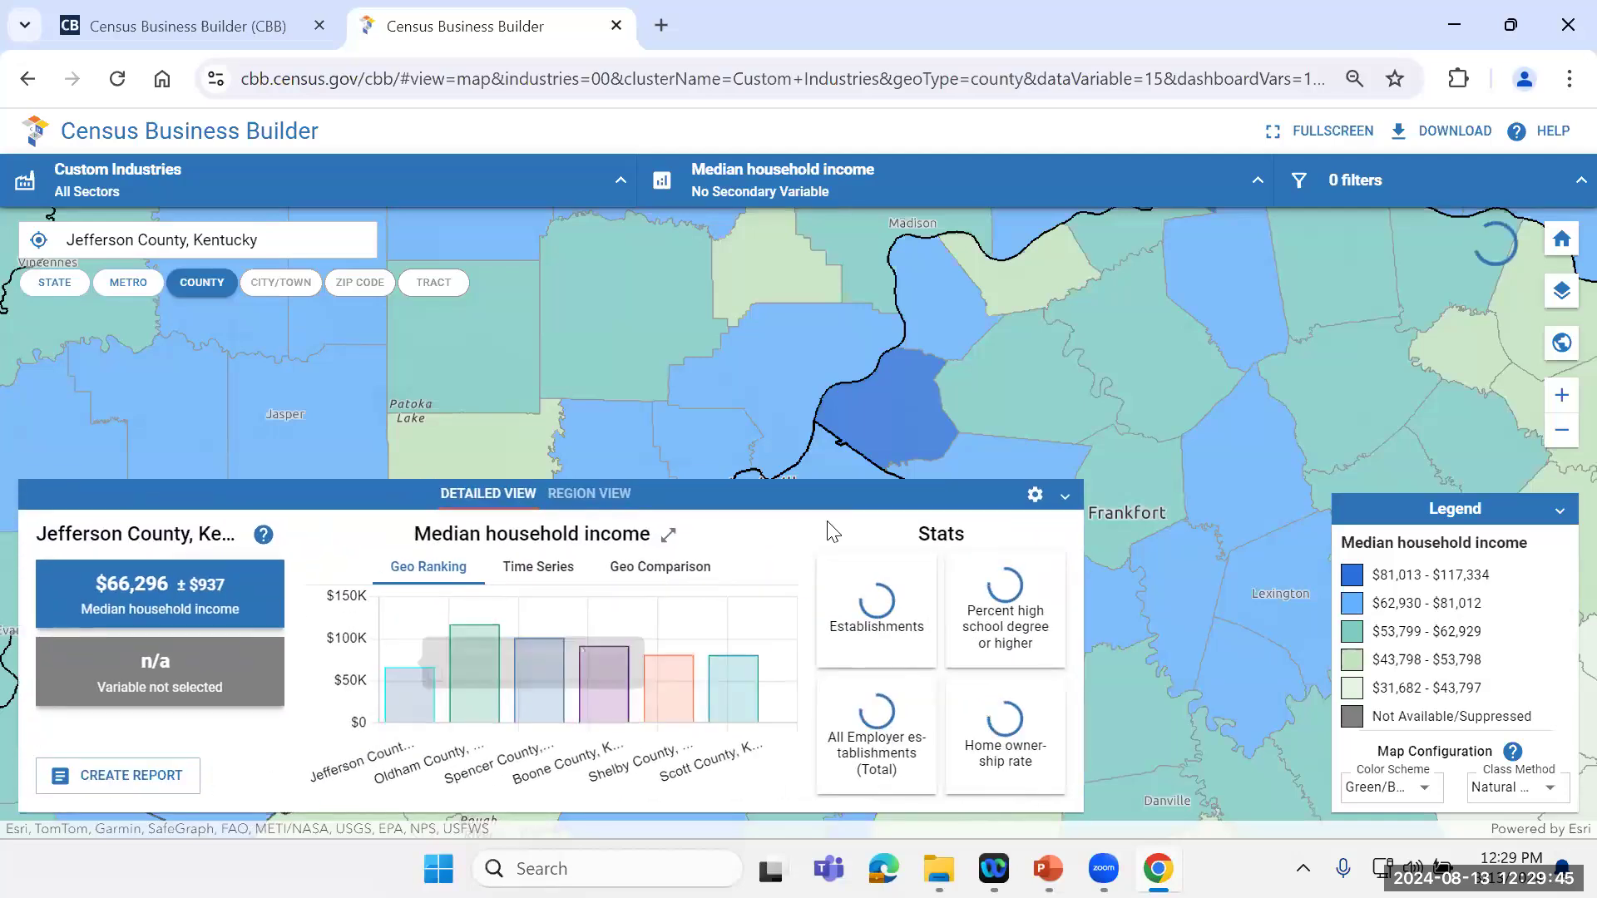
mouse_move(865, 614)
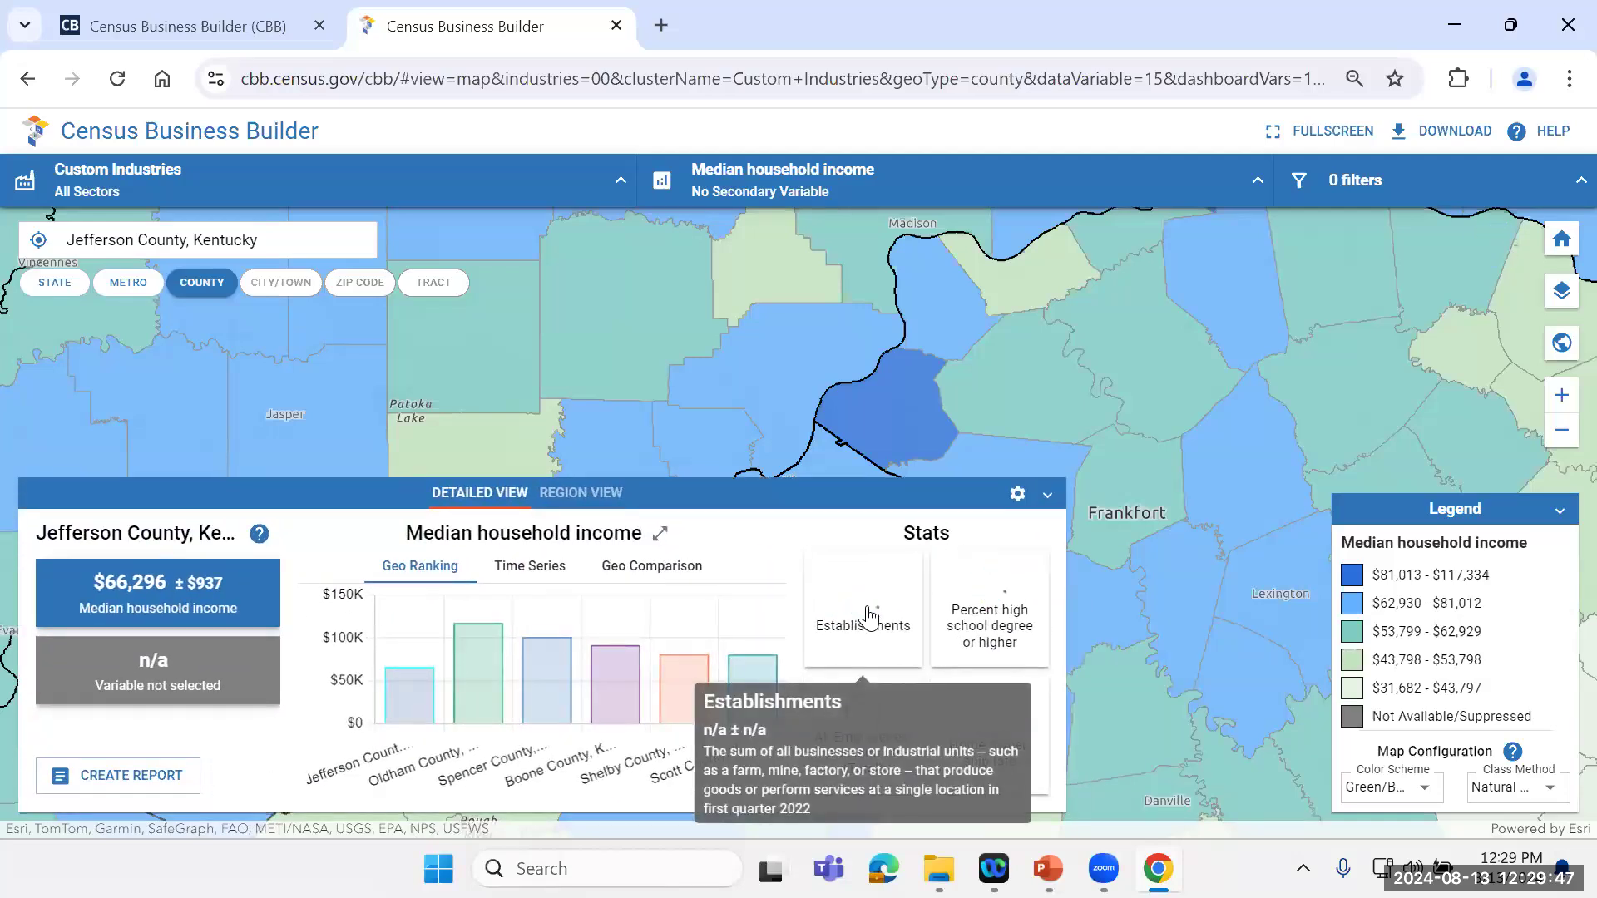
left_click(866, 616)
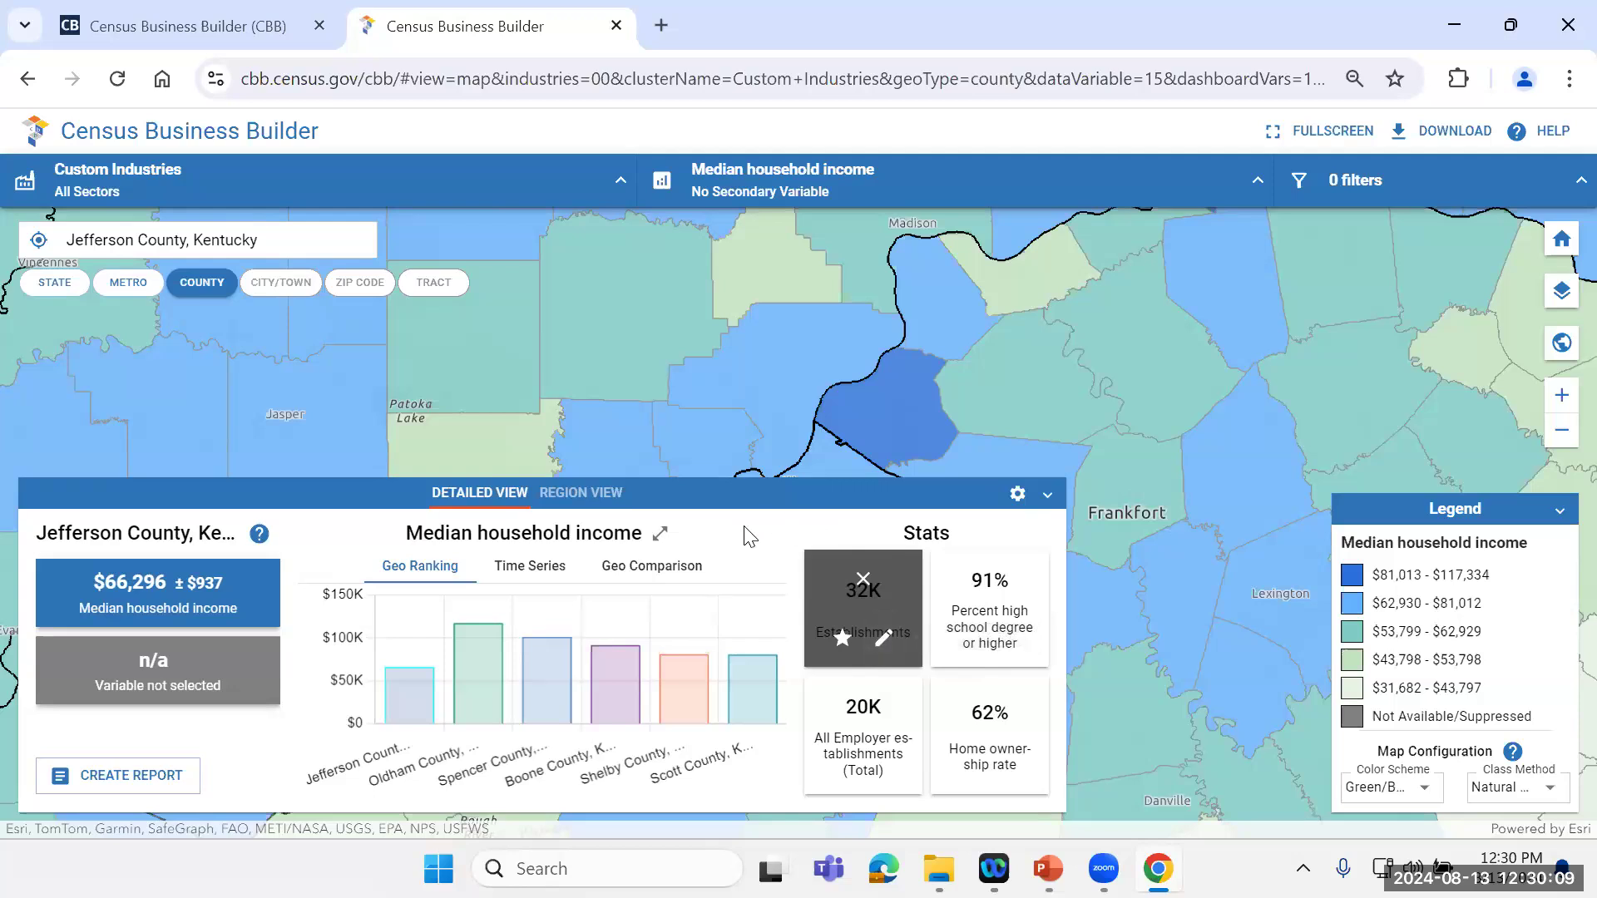
left_click(863, 580)
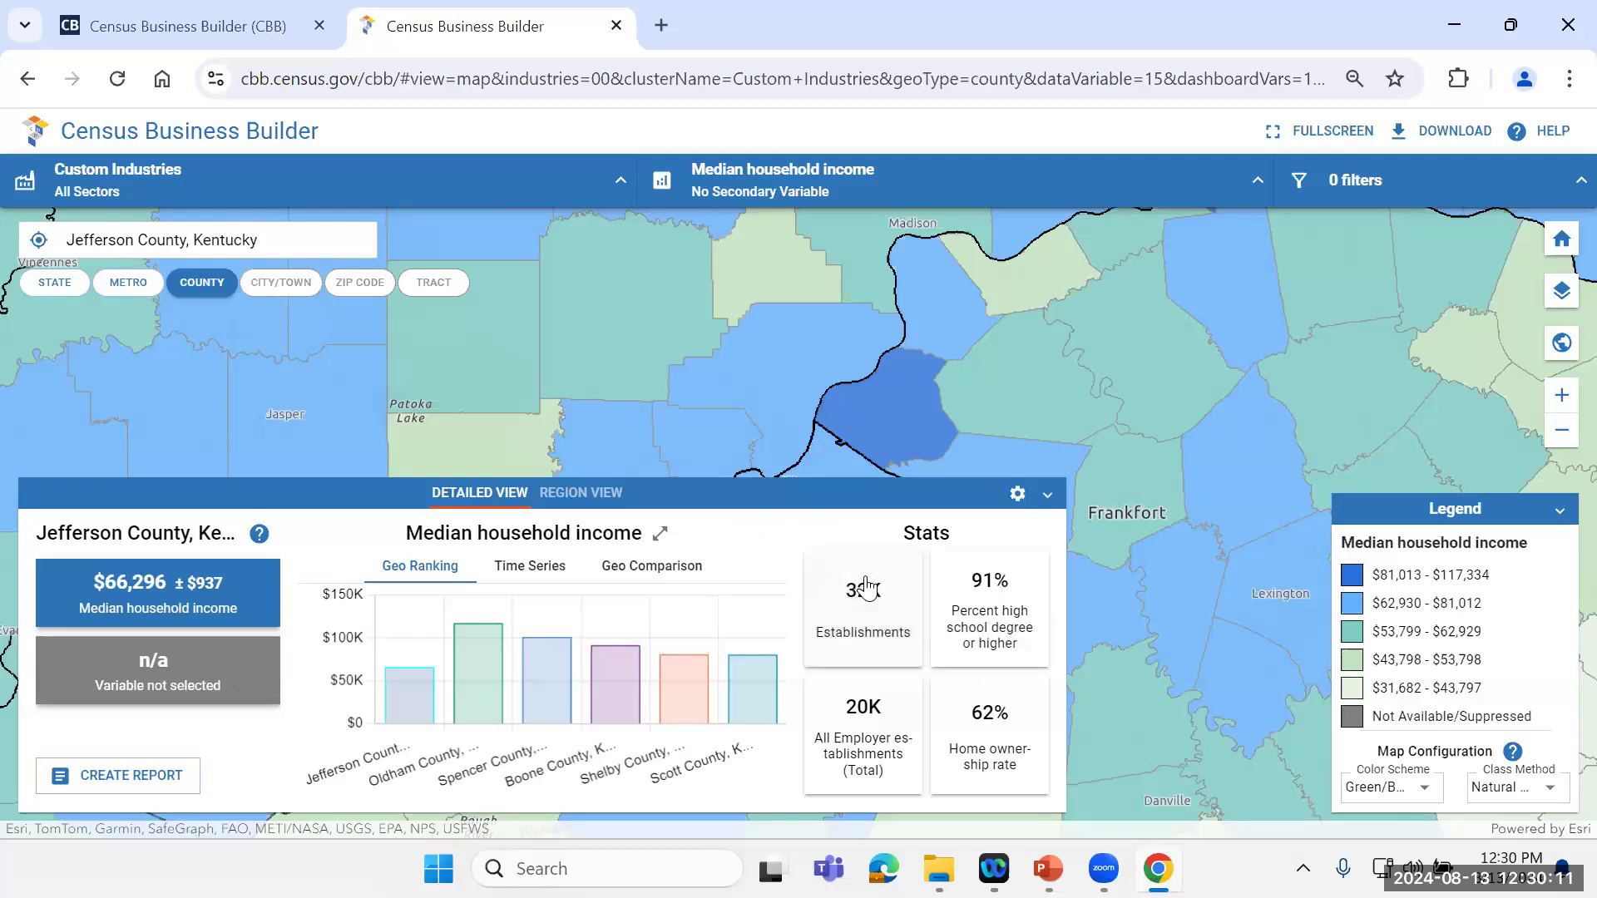
mouse_move(869, 615)
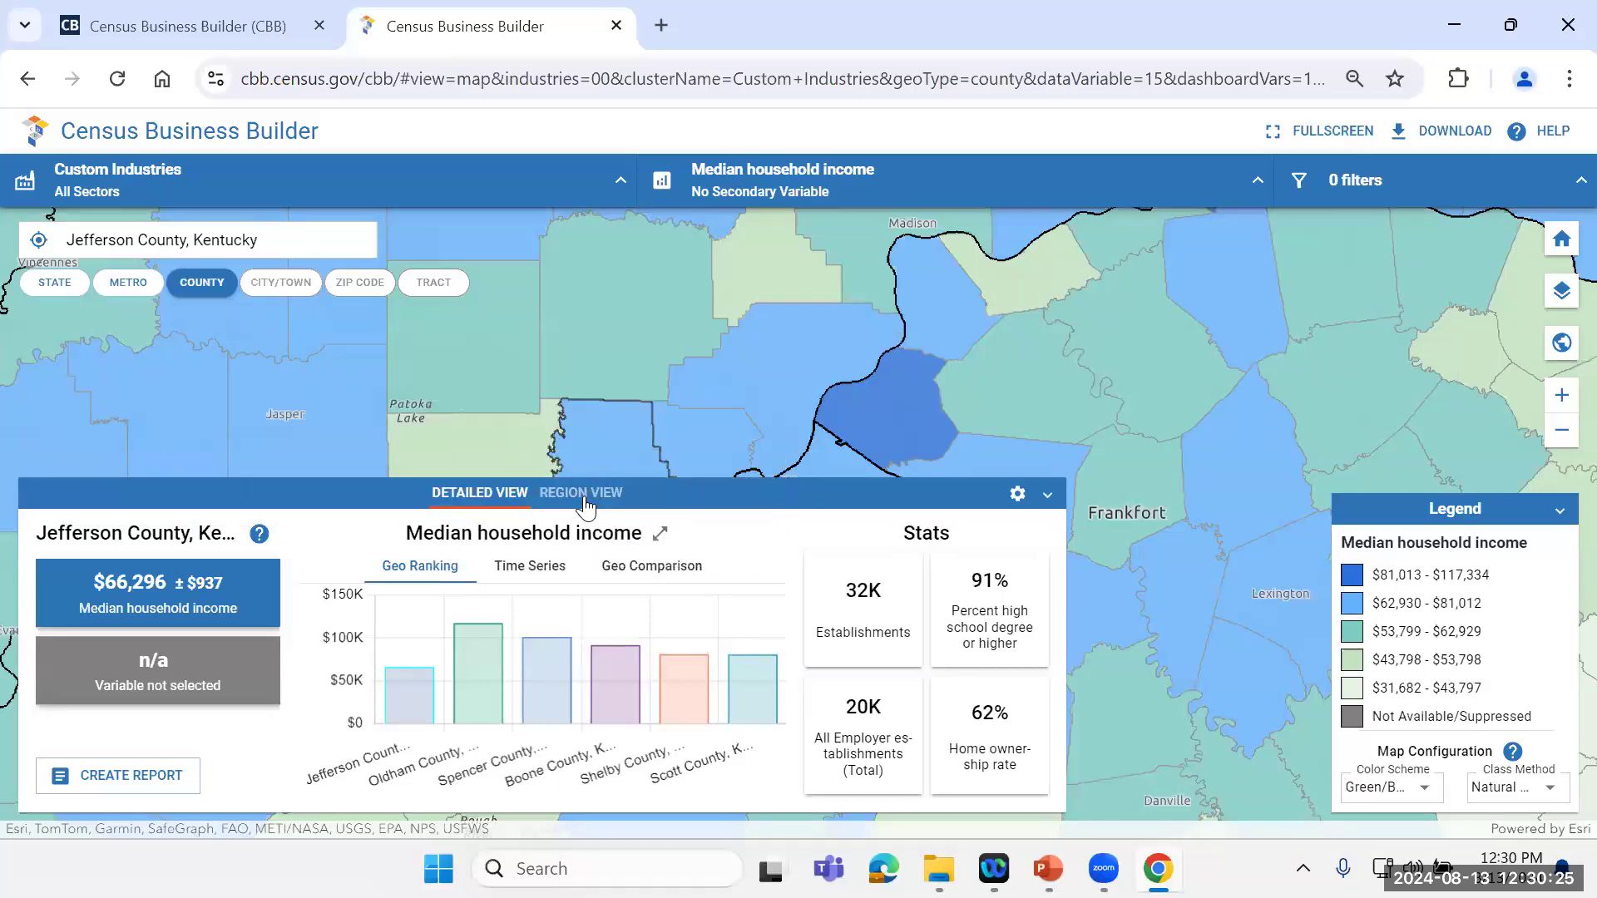
Step: Build a custom region in Region View from Jefferson County, Kentucky, Floyd County, Indiana, and Clark County, Indiana
left_click(582, 493)
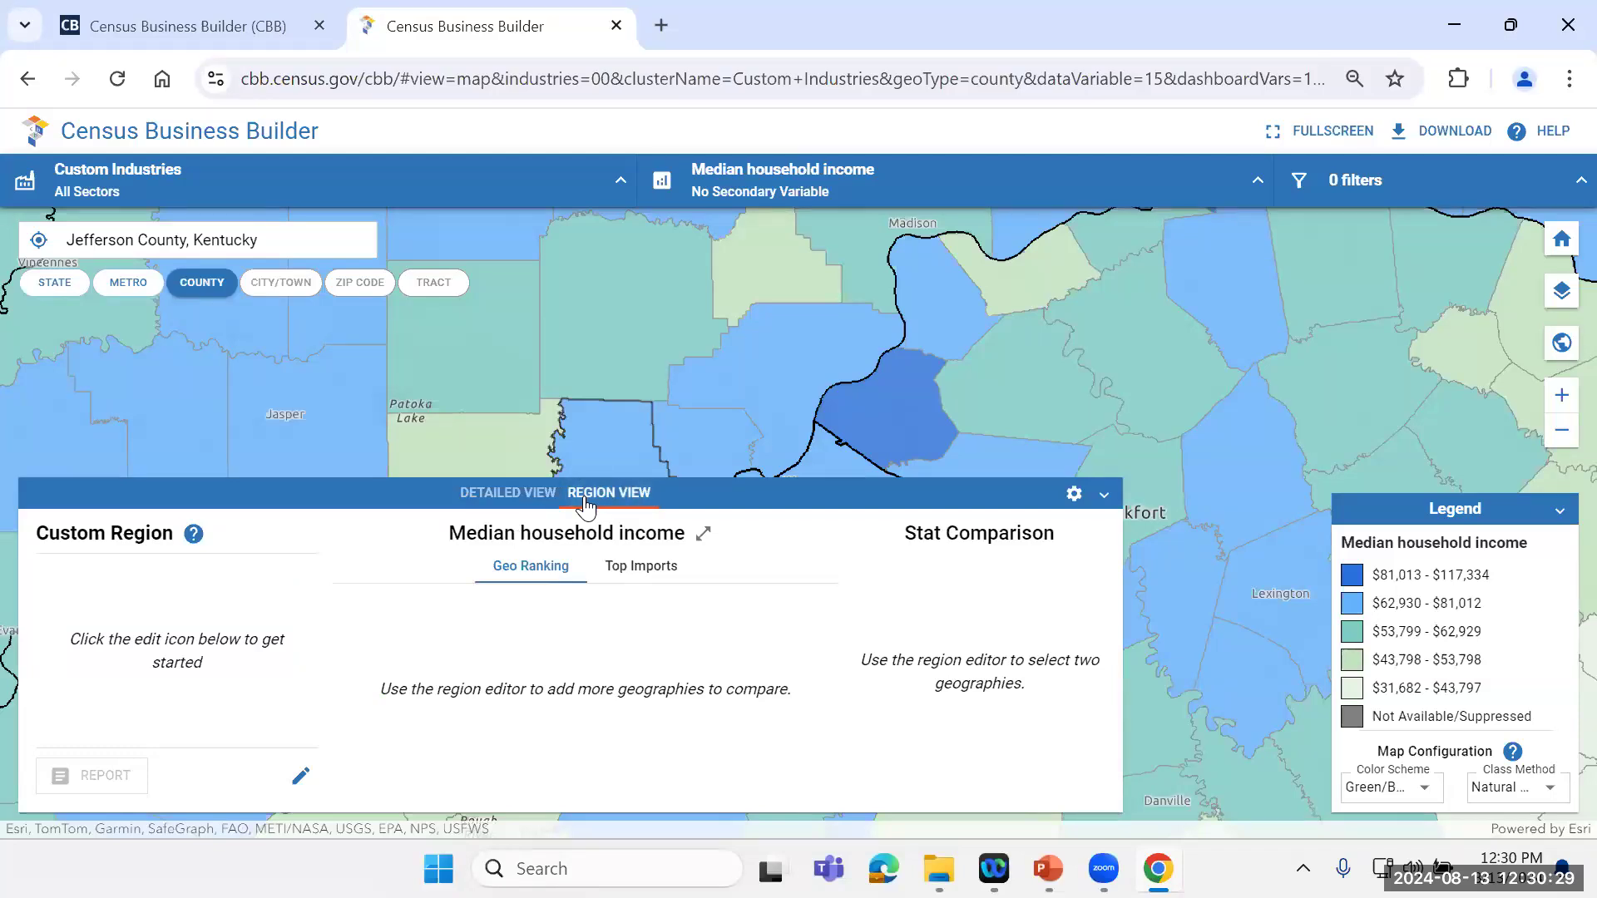
left_click(301, 785)
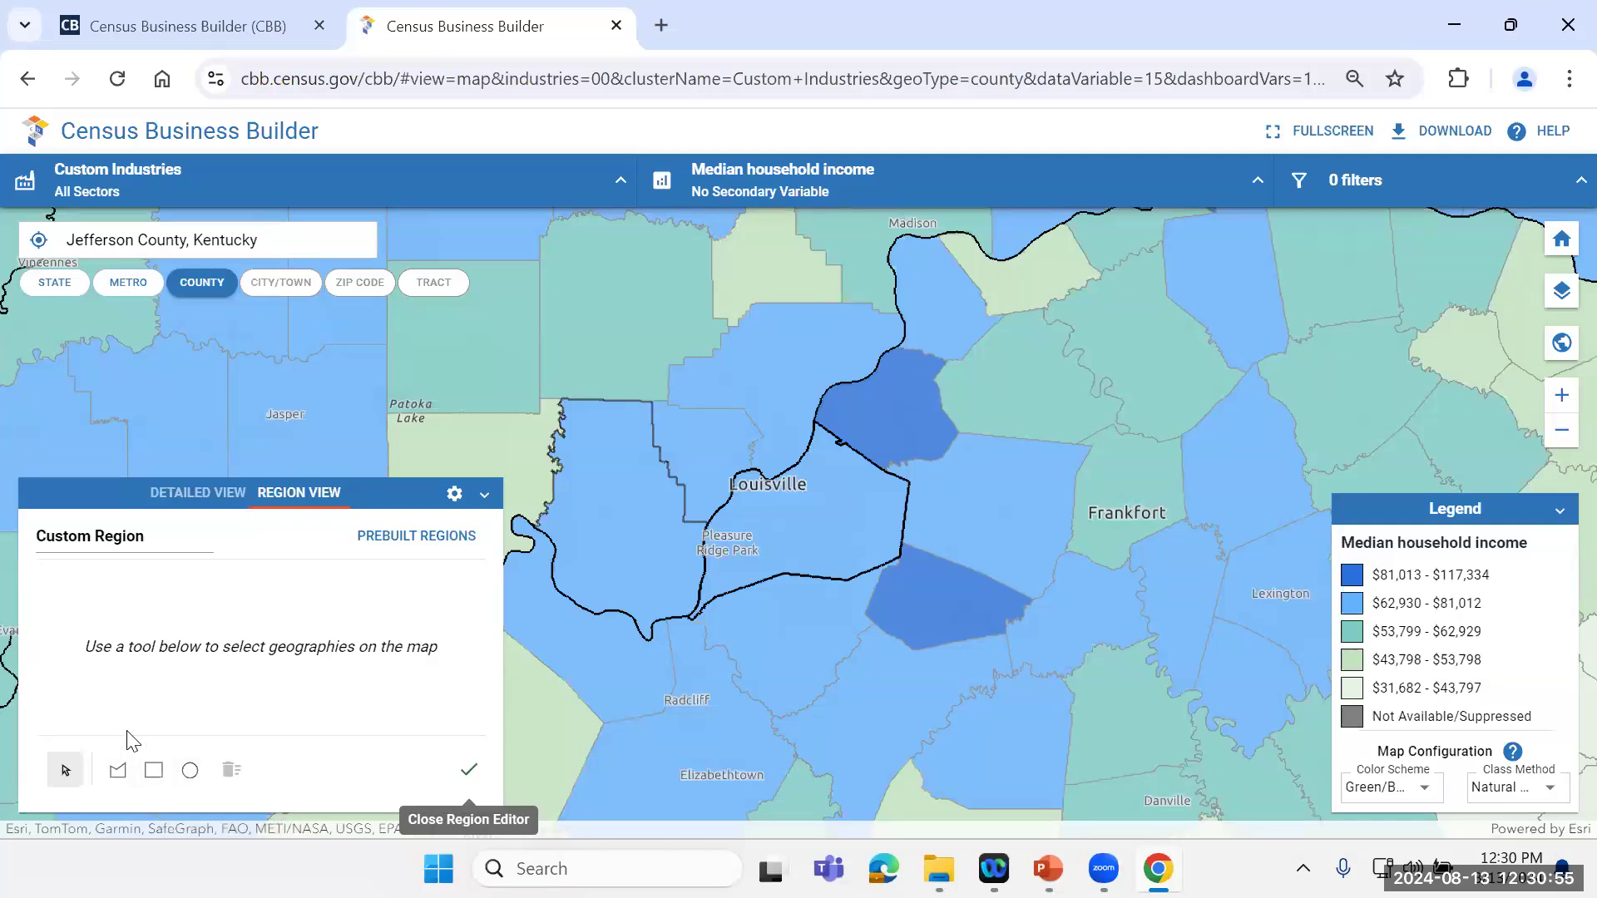
mouse_move(812, 483)
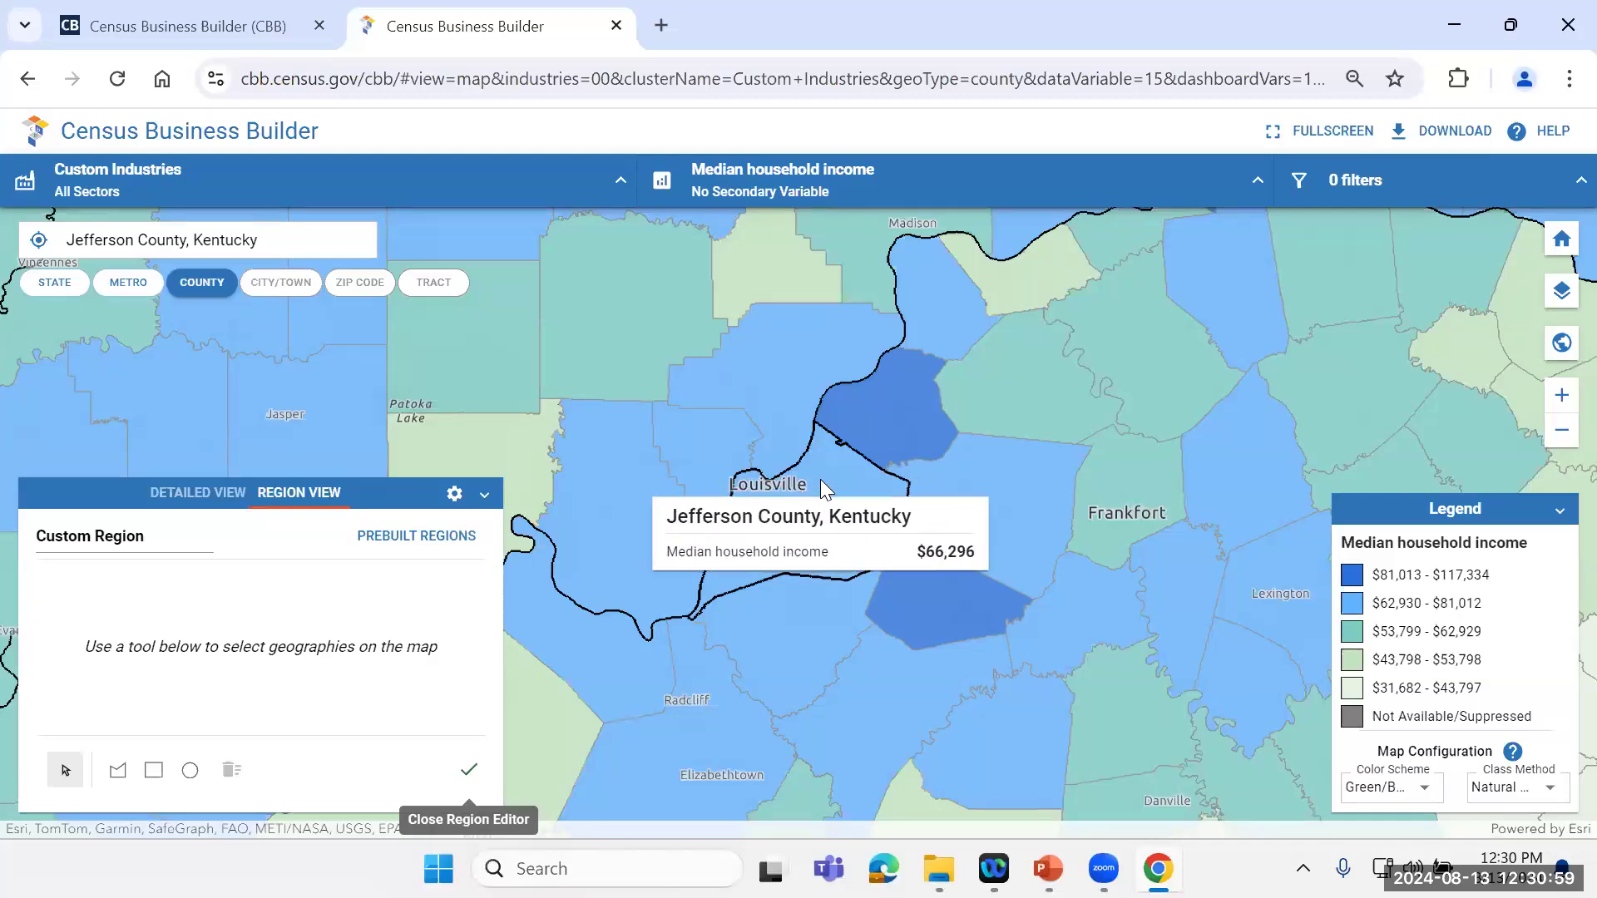
left_click(821, 481)
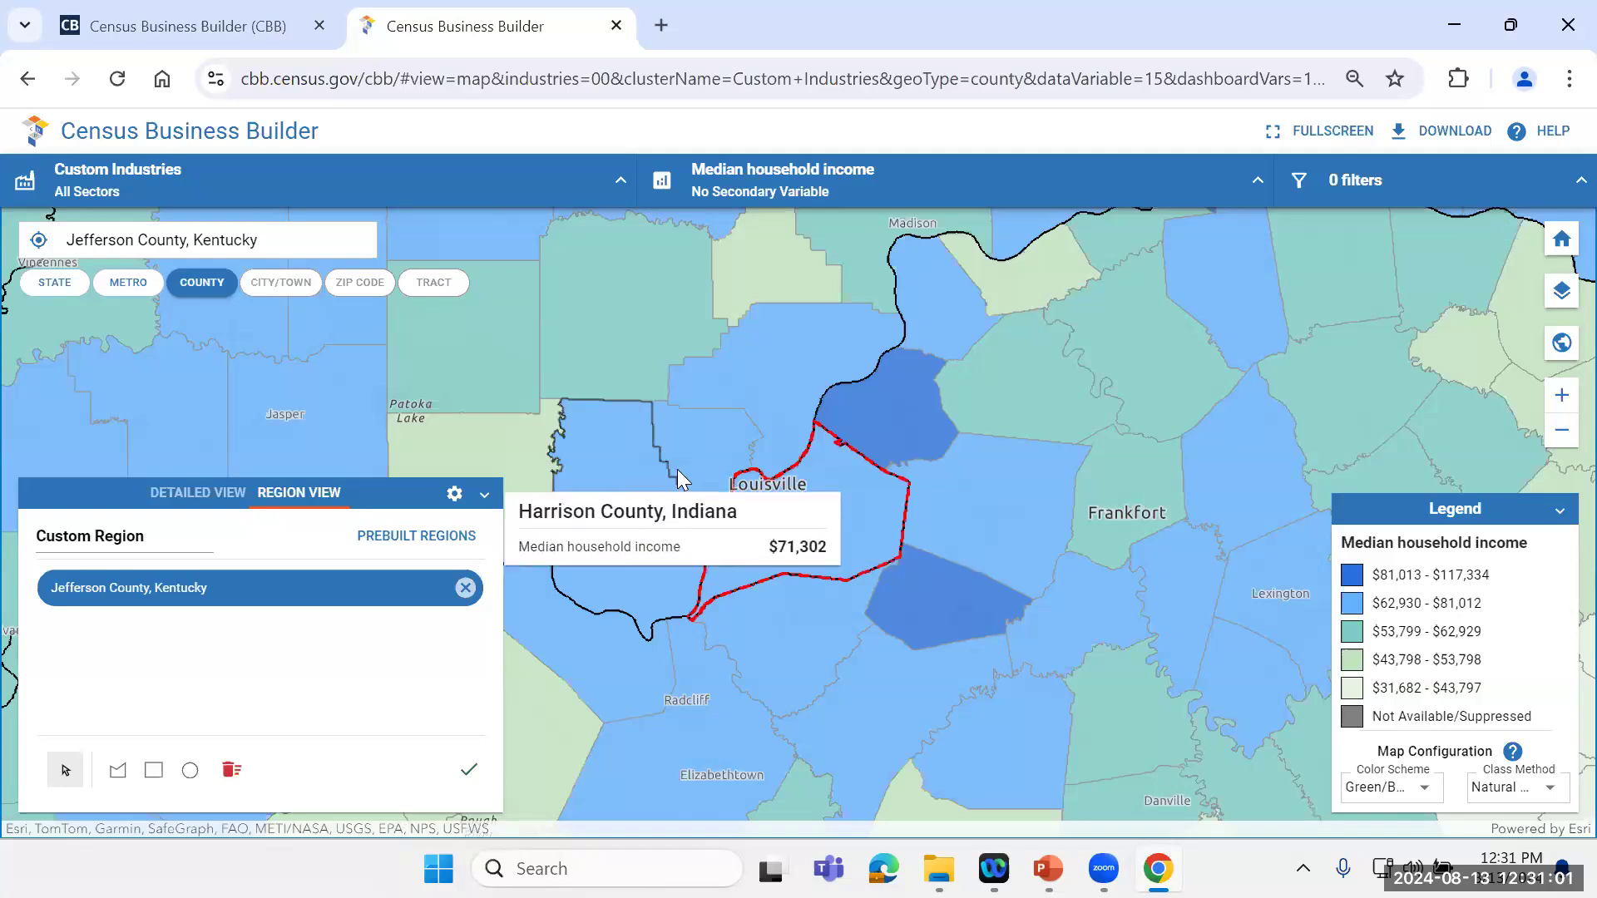
left_click(697, 443)
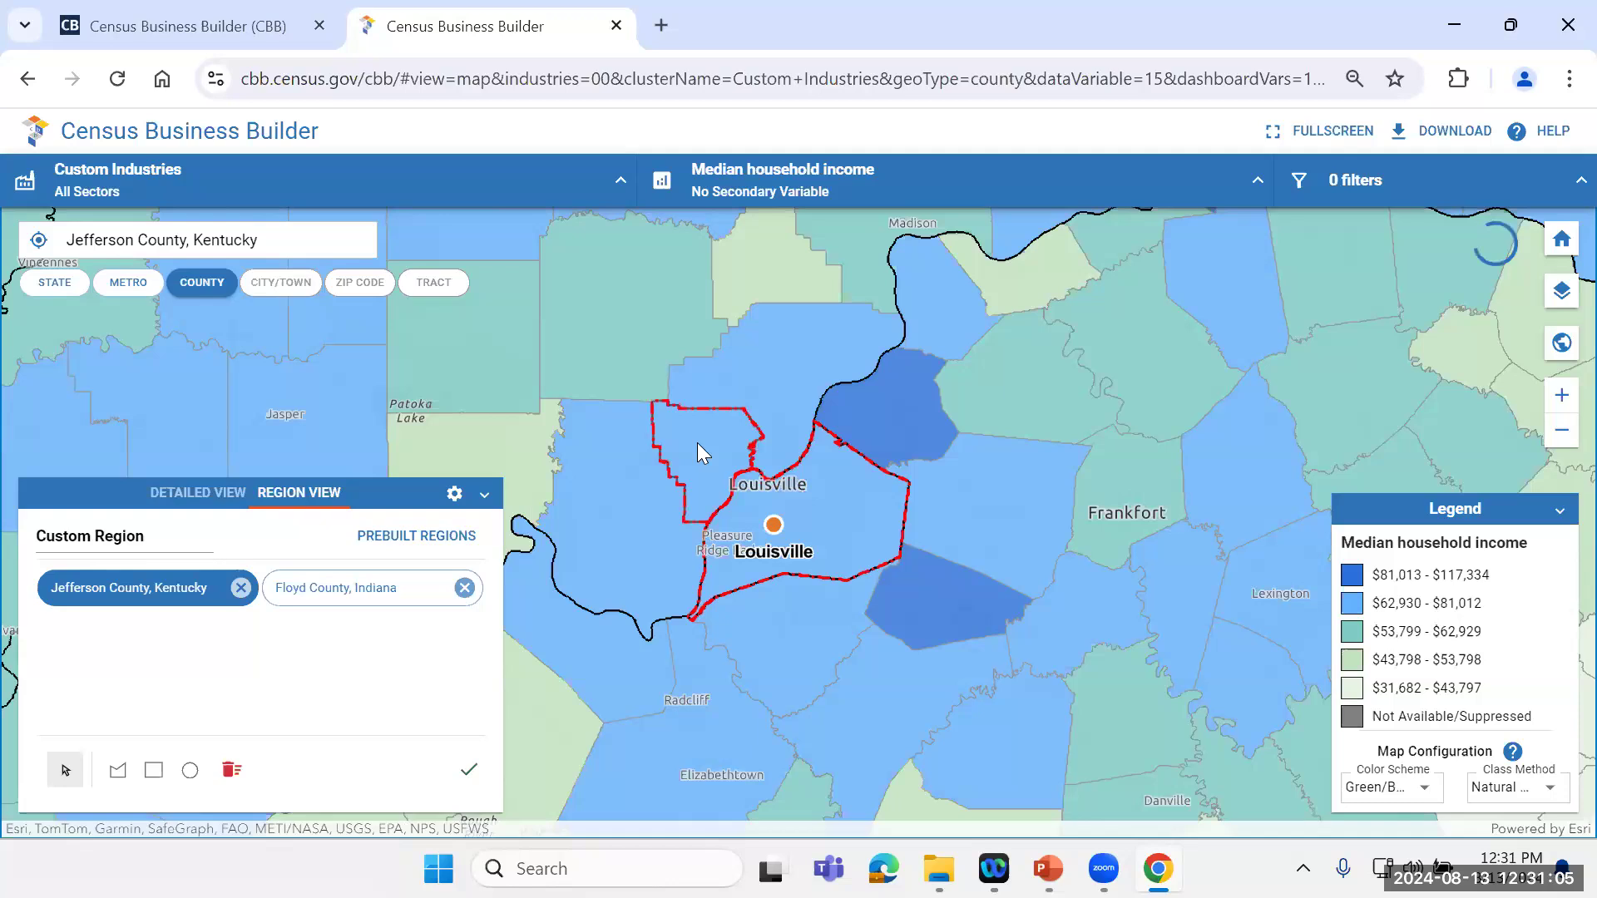
left_click(807, 366)
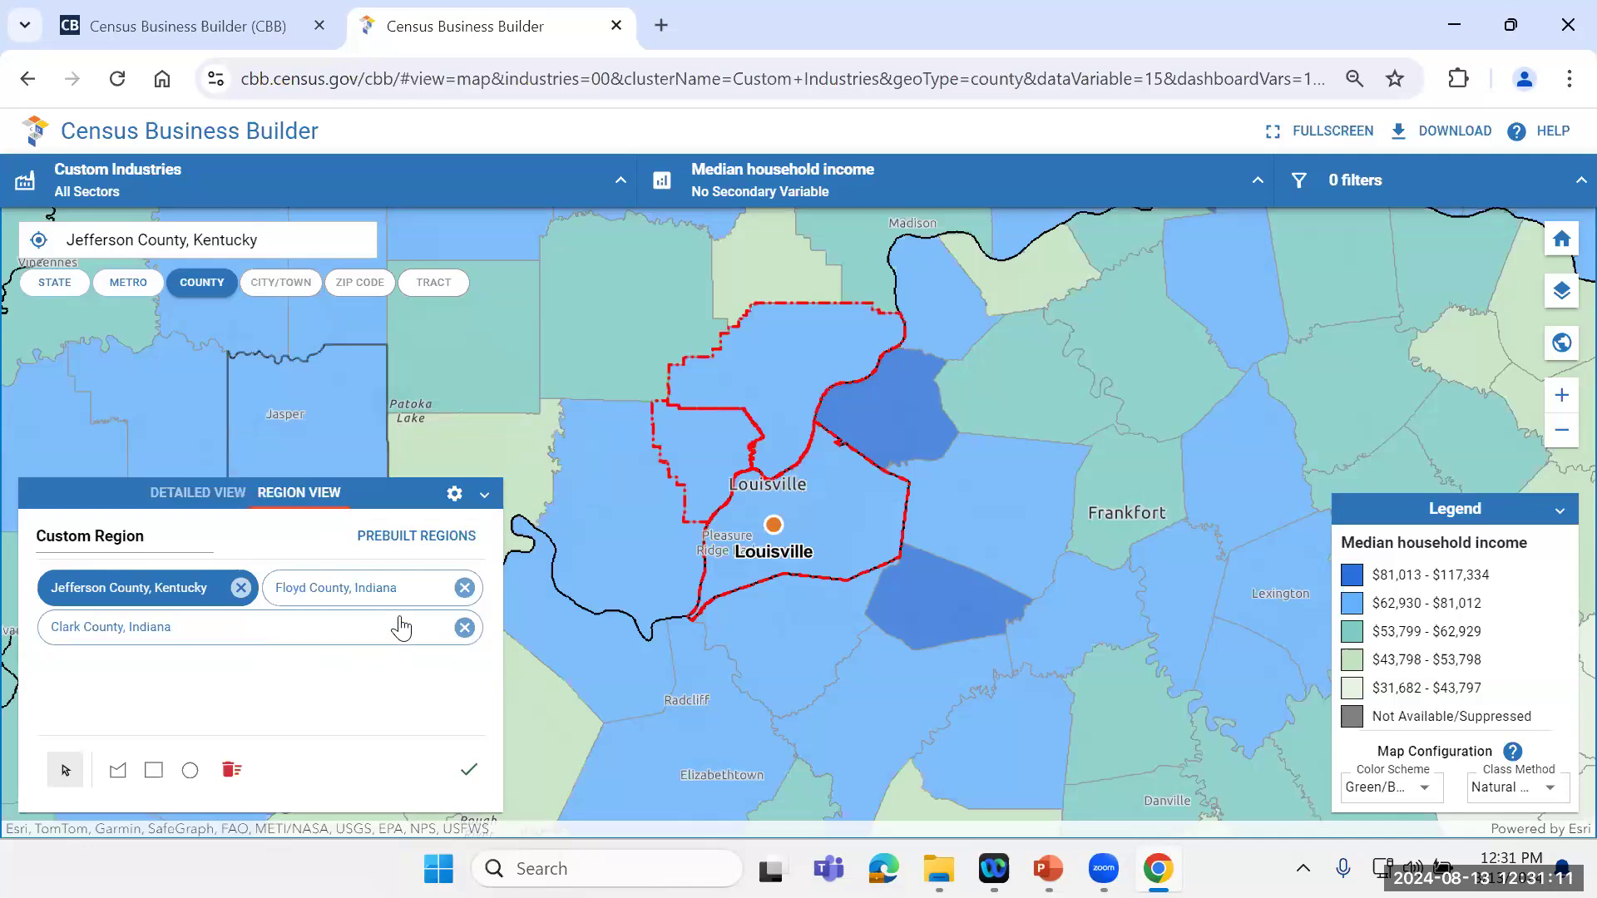
left_click(469, 775)
mouse_move(446, 714)
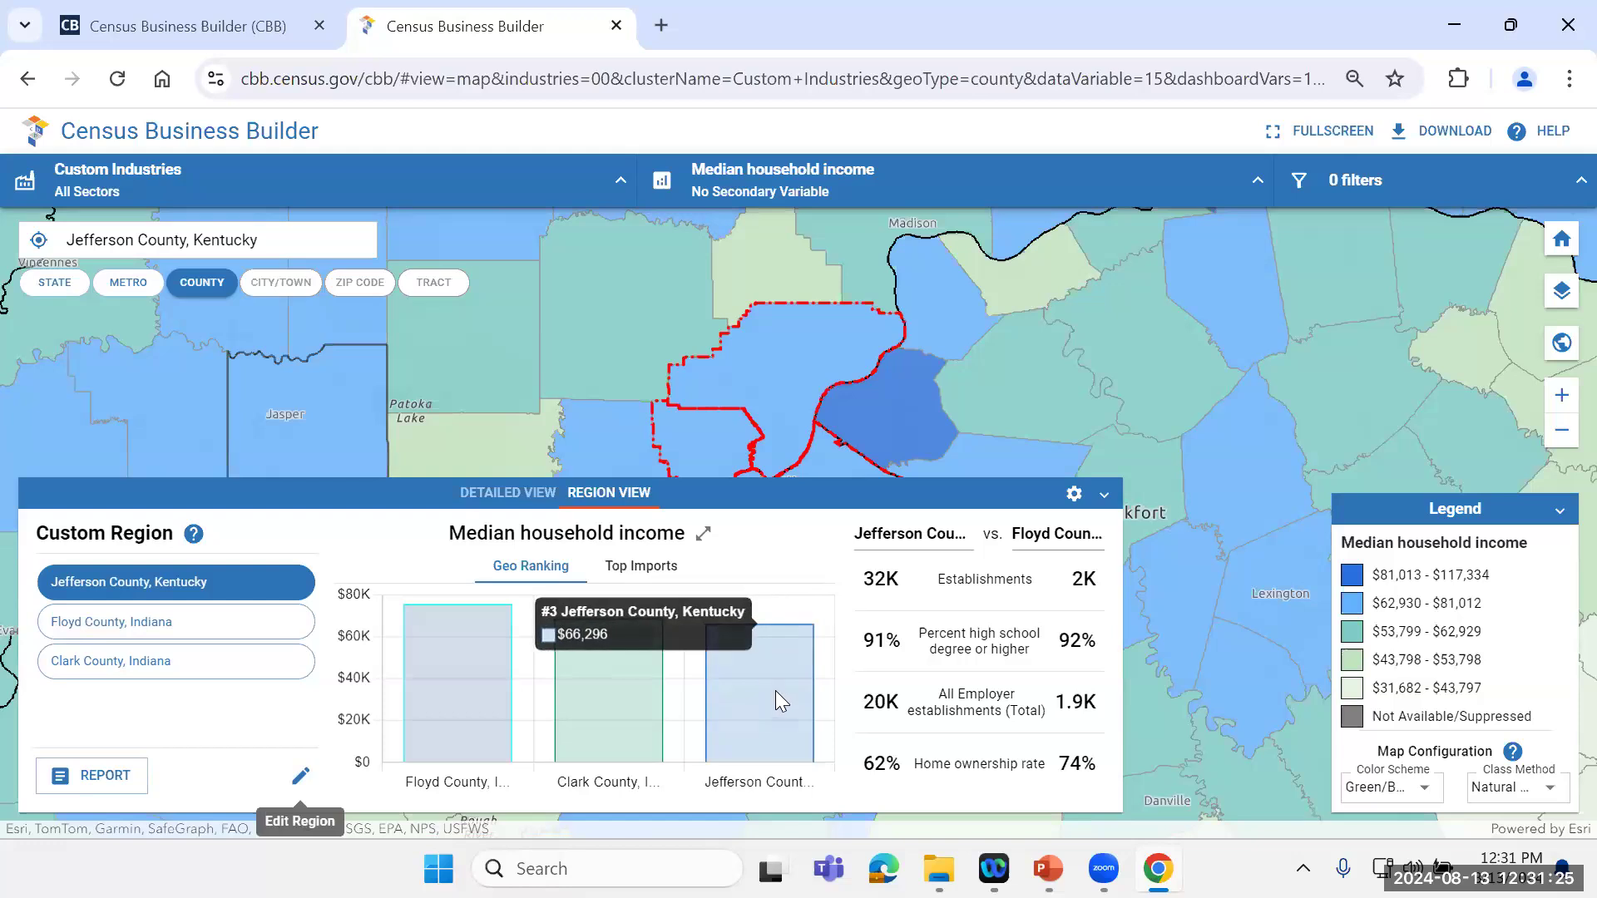
Step: Compare Jefferson County's stats with Clark County, Indiana, and view the Top Imports chart before collapsing Region View
left_click(216, 629)
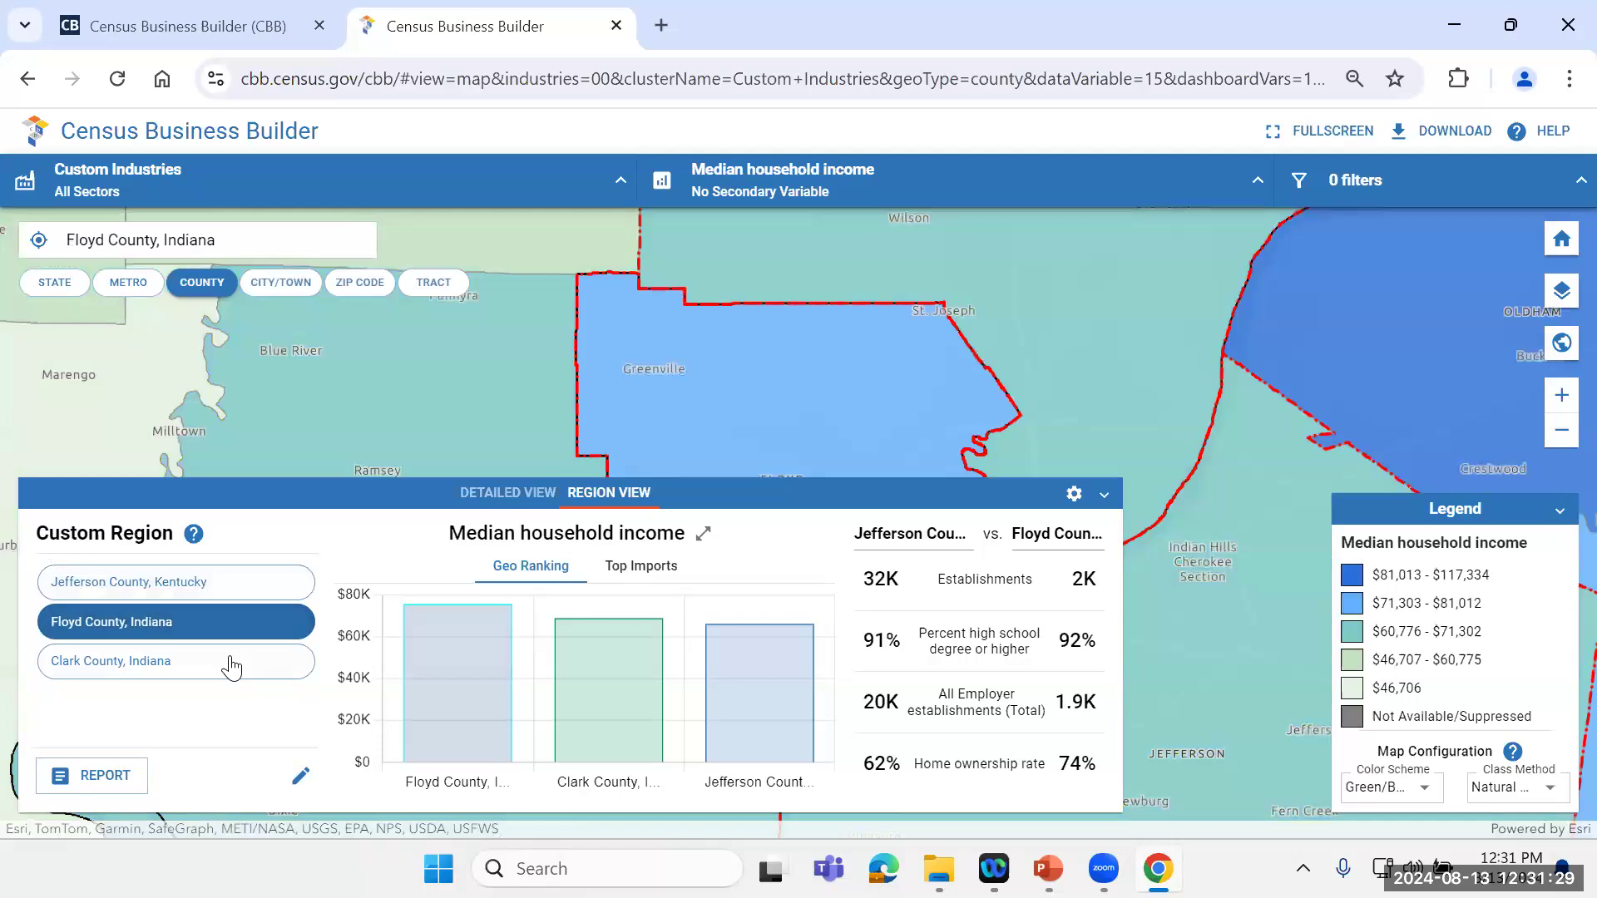
left_click(229, 586)
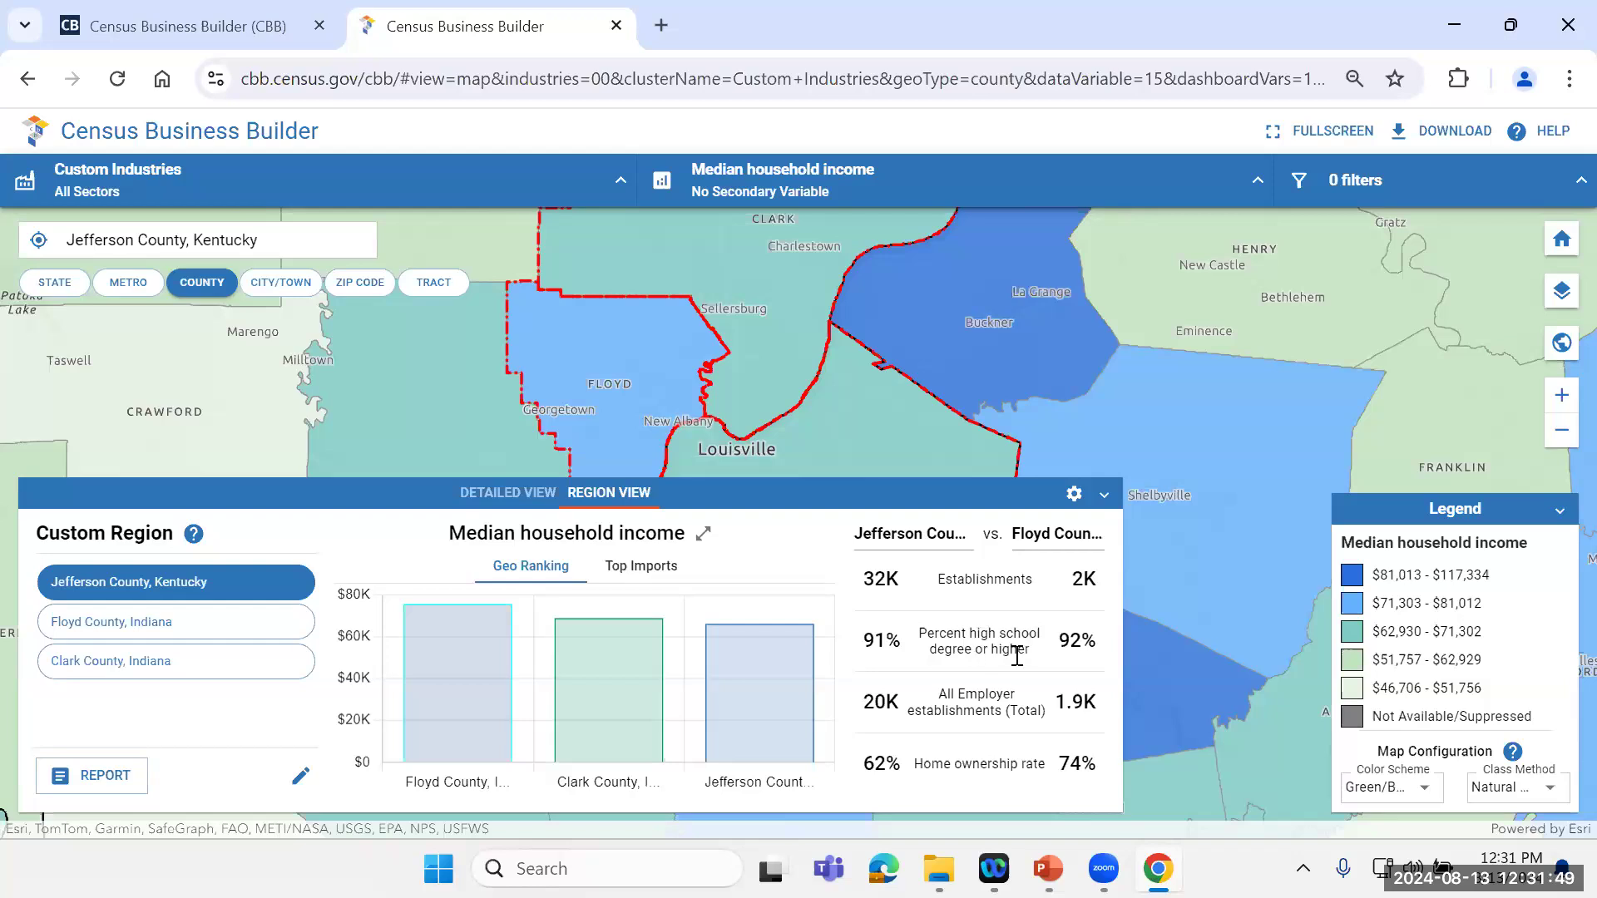
left_click(1099, 541)
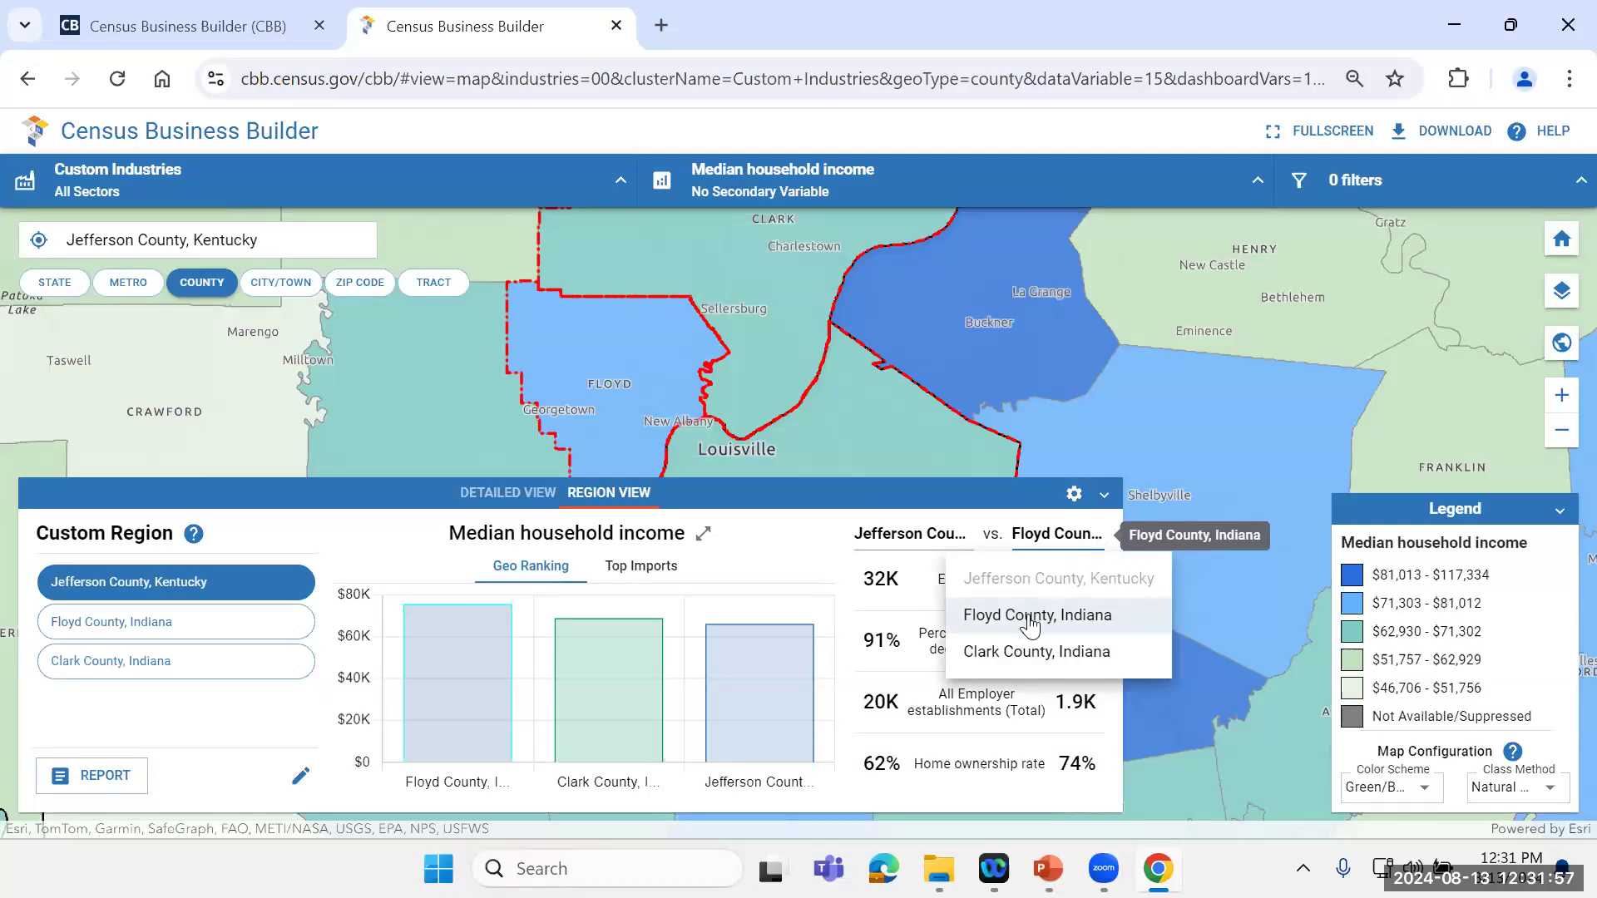
left_click(1031, 624)
left_click(1081, 536)
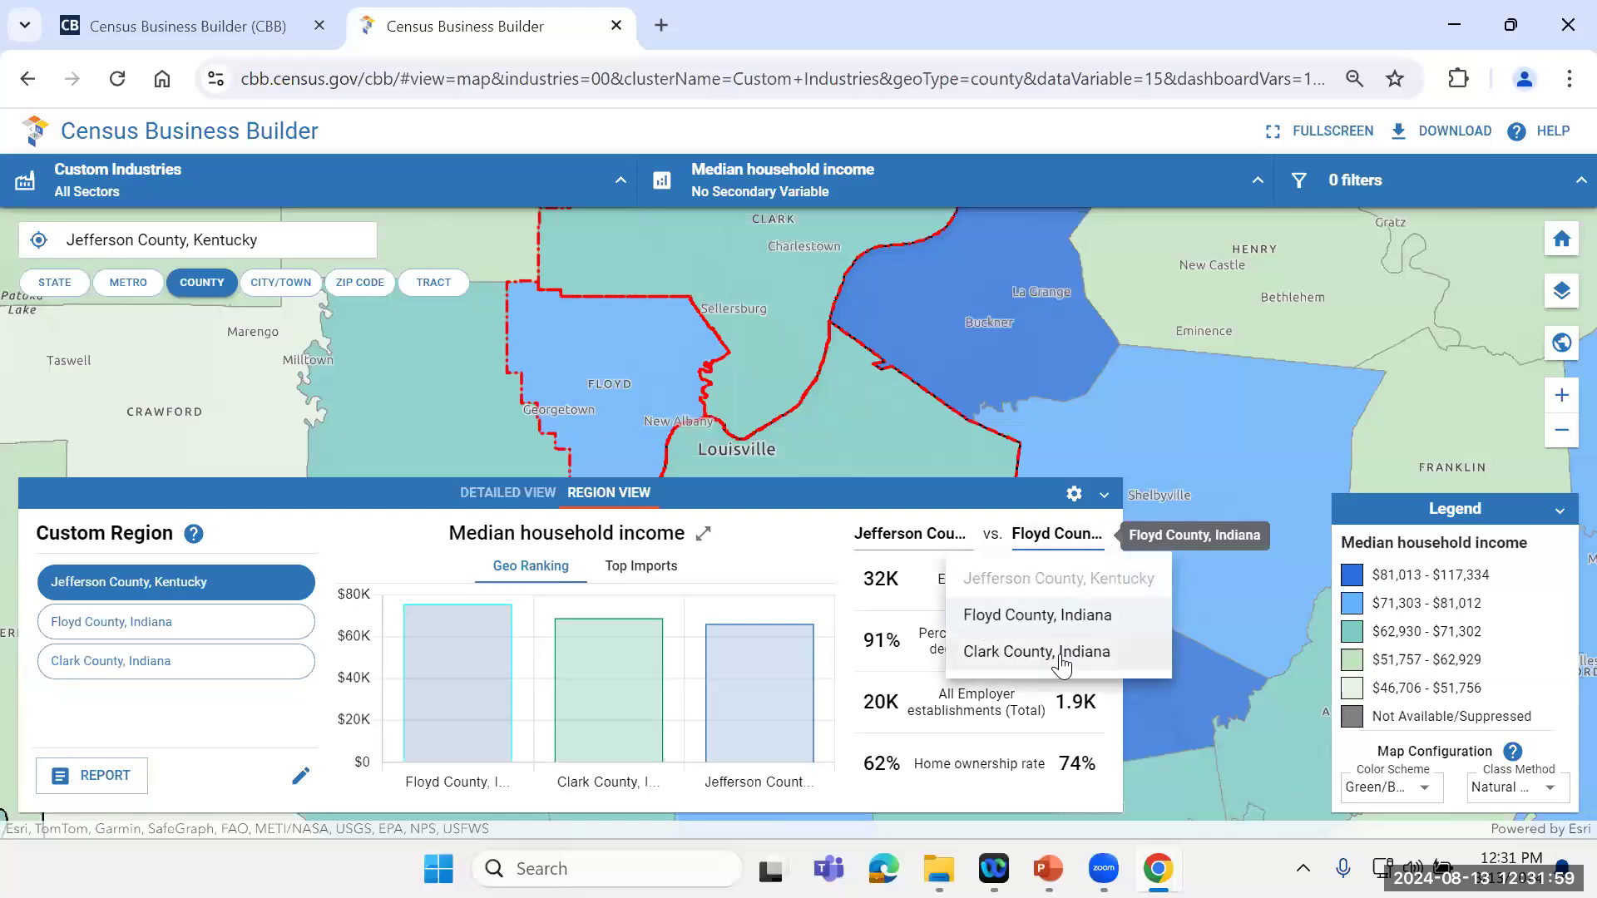
left_click(1062, 661)
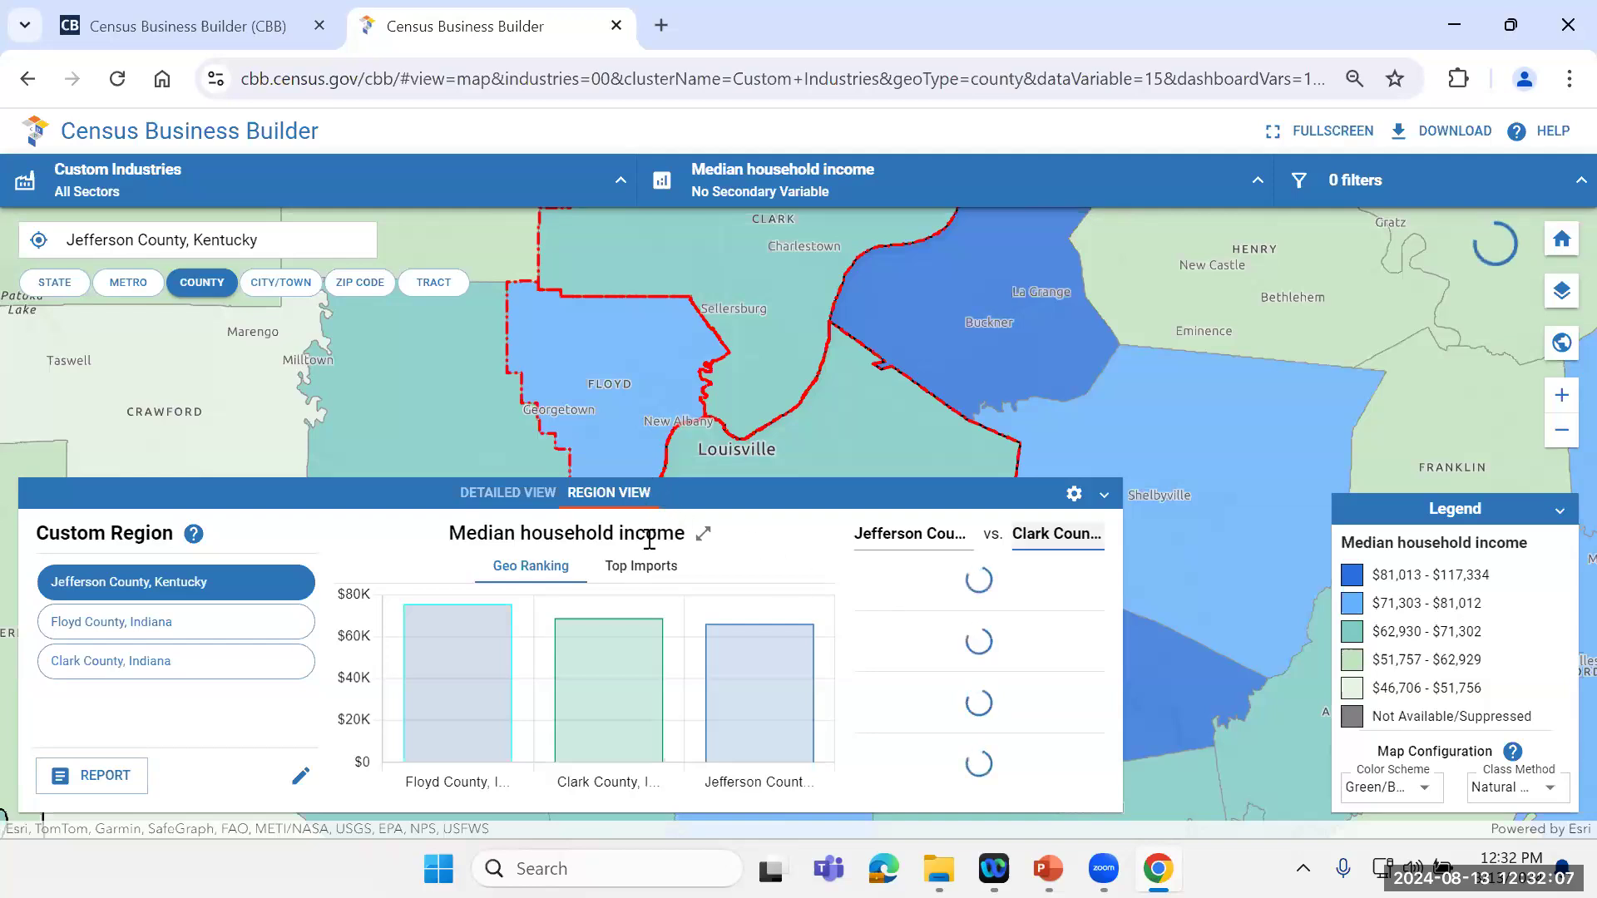
left_click(654, 573)
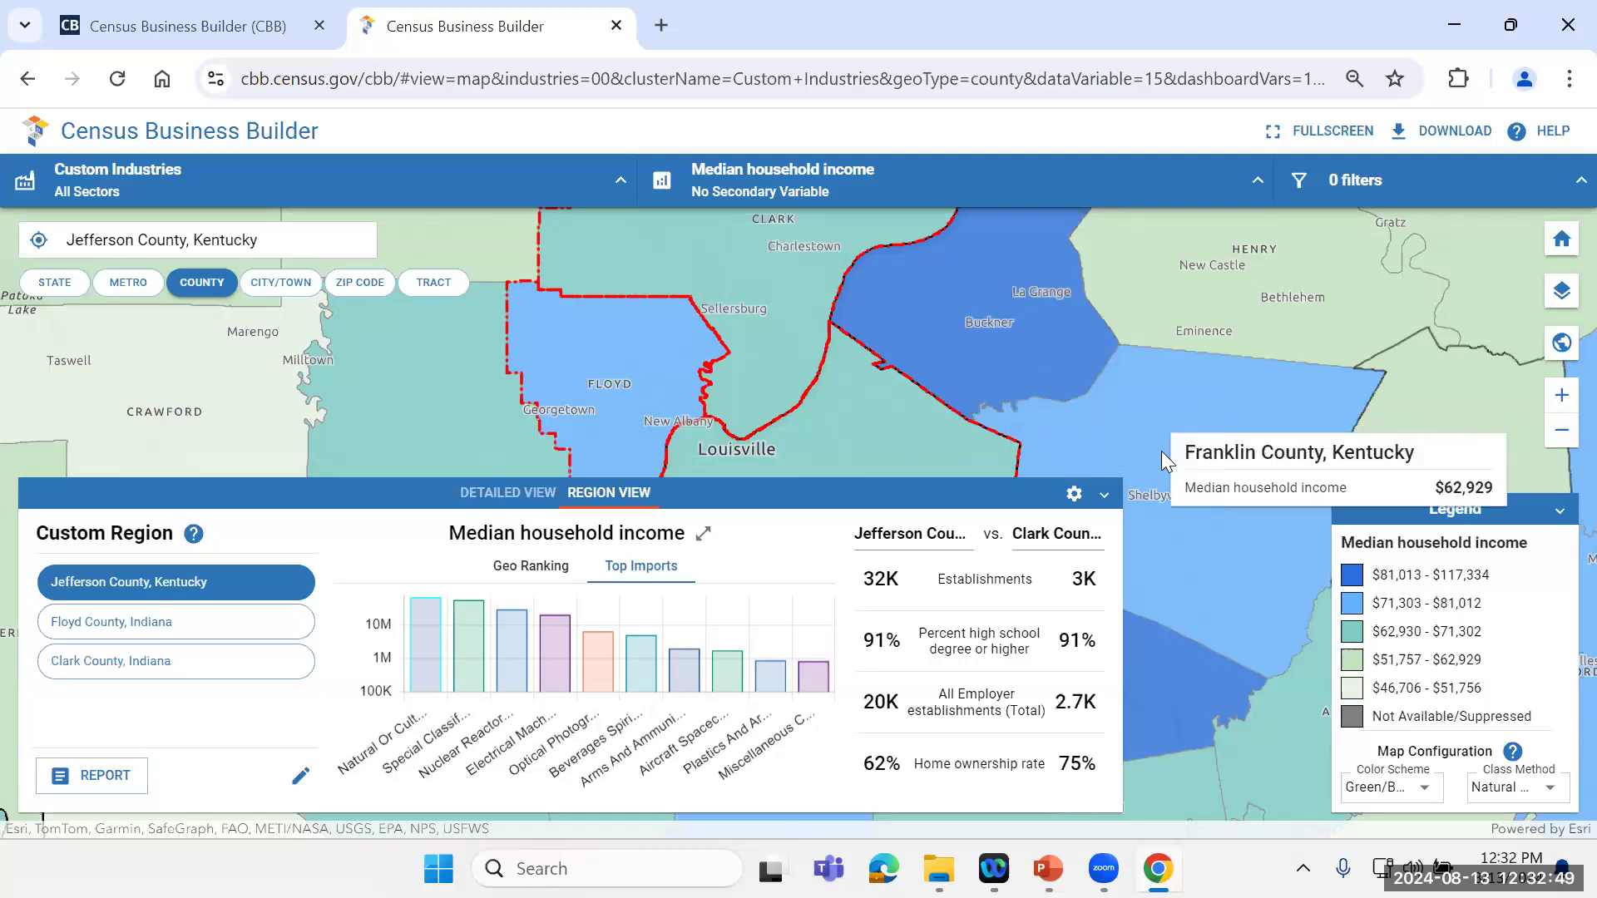
left_click(1102, 495)
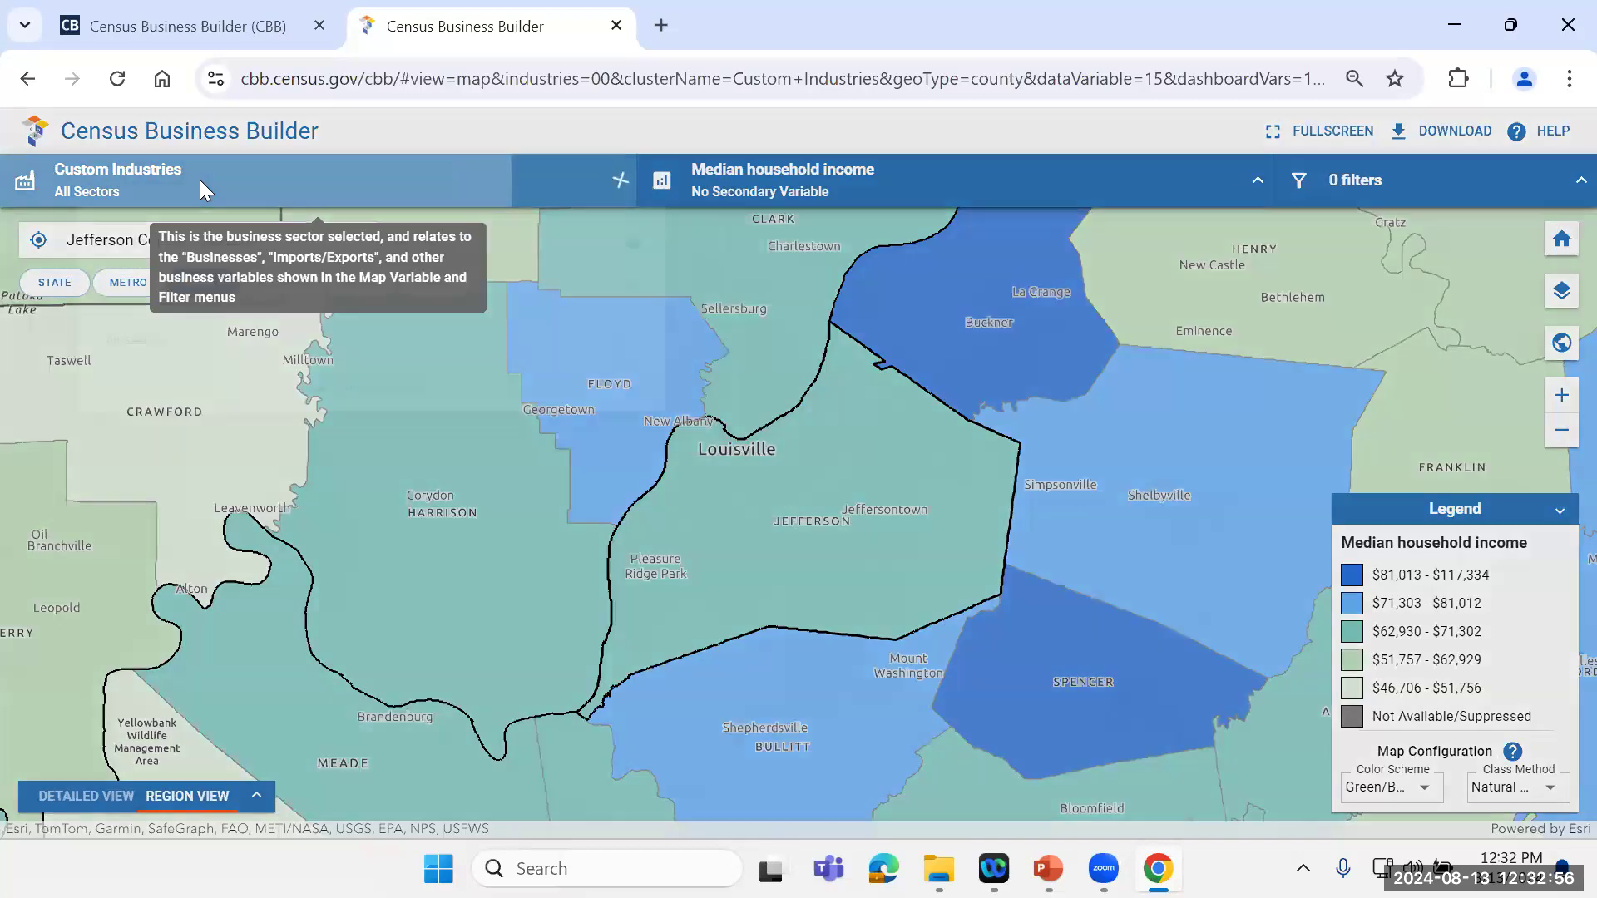
Step: Set the industry to Restaurants from the Food Services category
left_click(200, 191)
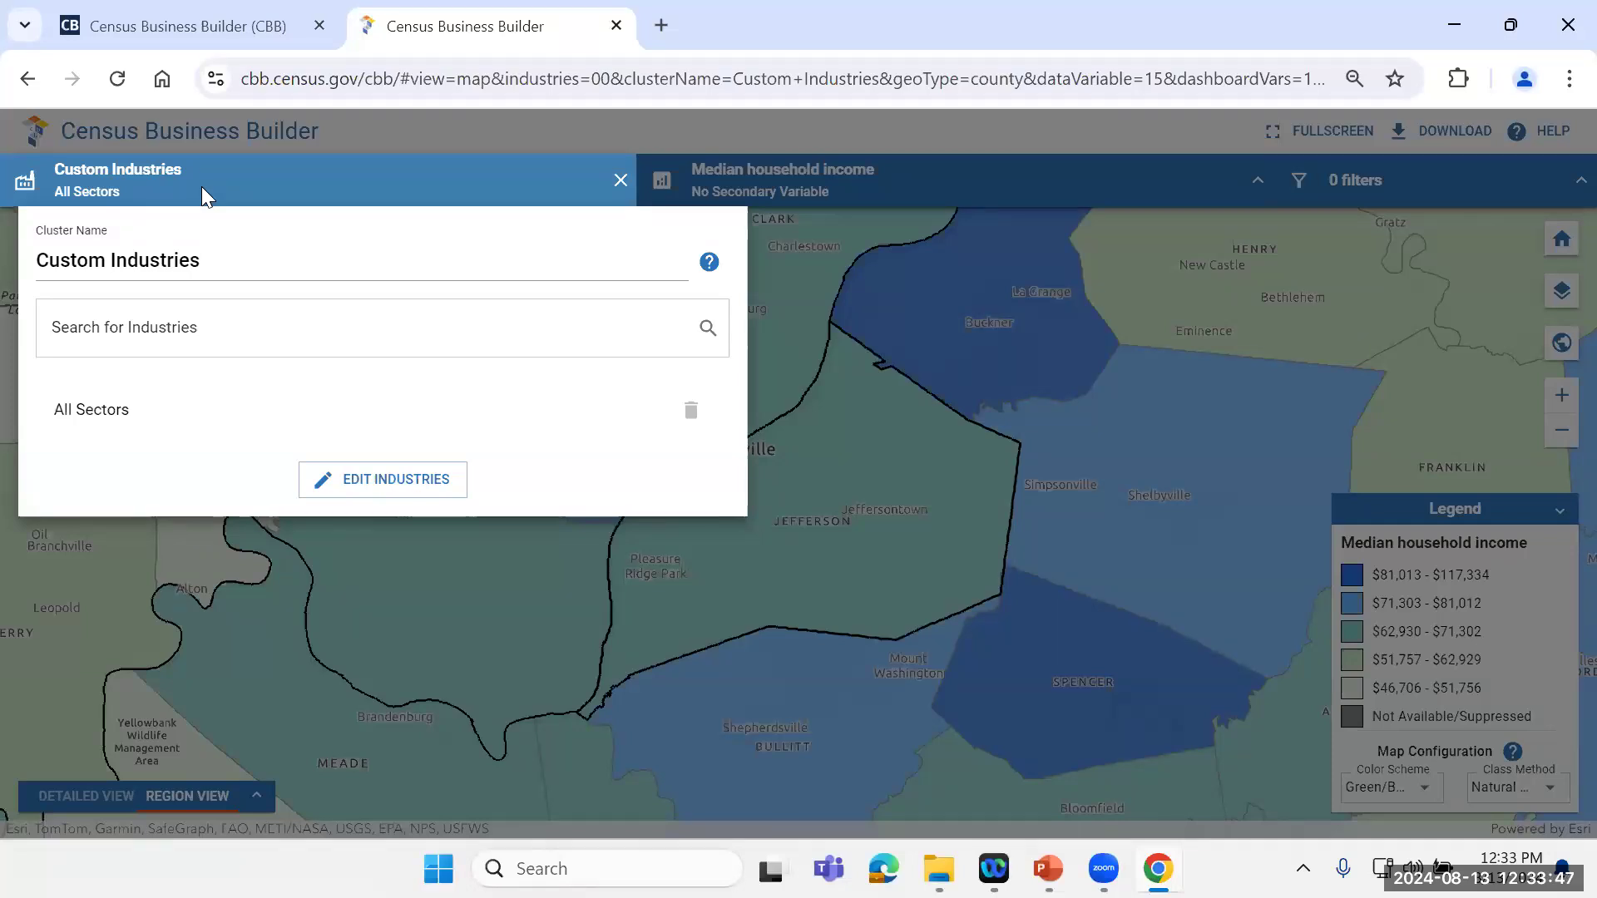
left_click(384, 498)
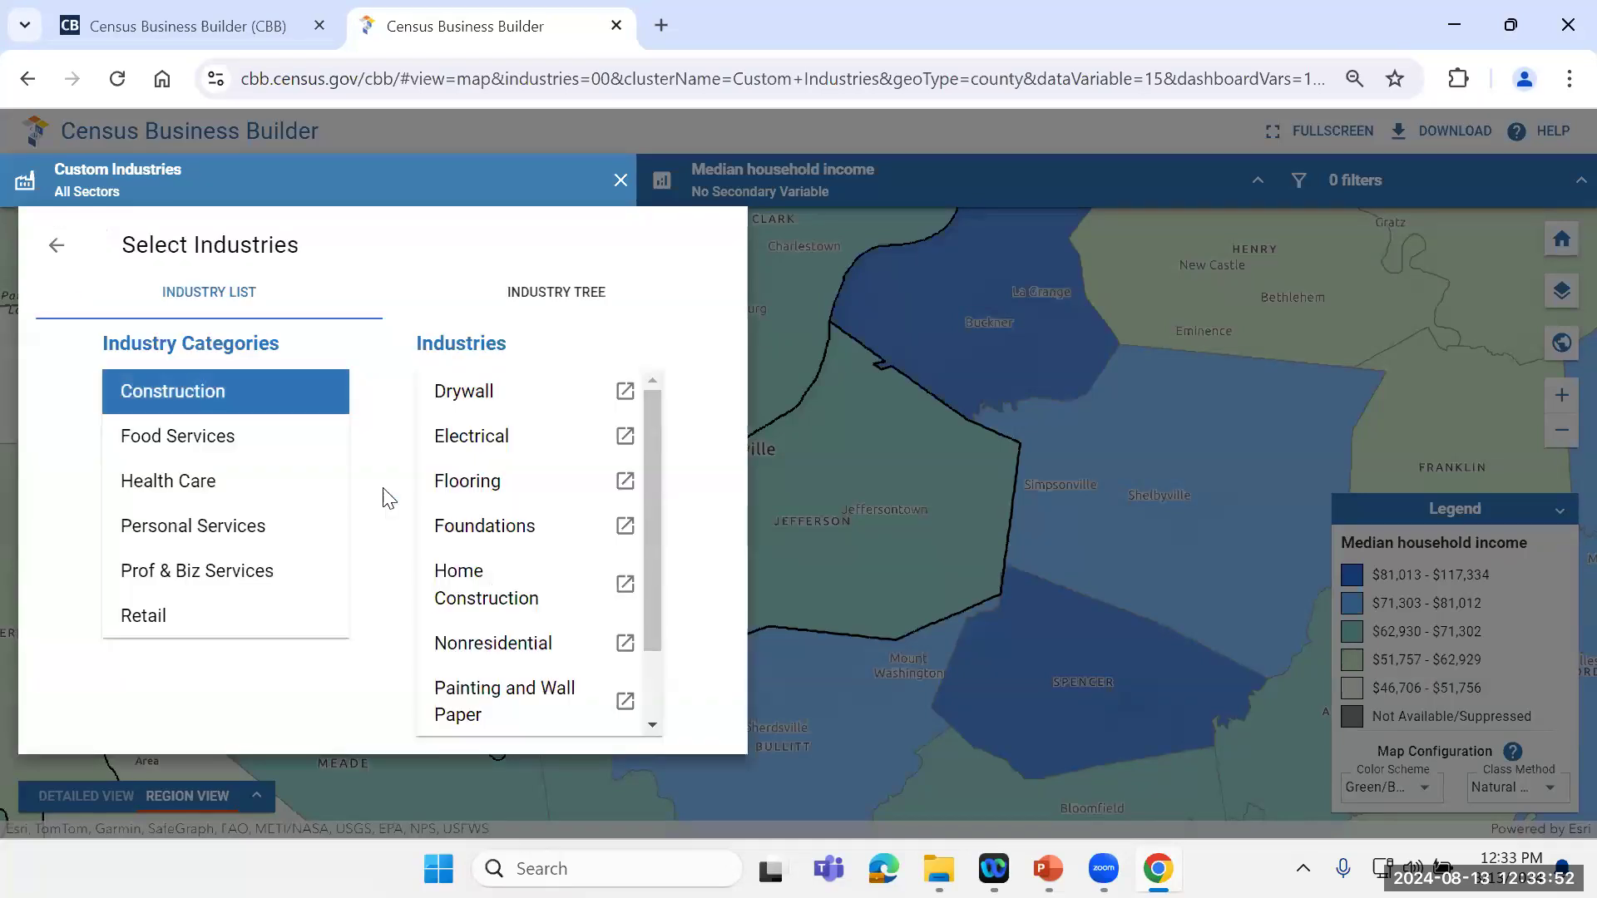
left_click(193, 439)
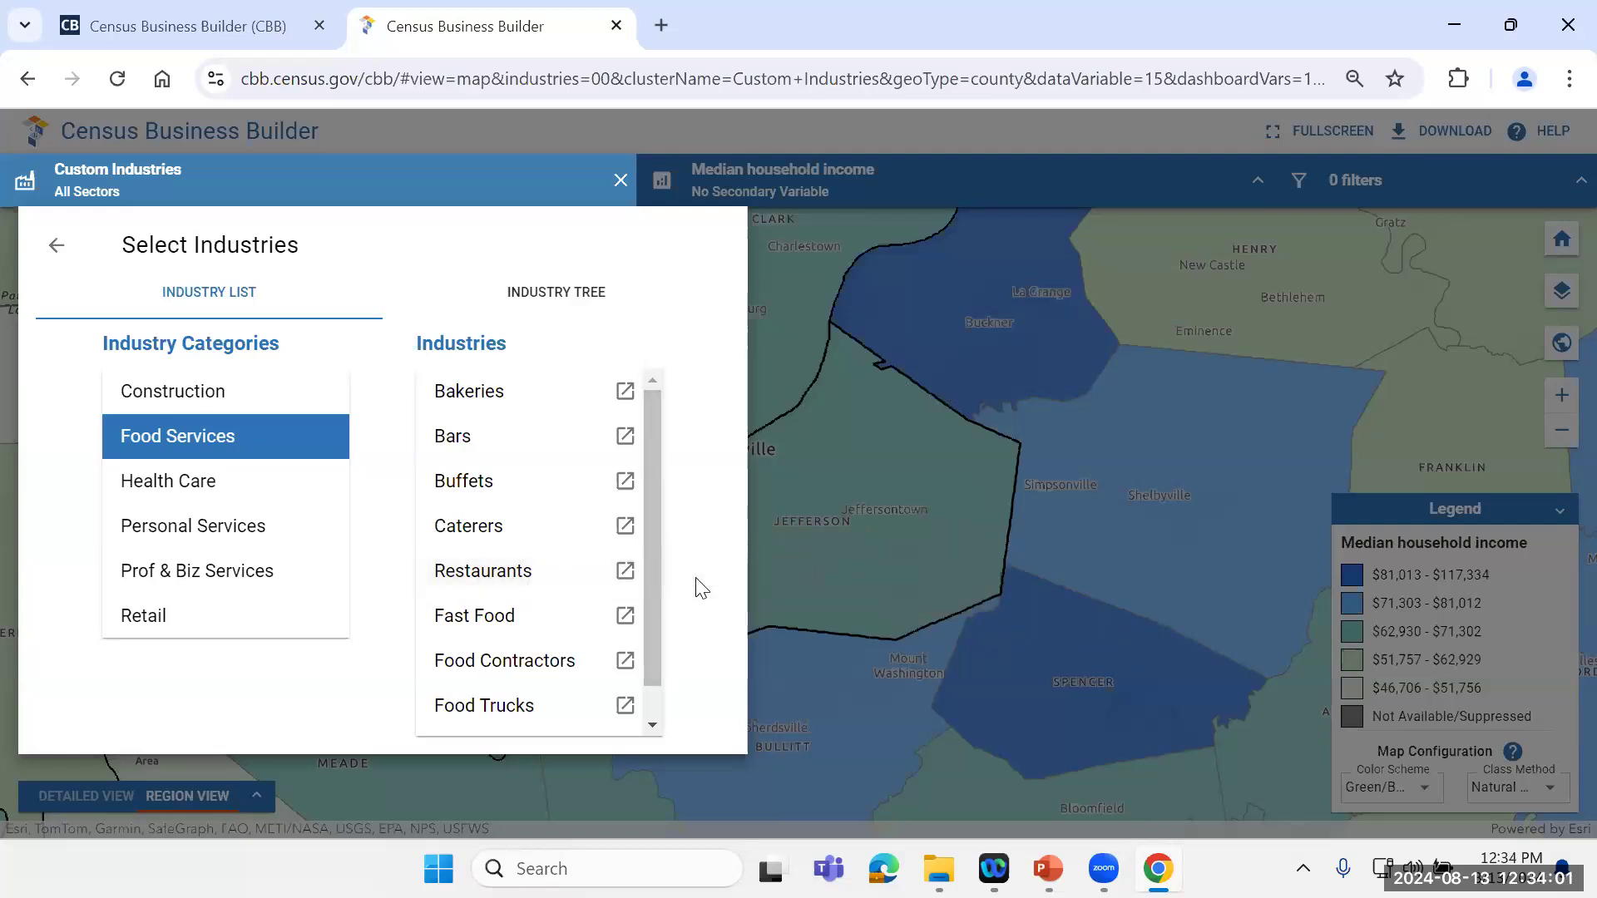
left_click(457, 585)
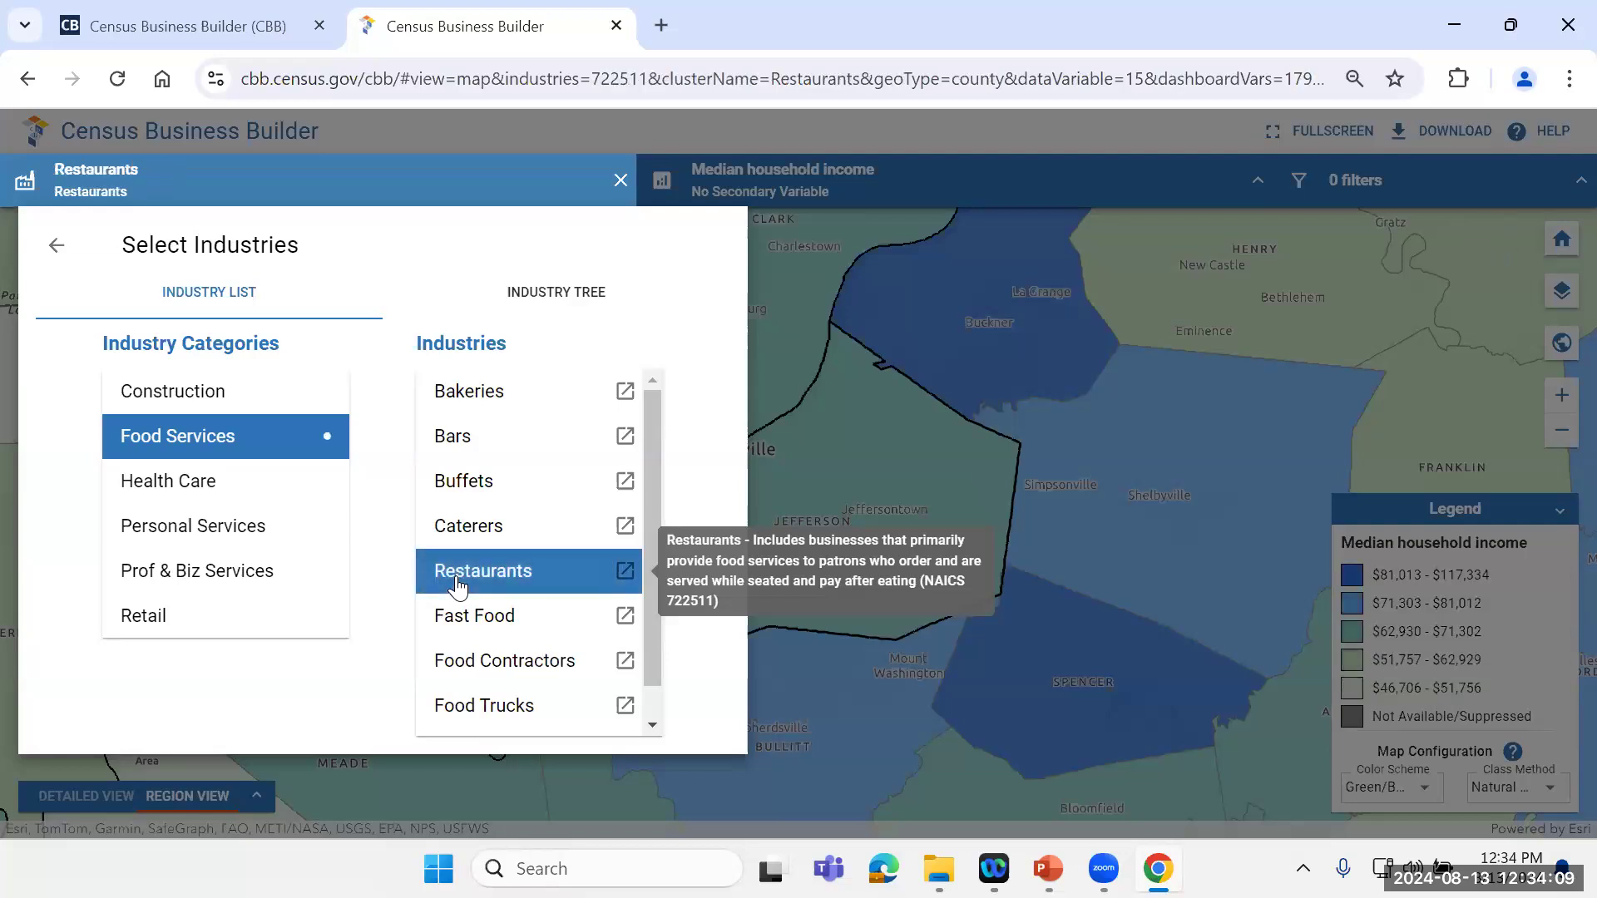
left_click(617, 183)
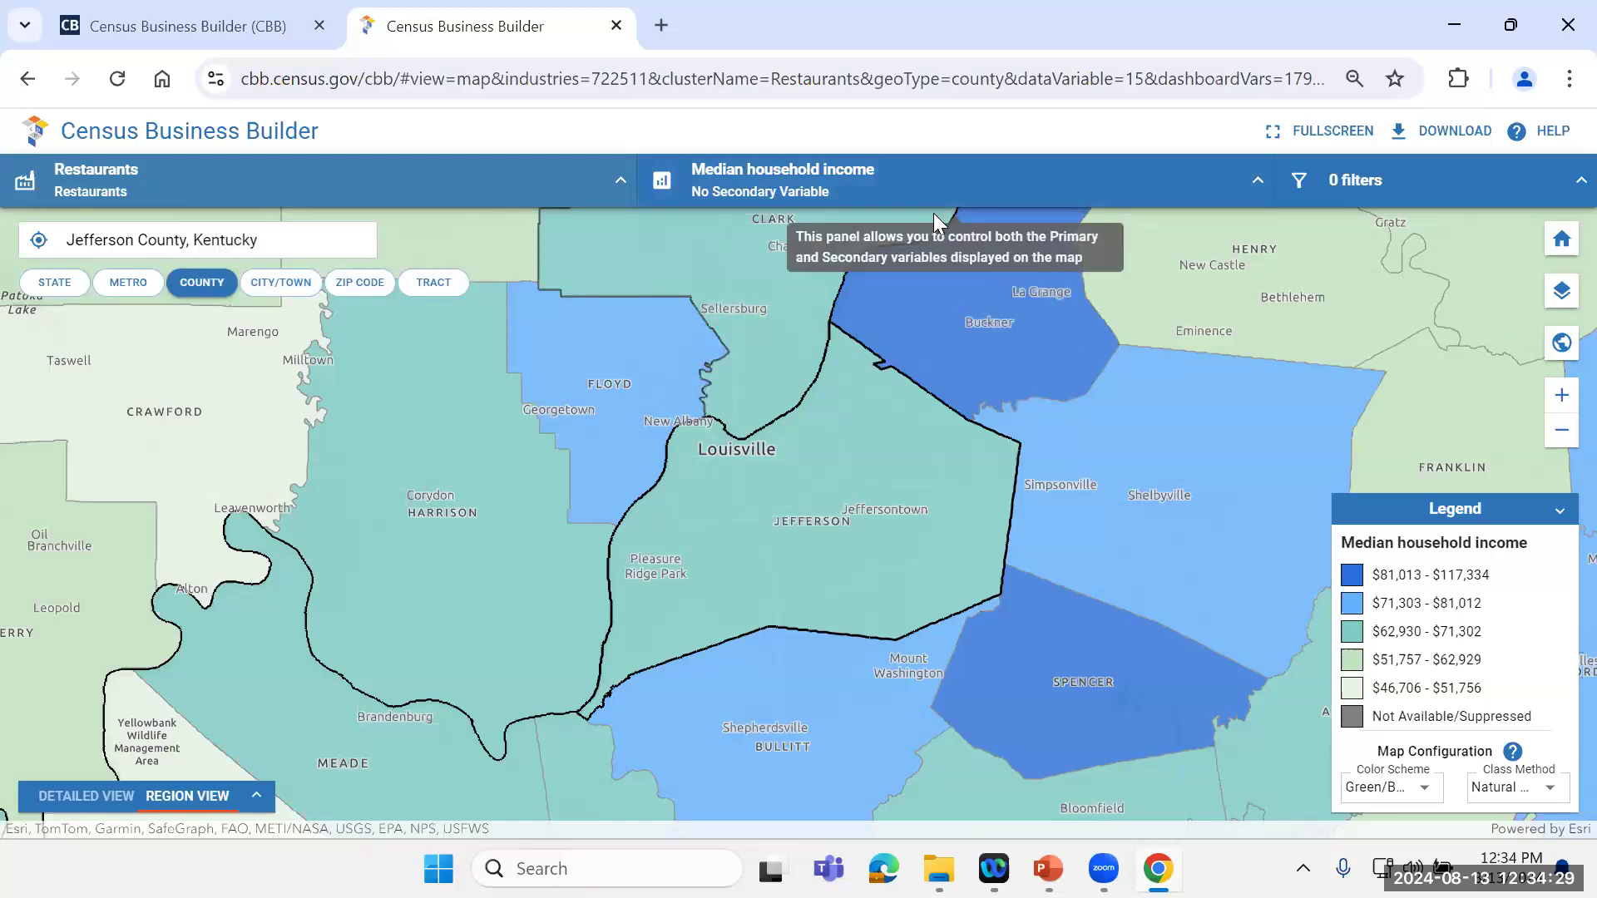
Step: Review the Restaurants stat comparison between Jefferson and Floyd counties in Region View and collapse it
left_click(257, 796)
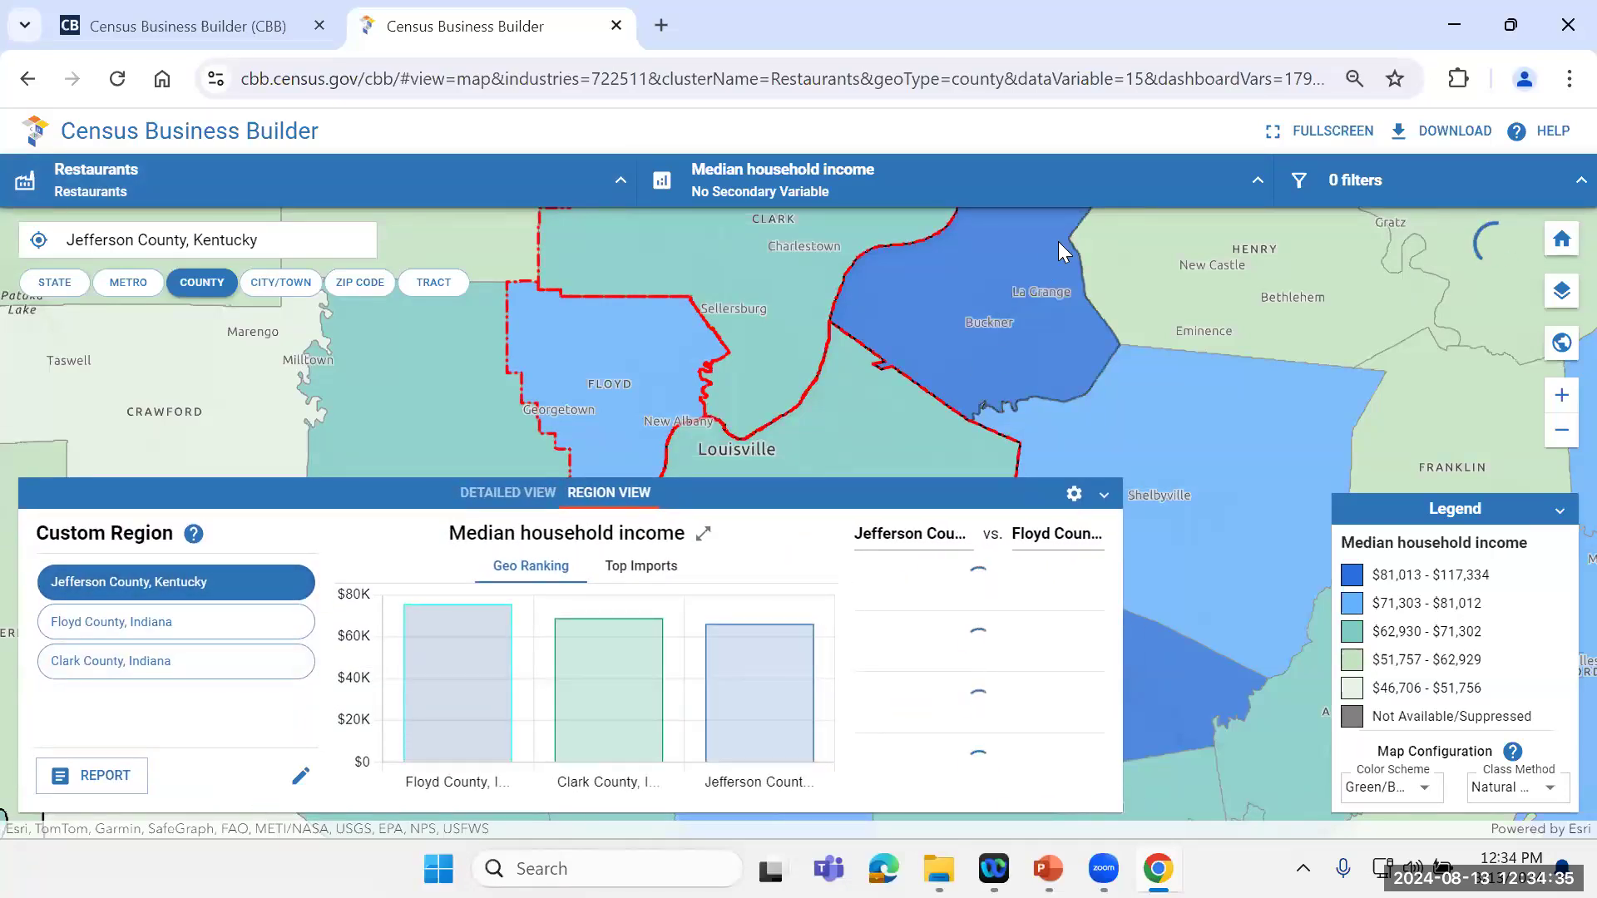
mouse_move(1045, 238)
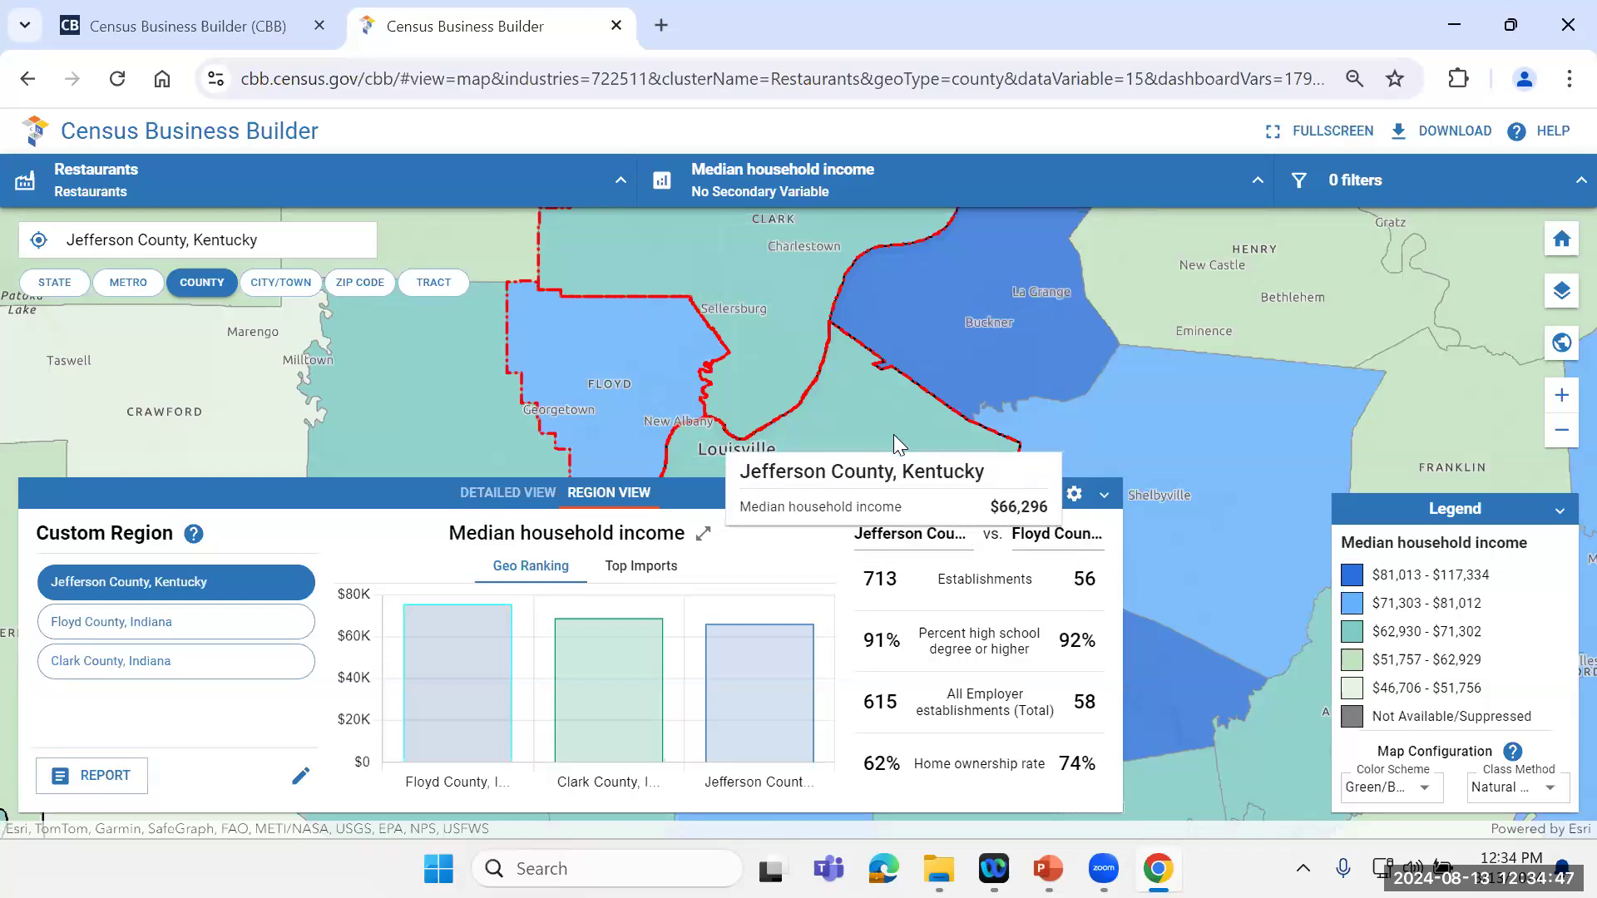
left_click(1103, 497)
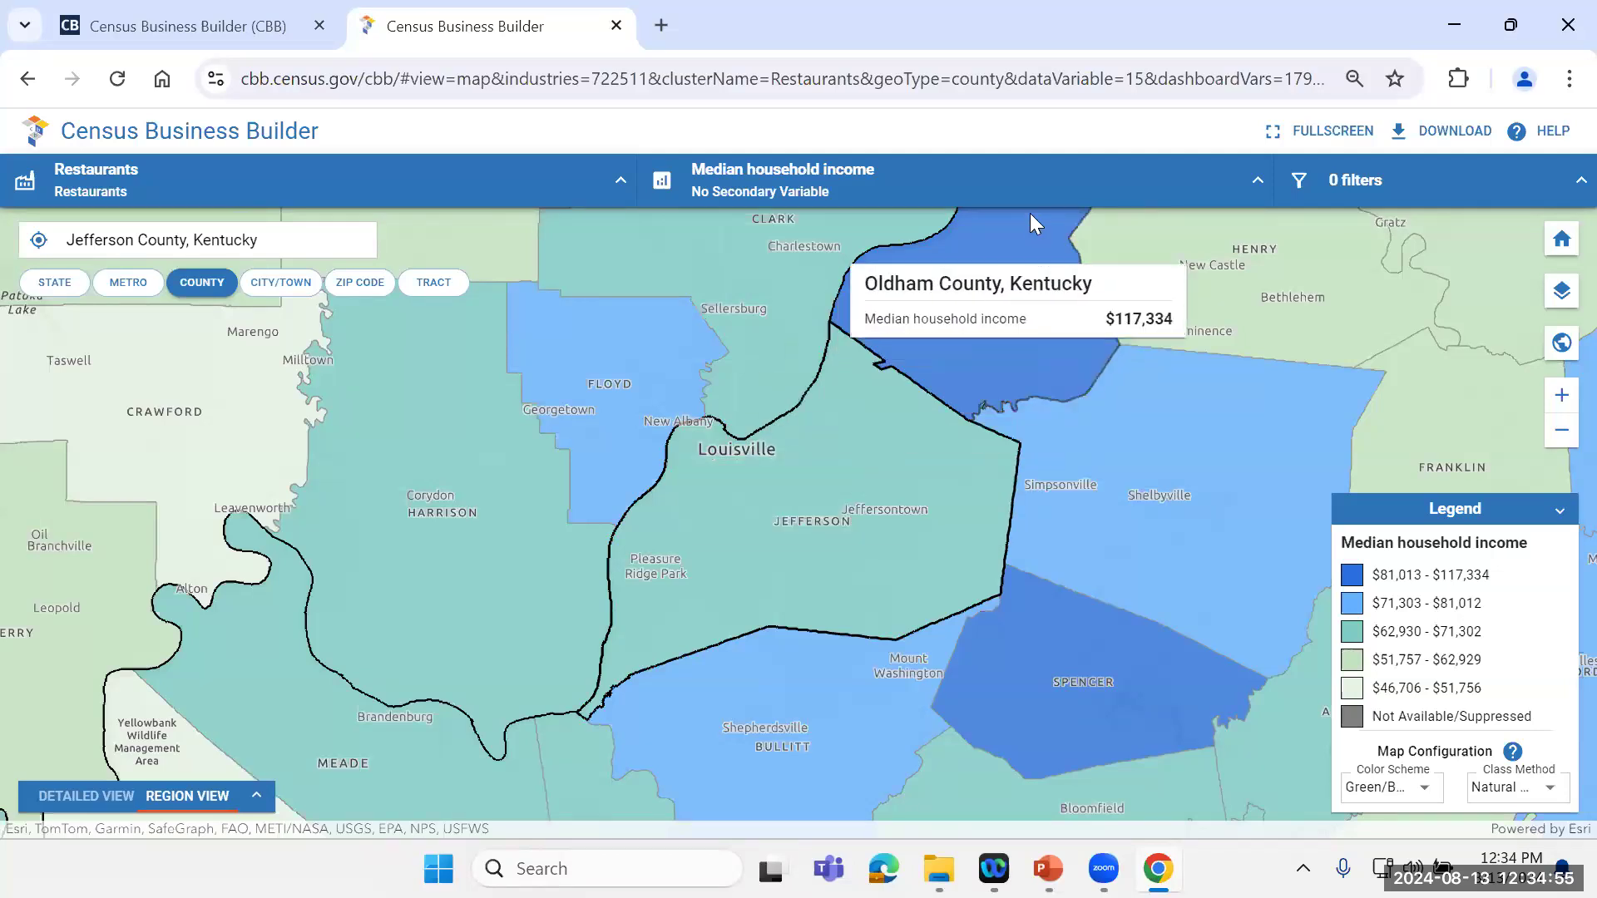
Step: Set the primary map variable to All Employer establishments (Total) from the annual business data on employers
left_click(1257, 180)
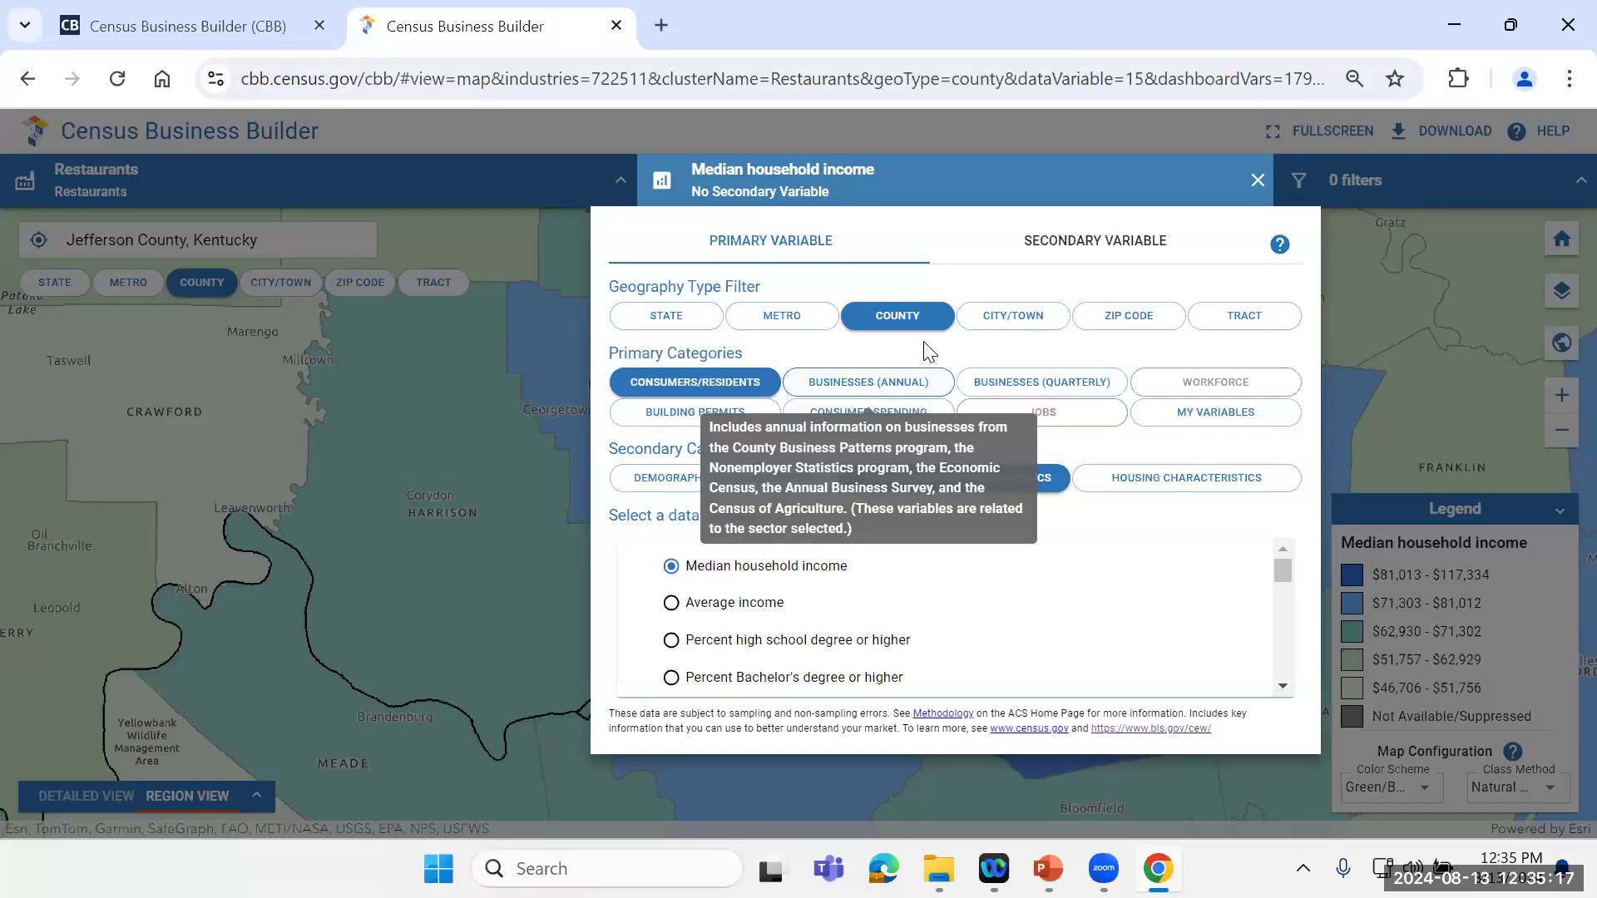
left_click(896, 387)
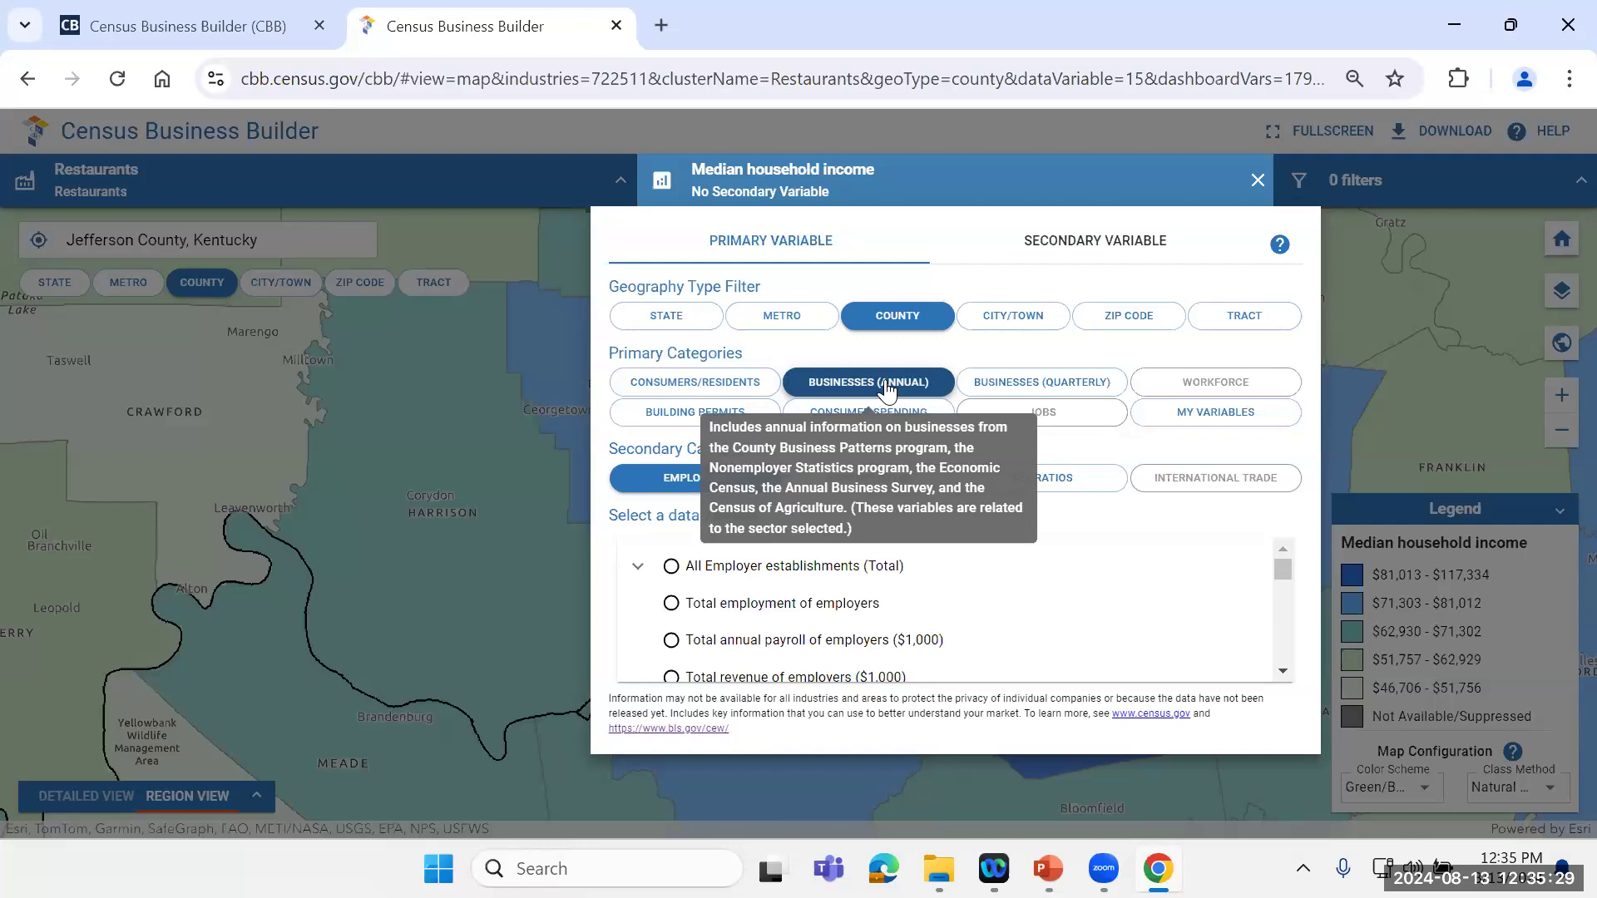
left_click(672, 574)
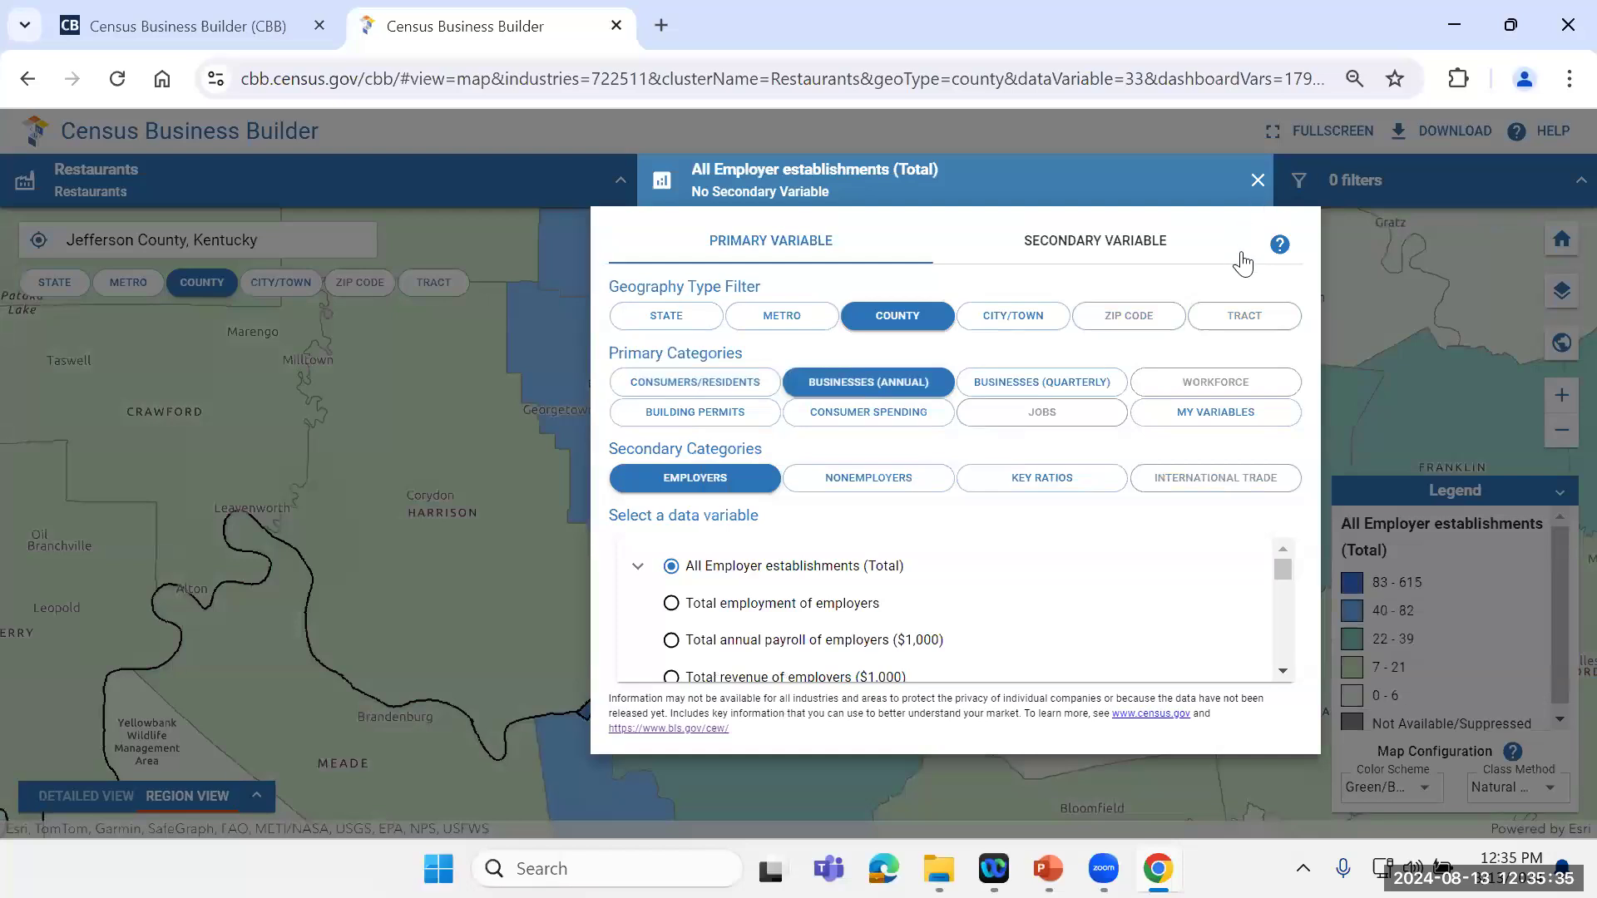
left_click(1257, 181)
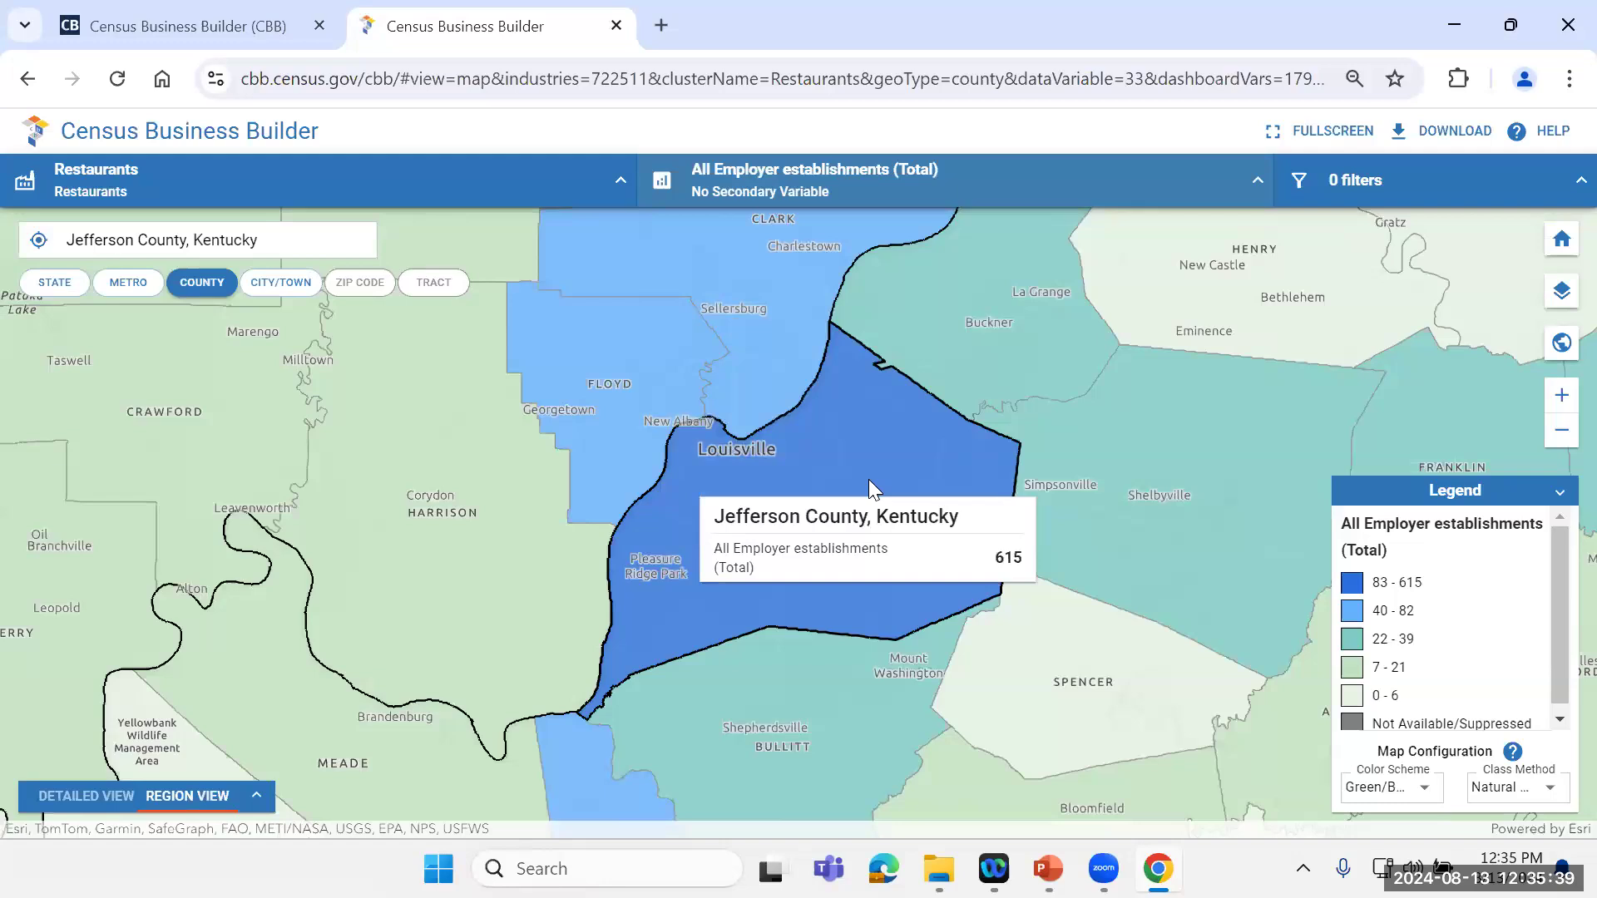
Step: Check the employer restaurant establishment values of Jefferson County and neighbouring Oldham and Clark counties on the map
left_click(1562, 430)
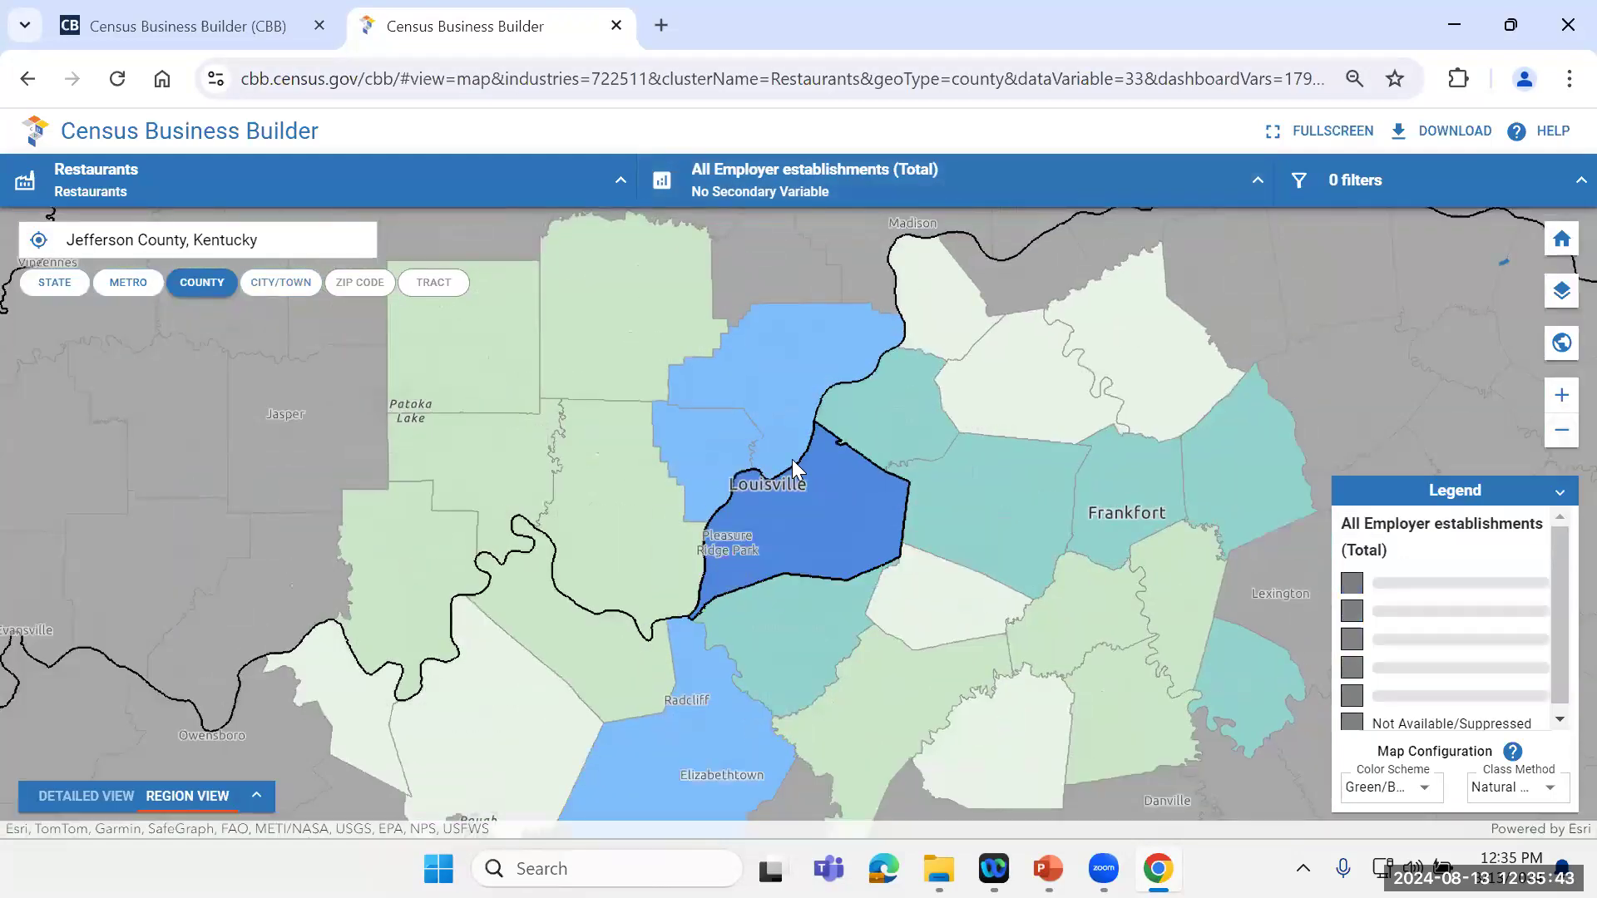
mouse_move(799, 492)
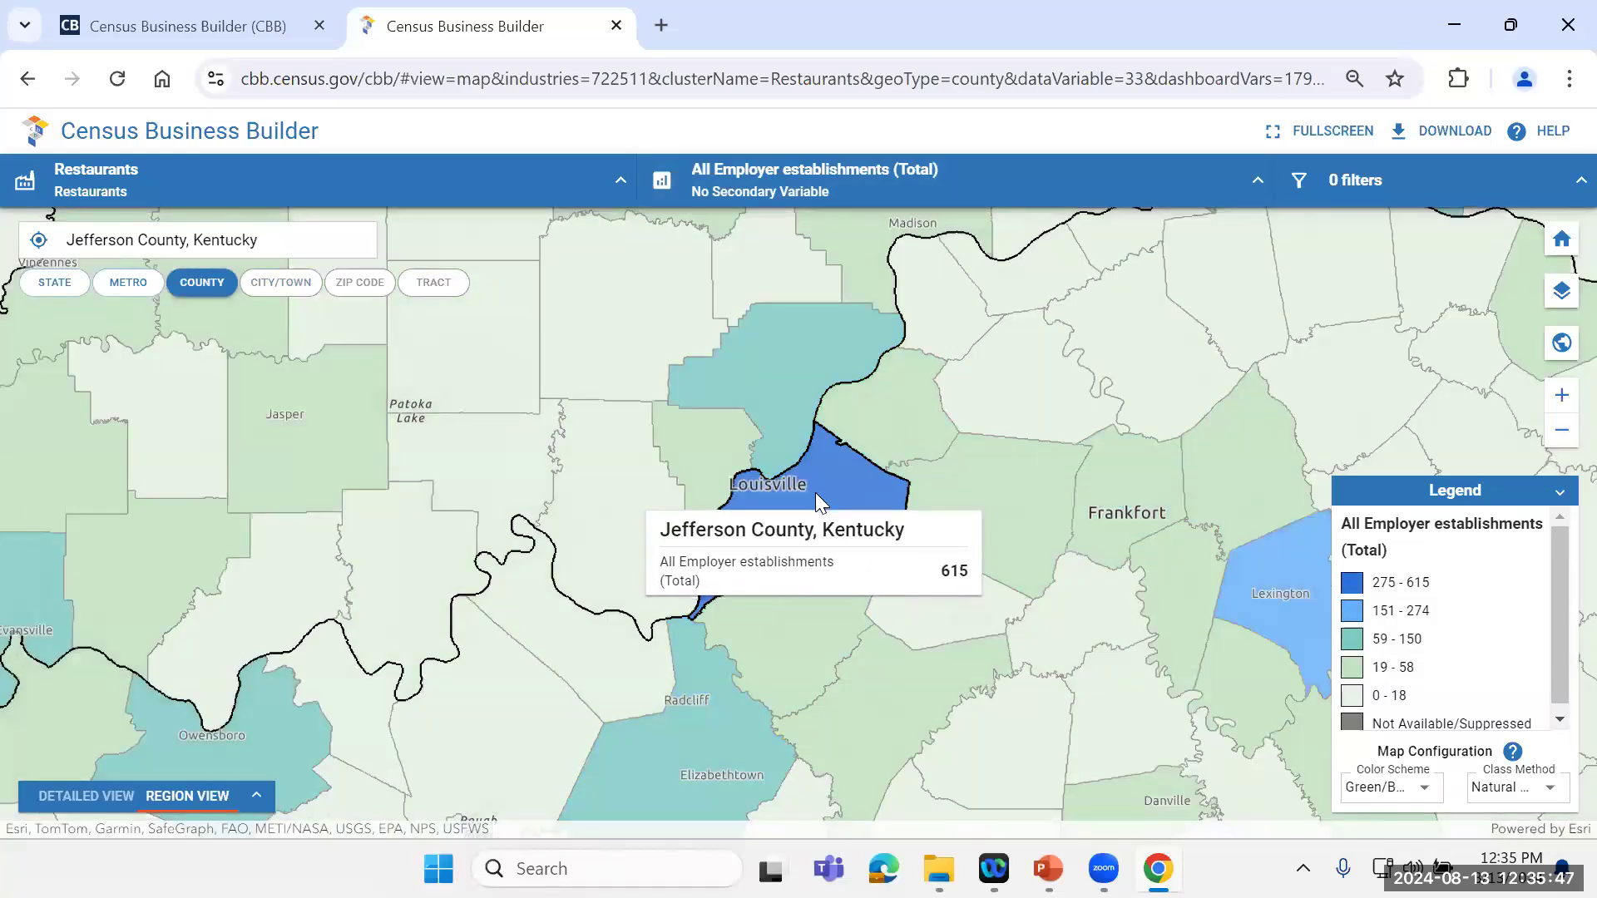
mouse_move(783, 409)
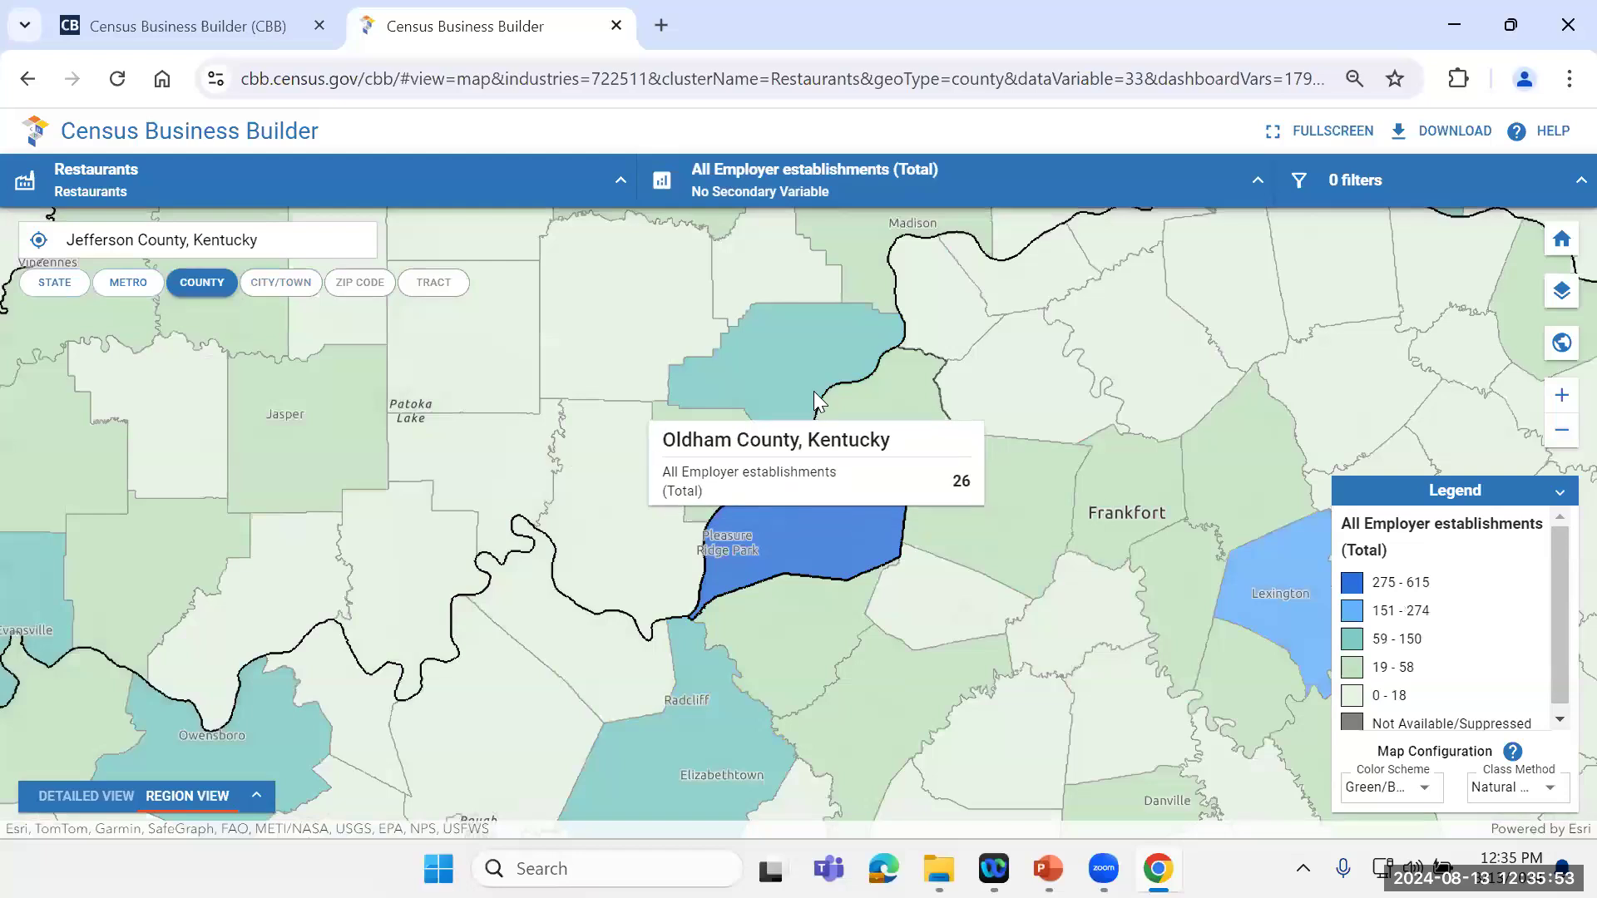
mouse_move(810, 378)
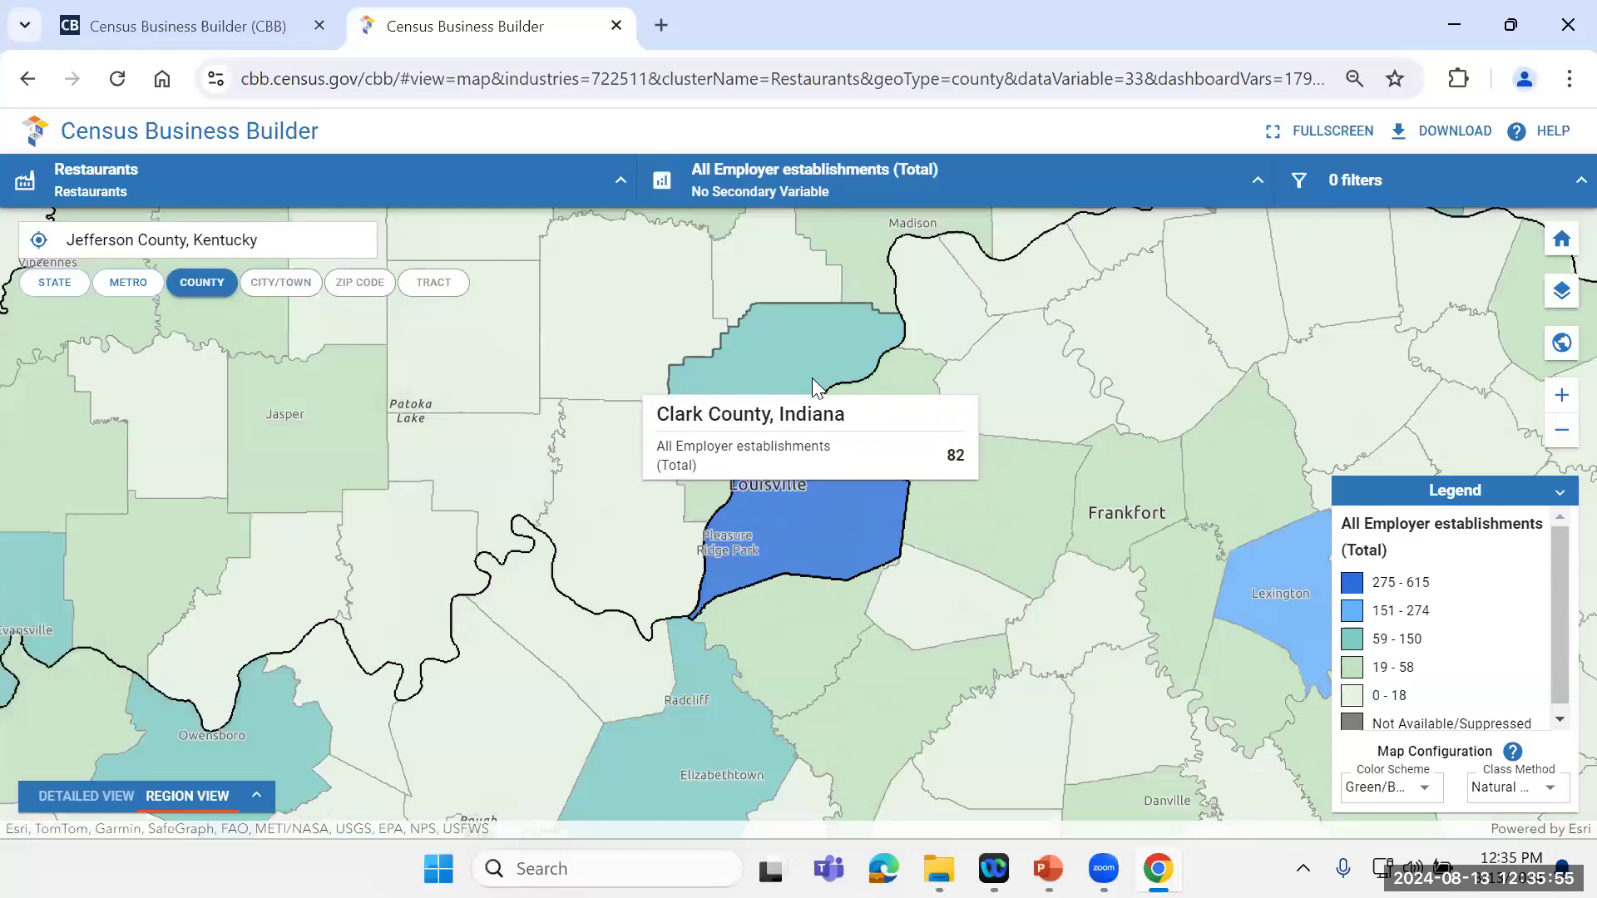
Step: Try Average revenue per employer ($1,000) as the primary map variable, and restore All Employer establishments (Total)
mouse_move(888, 432)
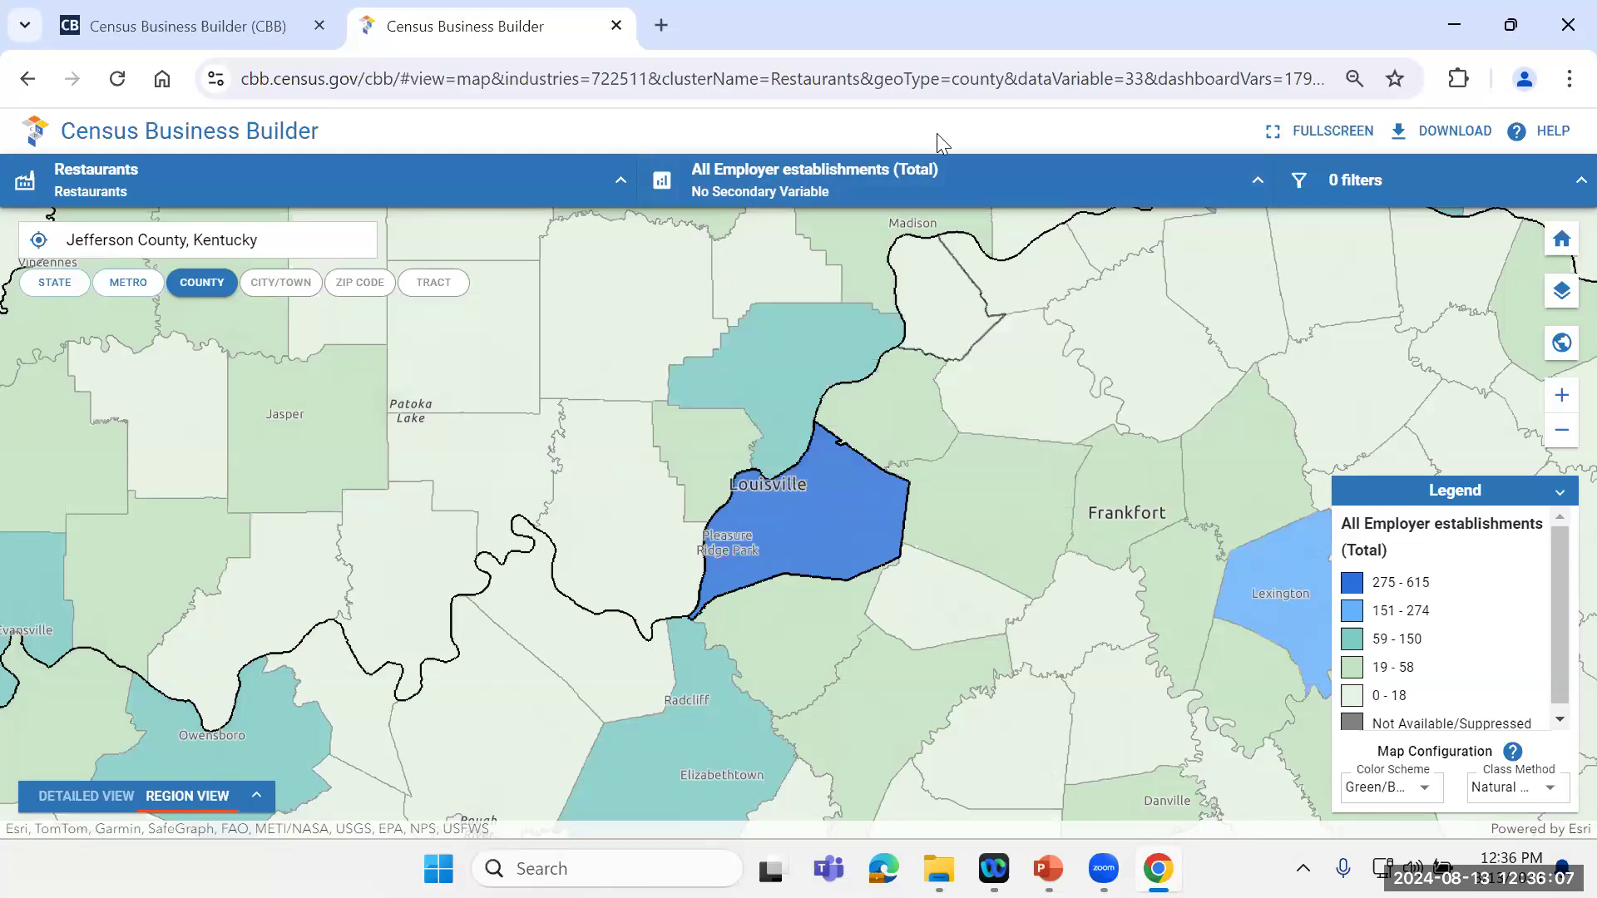
left_click(1249, 178)
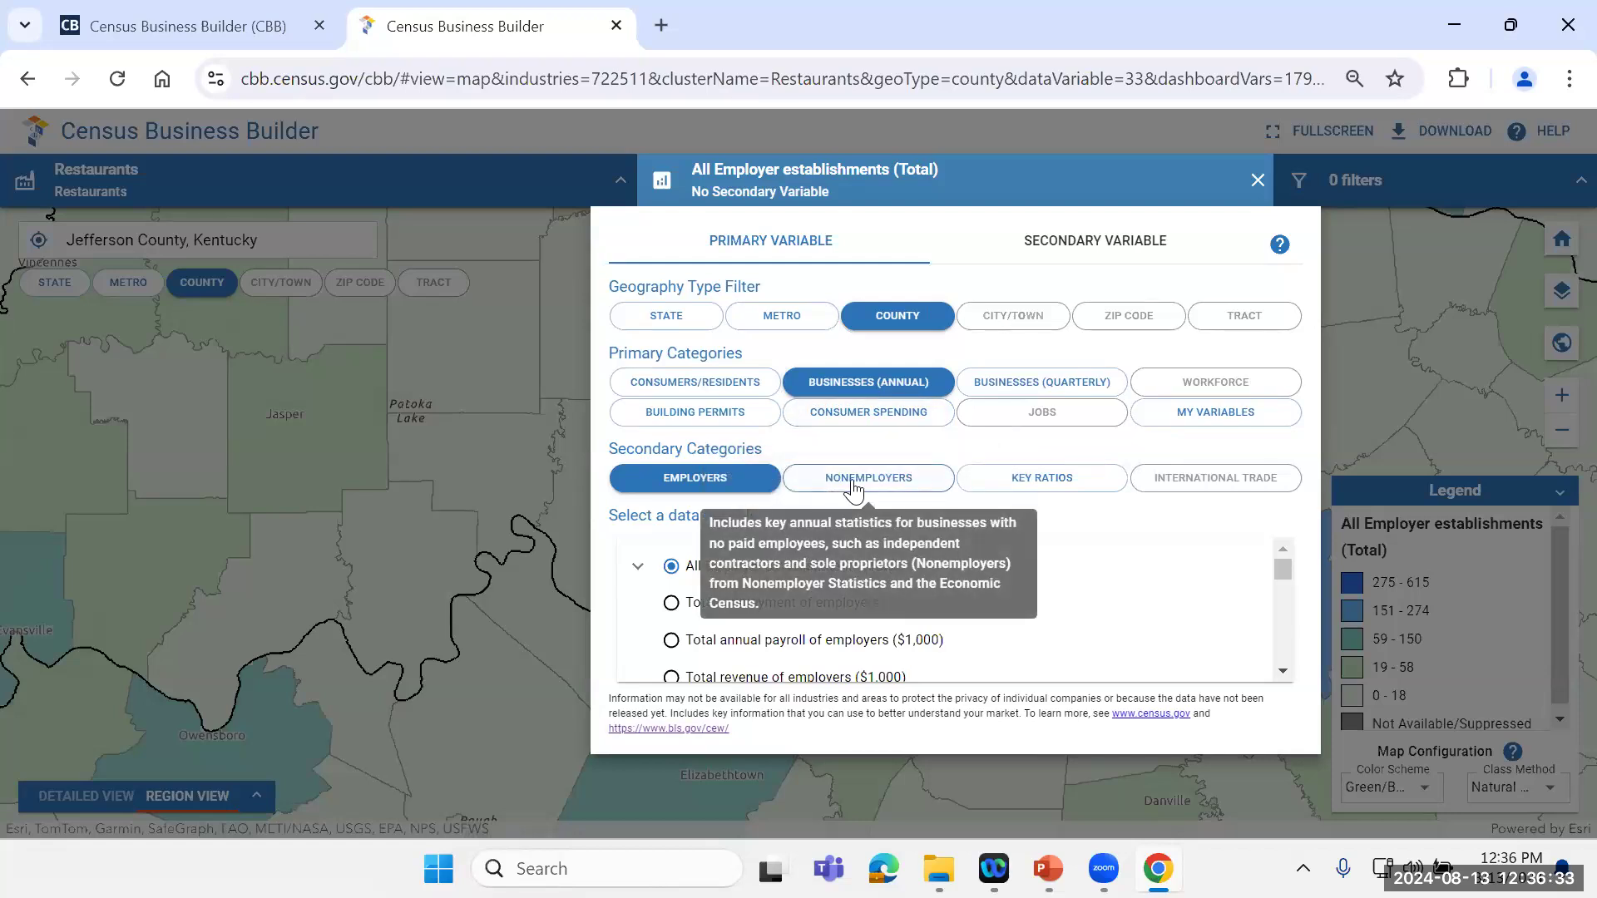
left_click(1033, 489)
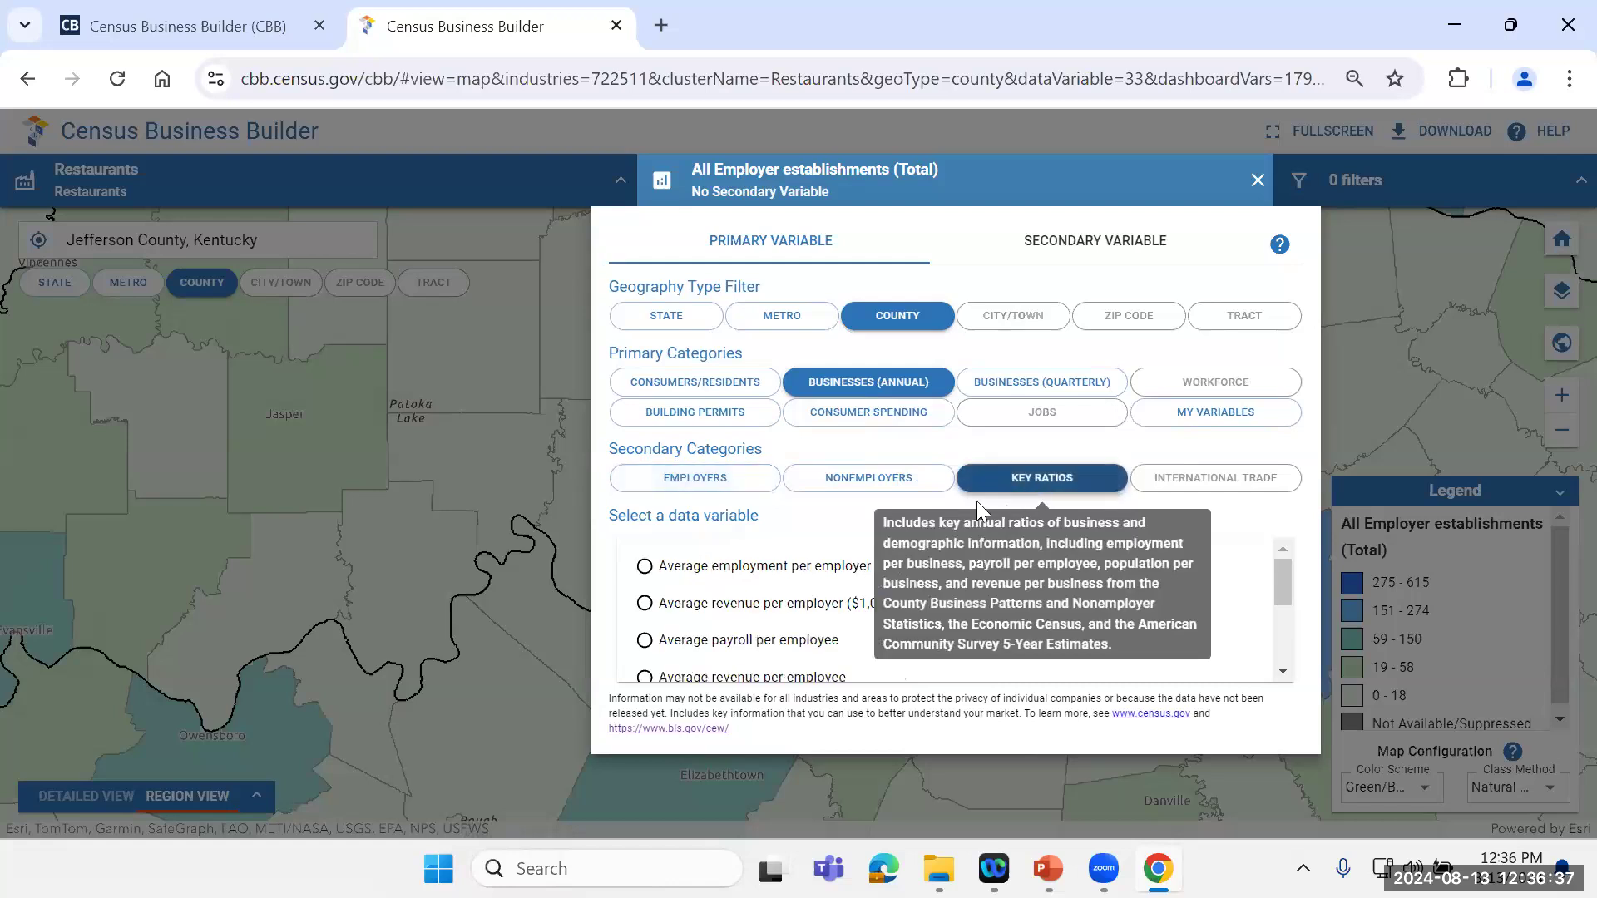
left_click(644, 608)
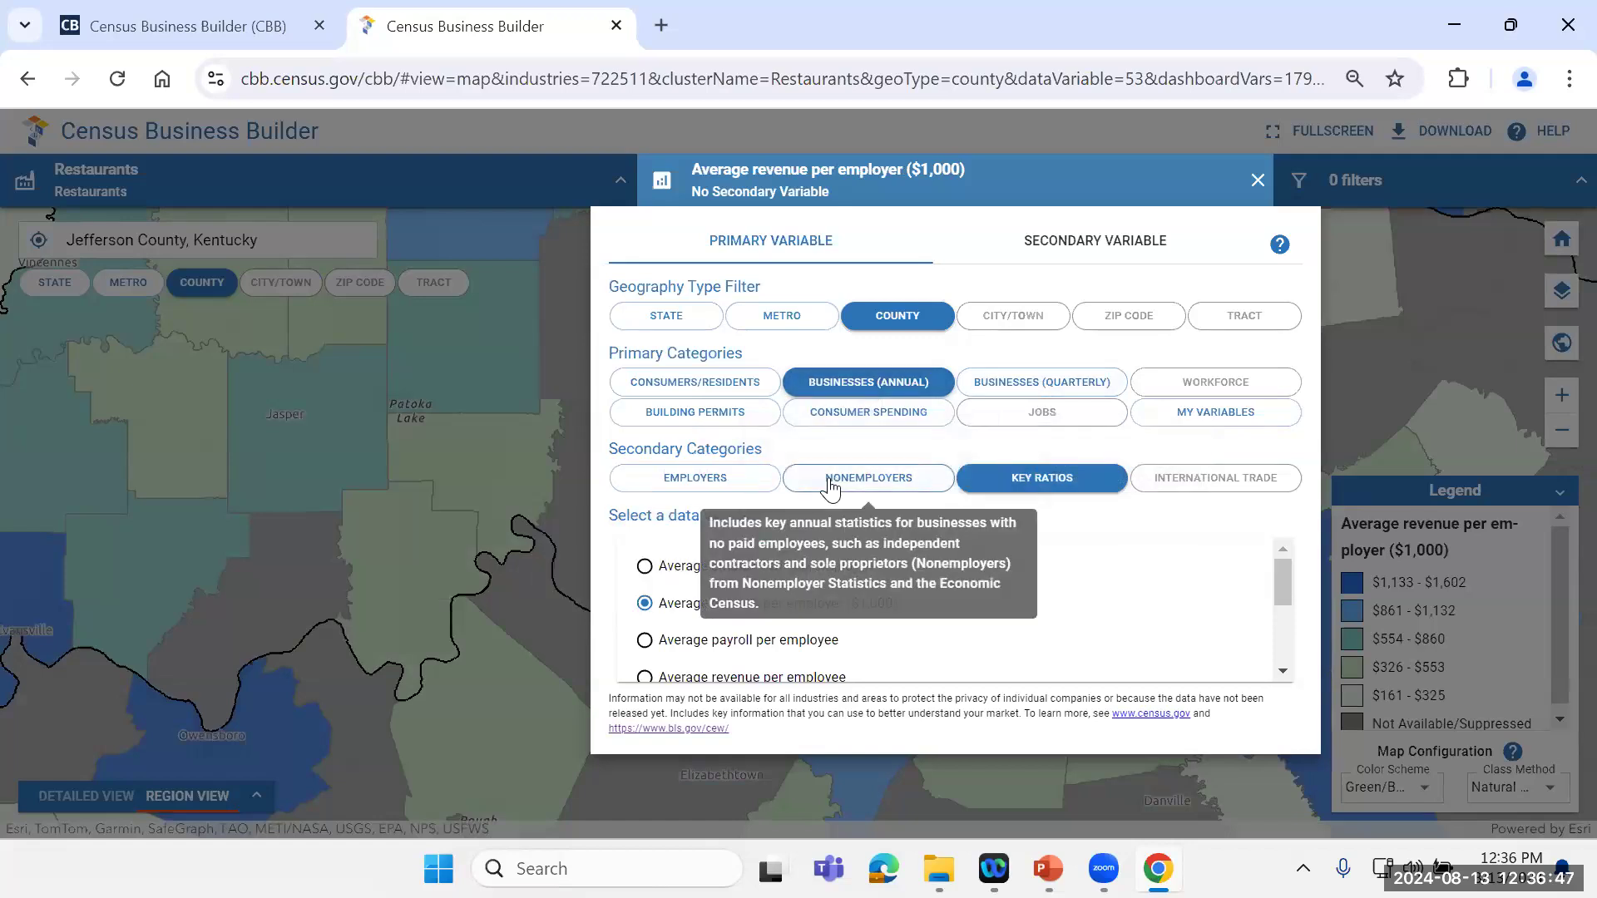
left_click(730, 491)
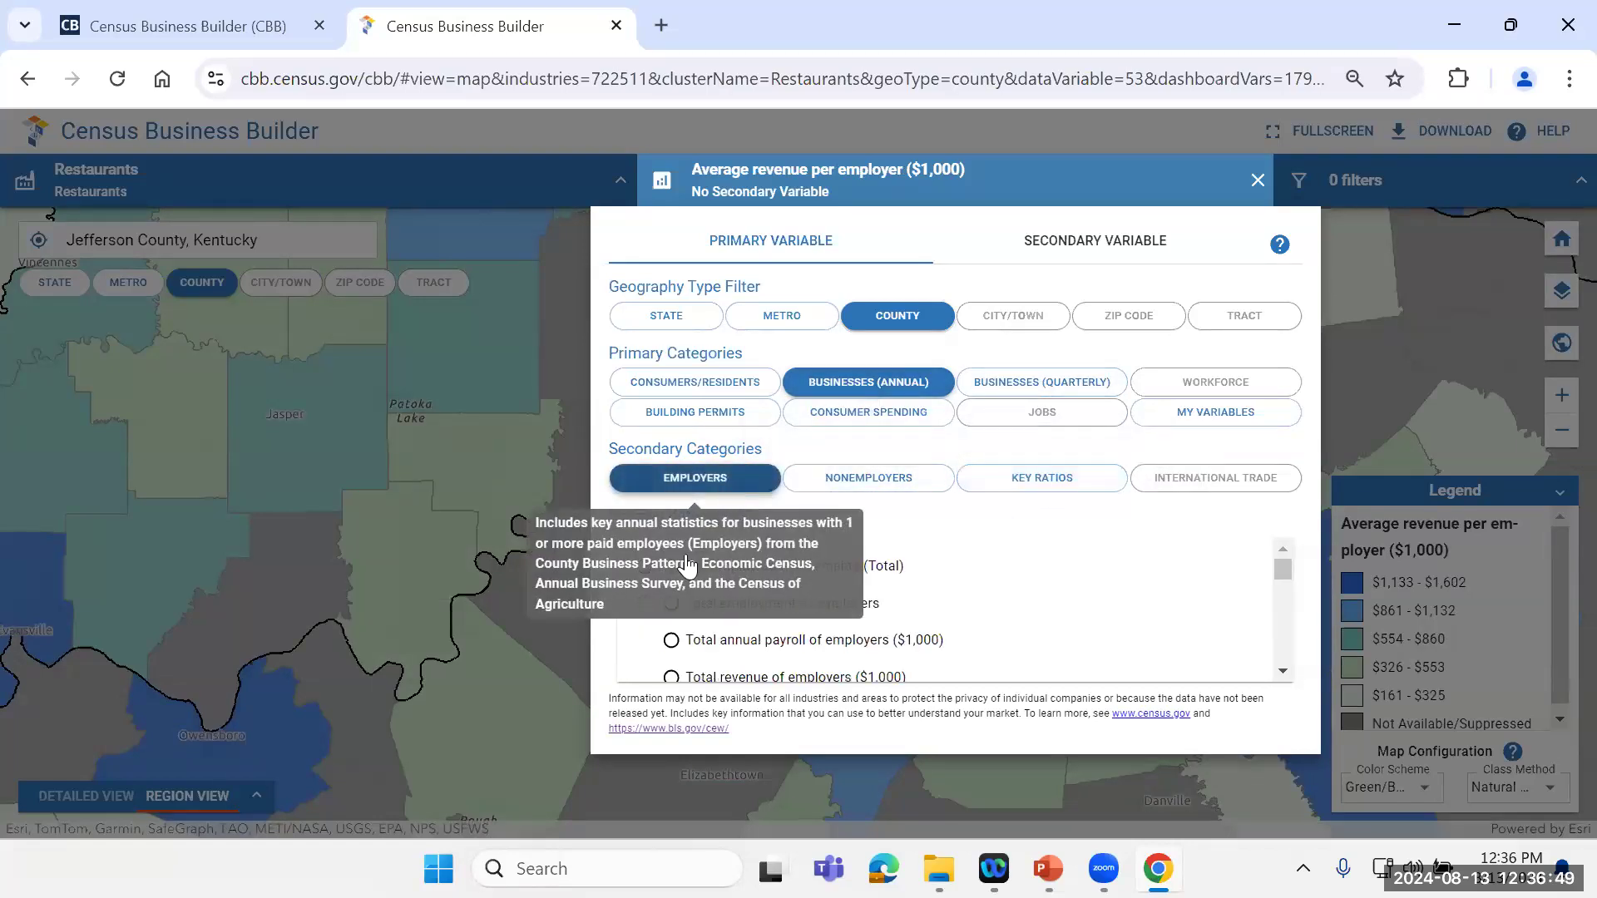
left_click(707, 572)
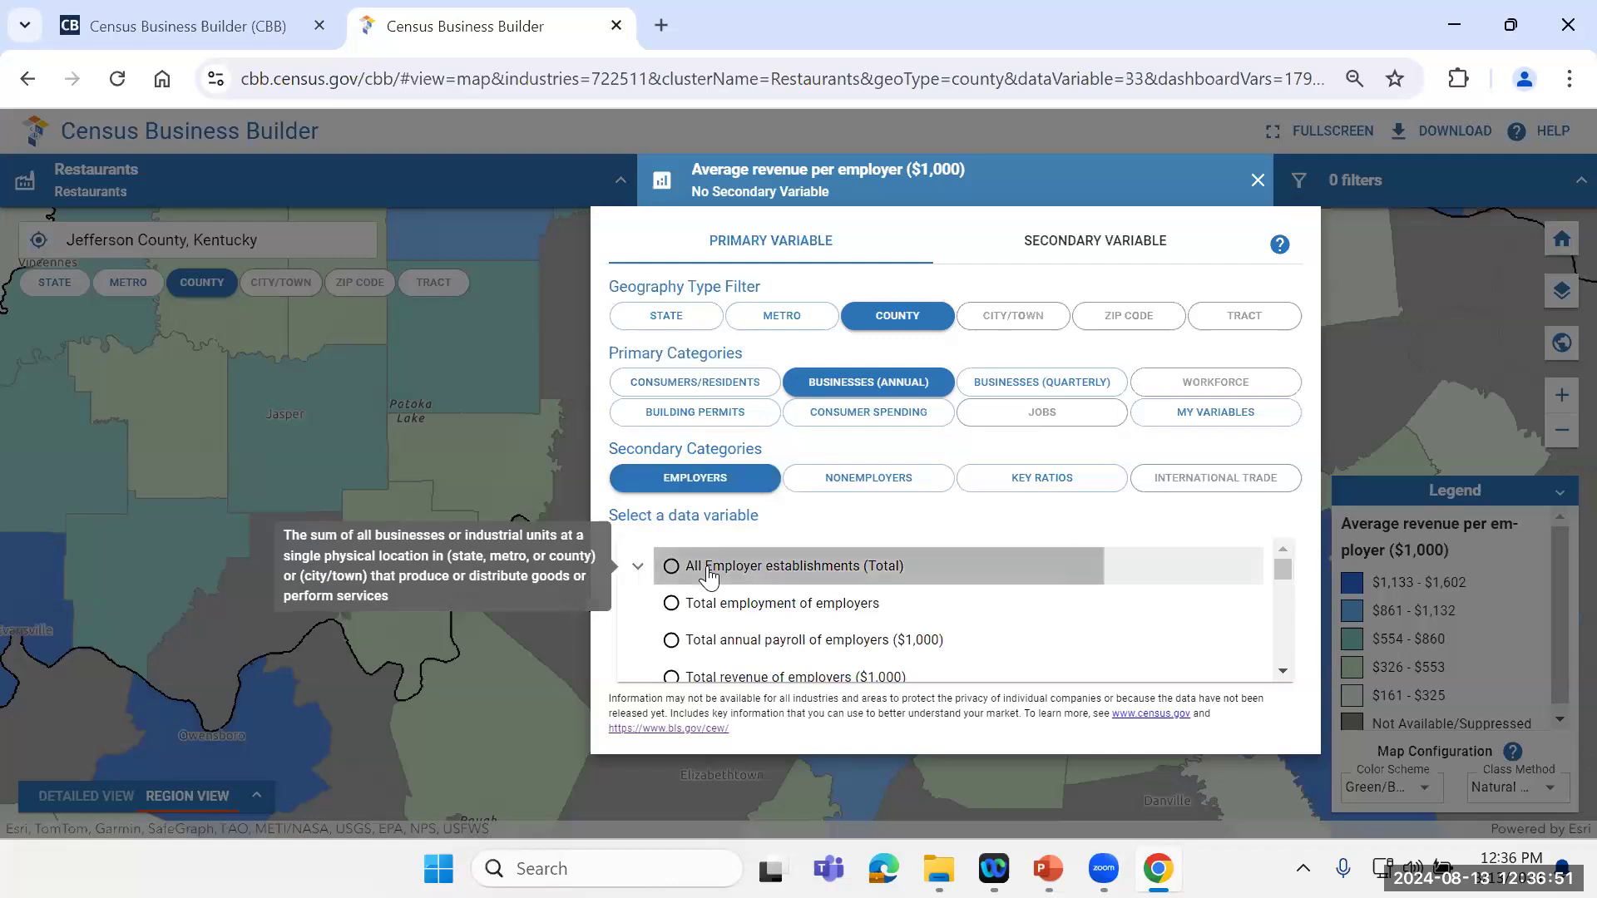
Step: Add Average revenue per employer ($1,000) from the annual business key ratios as the secondary map variable
left_click(1092, 243)
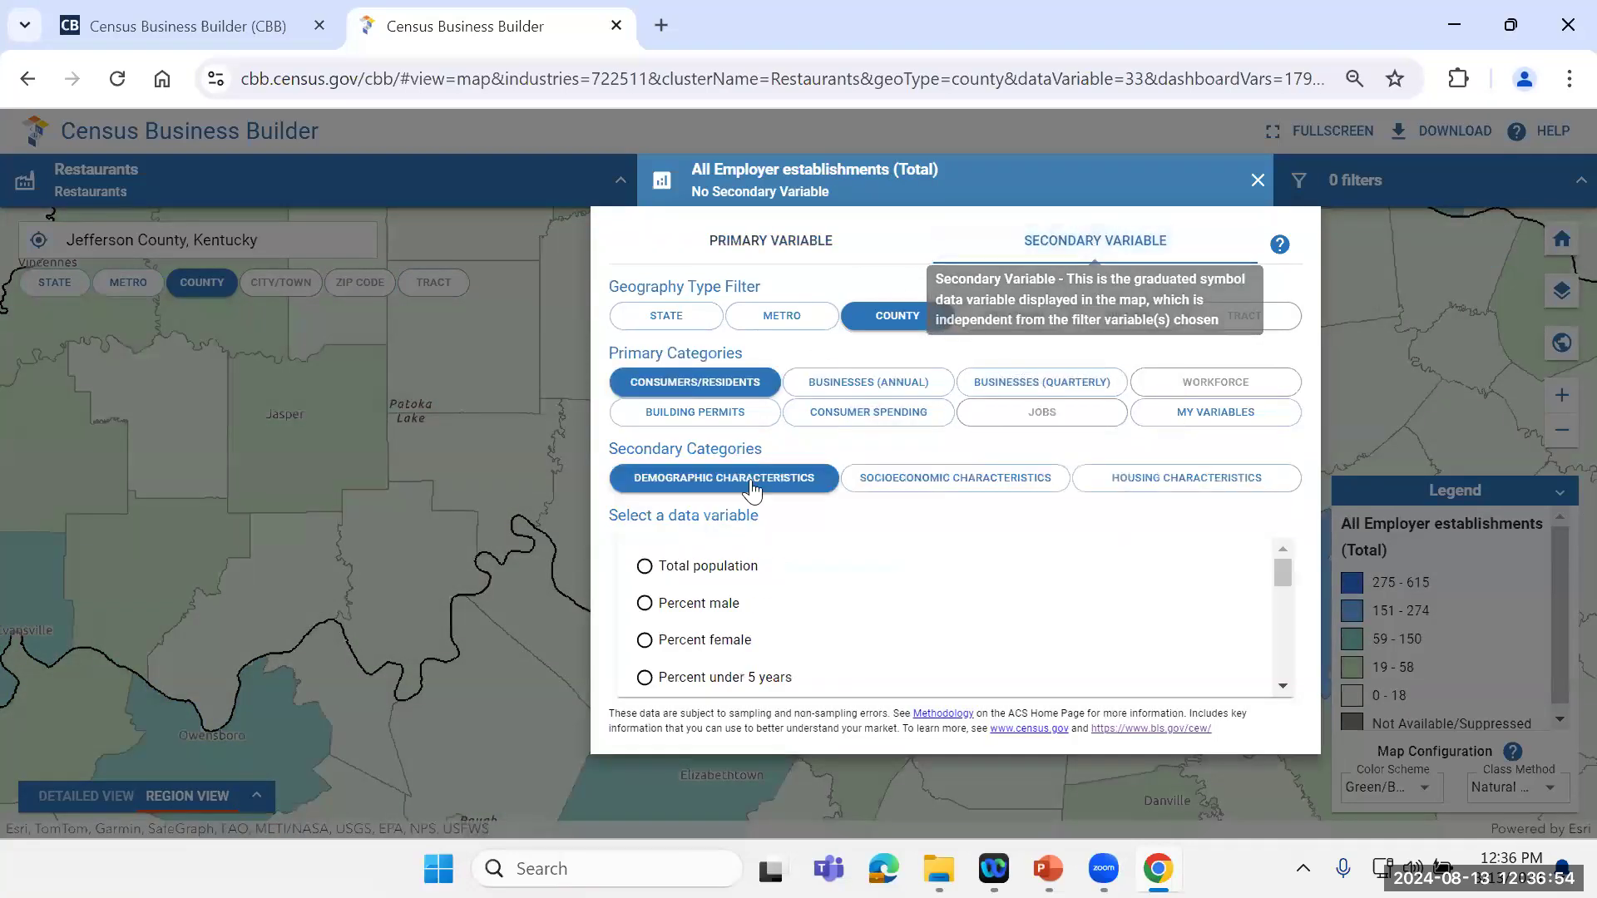
left_click(870, 387)
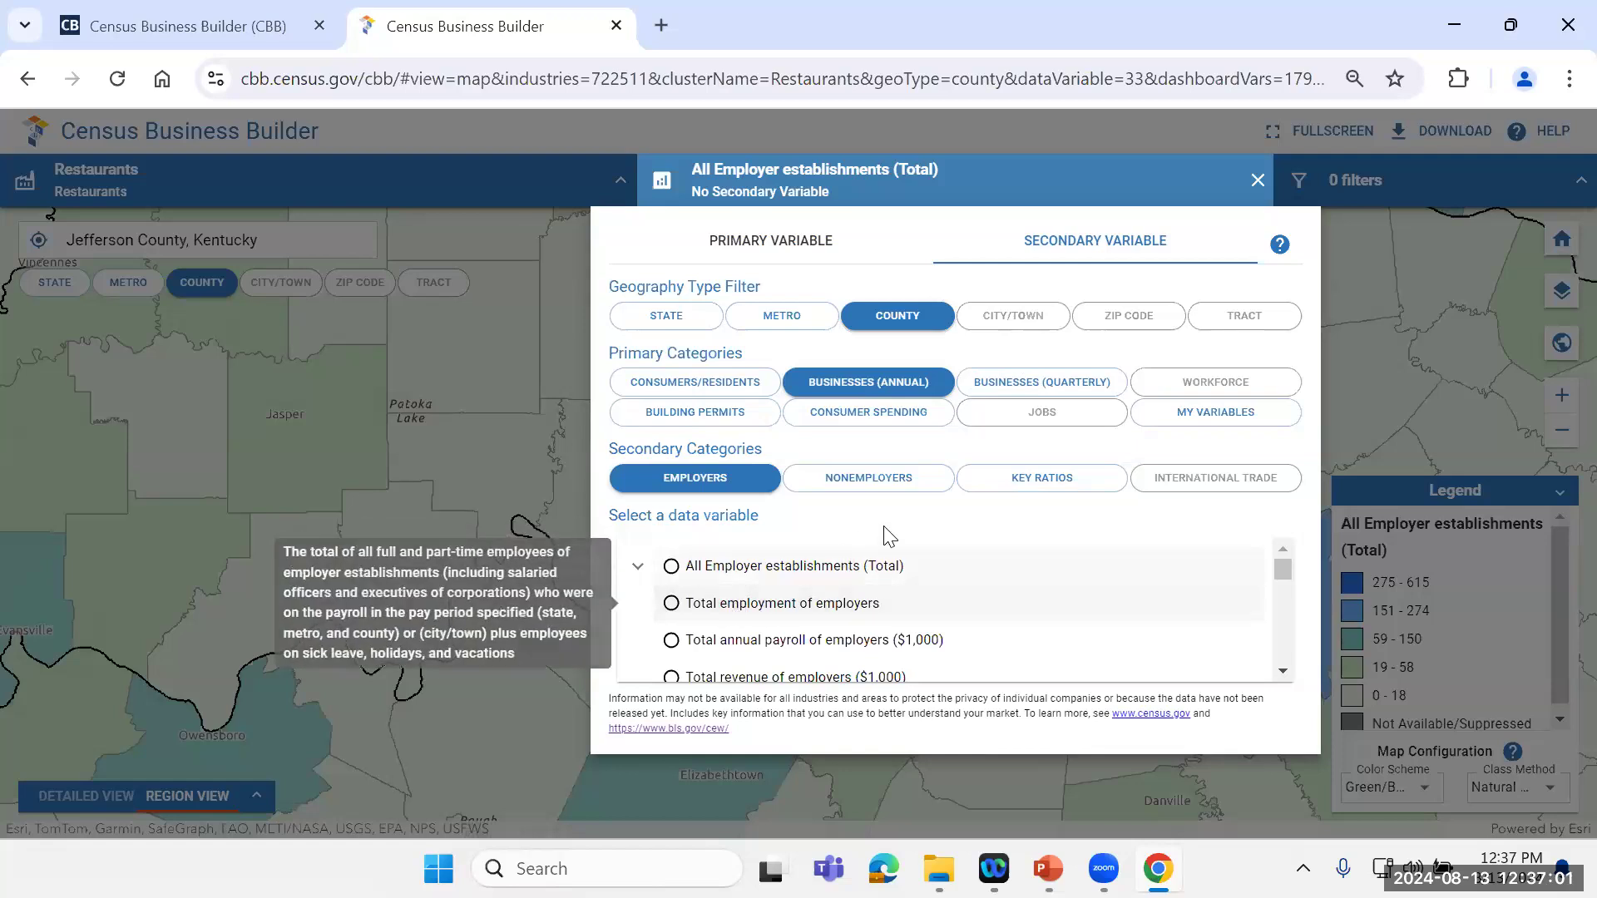
left_click(1042, 479)
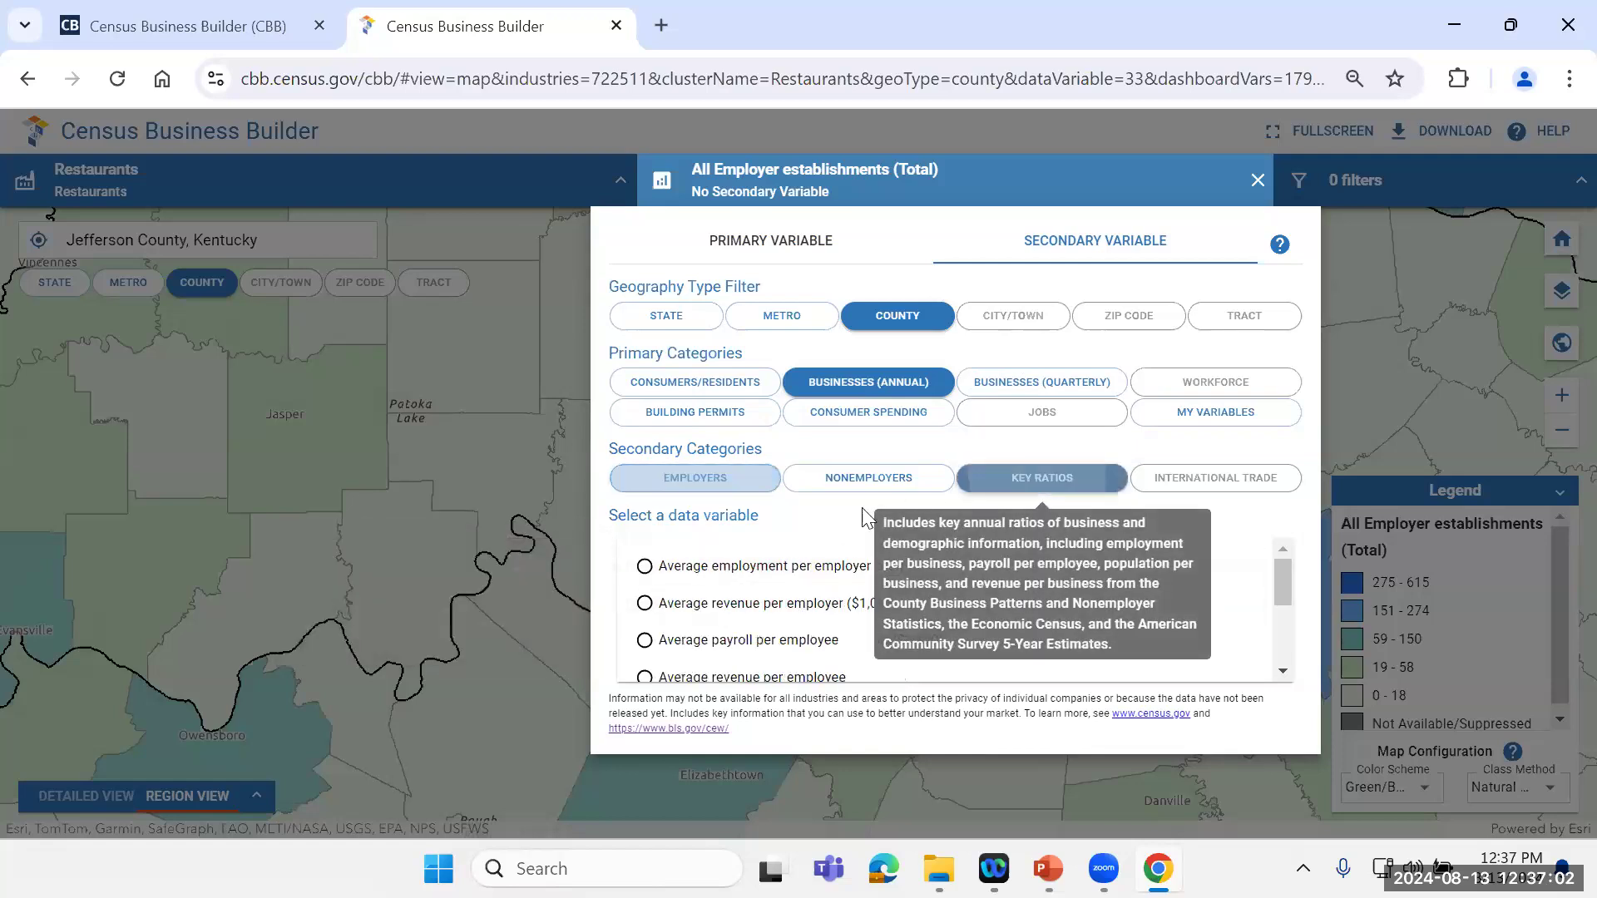
left_click(645, 606)
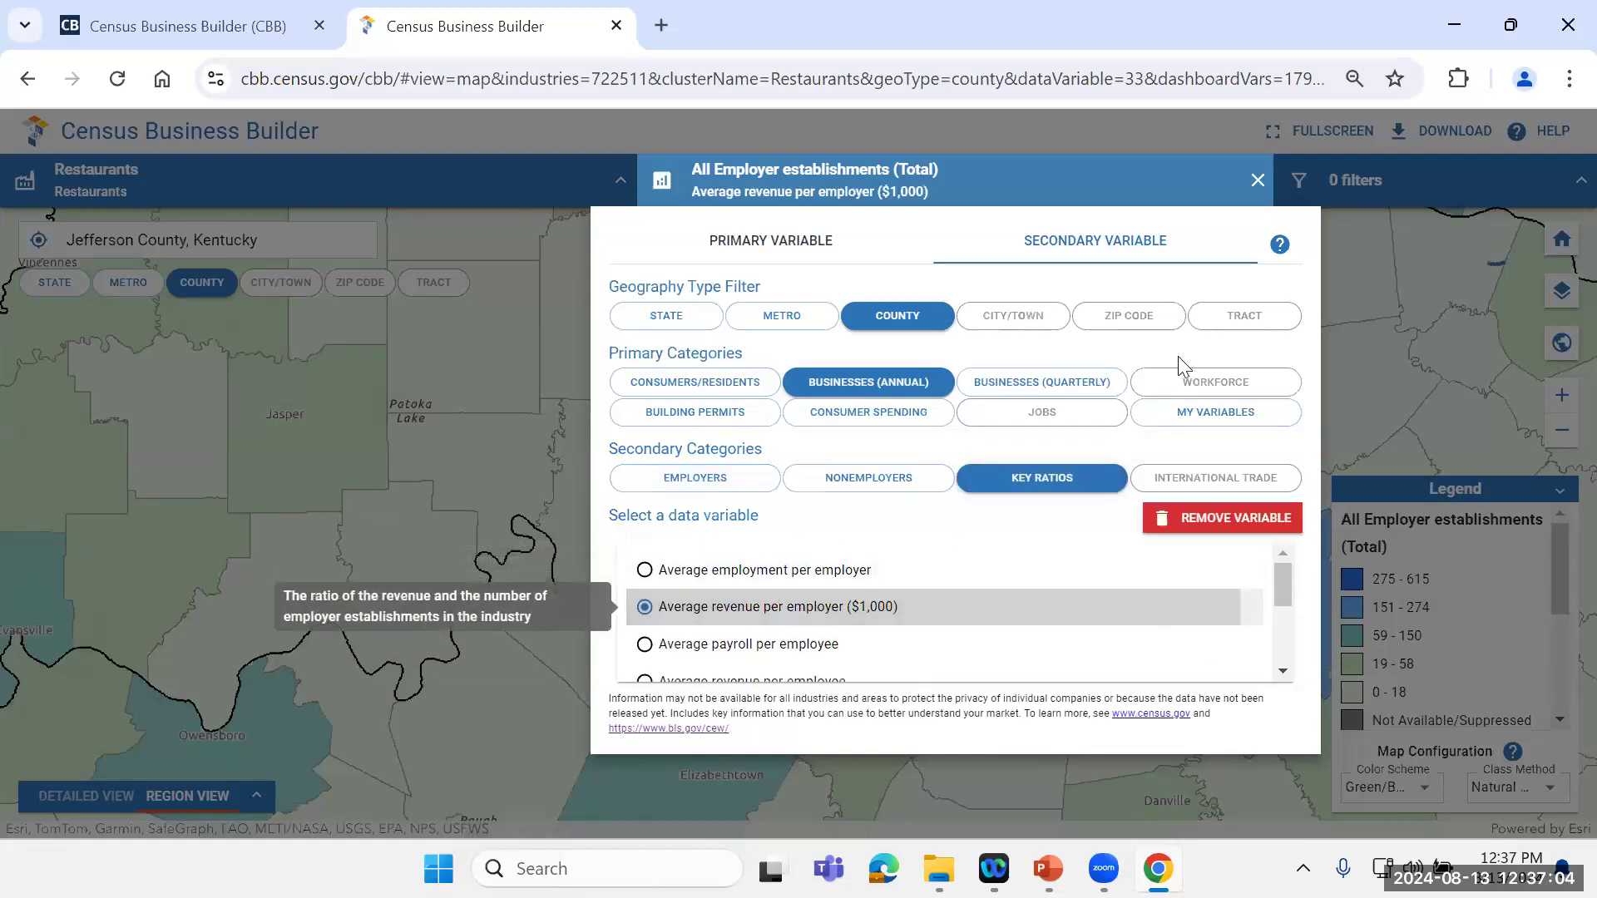
left_click(1258, 181)
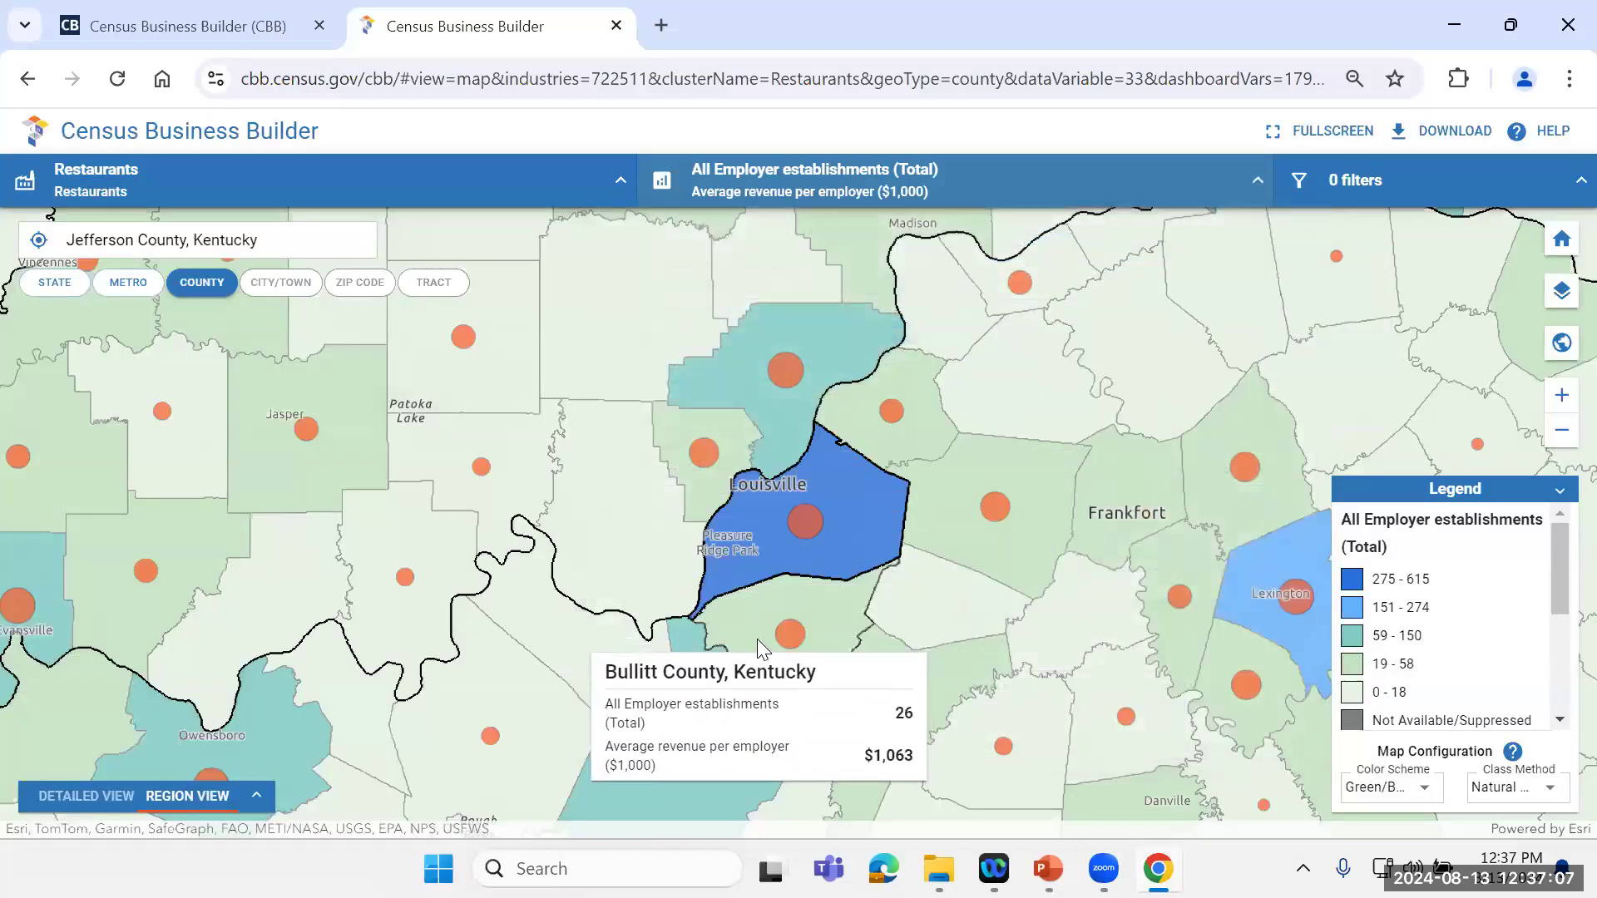
Step: Compare employer establishments and average revenue per employer for Jefferson and Clark counties on the map, and check the legend
mouse_move(807, 538)
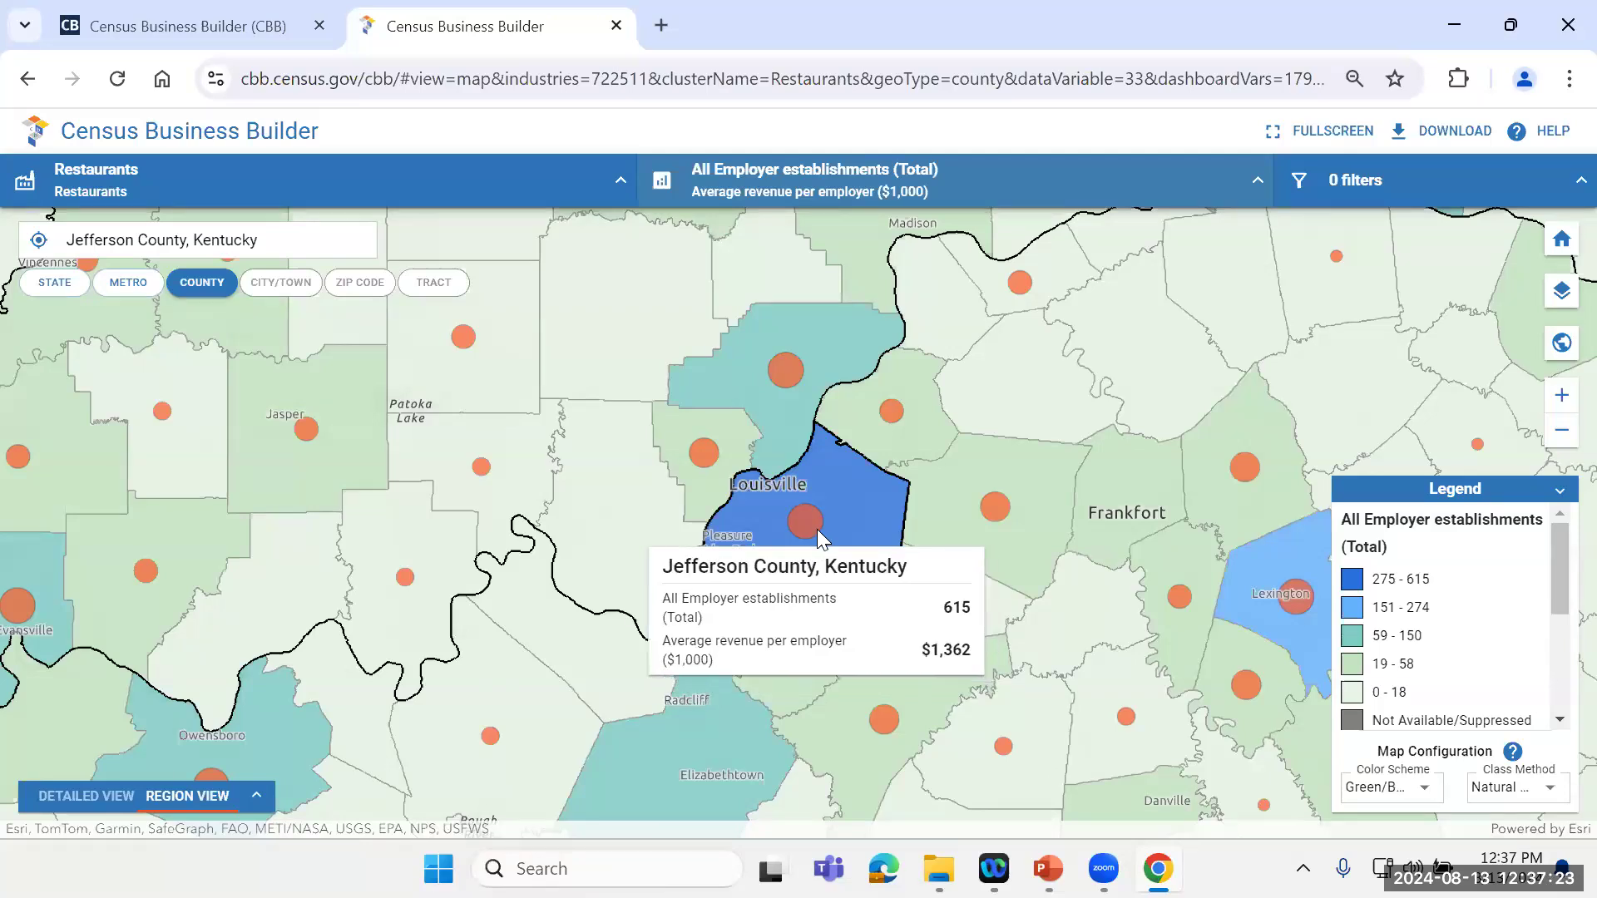
mouse_move(782, 370)
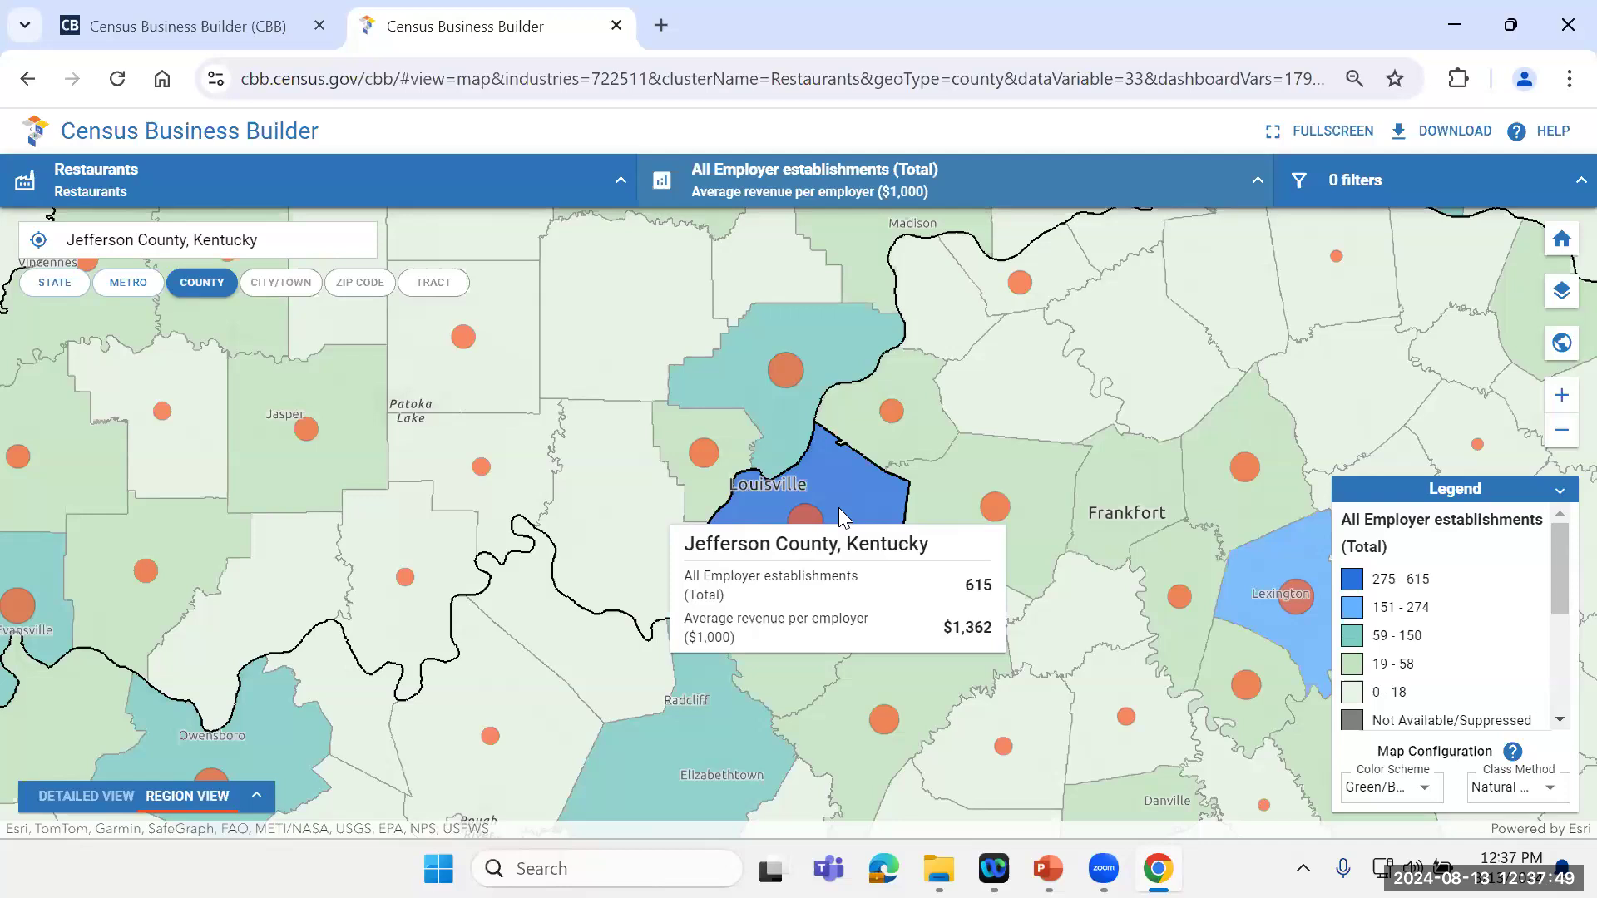
mouse_move(1562, 578)
left_mouse_down()
mouse_move(1564, 657)
mouse_move(1562, 546)
left_mouse_up()
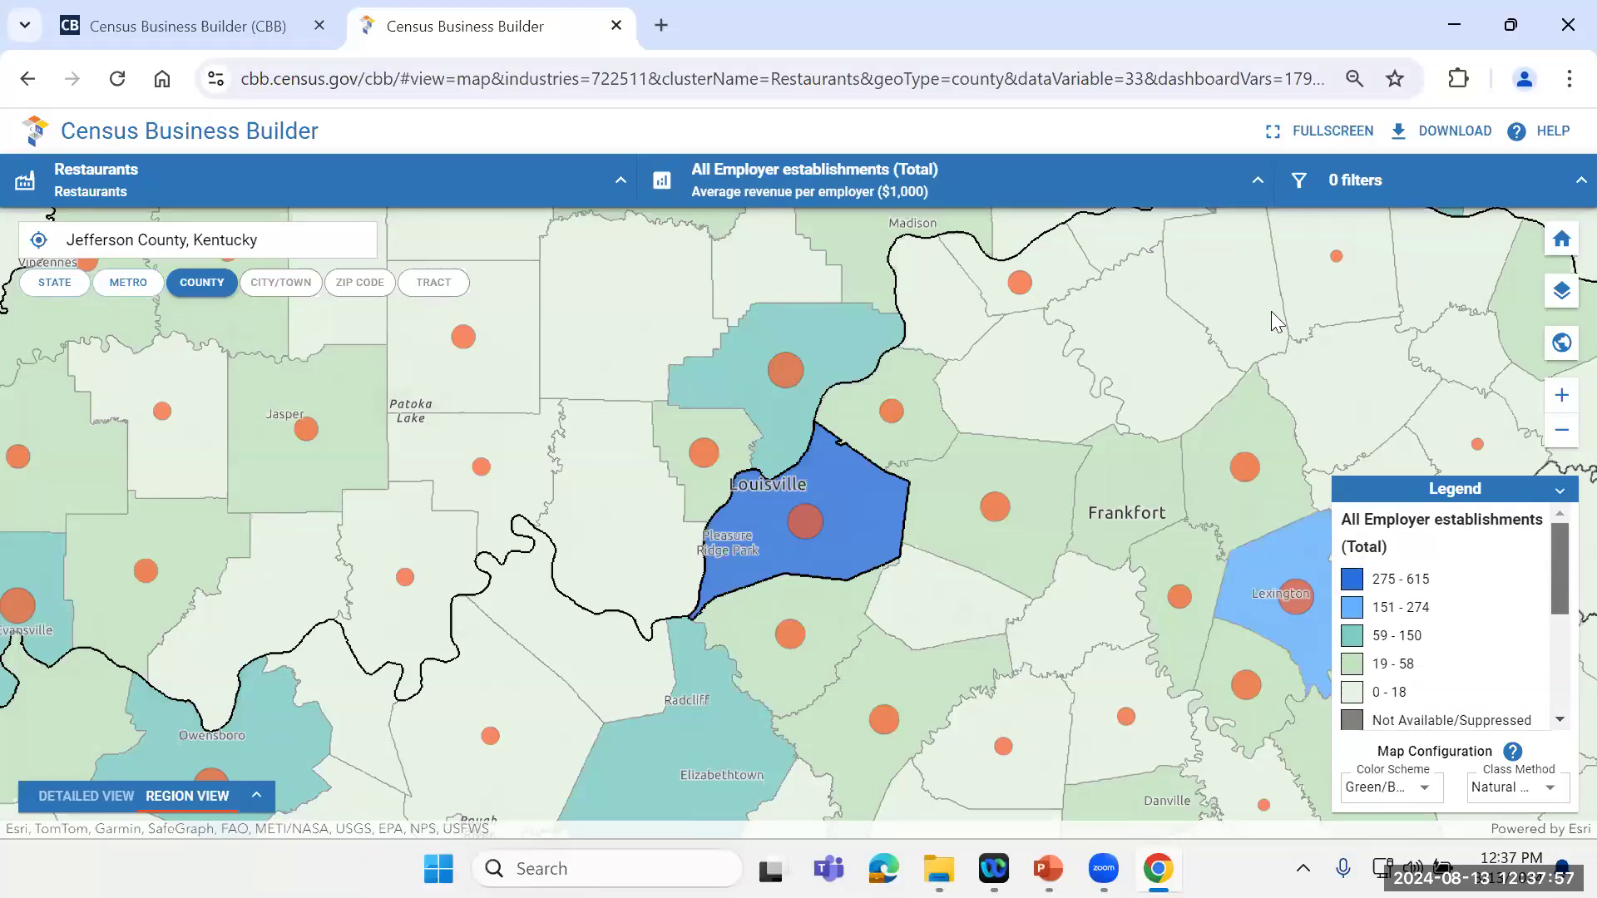
Step: Review the demographic, socioeconomic and housing characteristics offered as secondary variables for consumers and residents
left_click(1250, 180)
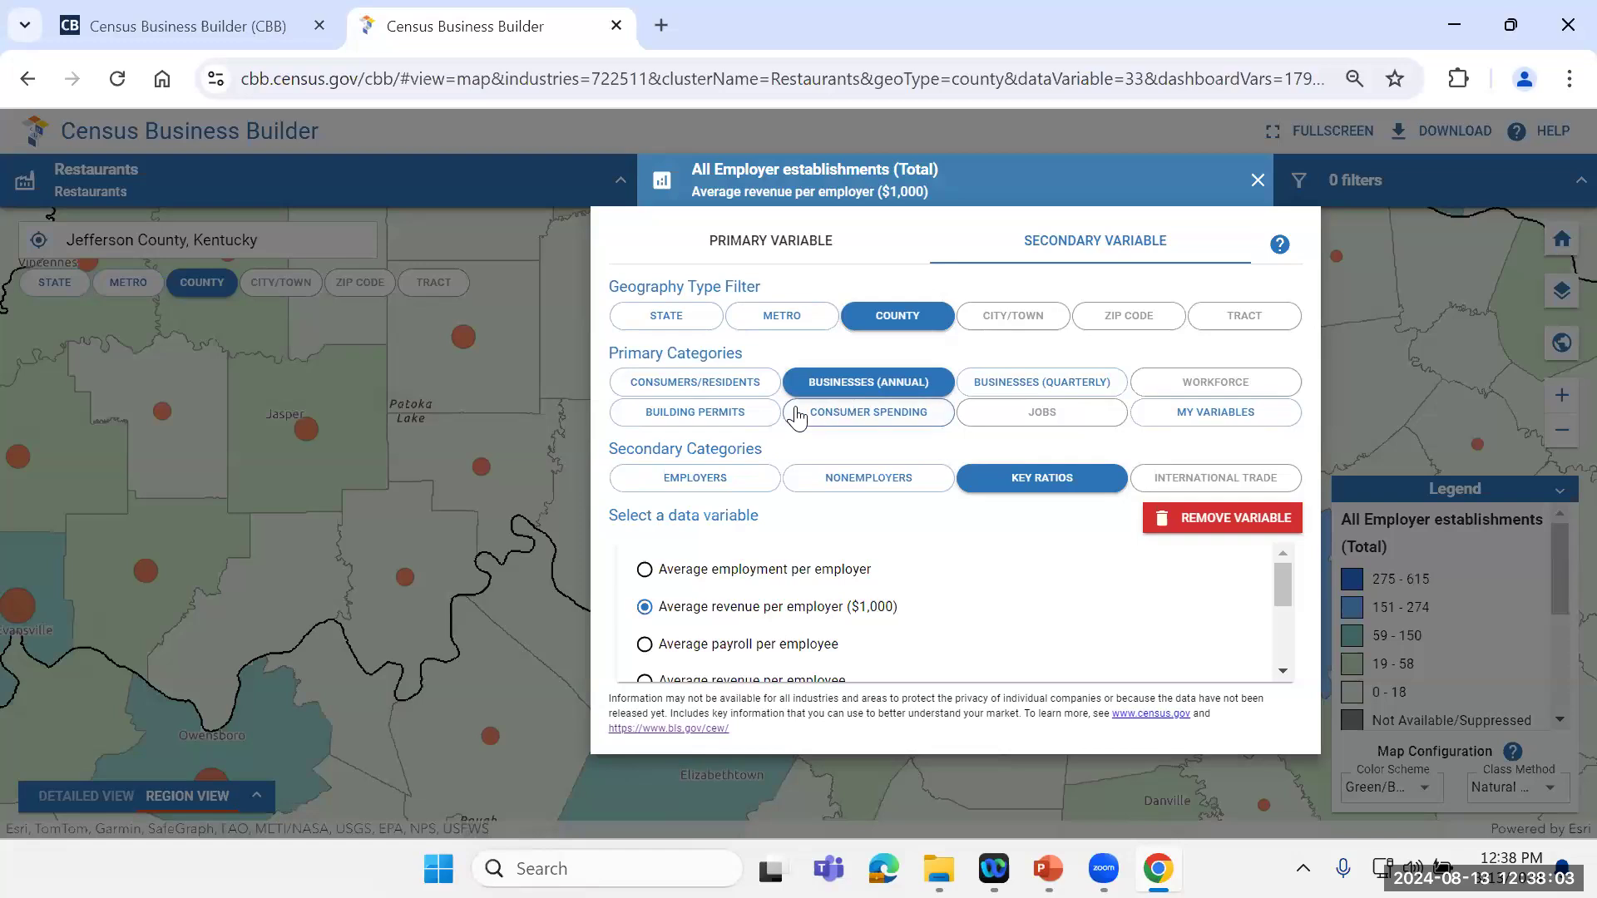
left_click(693, 388)
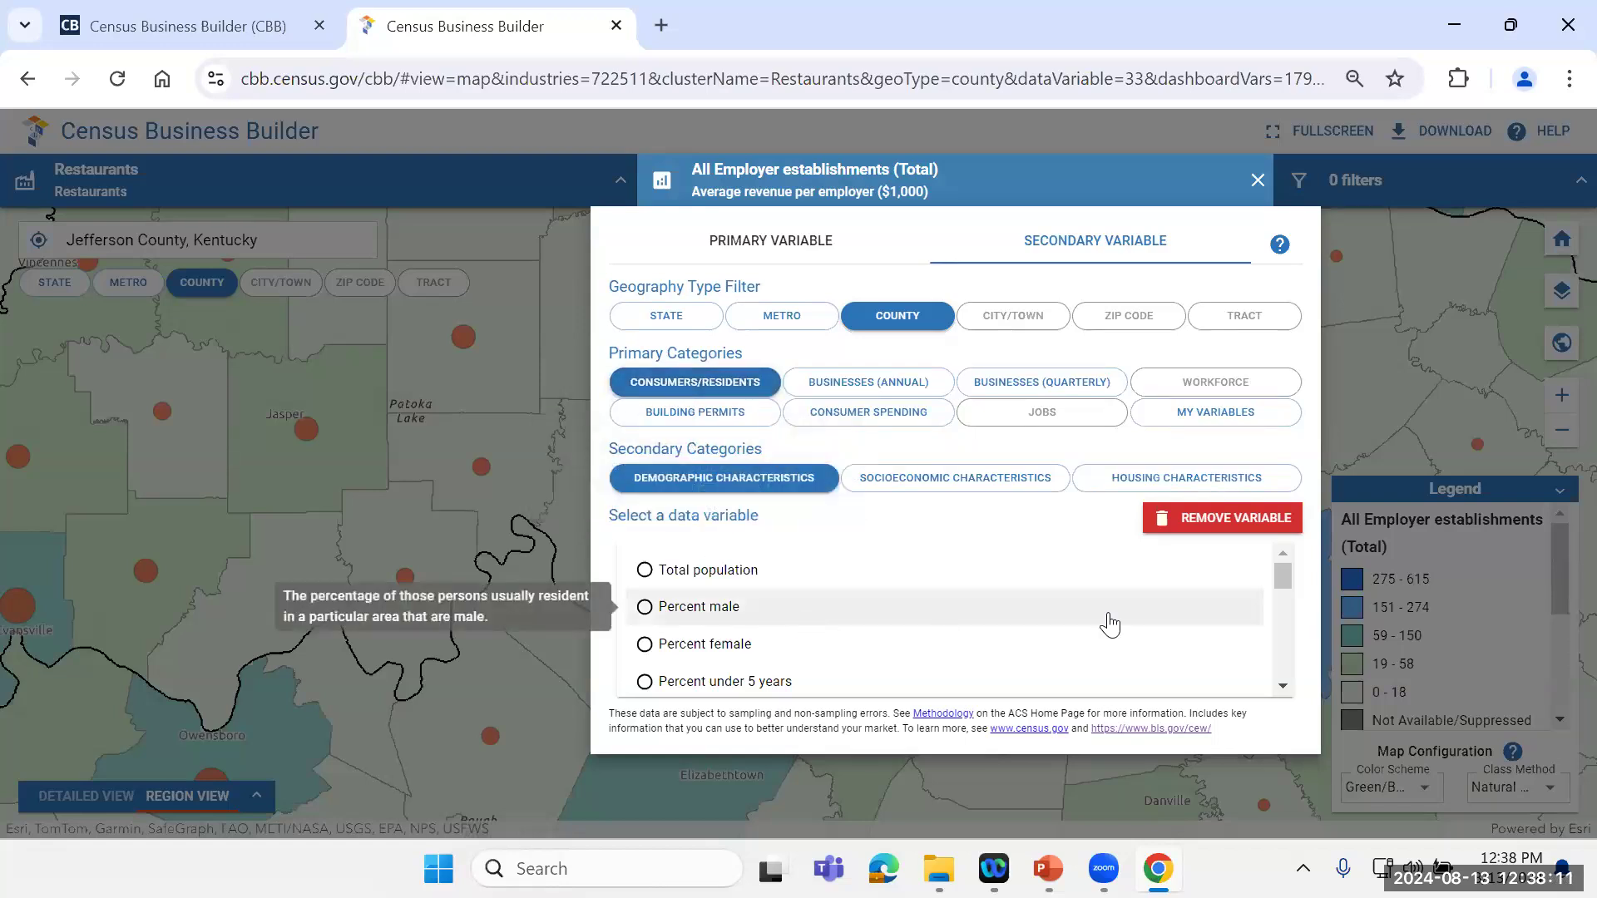
left_click_drag(1284, 575, 1284, 577)
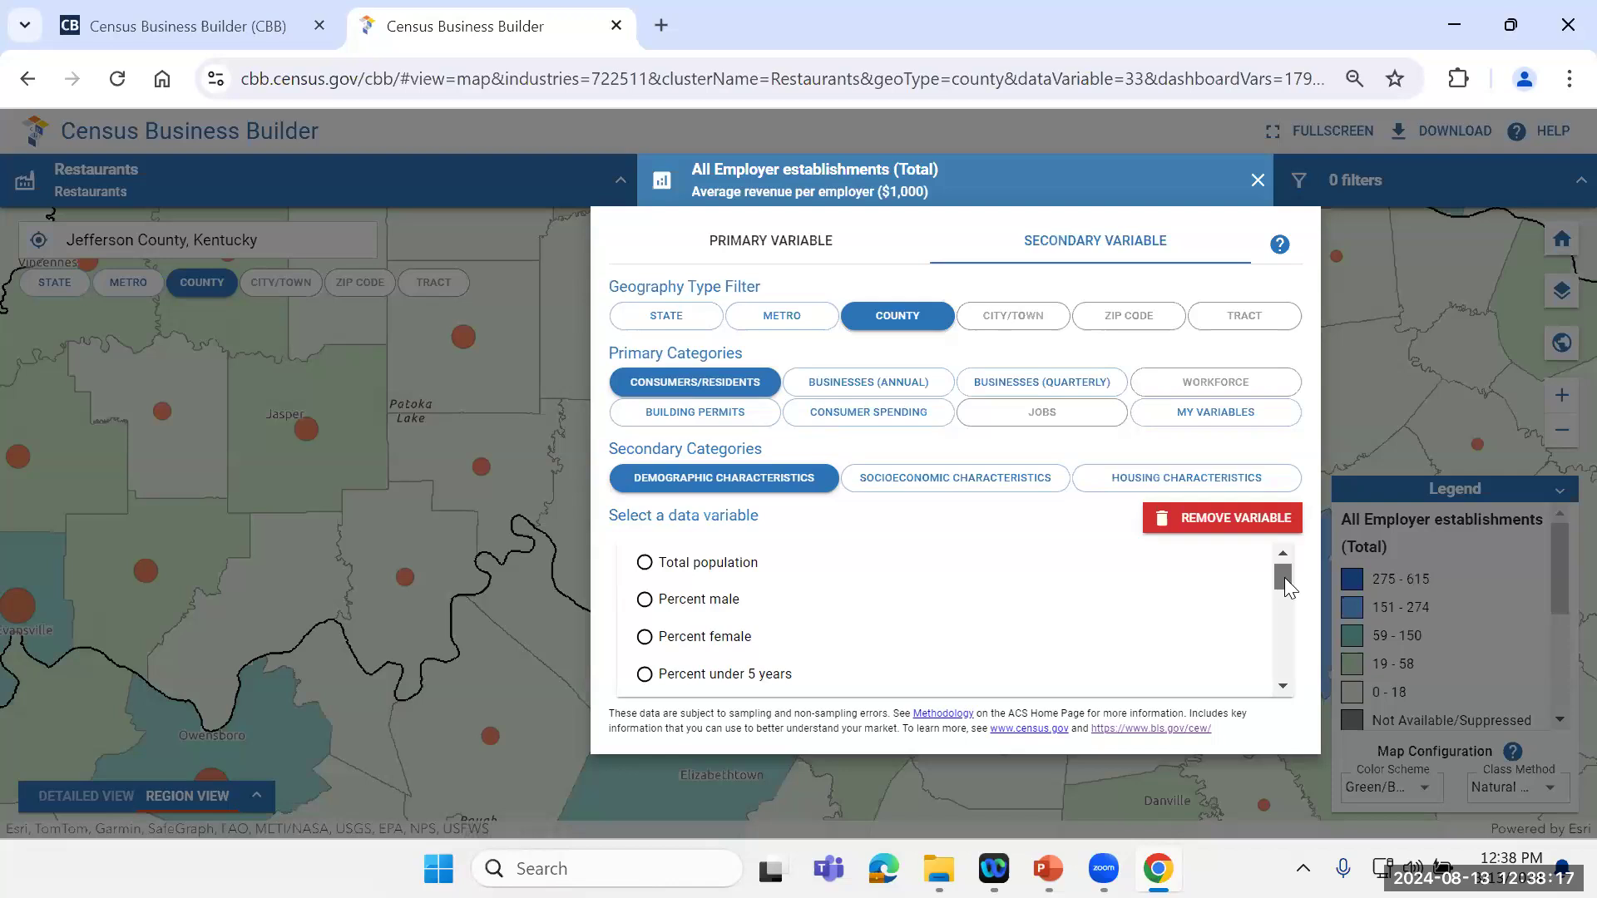
left_click_drag(1285, 578, 1319, 692)
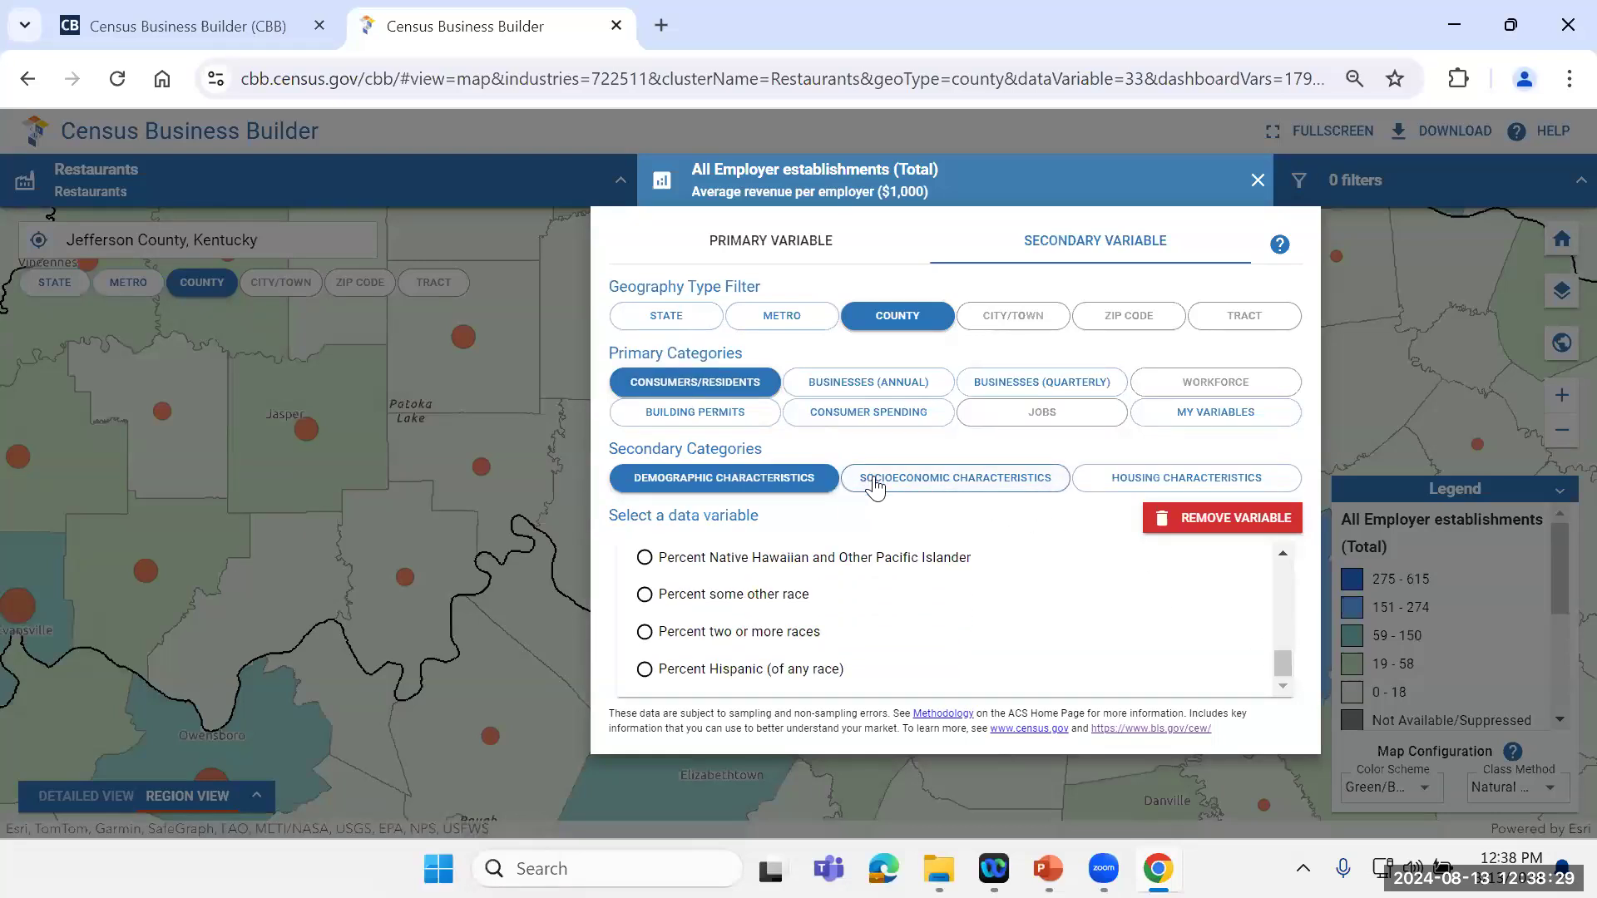
left_click(919, 489)
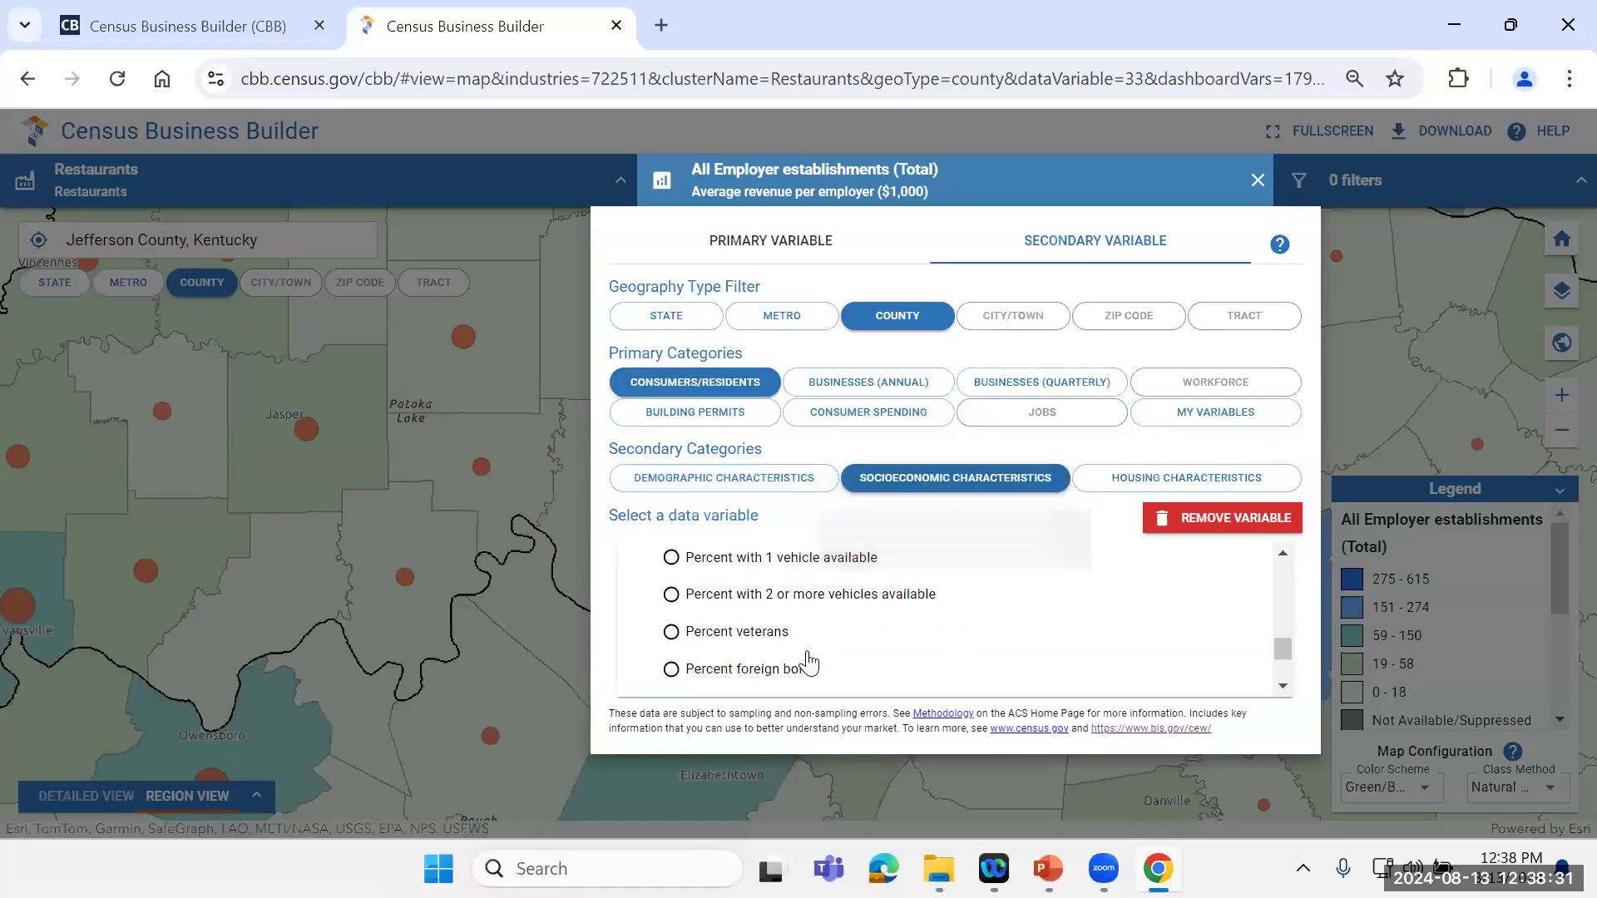
left_click_drag(1287, 645, 1280, 546)
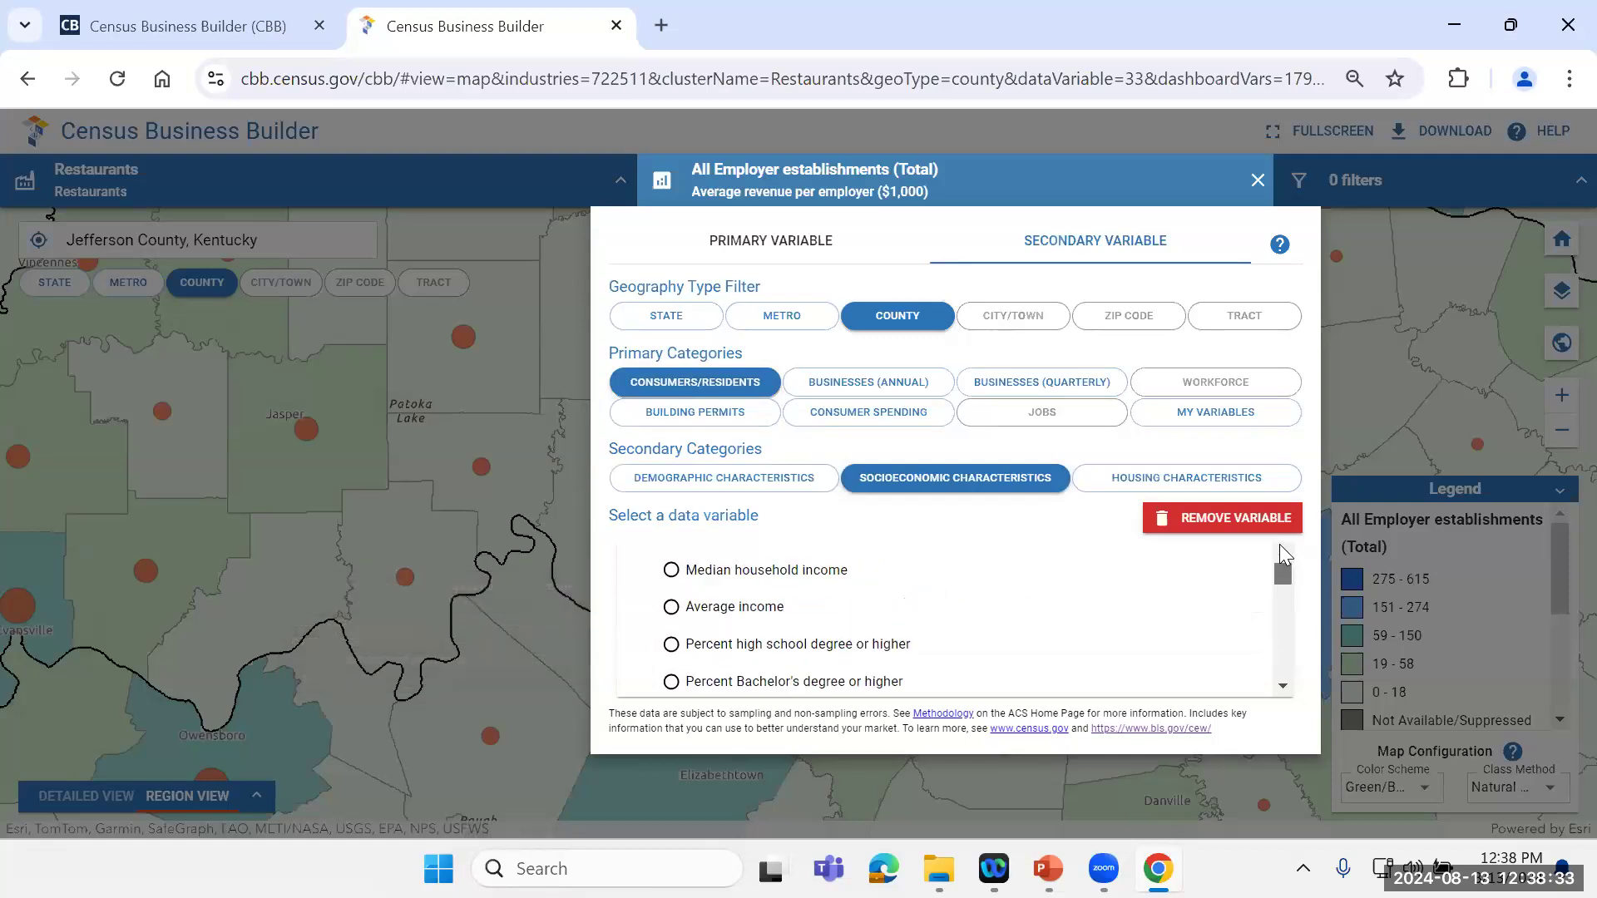
left_click_drag(1282, 571, 1310, 670)
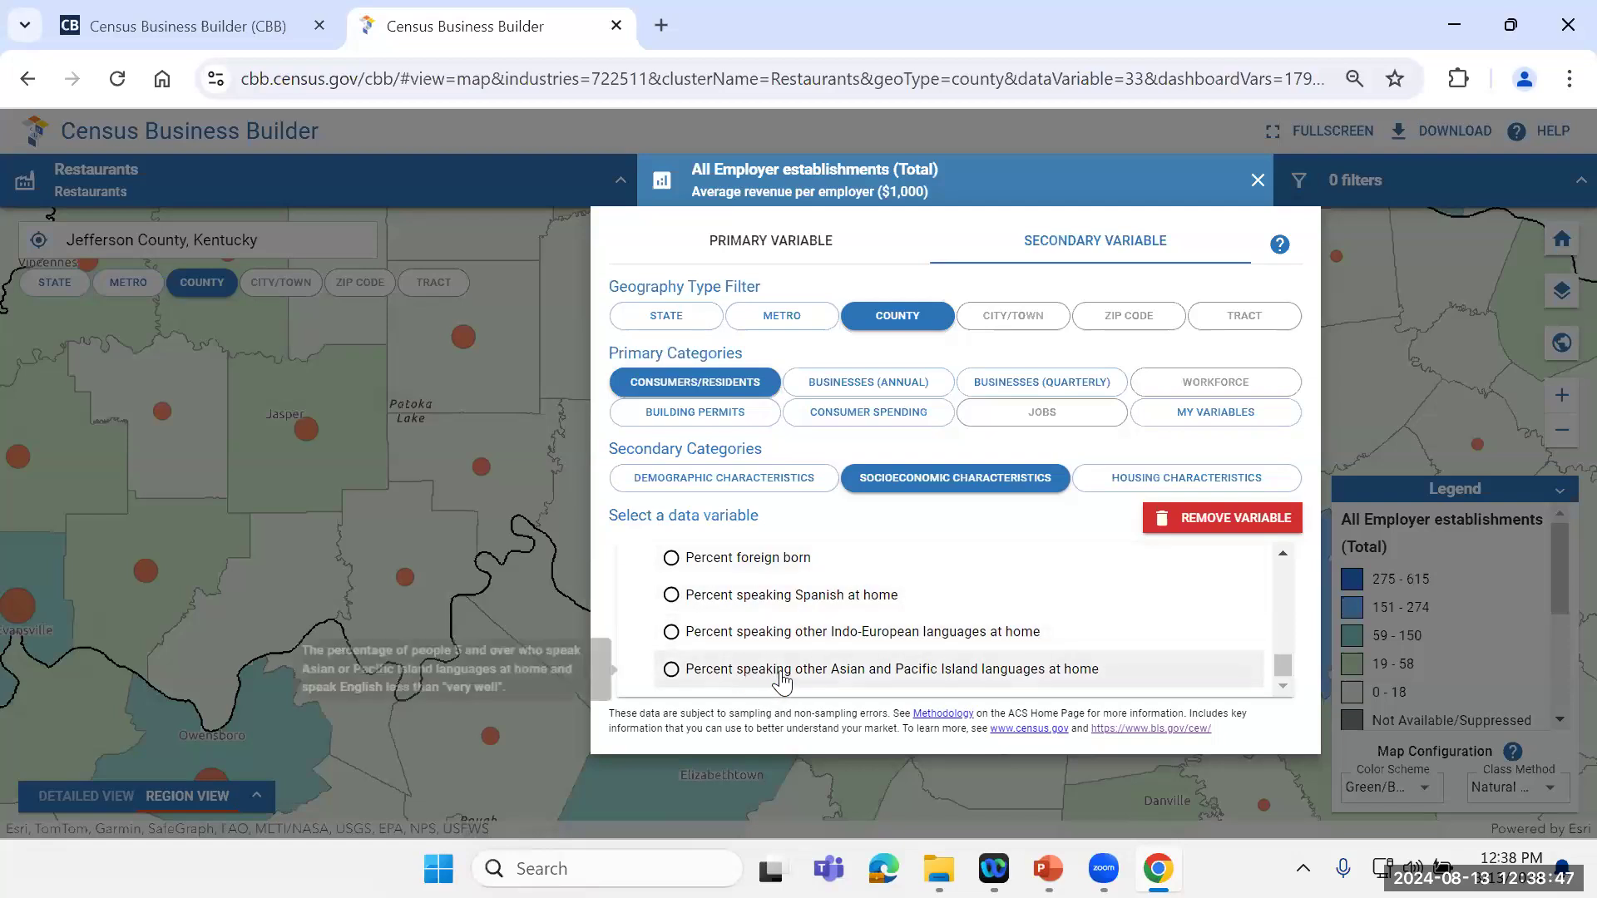
left_click(1133, 489)
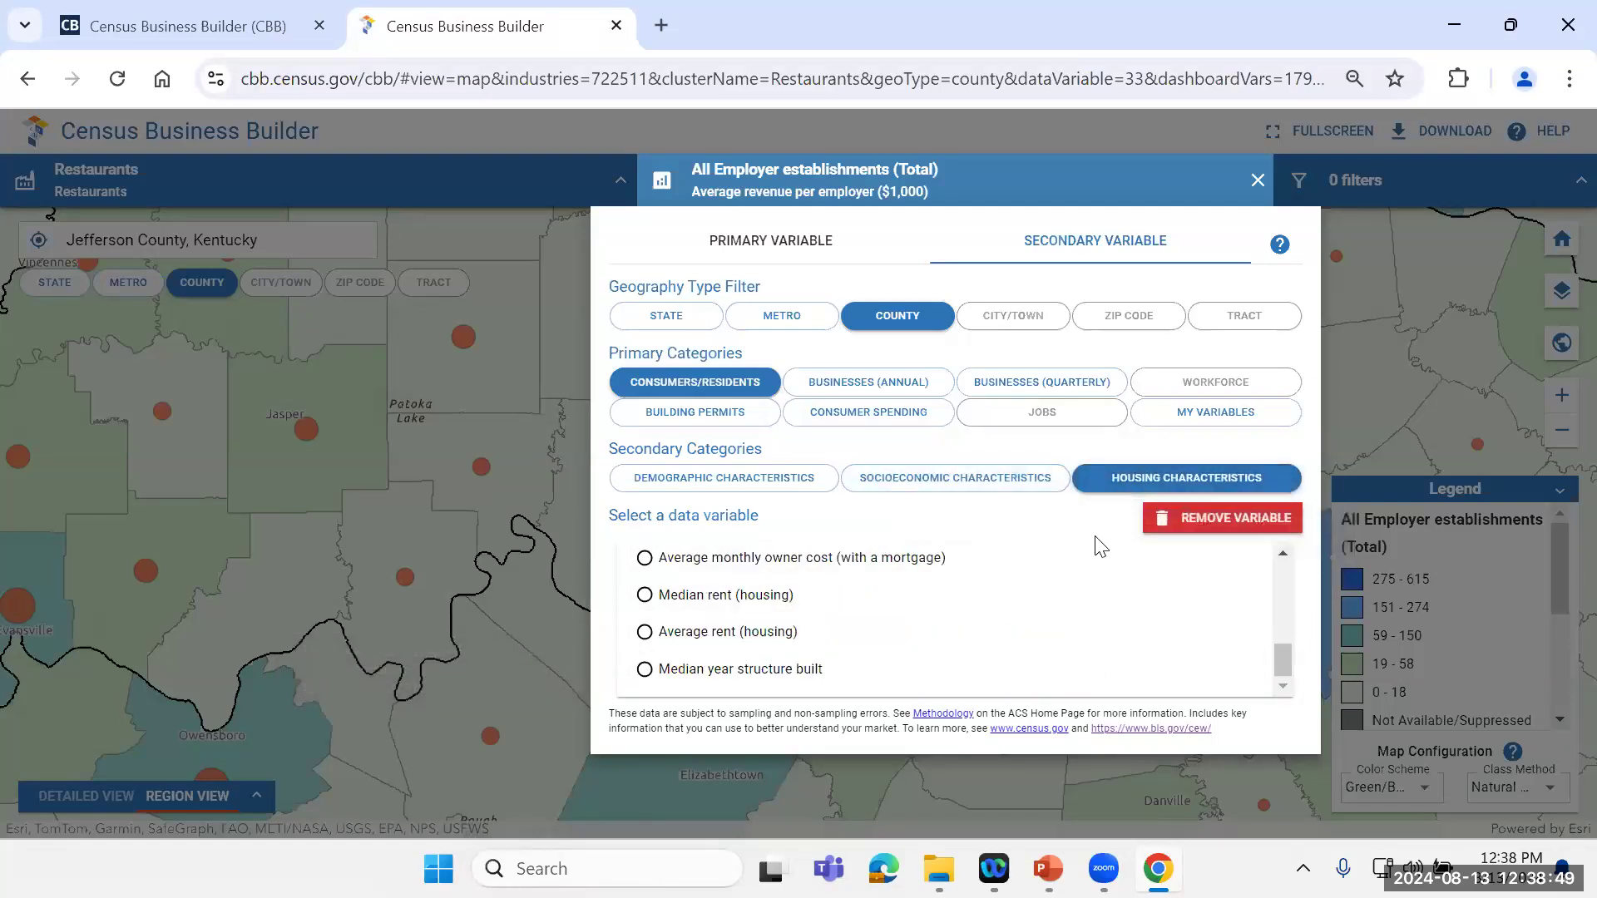
left_click_drag(1289, 654, 1289, 555)
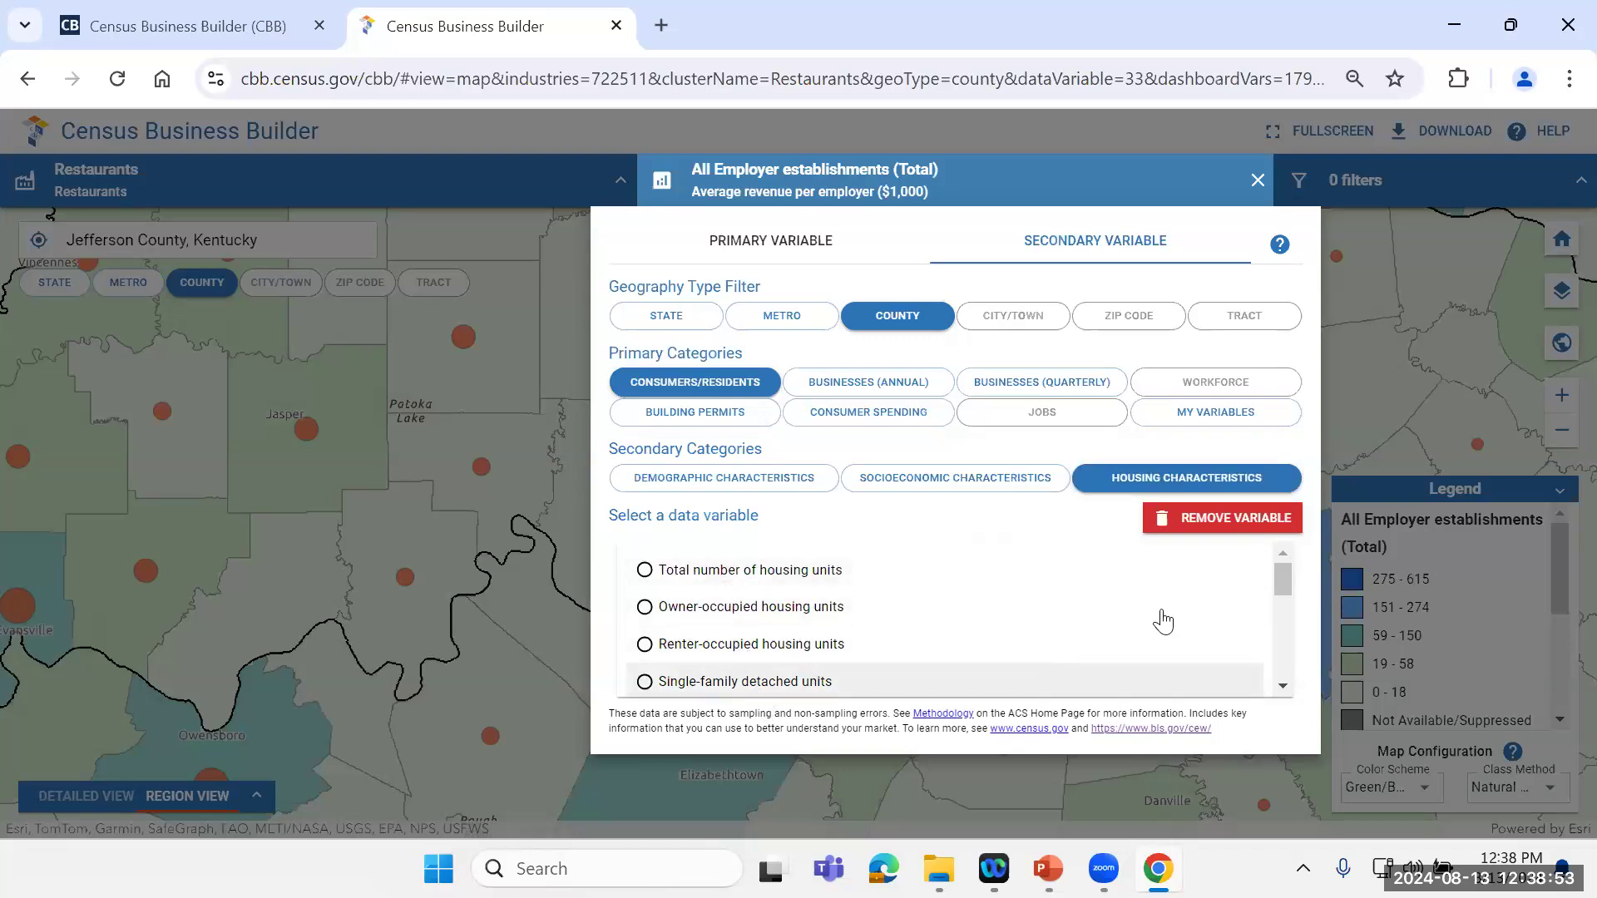
left_click_drag(1274, 565, 1312, 680)
mouse_move(765, 678)
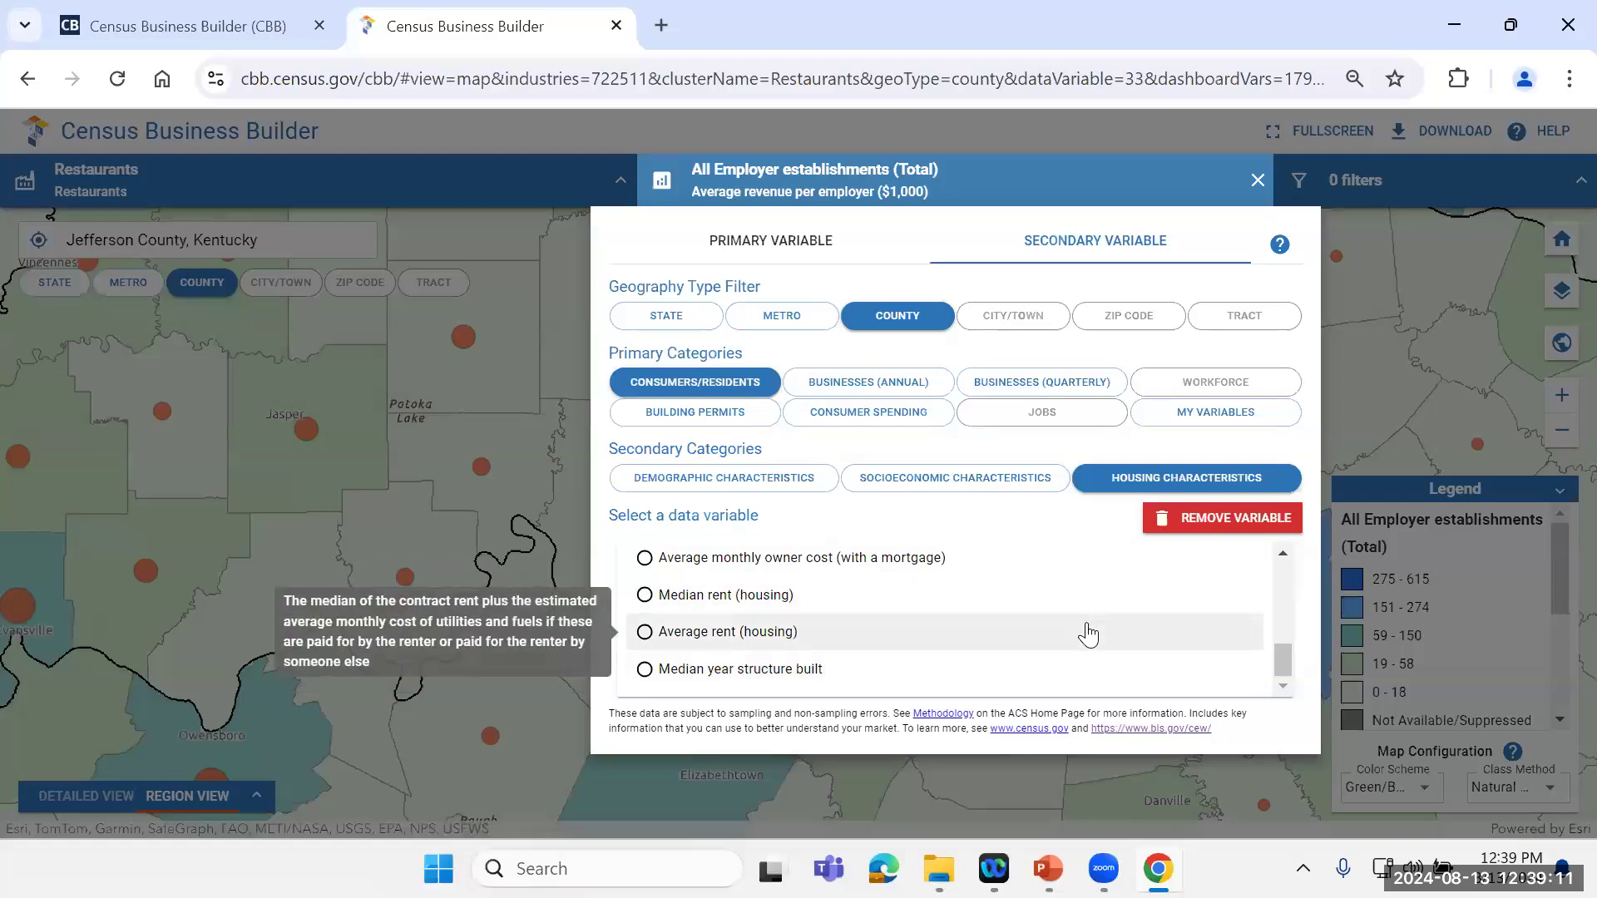
Step: Review the annual business data variables offered as secondary variables for employers, nonemployers and key ratios
left_click(853, 391)
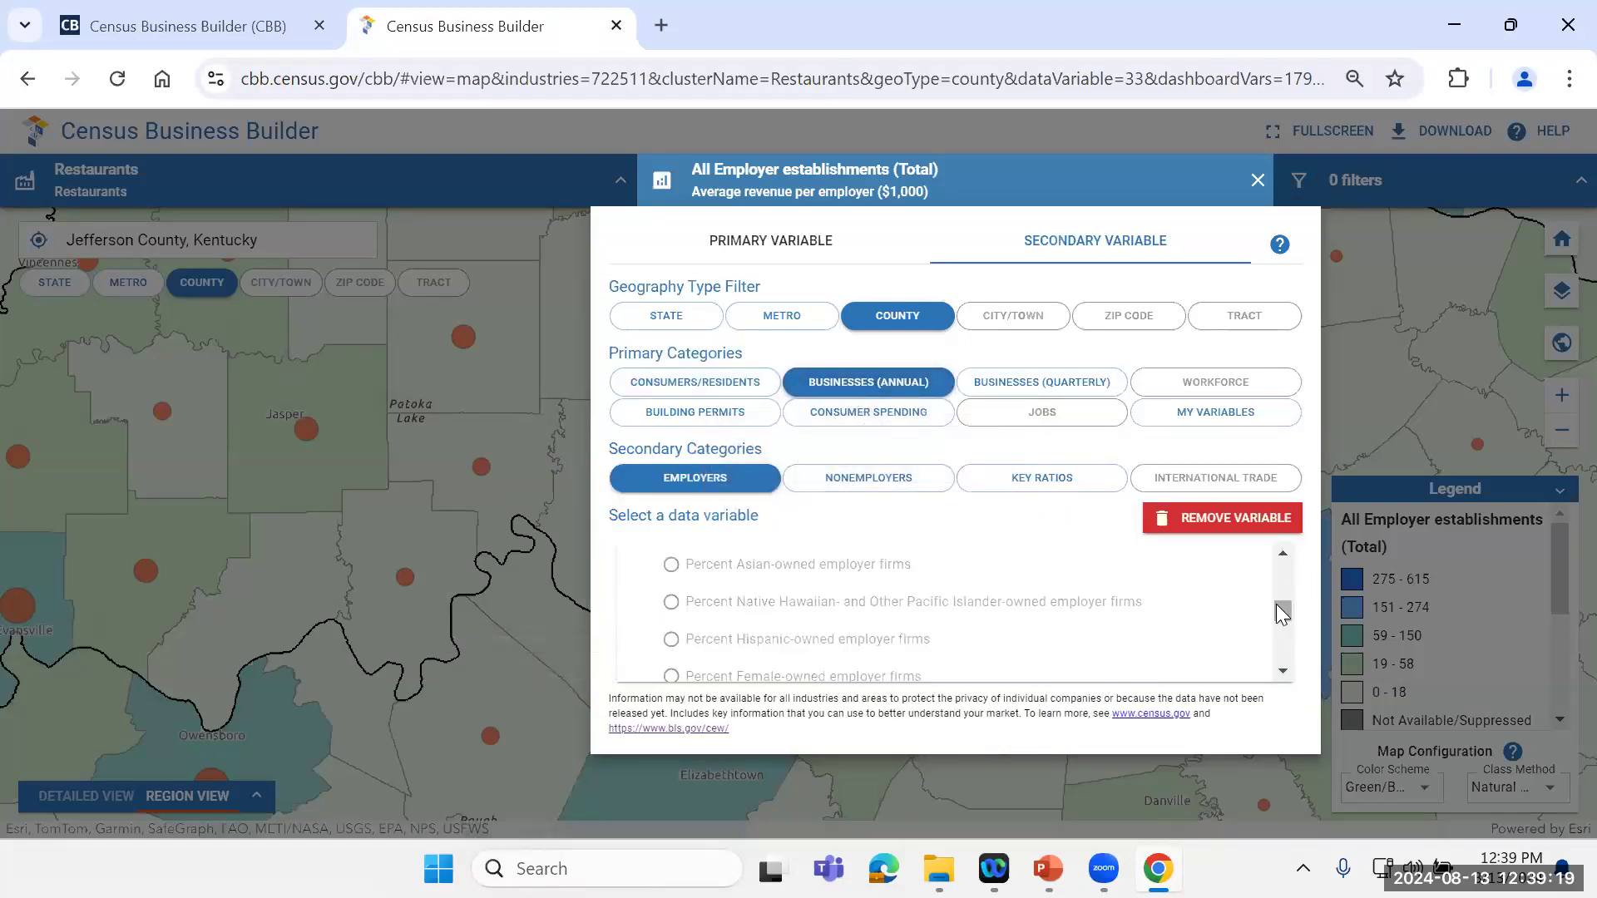
left_click_drag(1276, 604, 1283, 546)
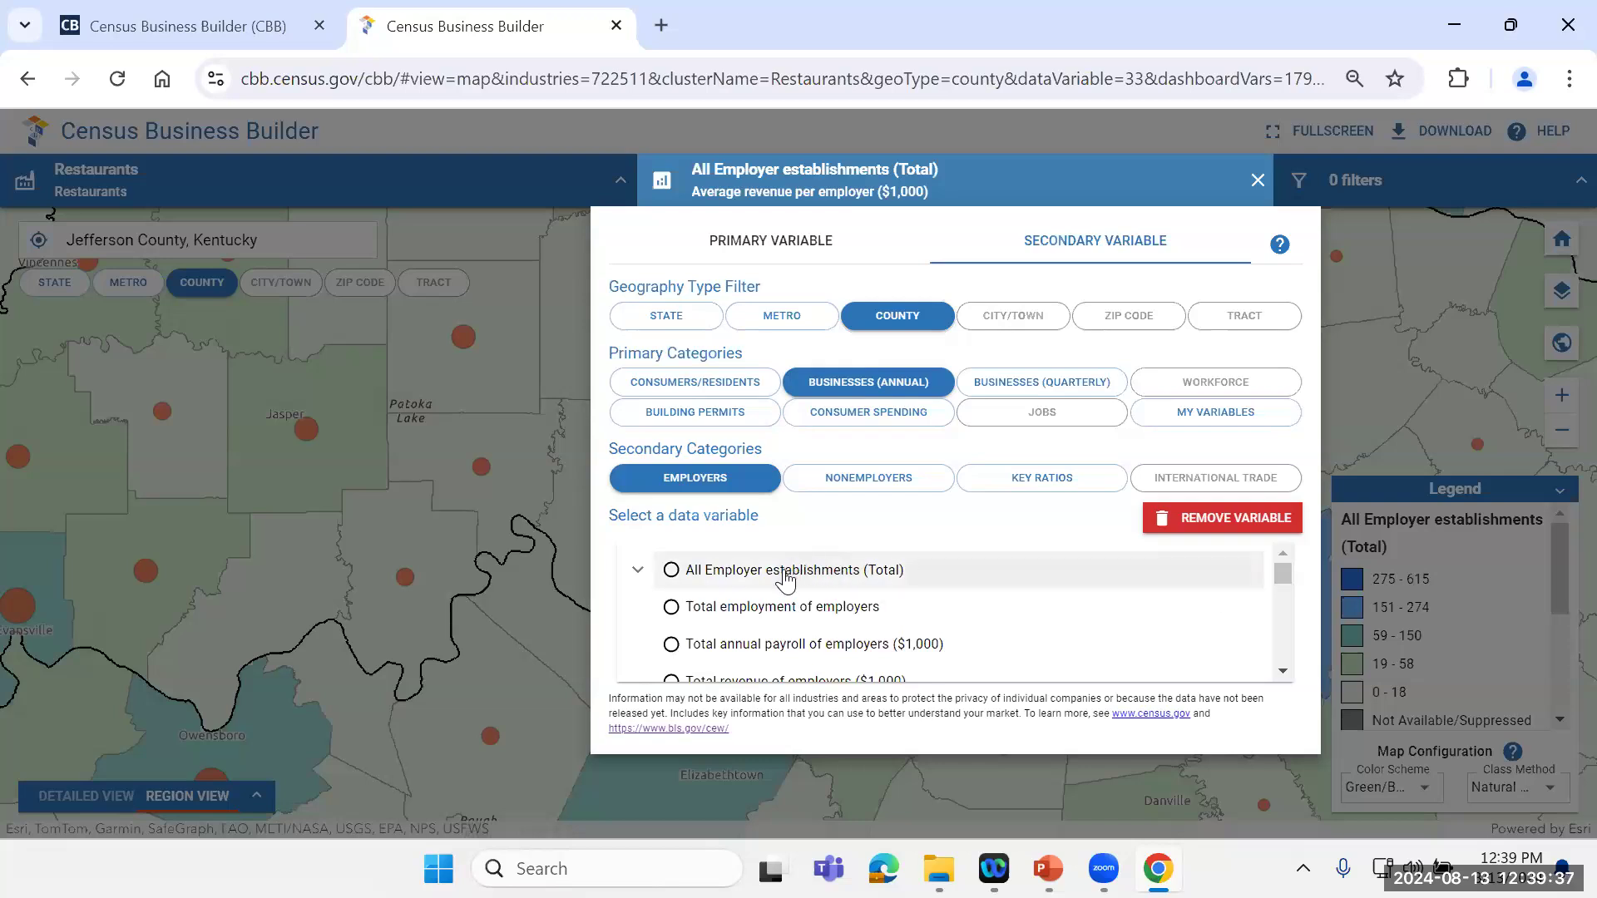
left_click_drag(1275, 567, 1274, 571)
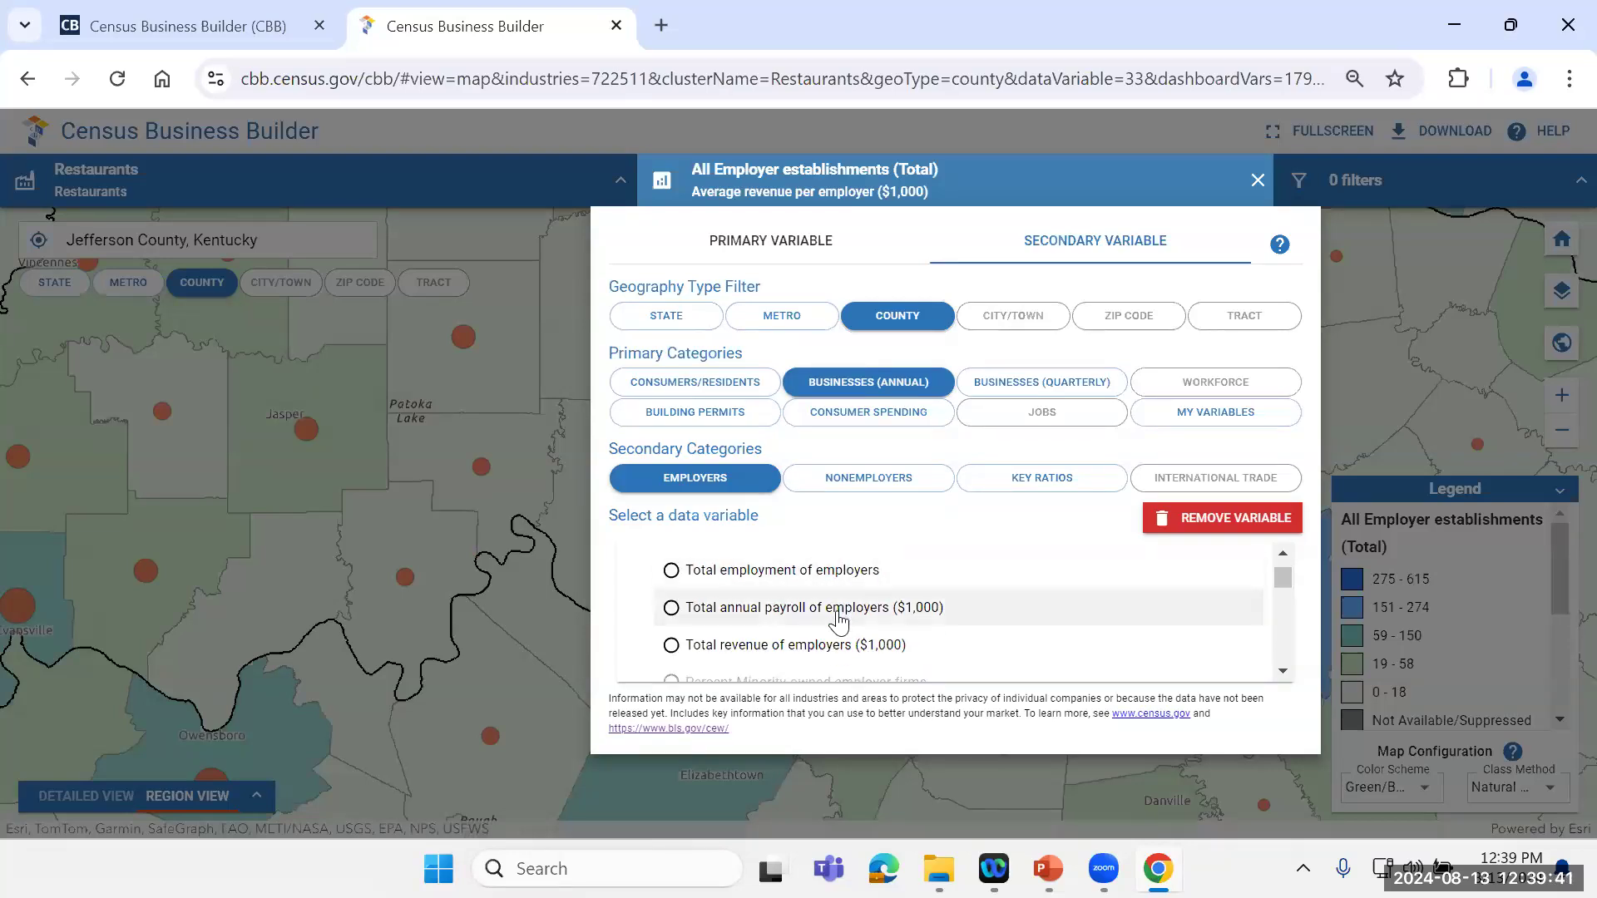
left_click_drag(1281, 579, 1281, 592)
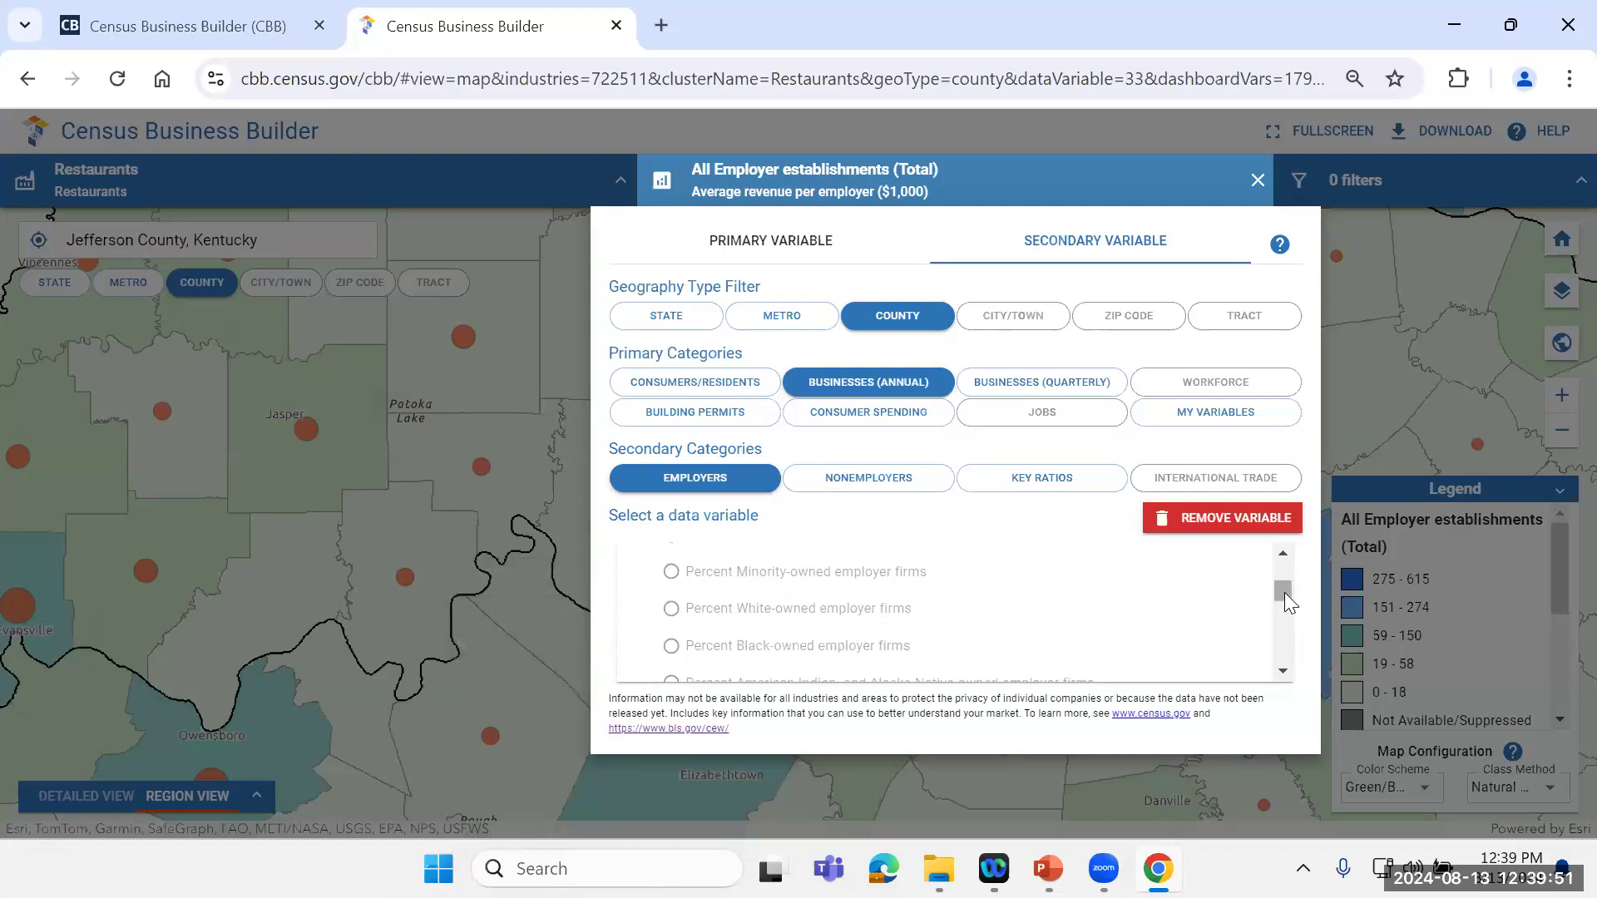
left_click_drag(1284, 592, 1283, 591)
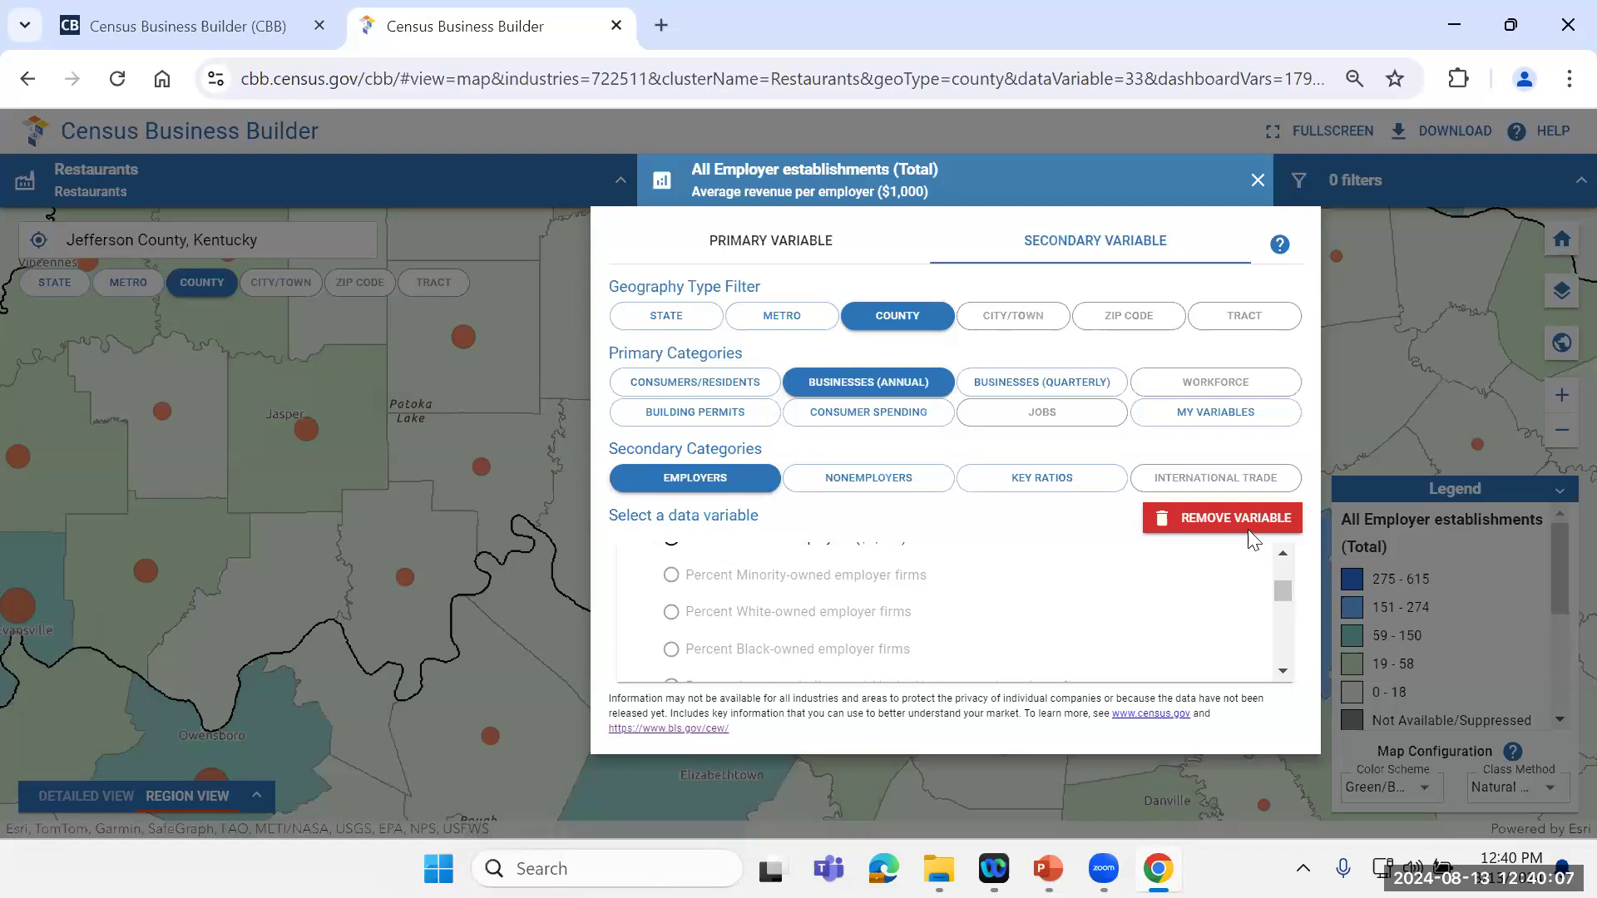
left_click_drag(1286, 594, 1311, 641)
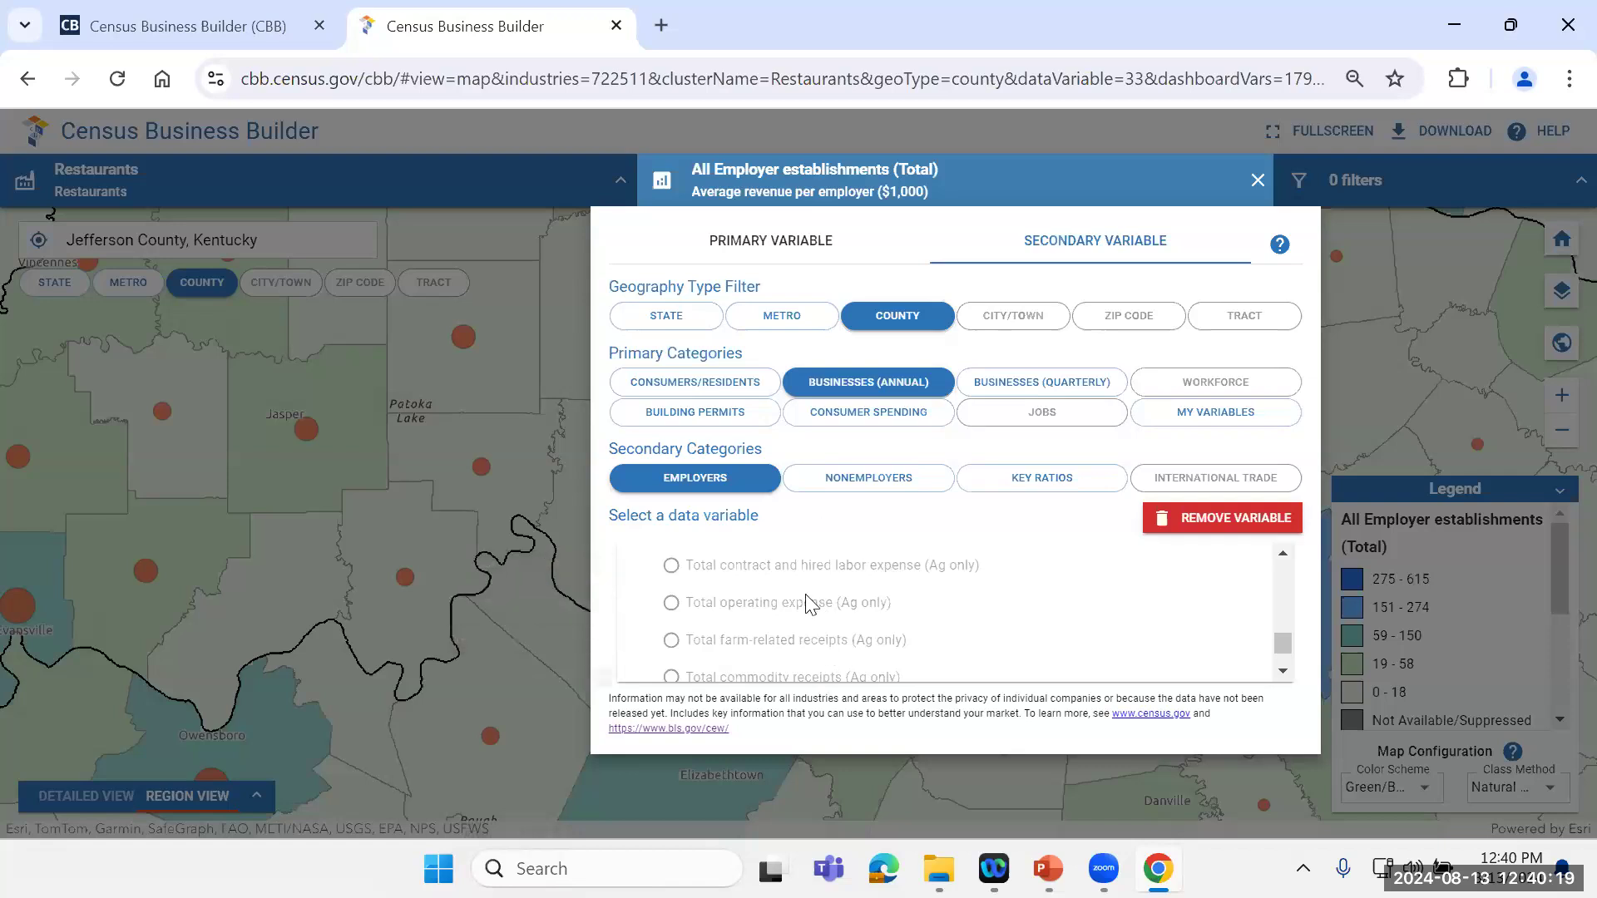
left_click(880, 489)
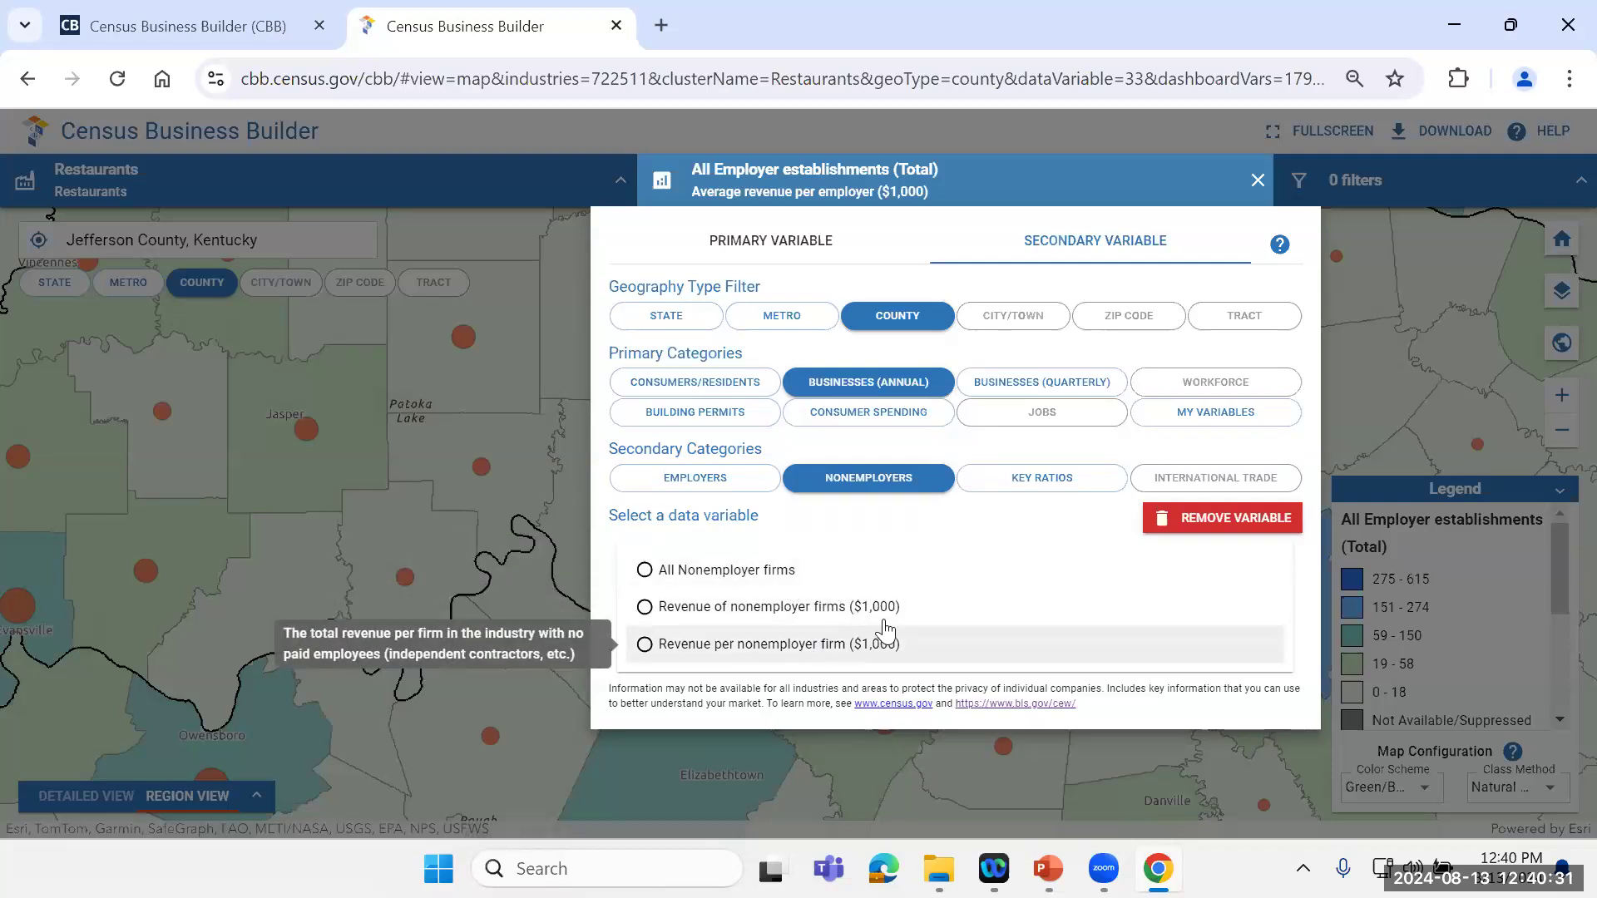
left_click(1049, 489)
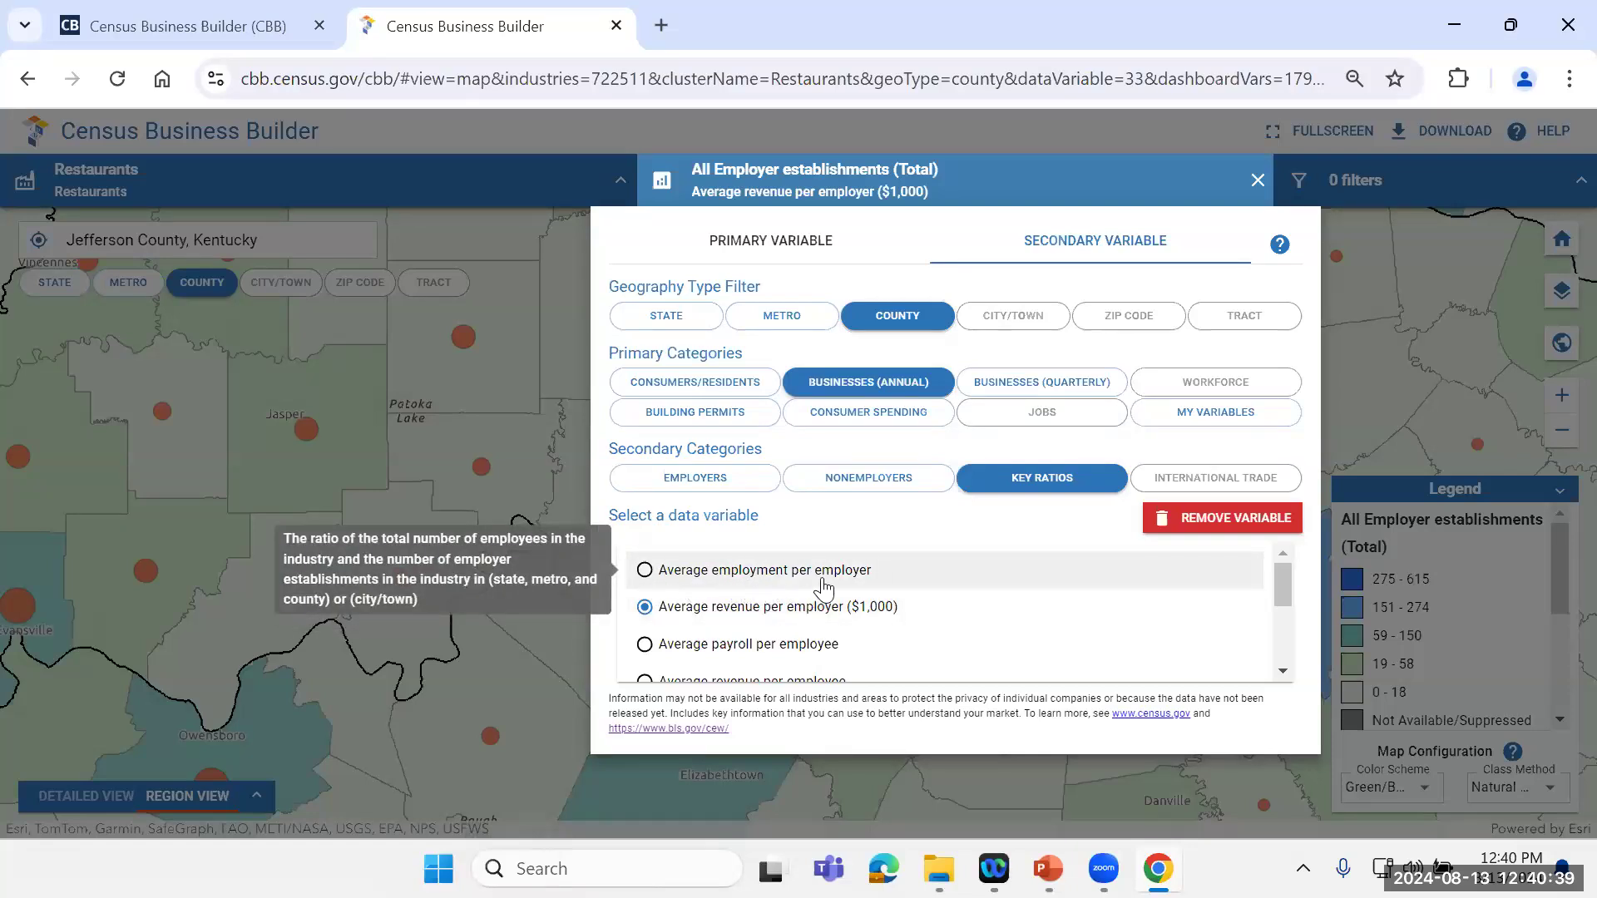
left_click_drag(1282, 573, 1290, 618)
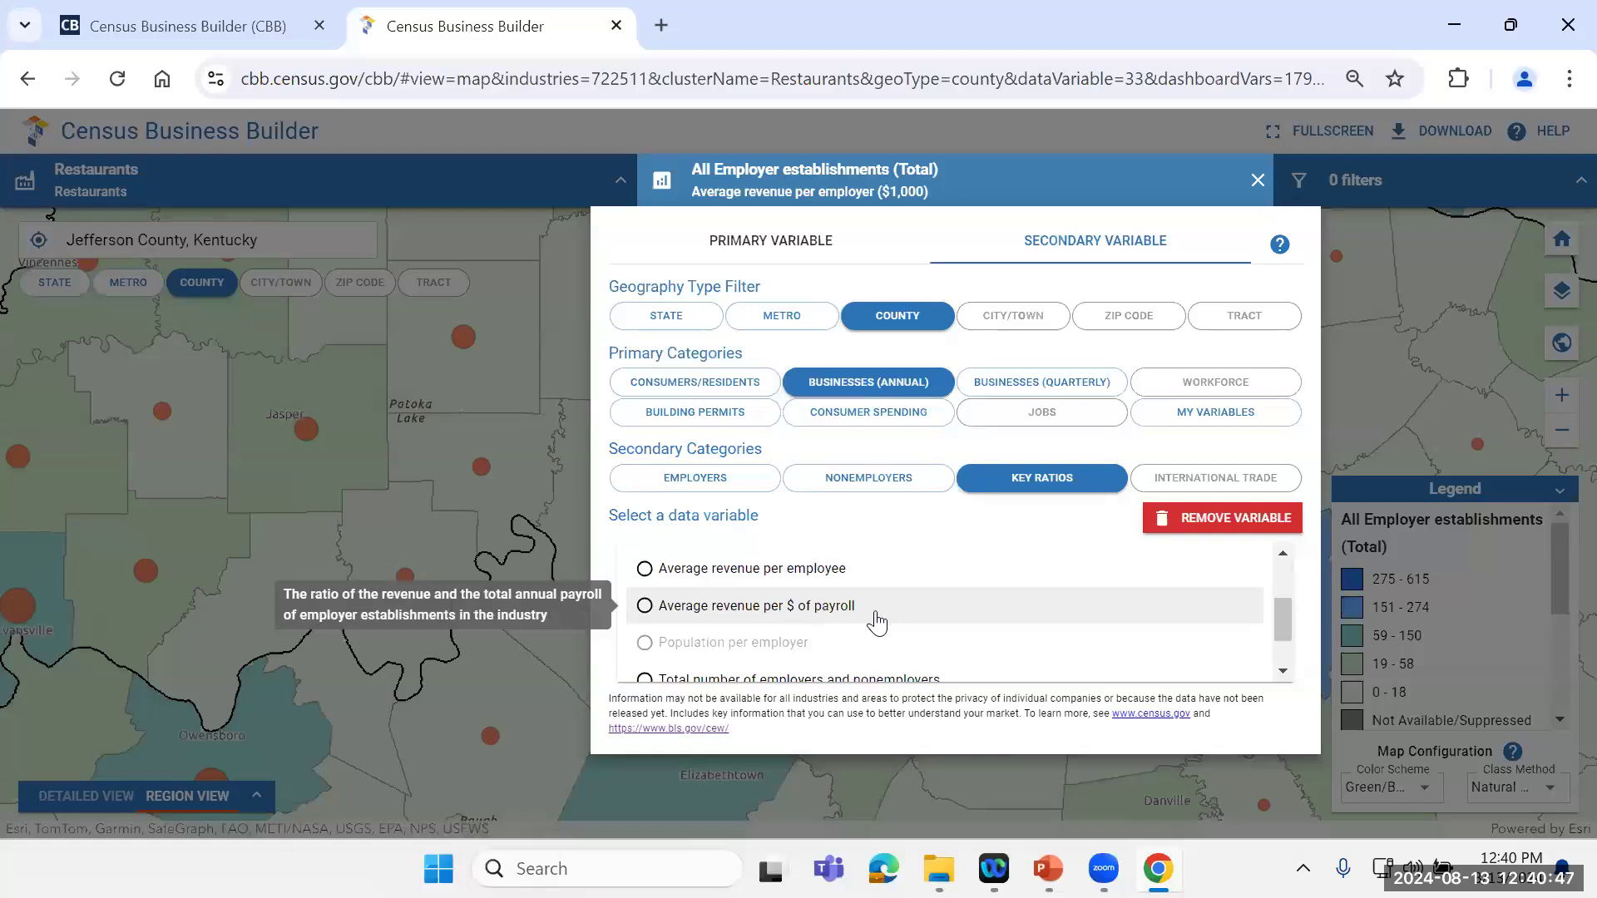
left_click_drag(1288, 612, 1287, 647)
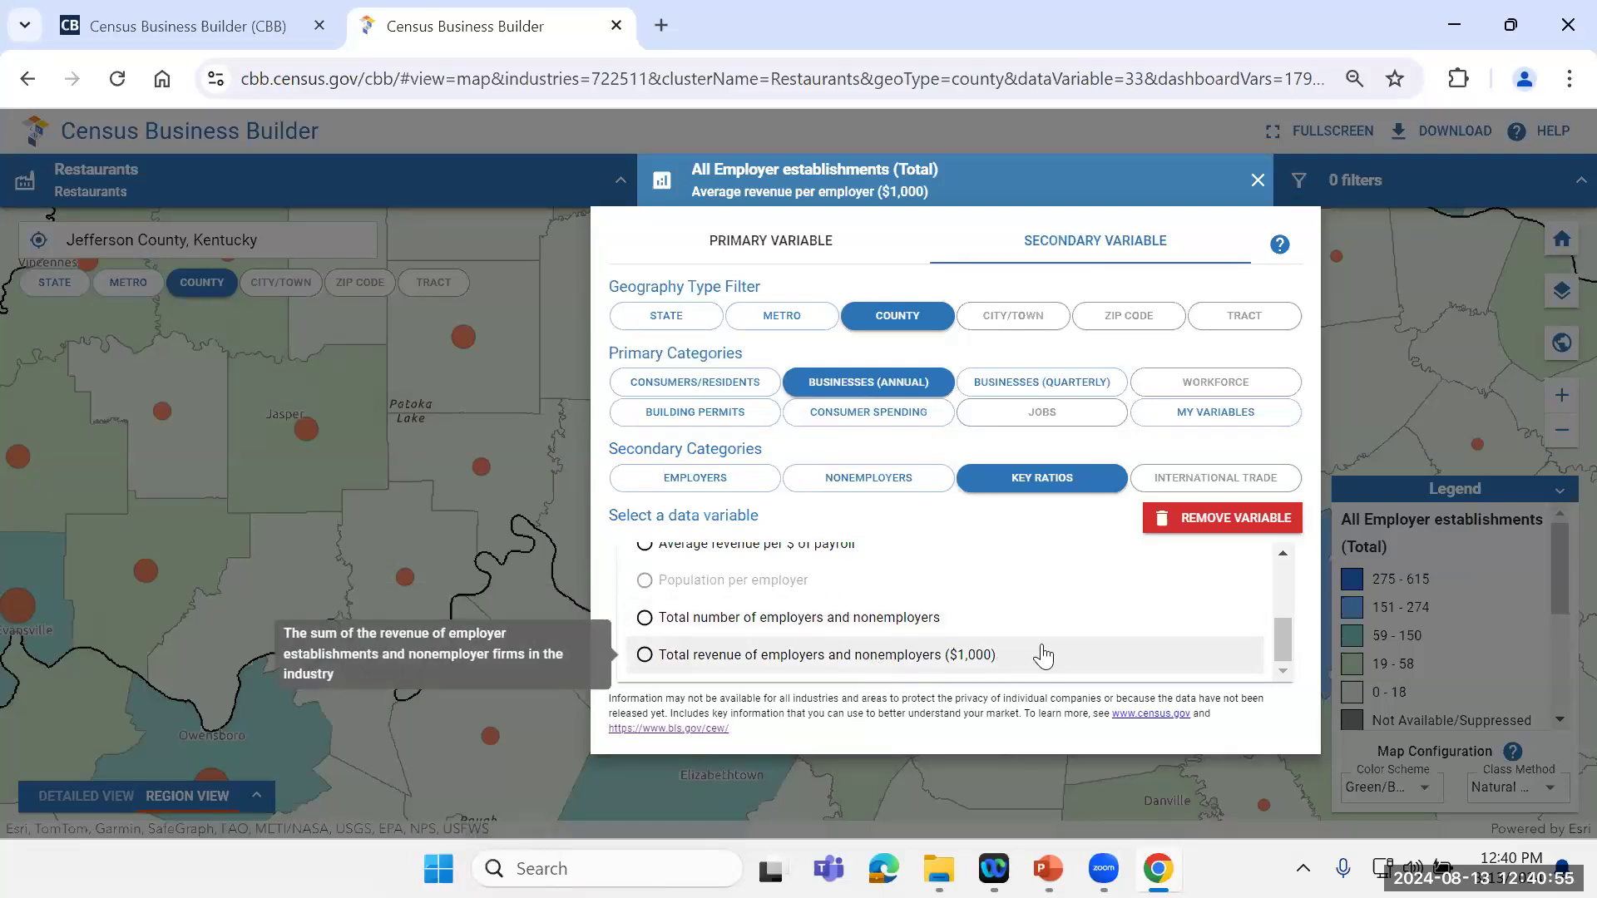
Step: Review the quarterly business variables offered as secondary variables for levels, level change, percent change and location quotient
left_click(1064, 387)
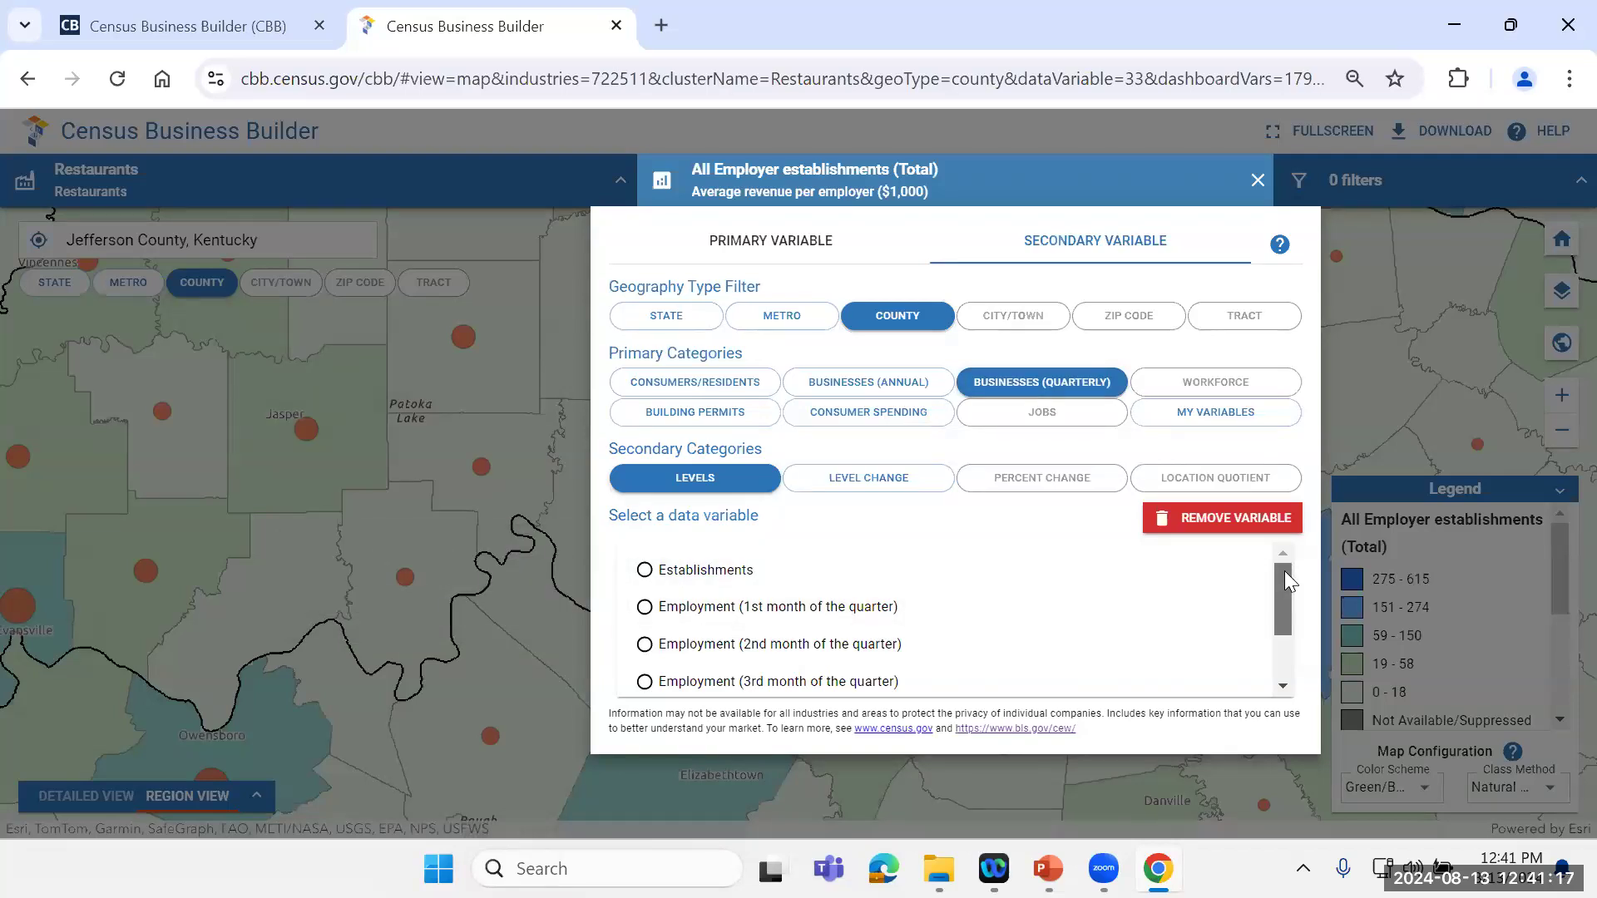
left_click_drag(1285, 571, 1307, 647)
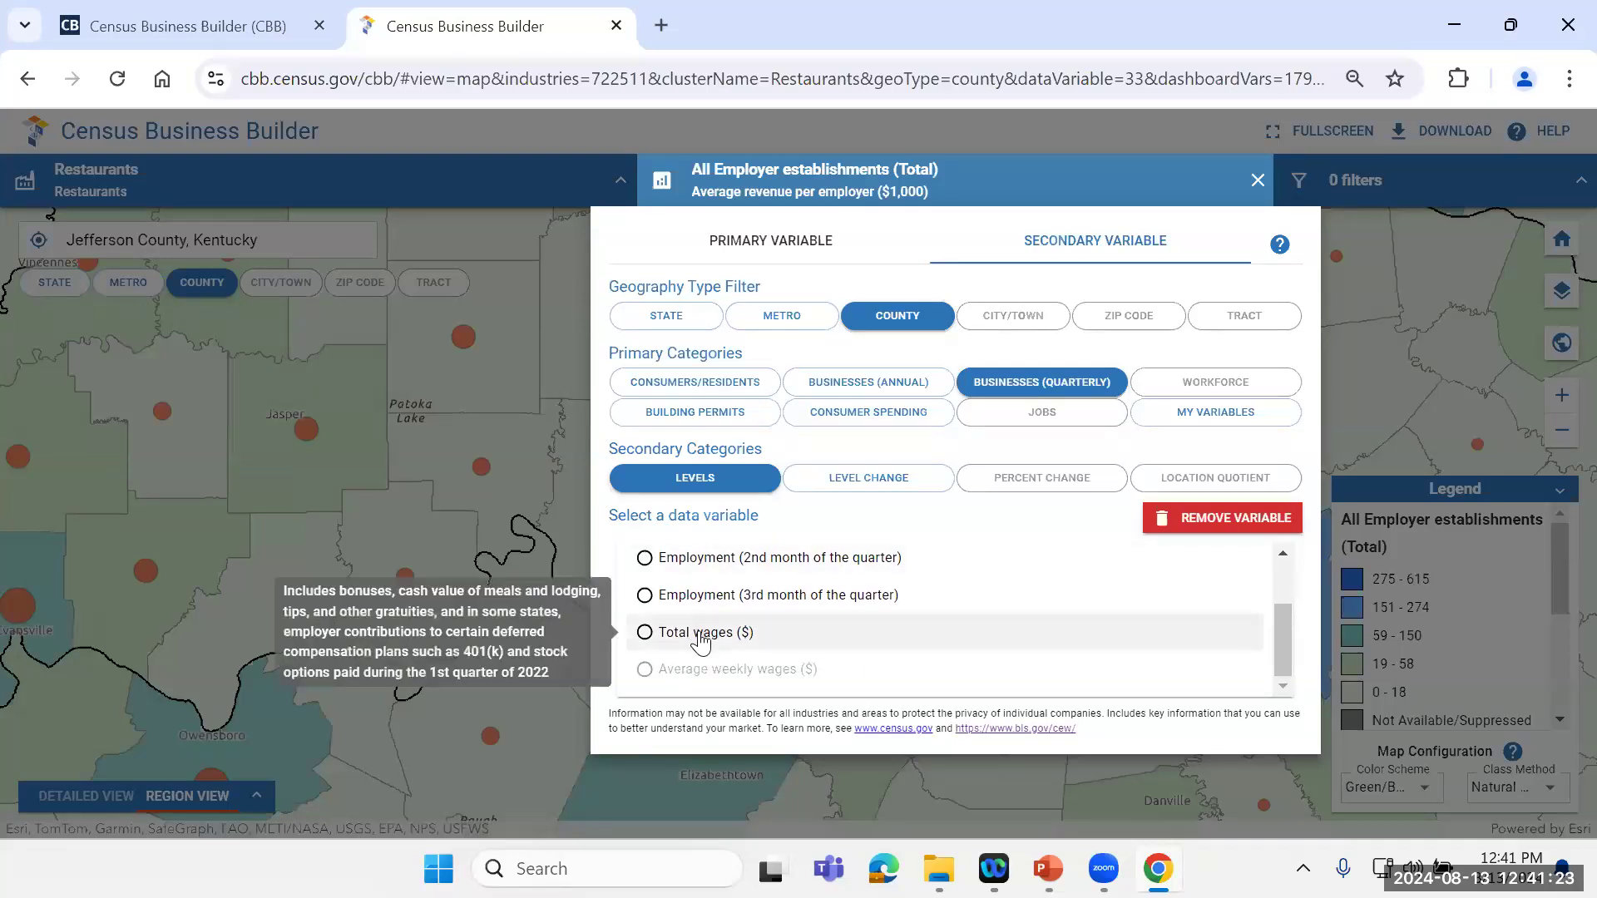
left_click(865, 480)
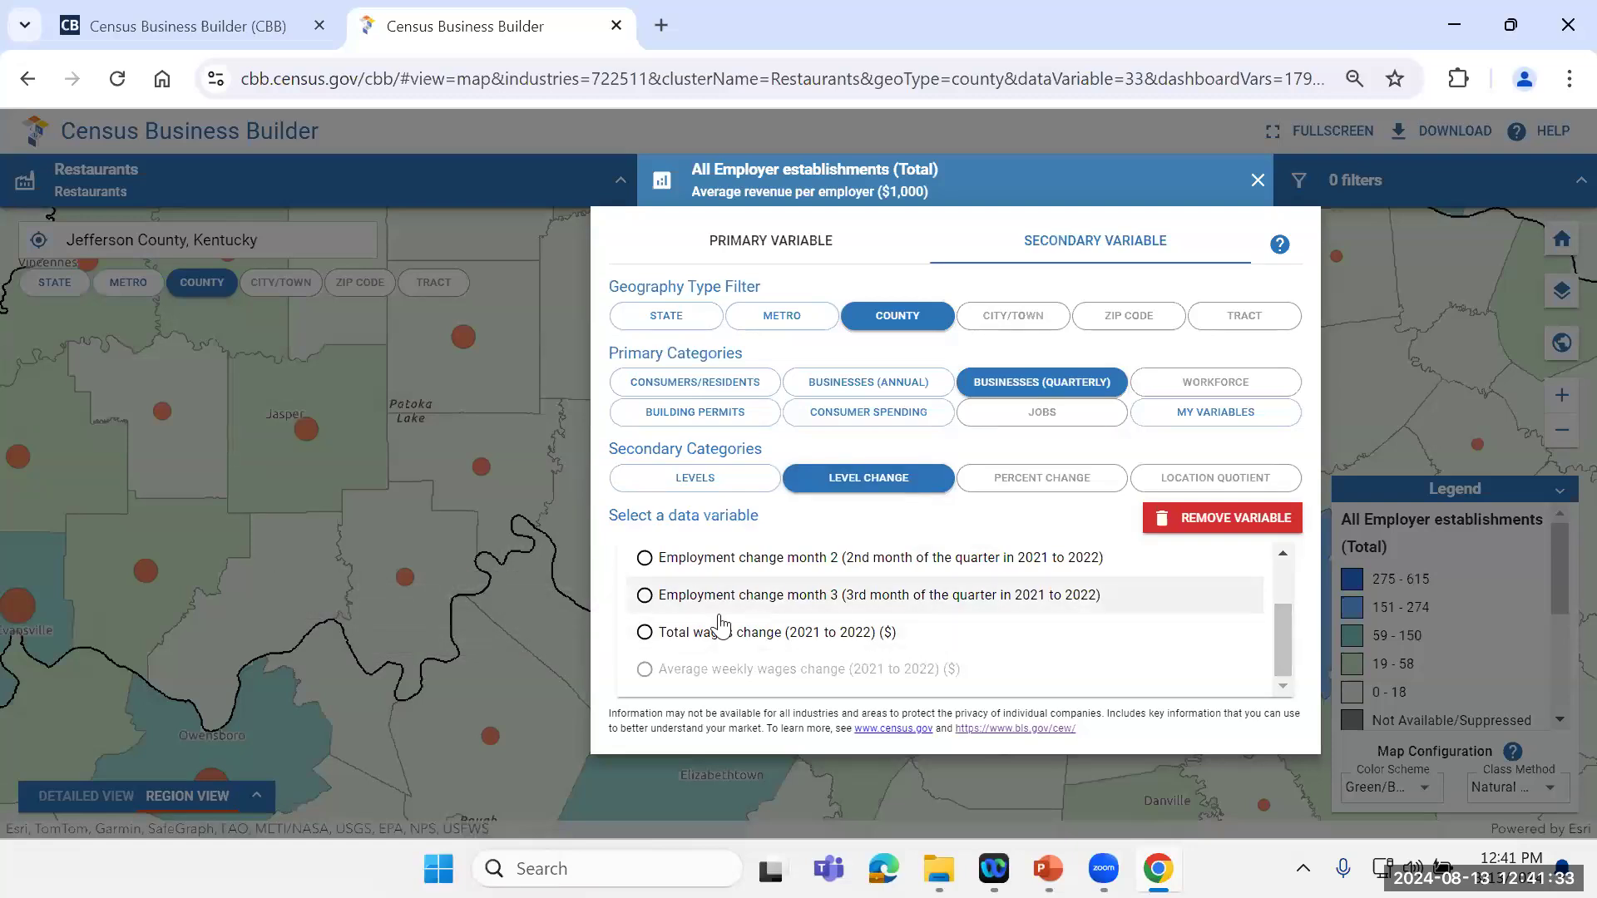
mouse_move(794, 638)
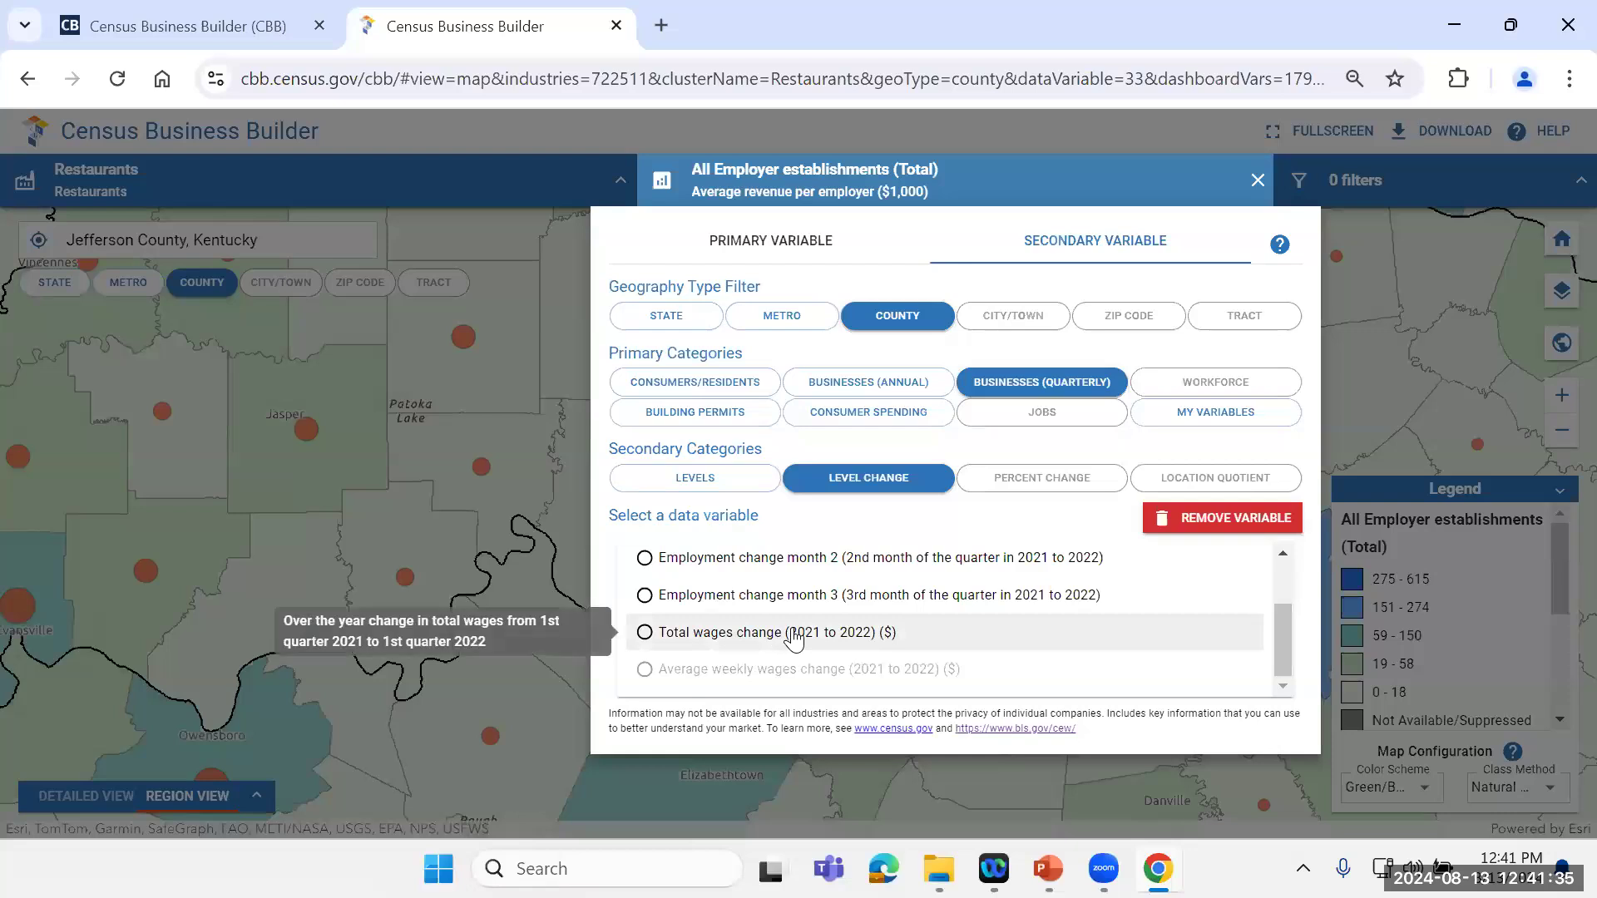
left_click(1045, 484)
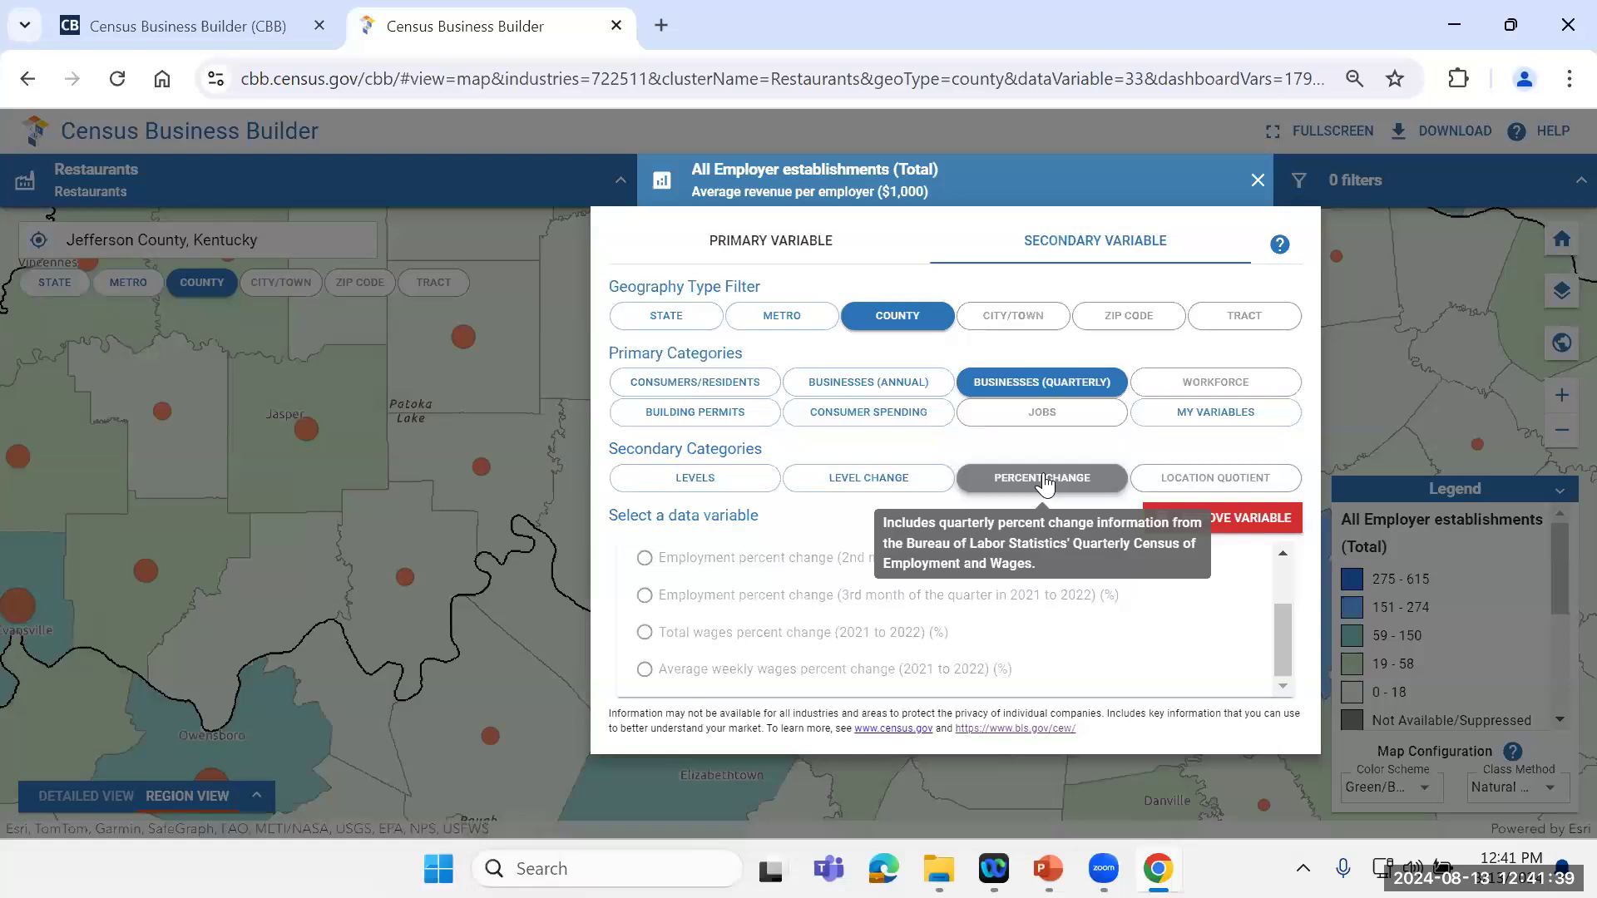
scroll(1291, 604, "up", 2)
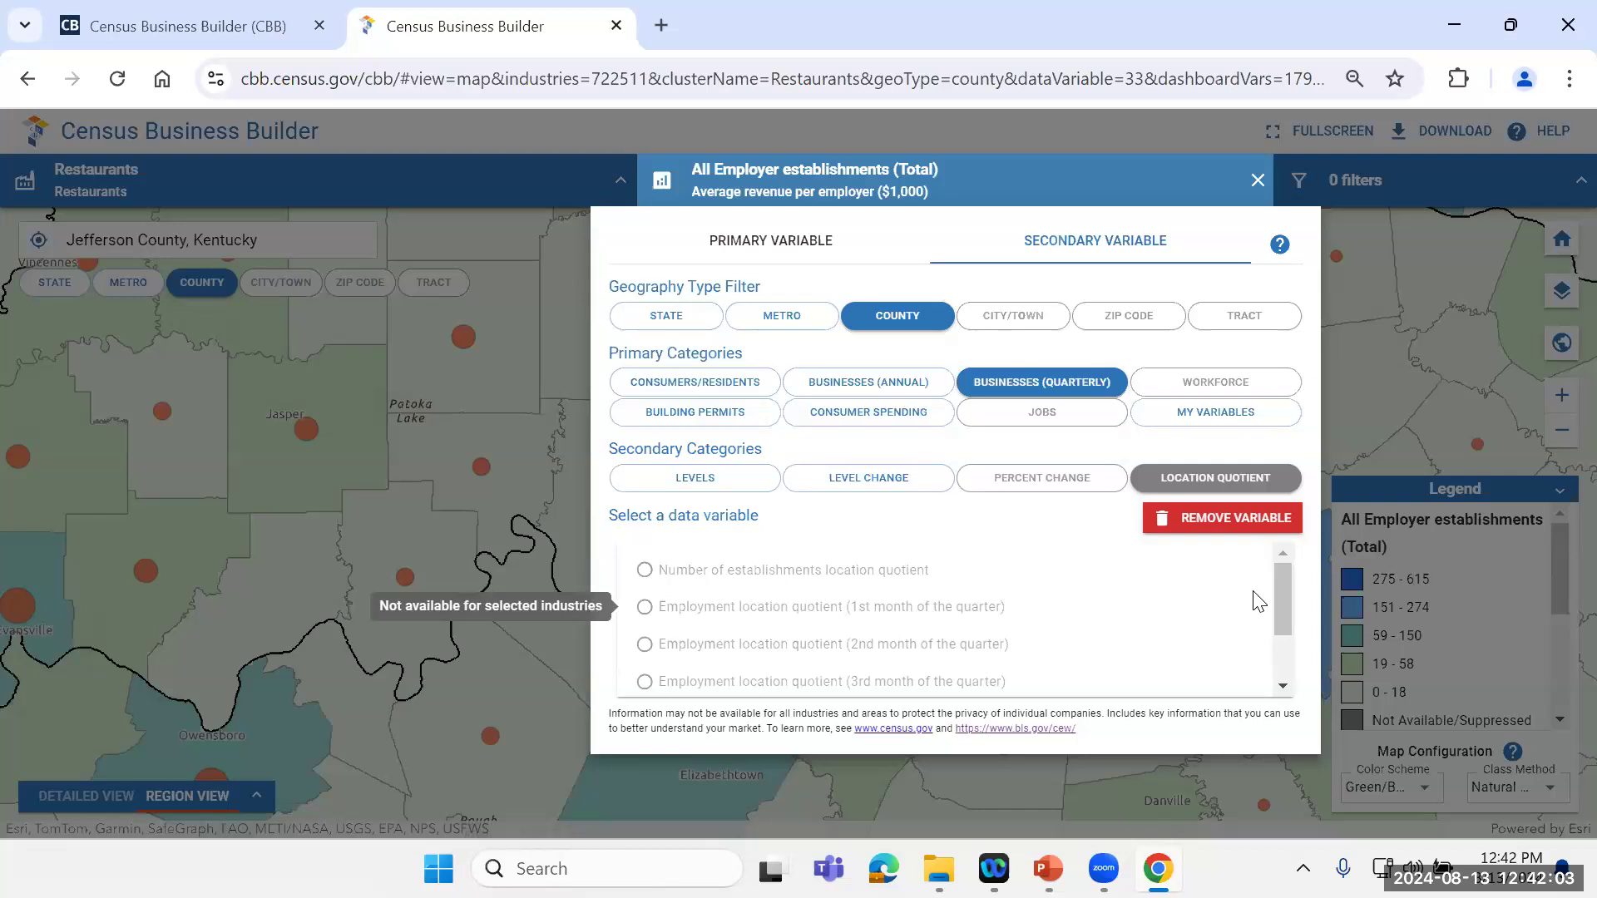
left_click_drag(1283, 592, 1267, 552)
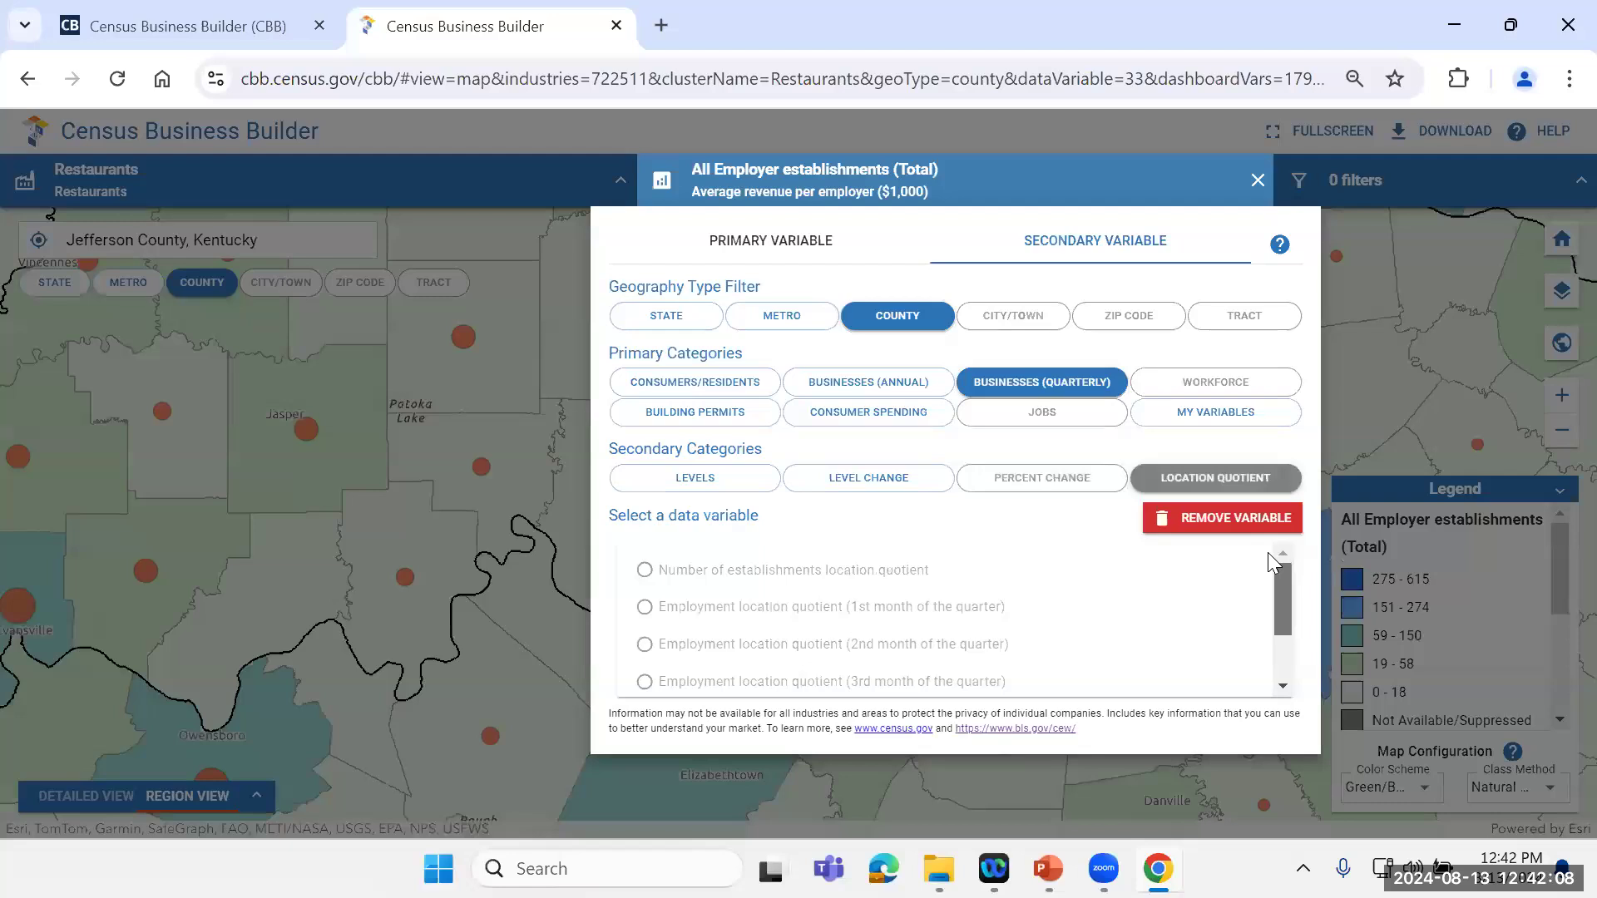
Step: Review the workforce and building permits variables offered as secondary variables
left_click(1233, 390)
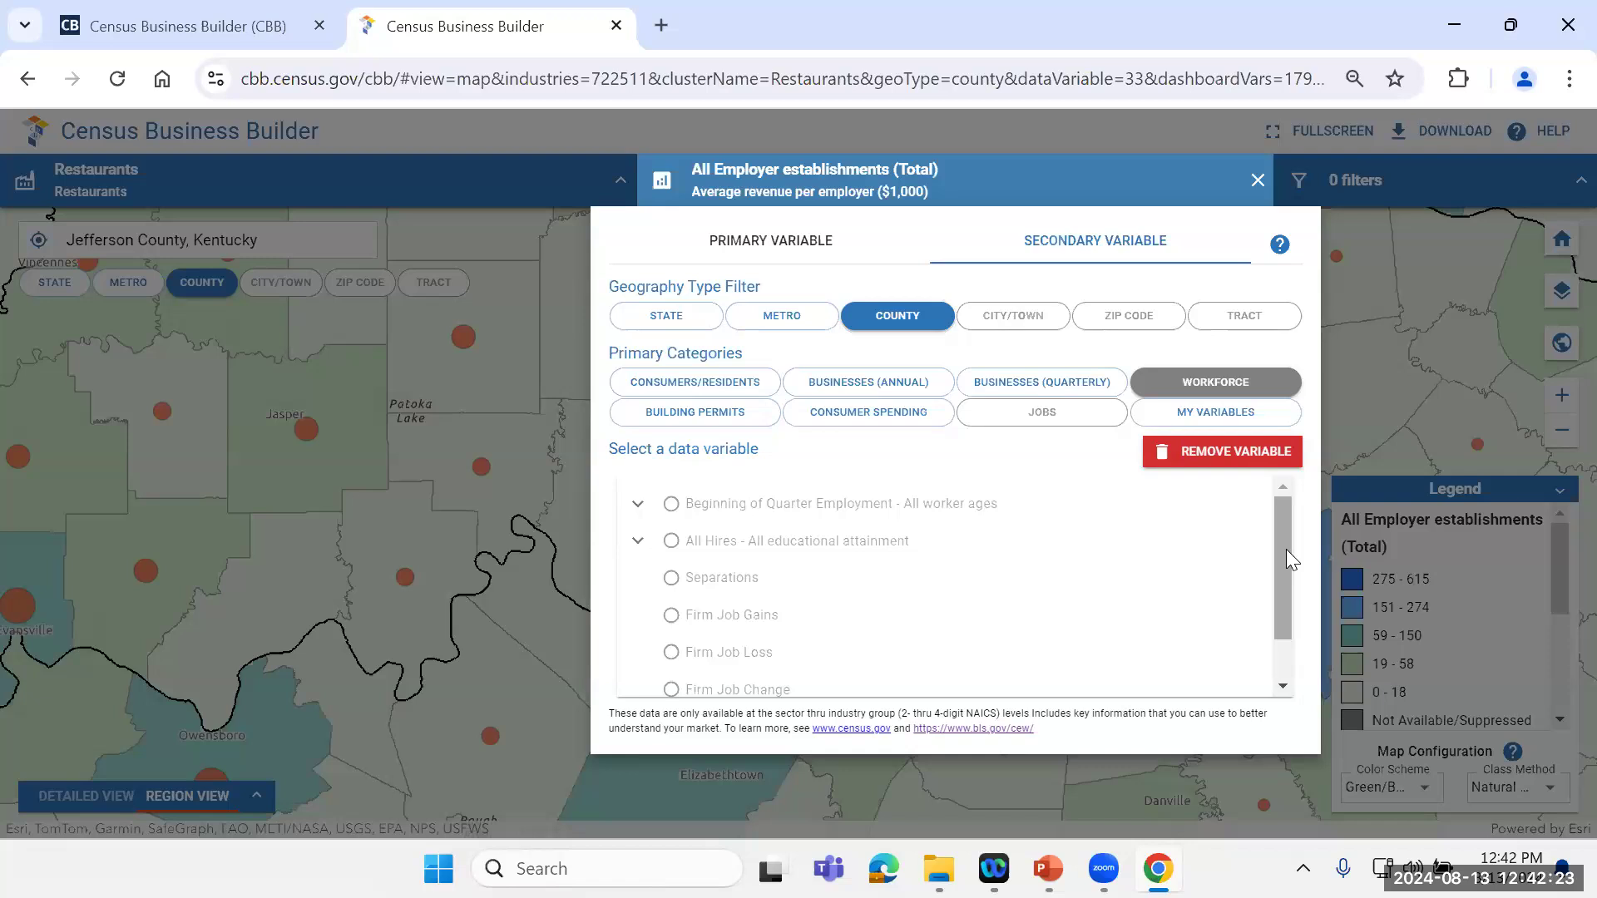
left_click_drag(1286, 576, 1285, 491)
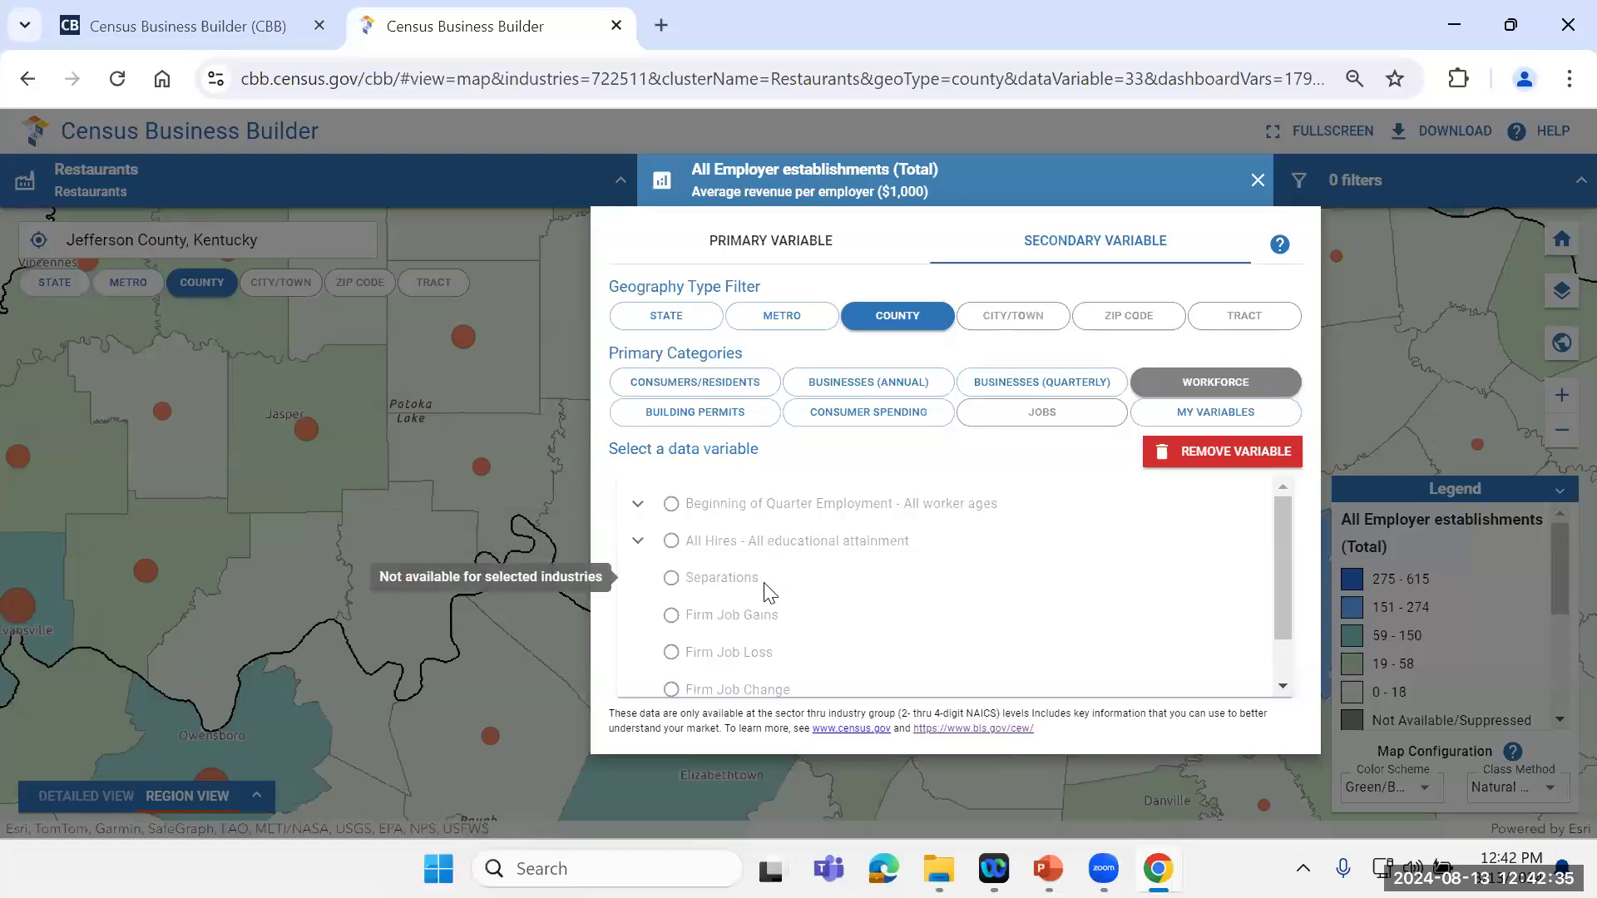
left_click_drag(1285, 551, 1288, 609)
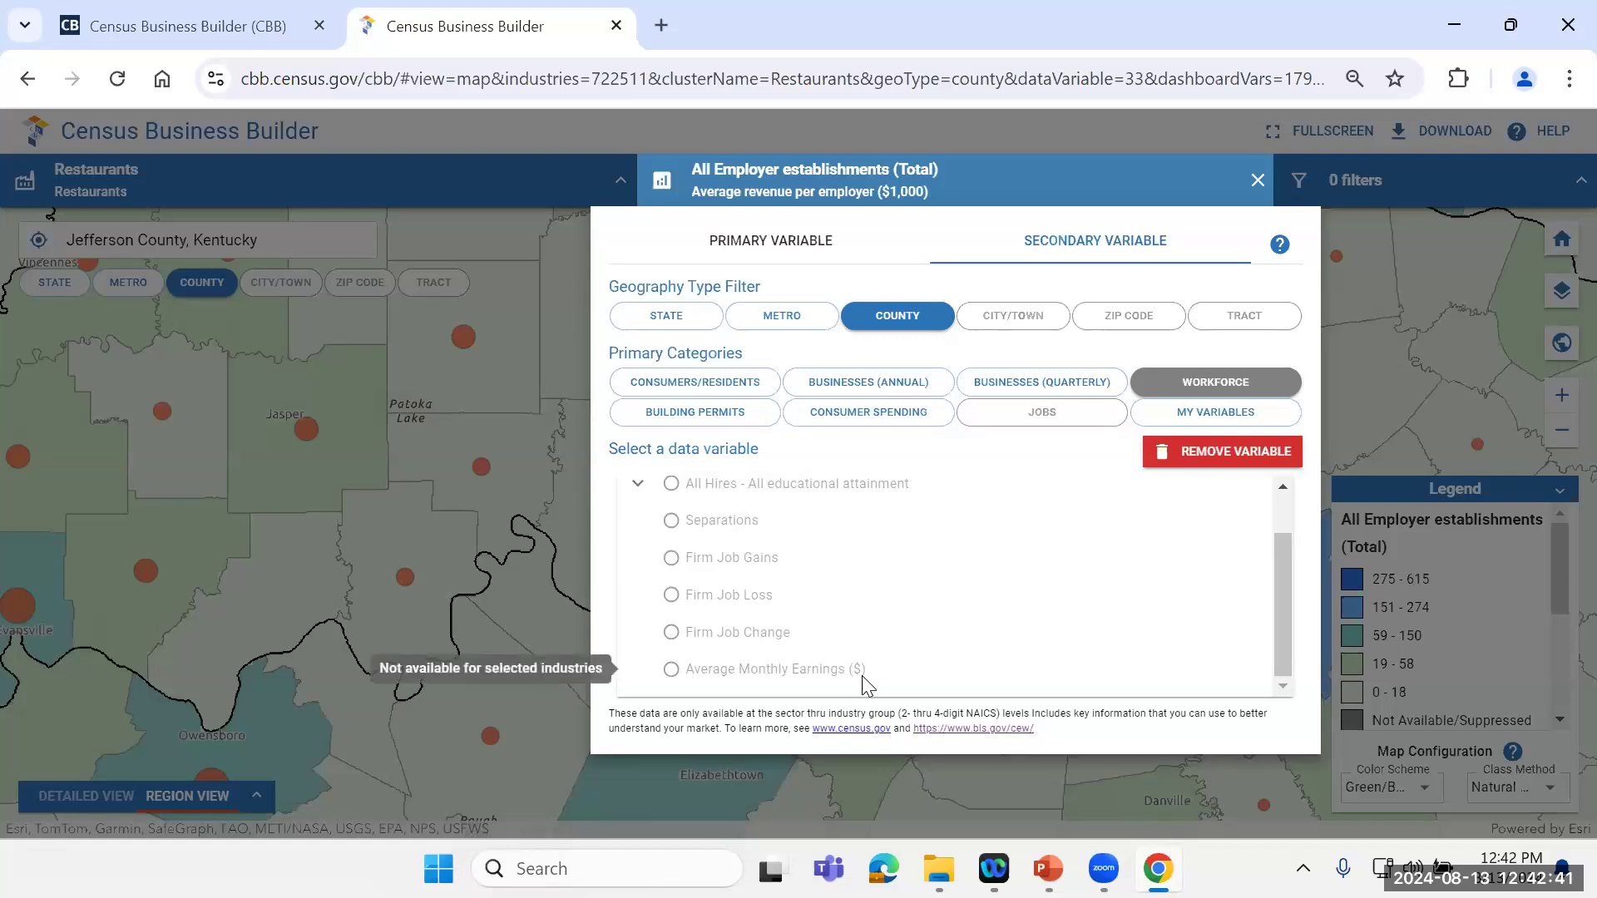
left_click(714, 414)
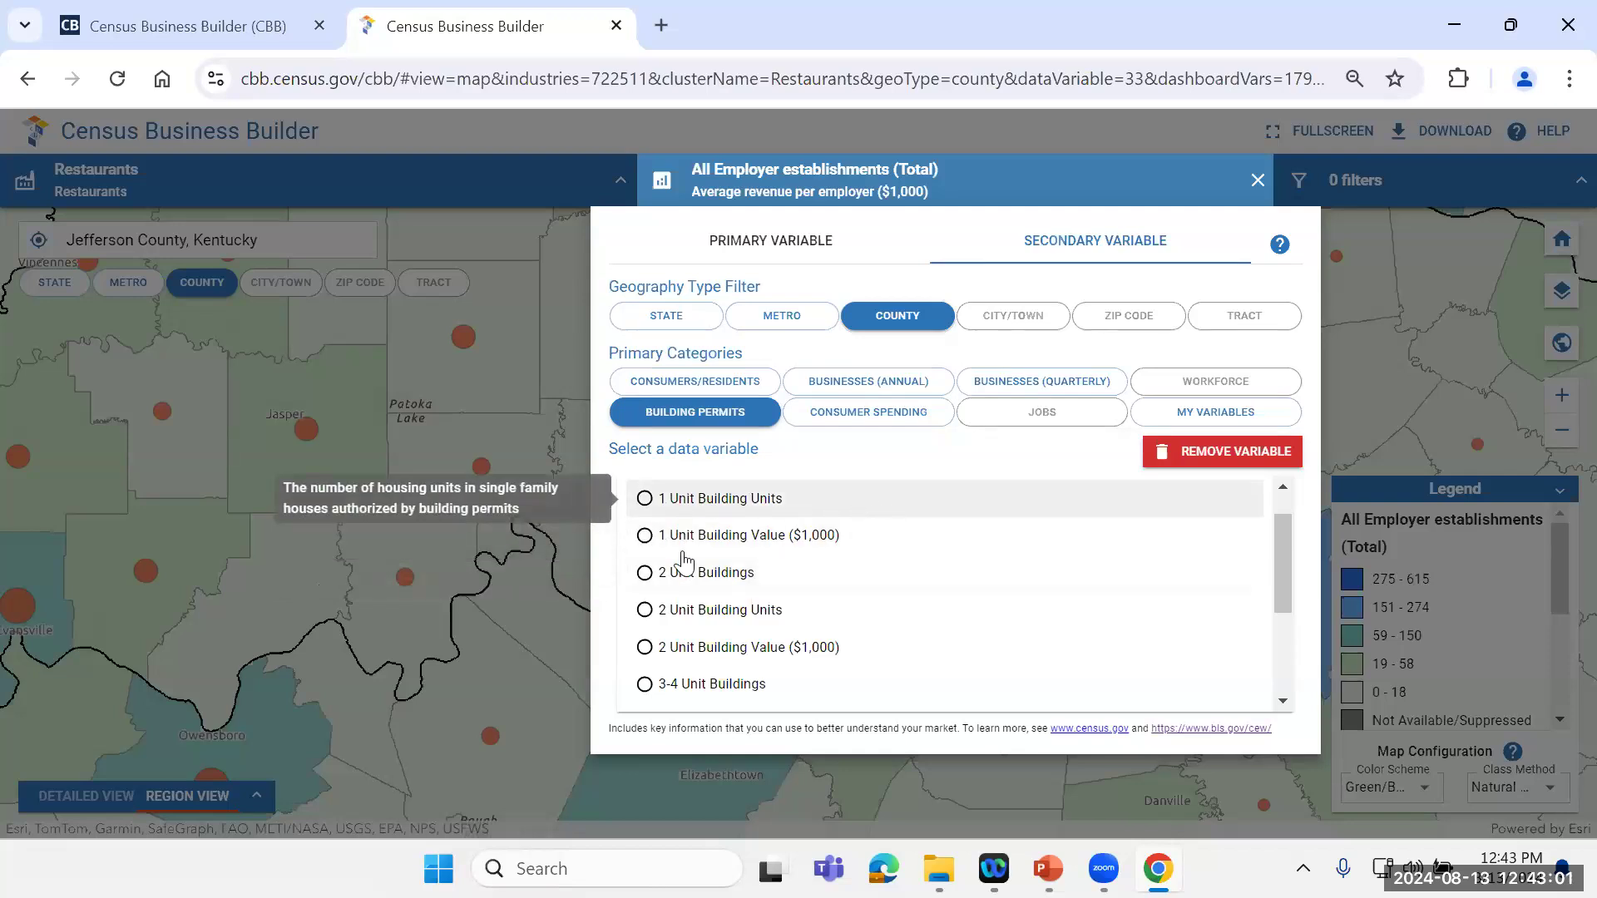
left_click_drag(1286, 544, 1285, 504)
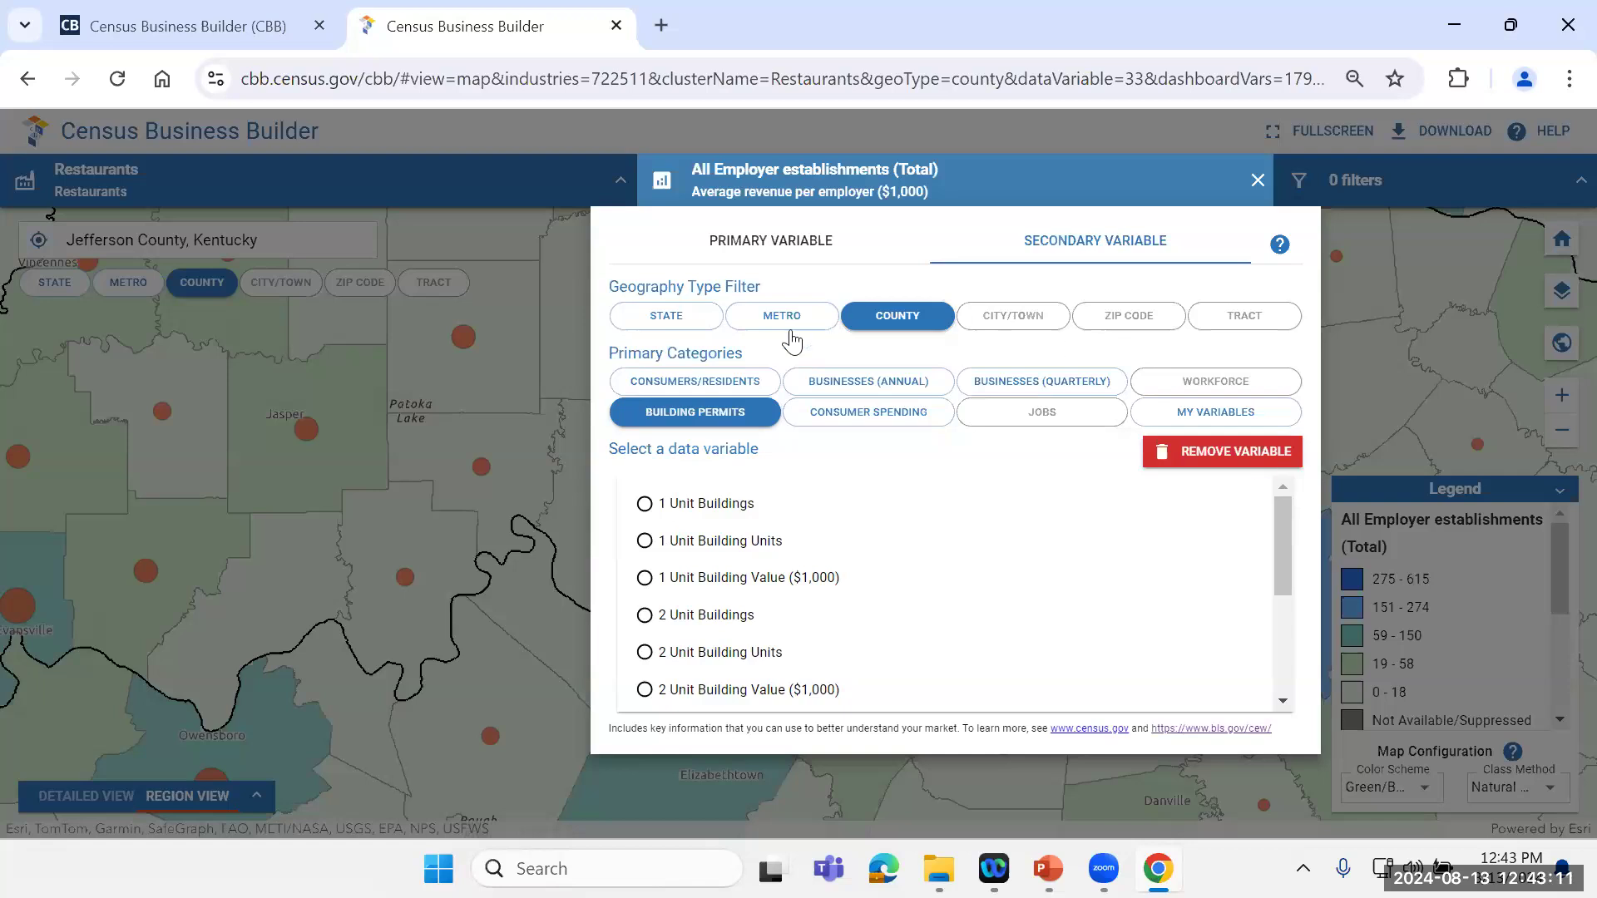
Step: Review the consumer spending variables, including the alcoholic beverages breakdown, plus the jobs and My Variables categories, and return to the map
left_click(837, 427)
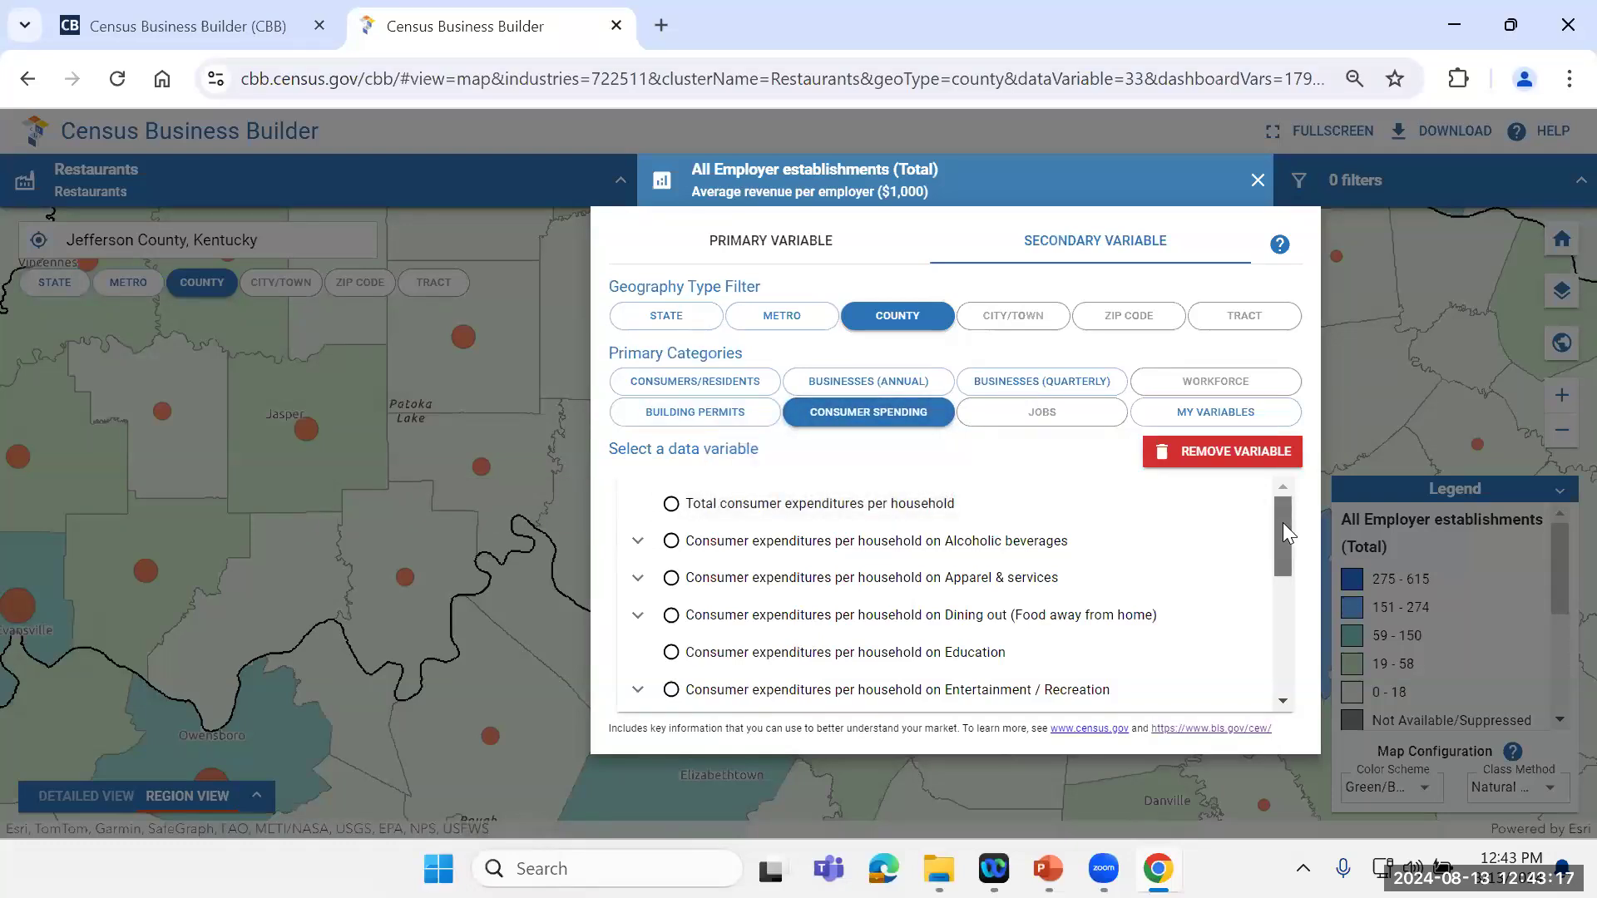
mouse_move(1282, 525)
left_mouse_down()
mouse_move(1301, 602)
mouse_move(1312, 545)
mouse_move(1279, 524)
left_mouse_up()
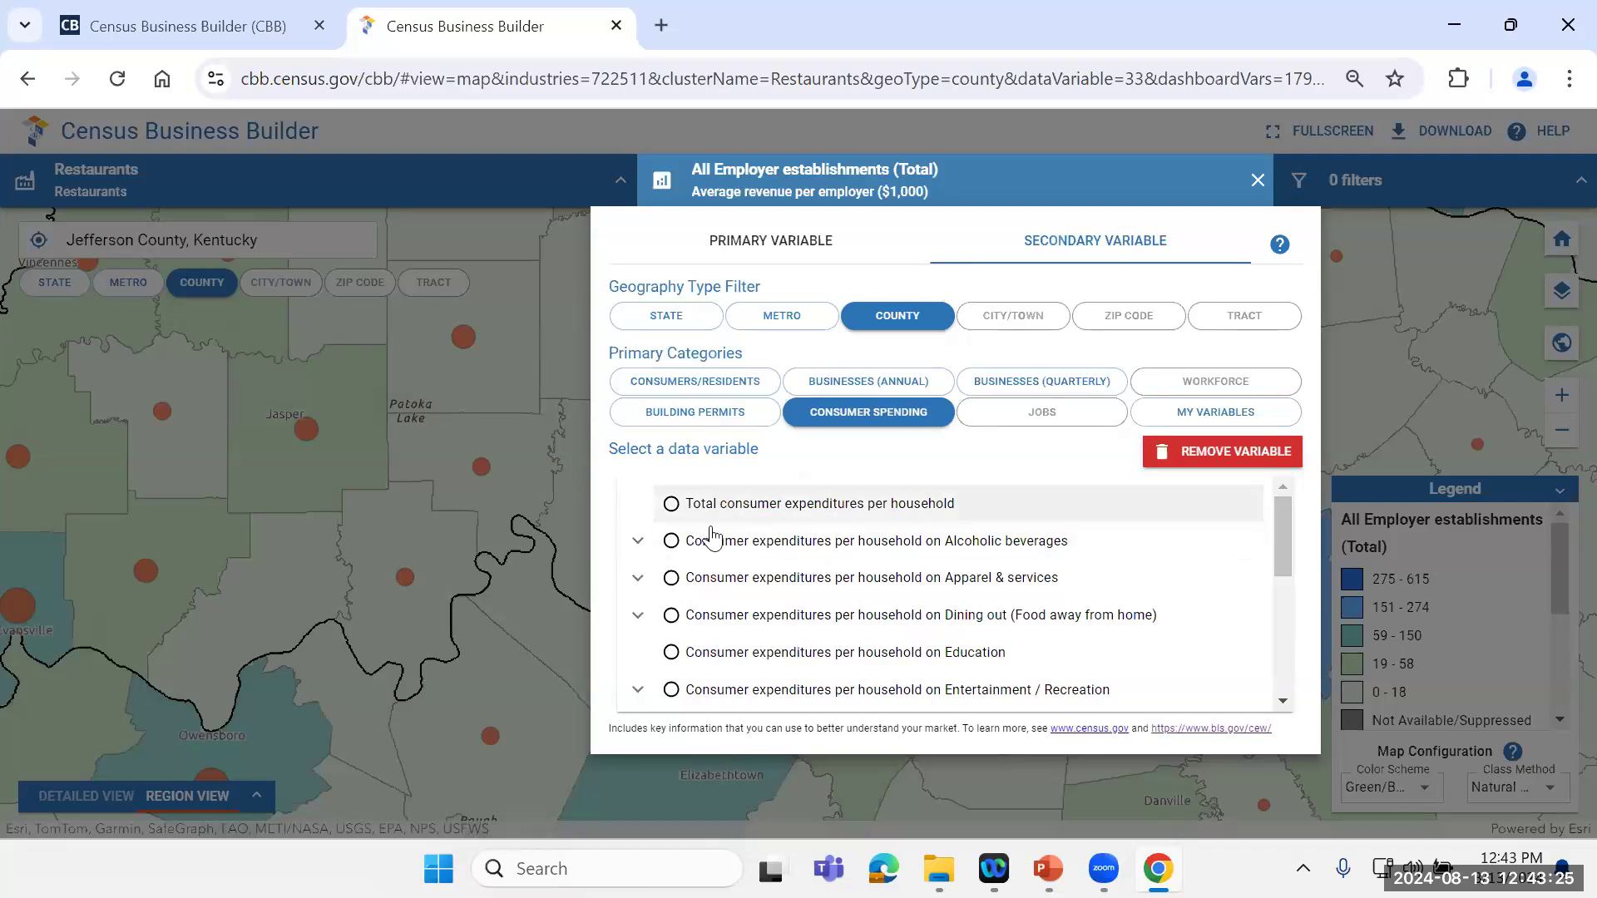
left_click(638, 540)
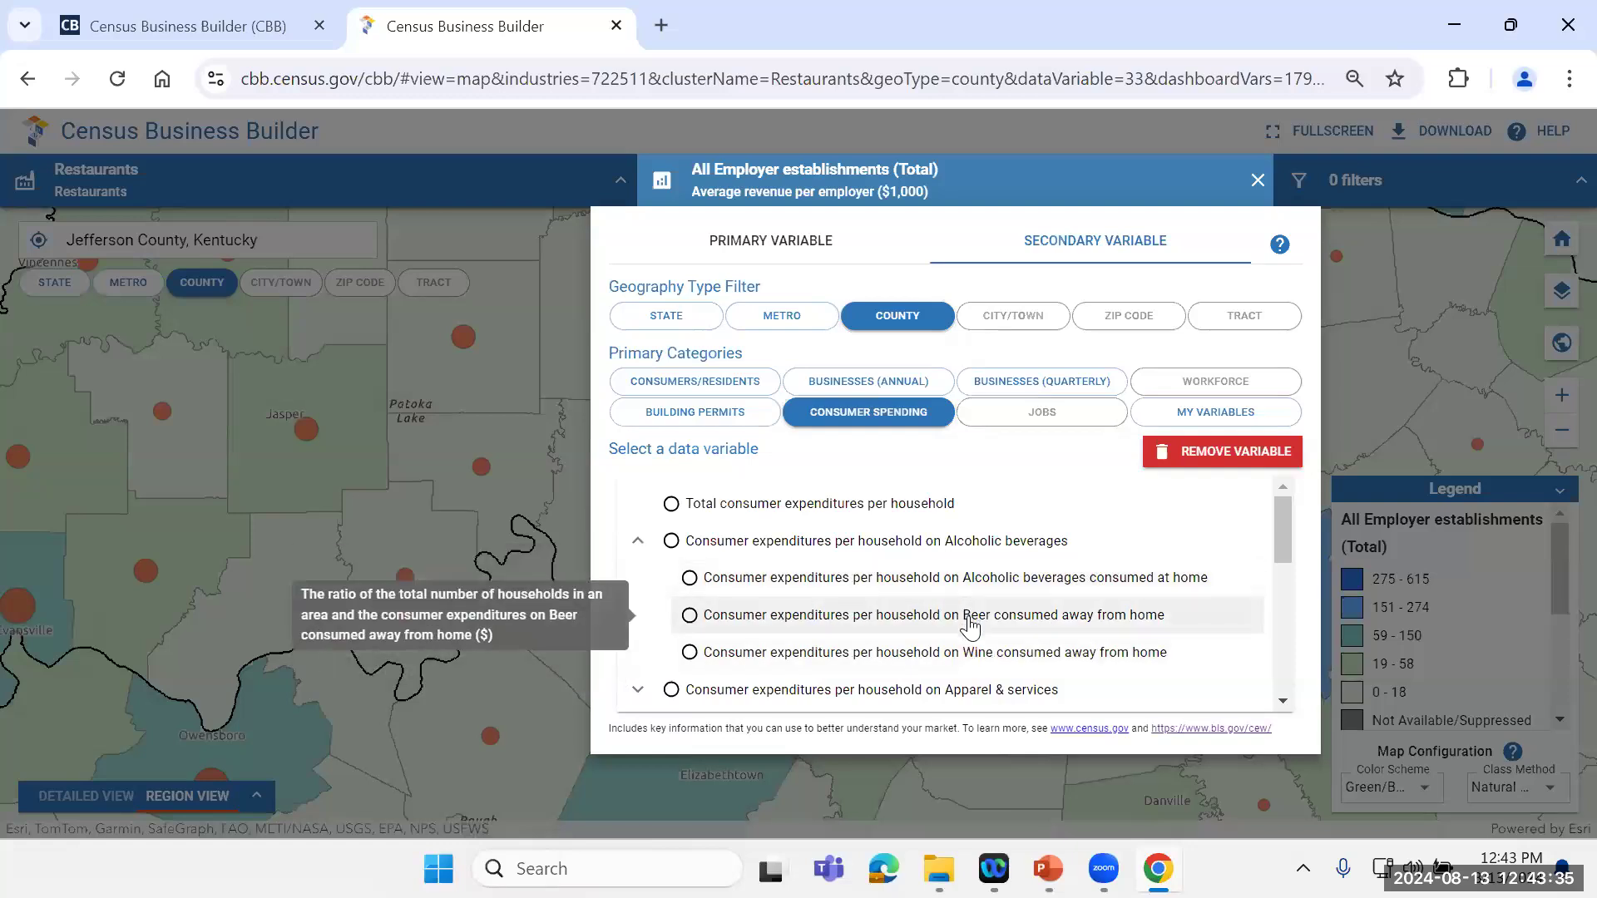
left_click_drag(1284, 513, 1291, 561)
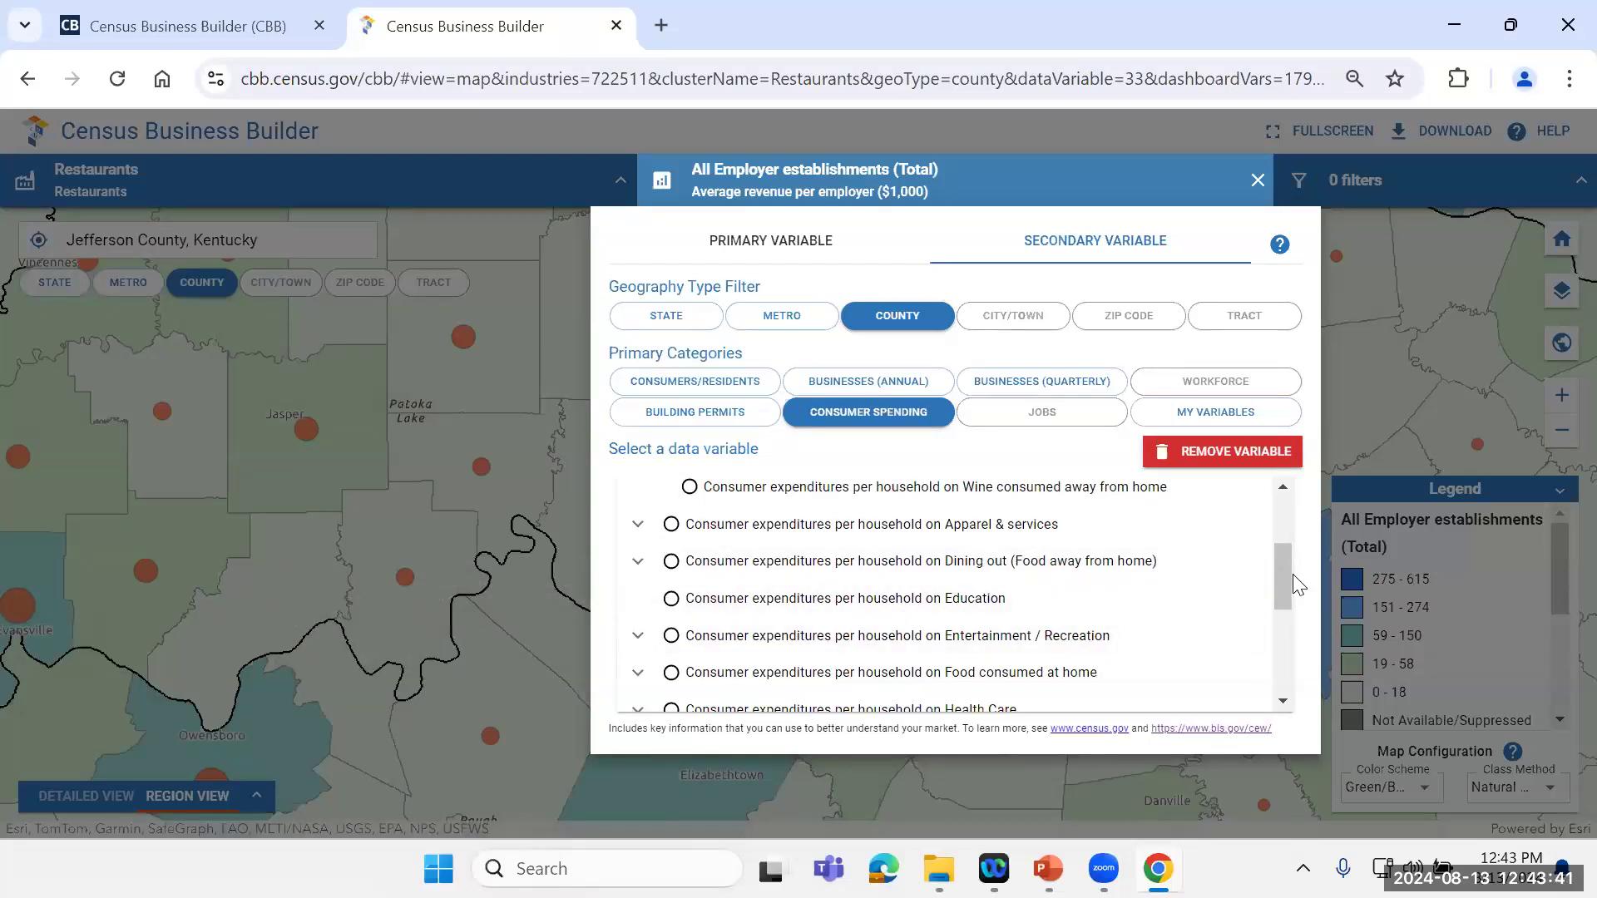
left_click(1050, 425)
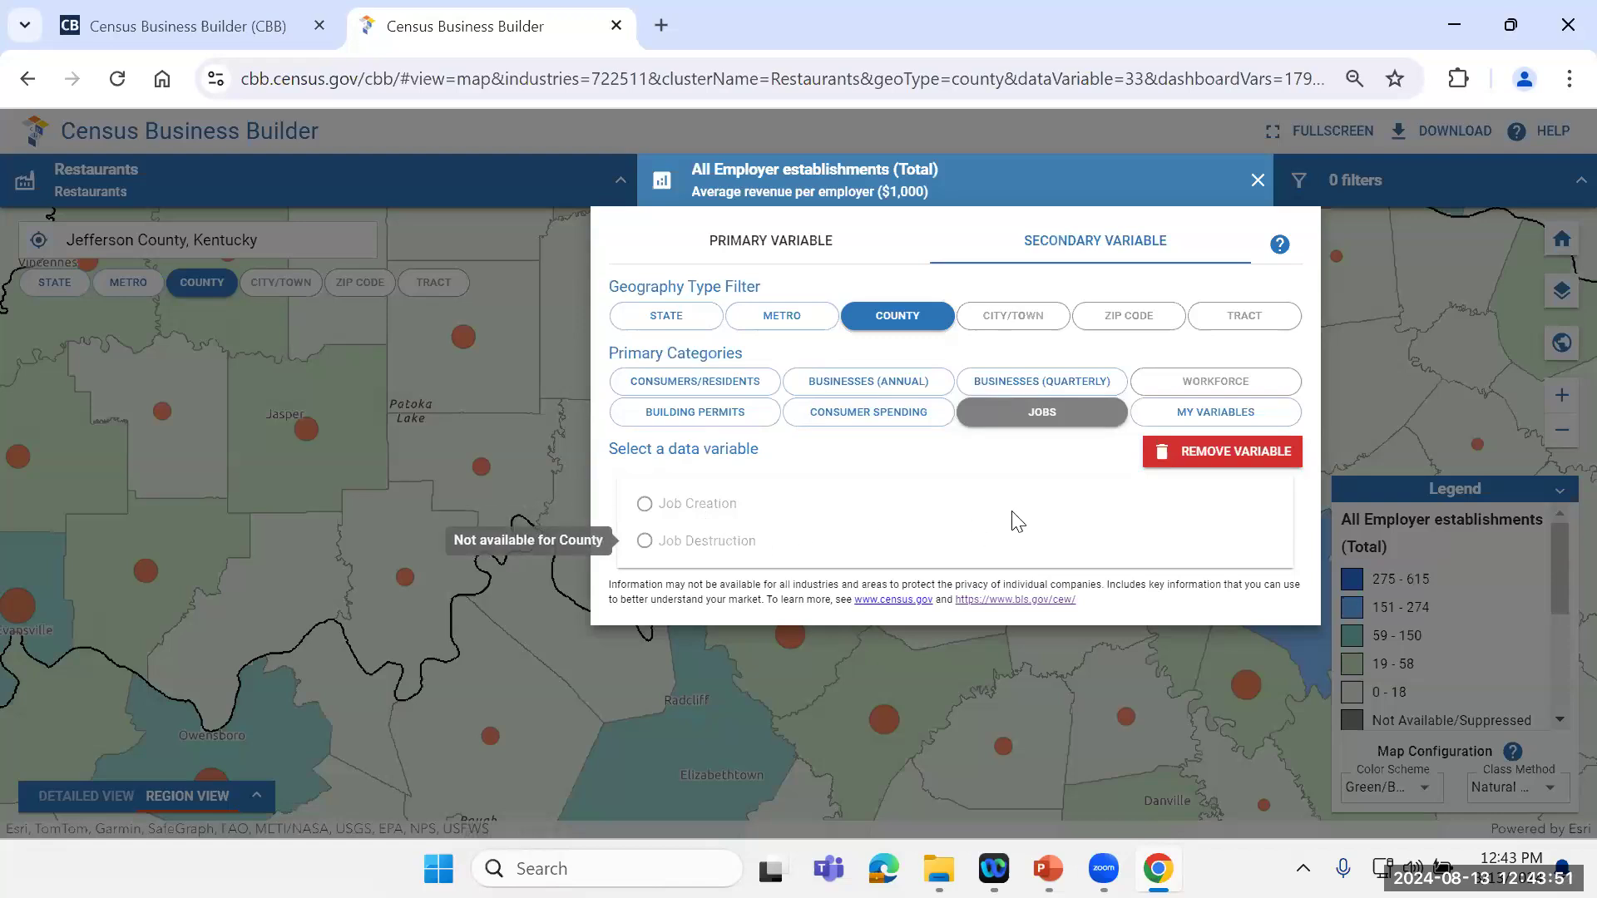
left_click(1228, 418)
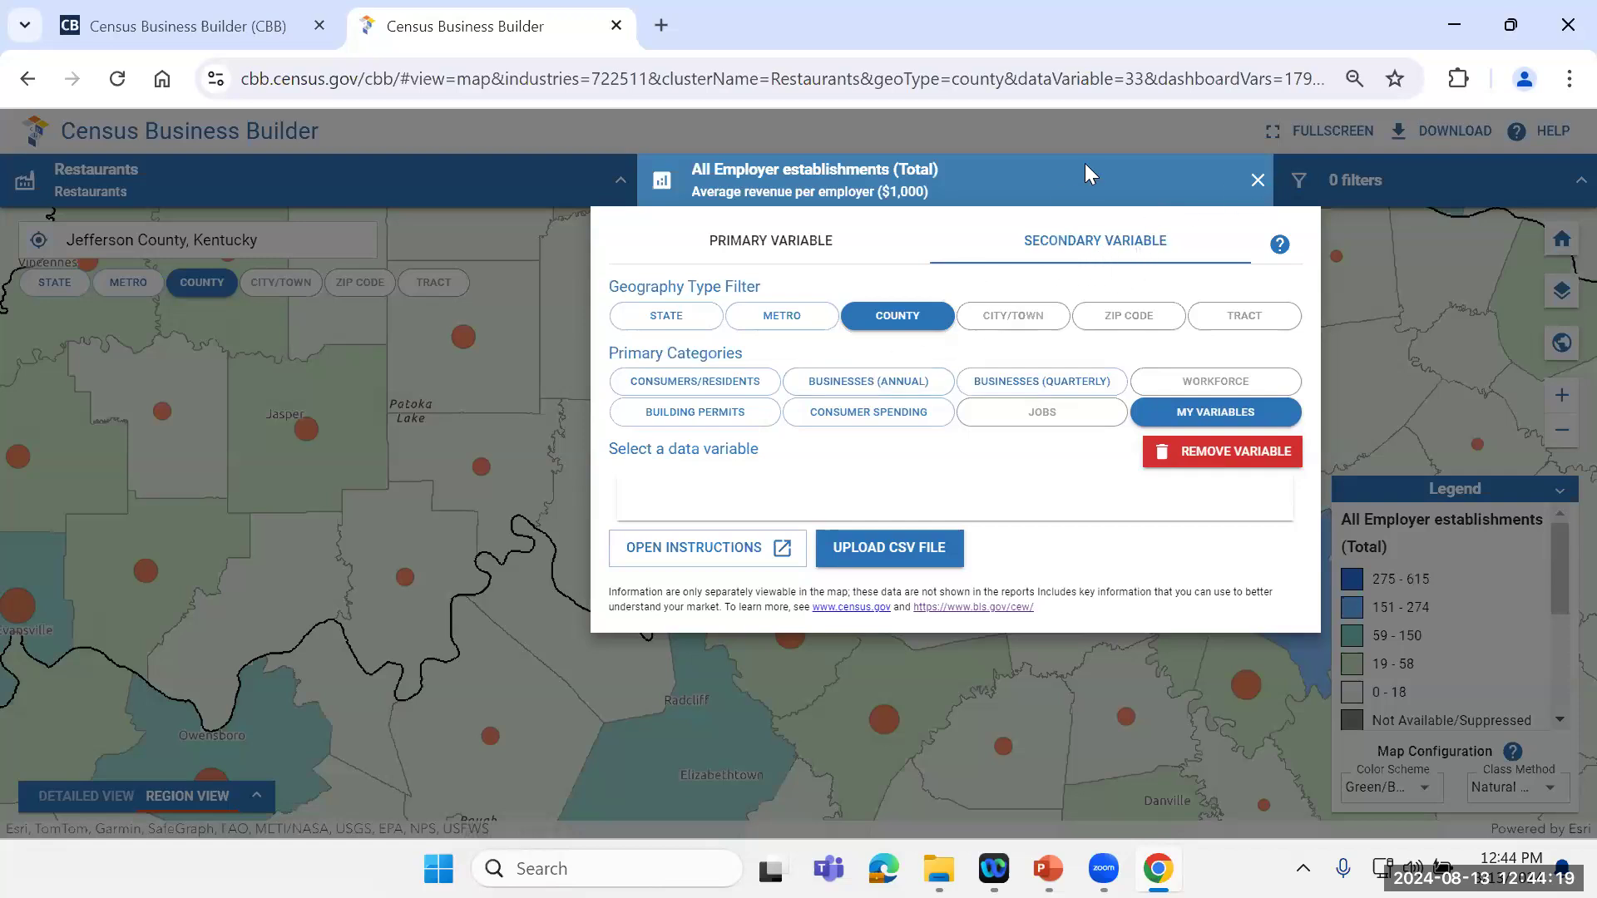
left_click(1256, 181)
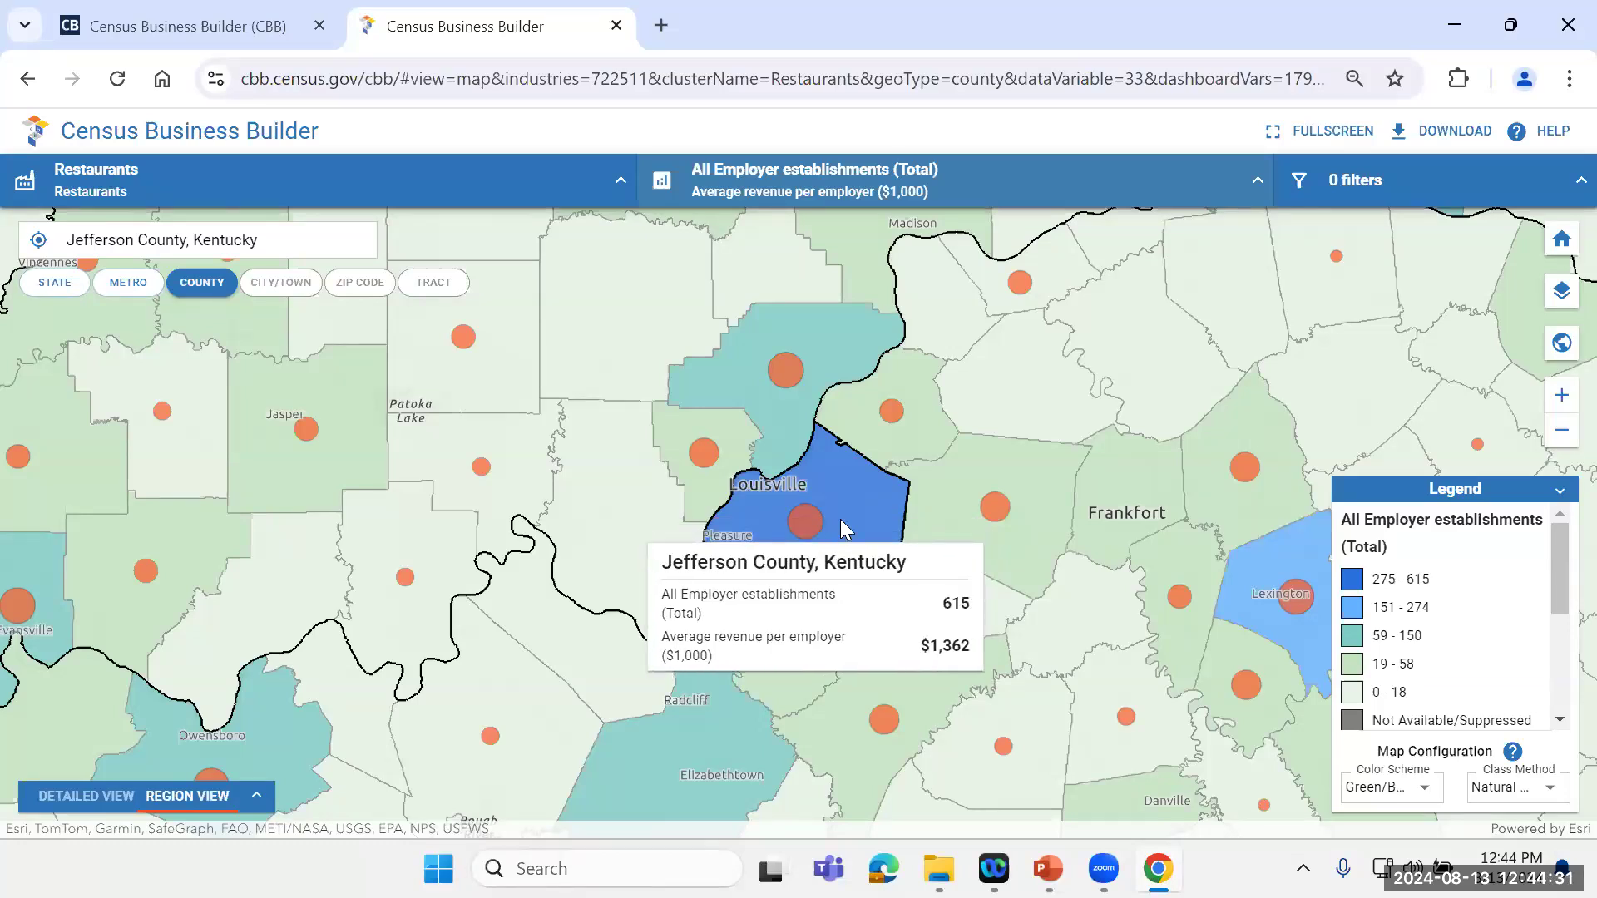
Step: Add a county map filter on Average income from the socioeconomic characteristics of consumers and residents
left_click(1476, 195)
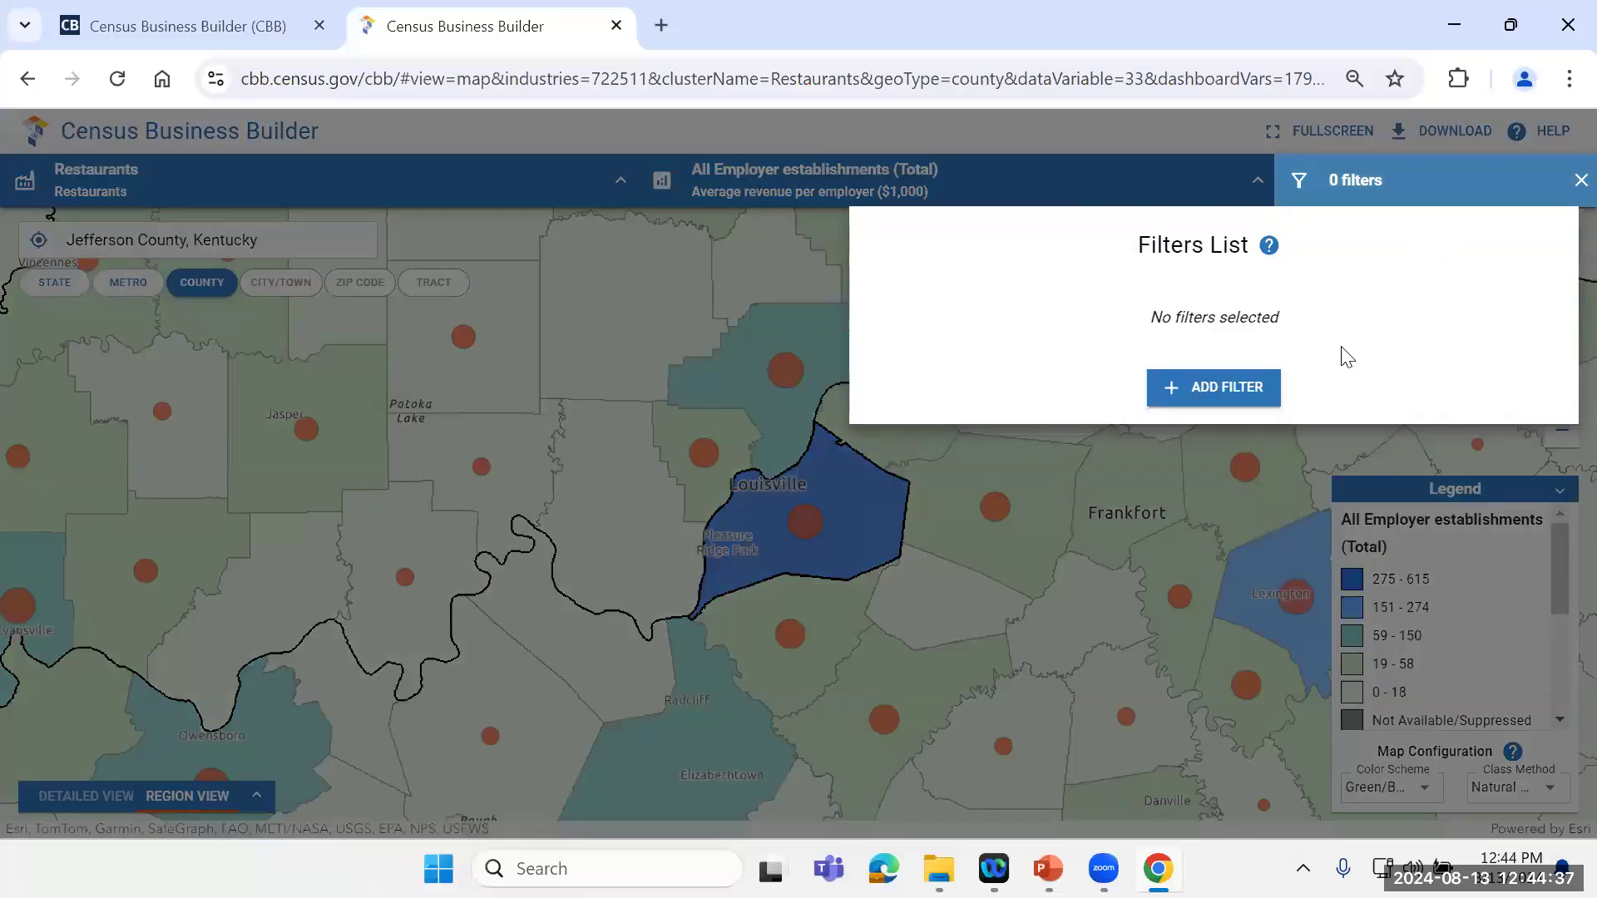
left_click(1235, 403)
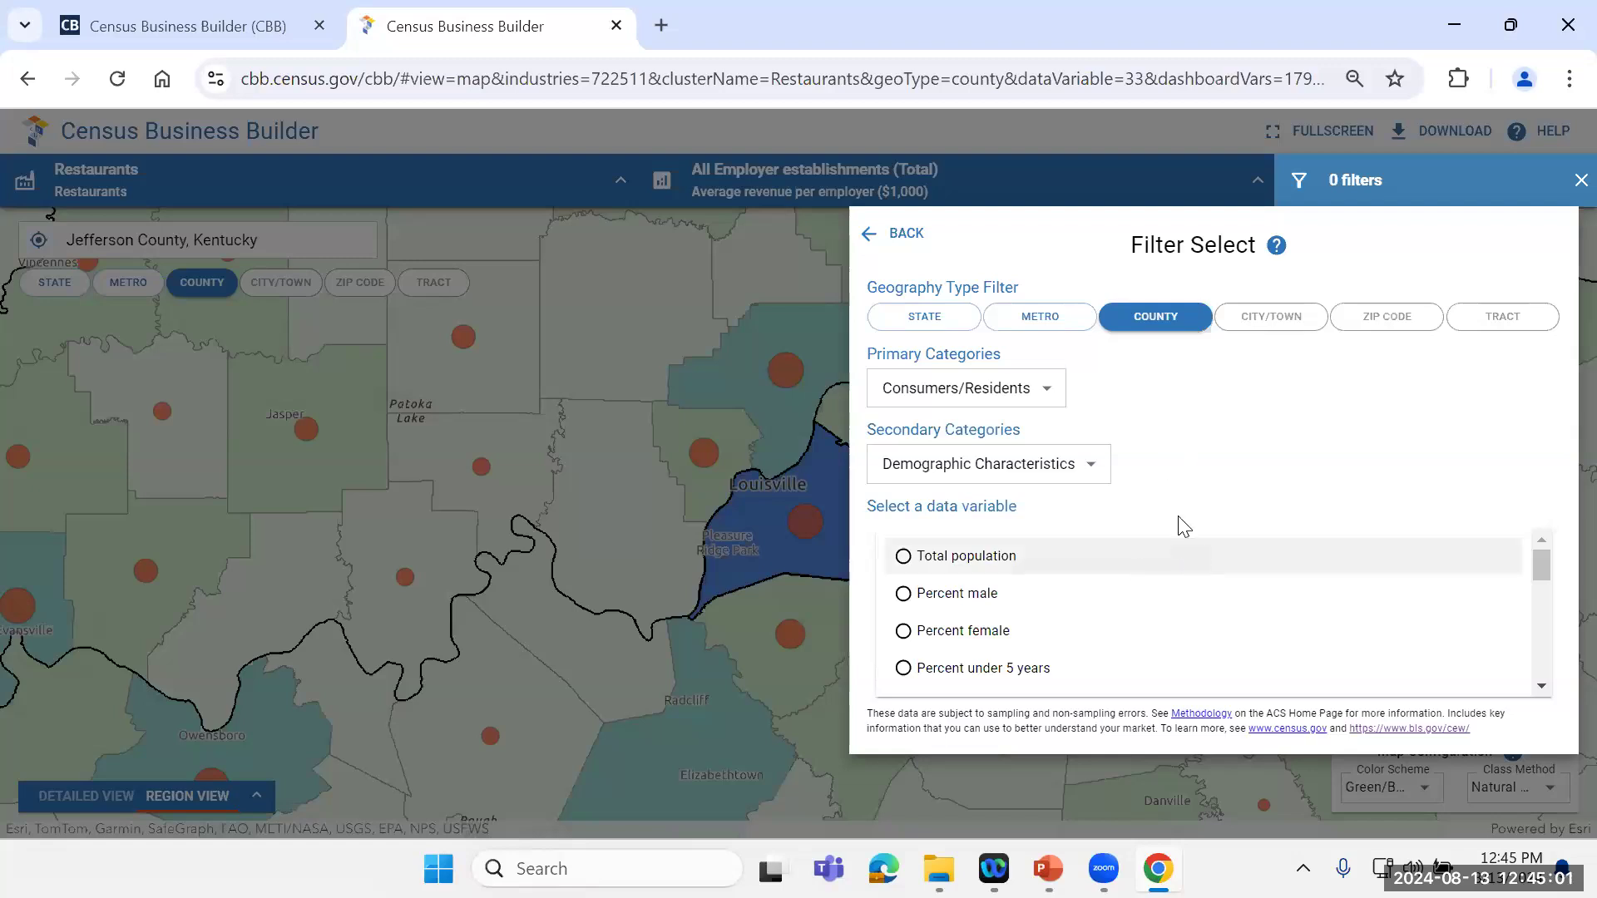
left_click(1082, 465)
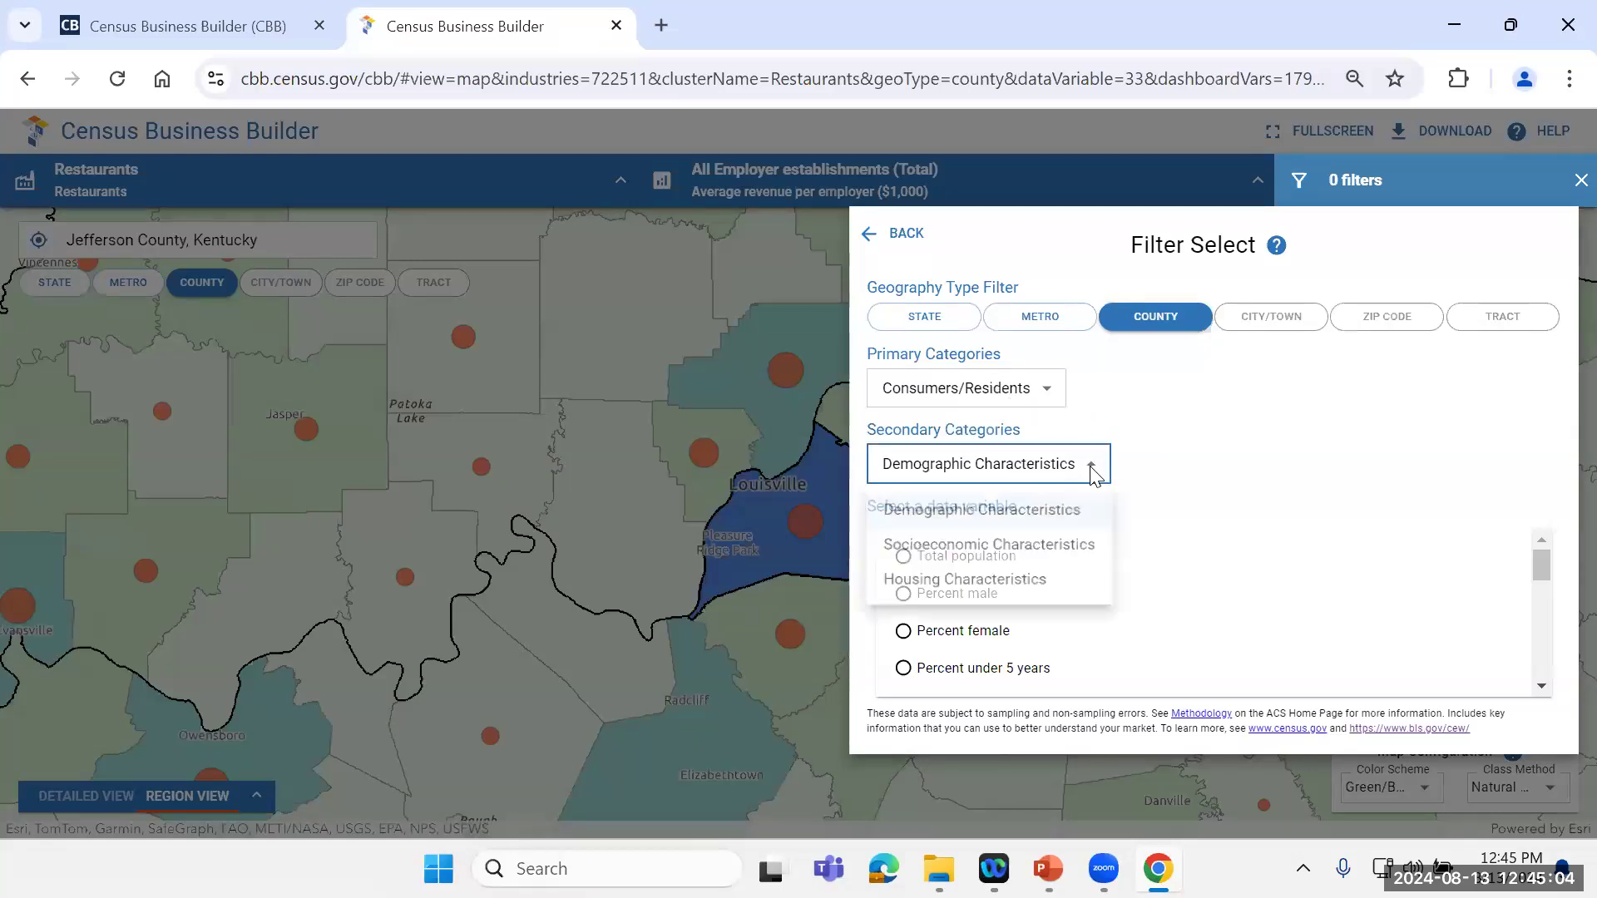
left_click(957, 549)
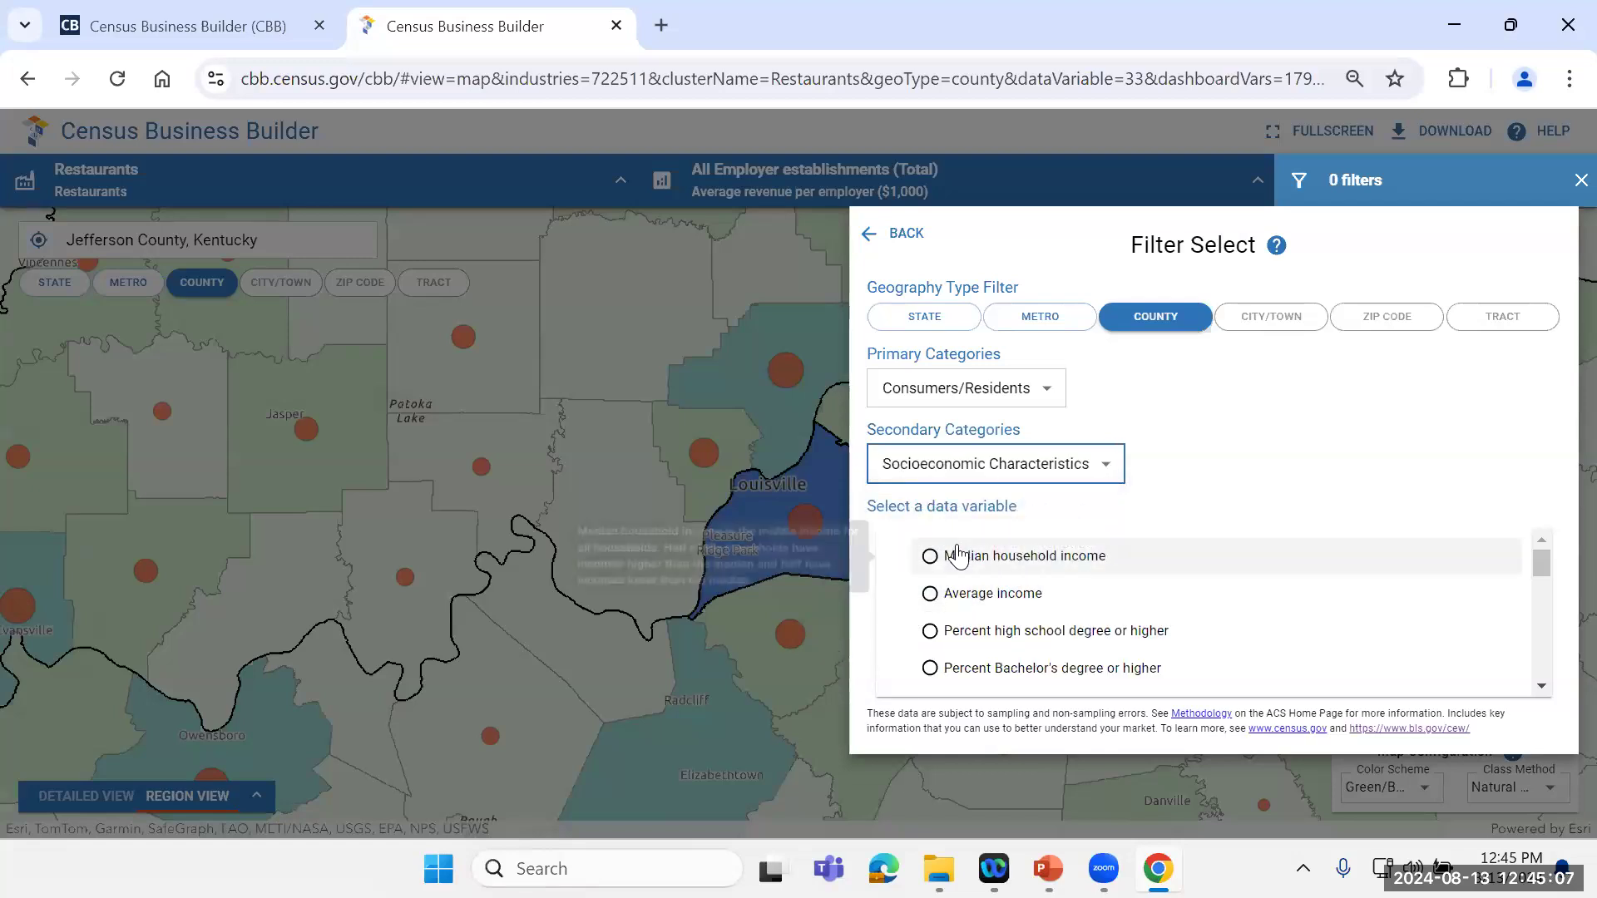
left_click(928, 593)
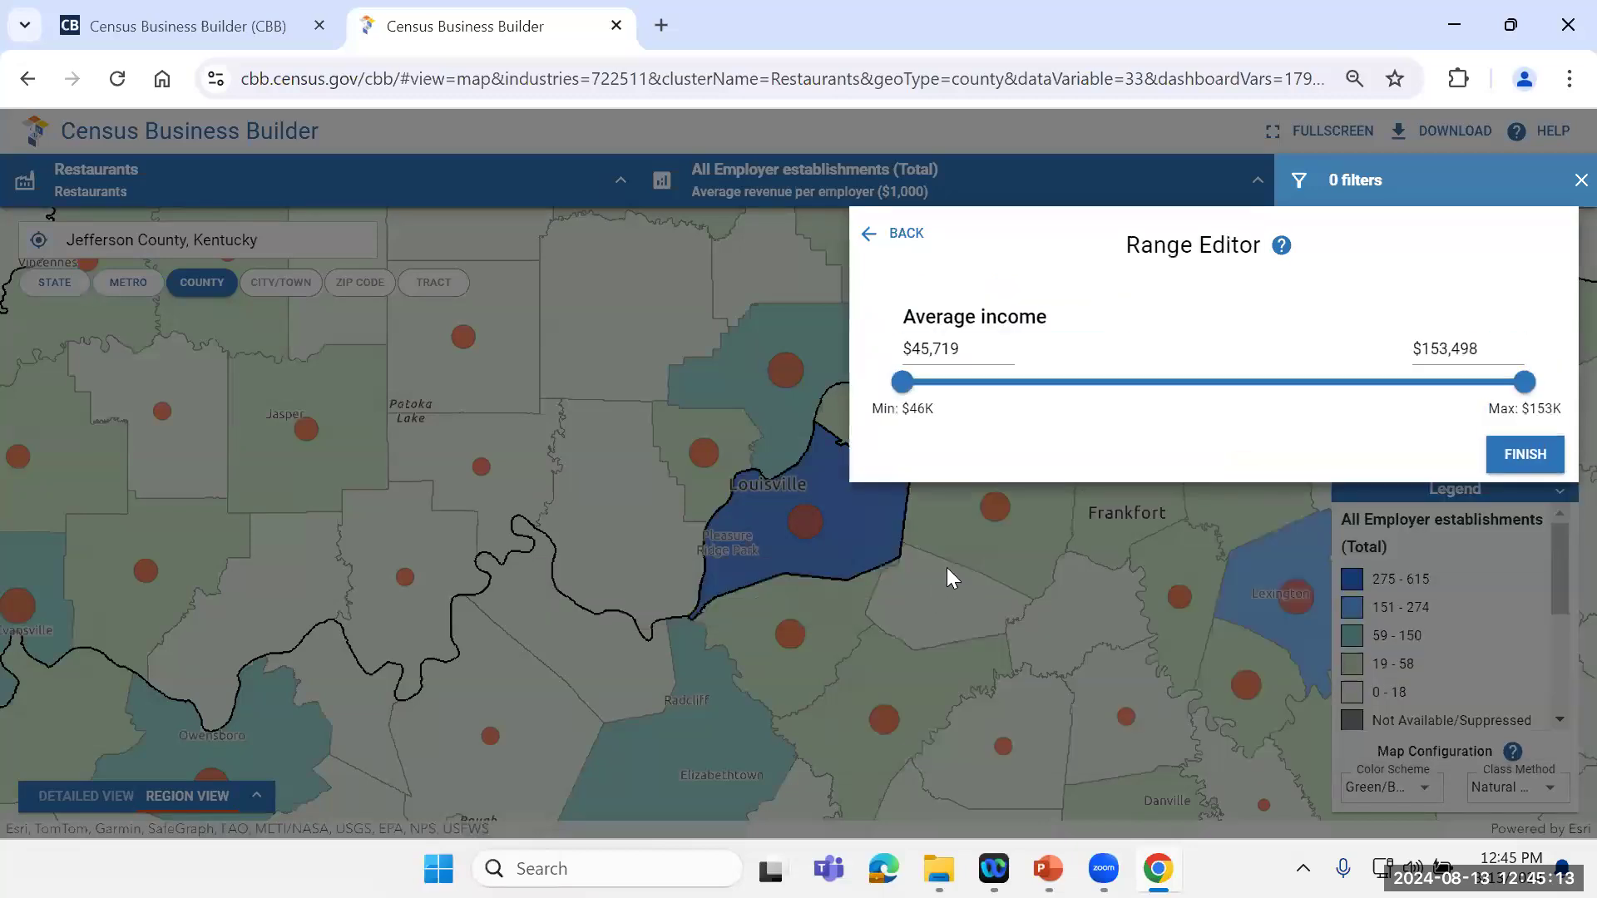
Step: Raise the filter's minimum average income to about $75,293, apply the filter and return to the map
mouse_move(895, 391)
mouse_move(904, 387)
left_mouse_down()
mouse_move(1063, 396)
mouse_move(1050, 401)
left_mouse_up()
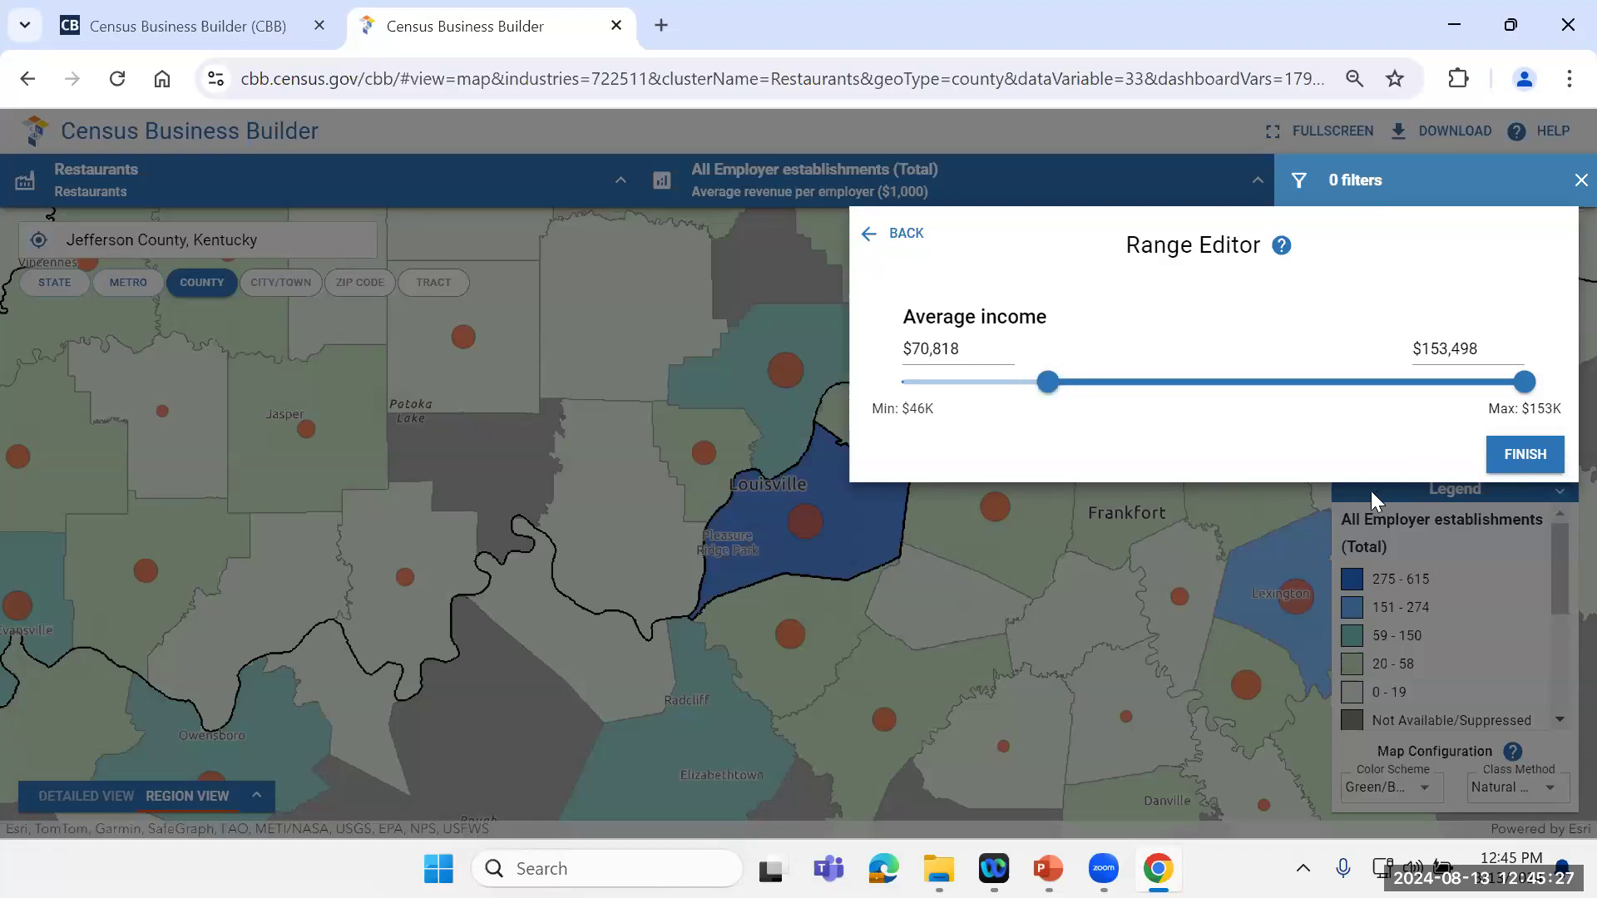
left_click_drag(1055, 387, 1077, 398)
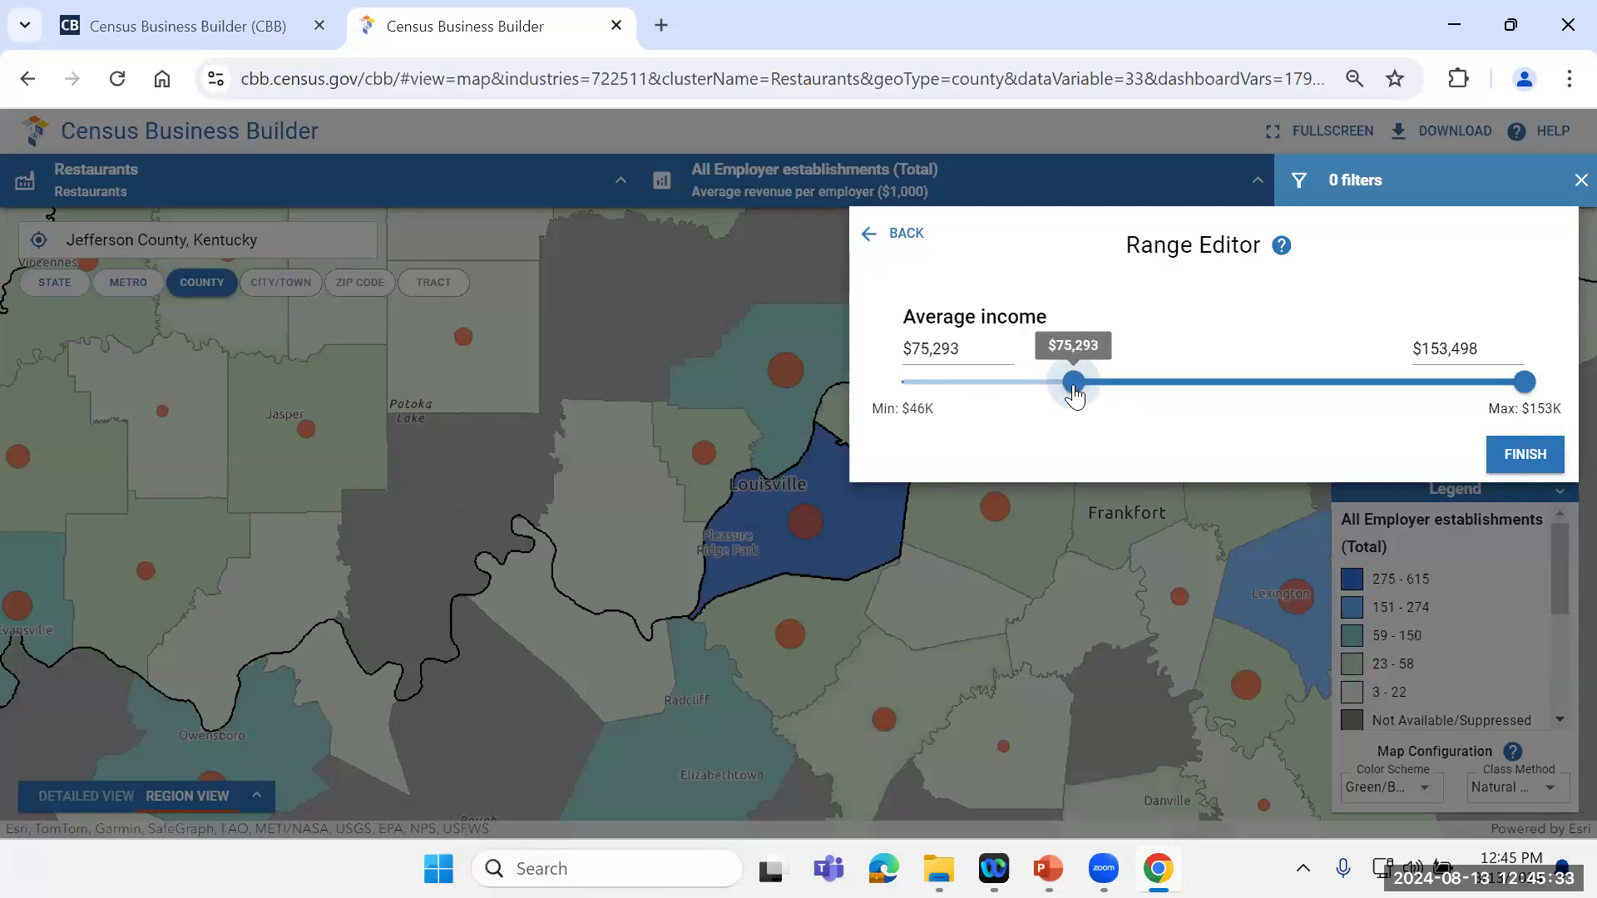
left_click(1507, 451)
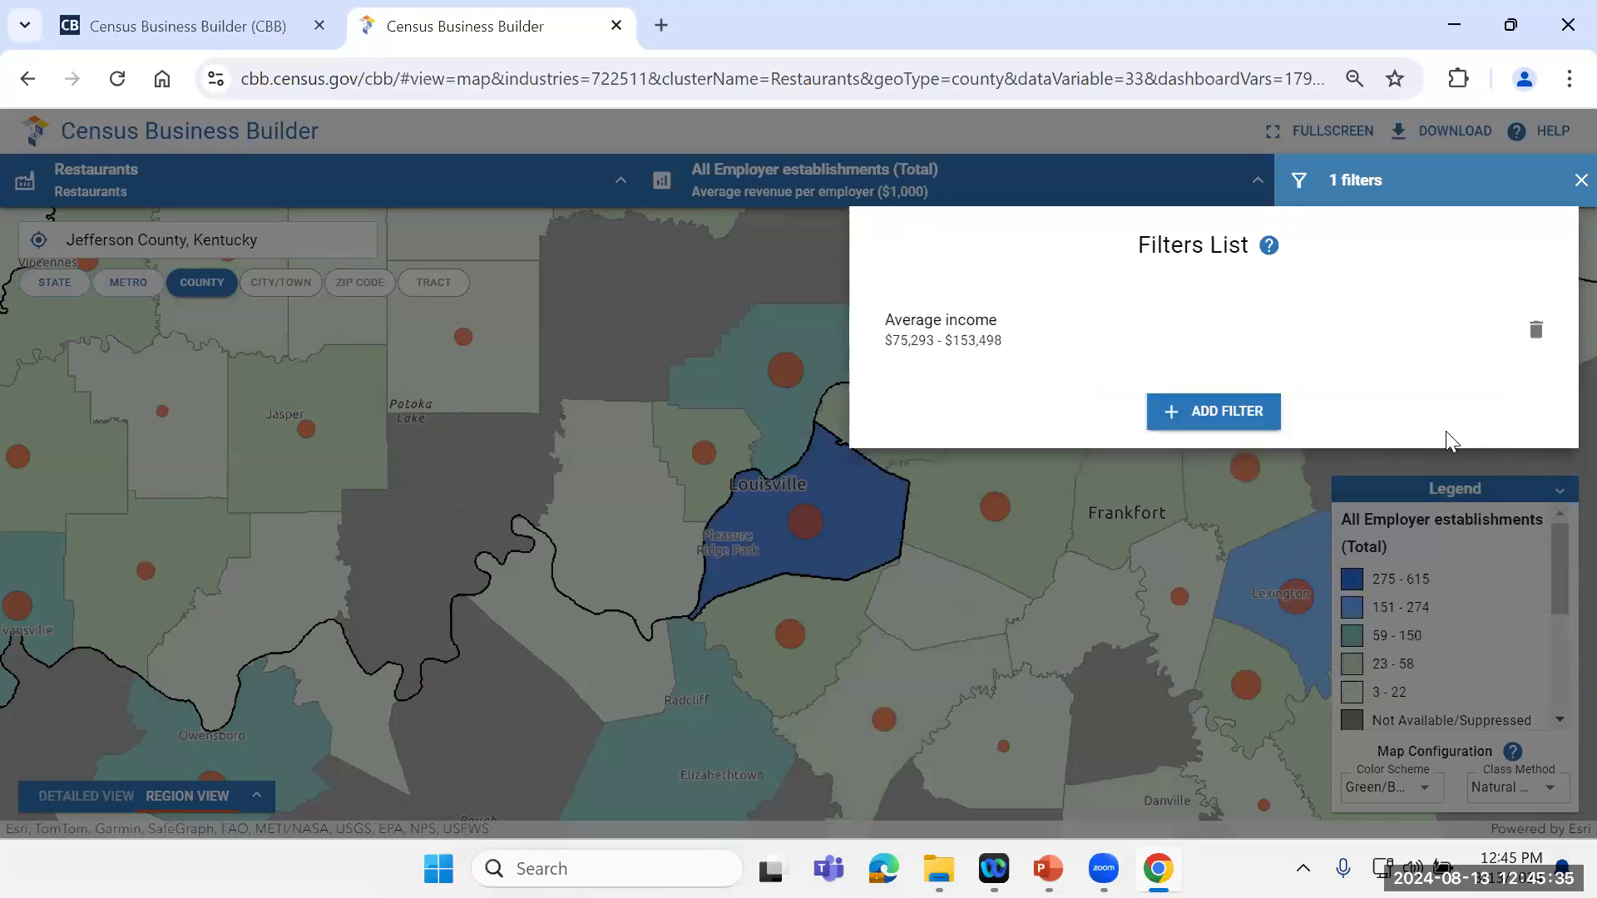
left_click(1578, 181)
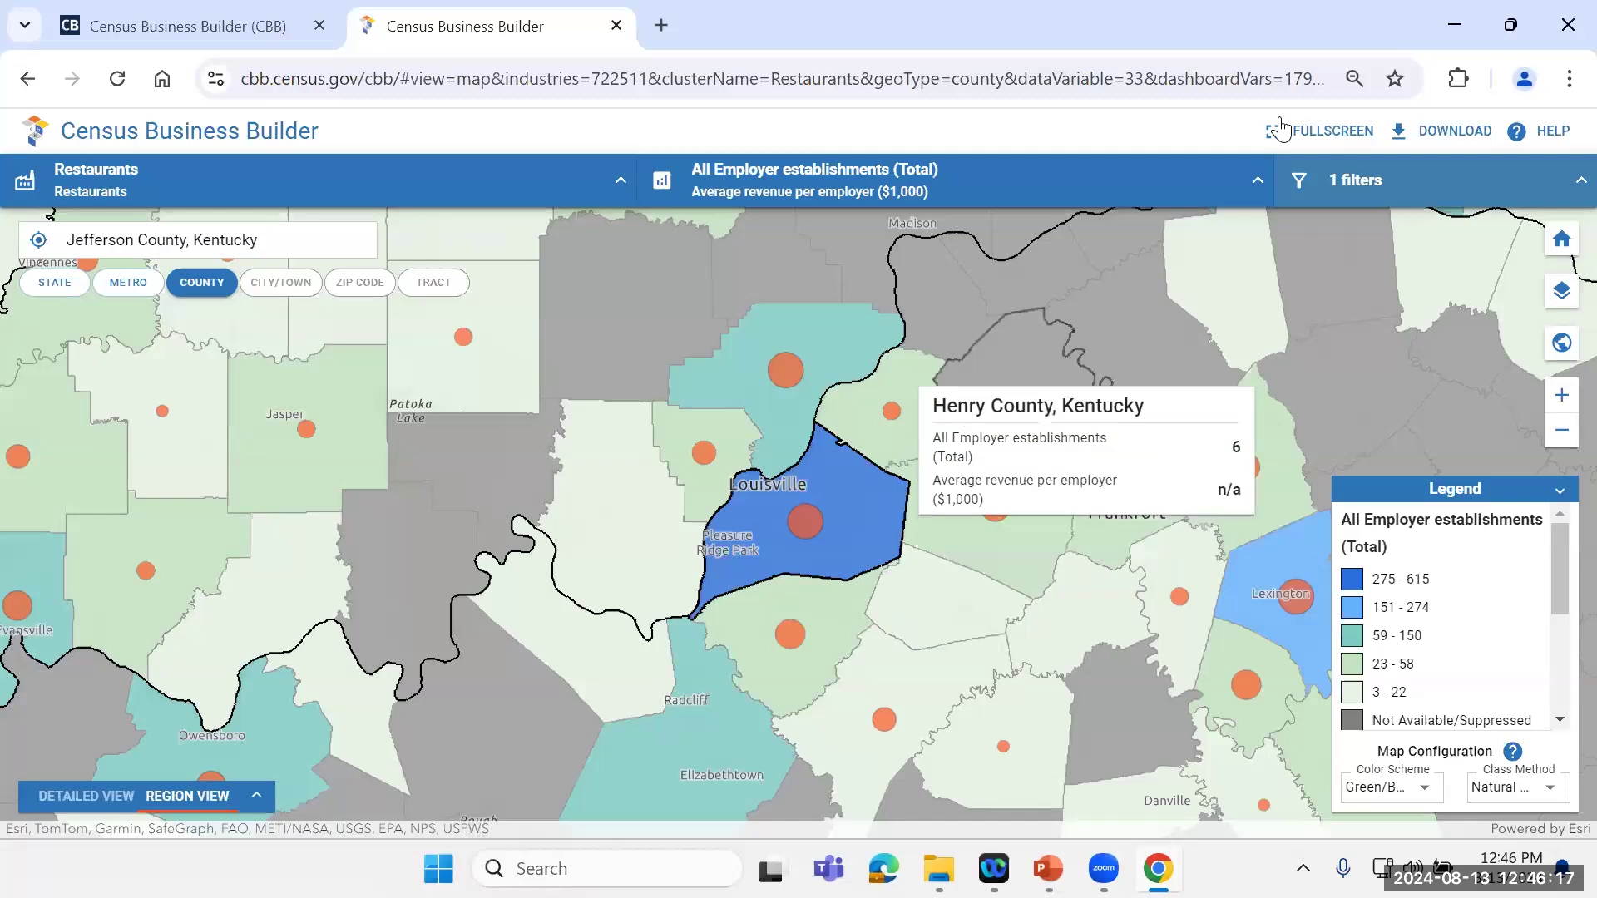
Step: Change the secondary map variable to Consumer expenditures per household on Dining out - Dinner and return to the map
left_click(1259, 183)
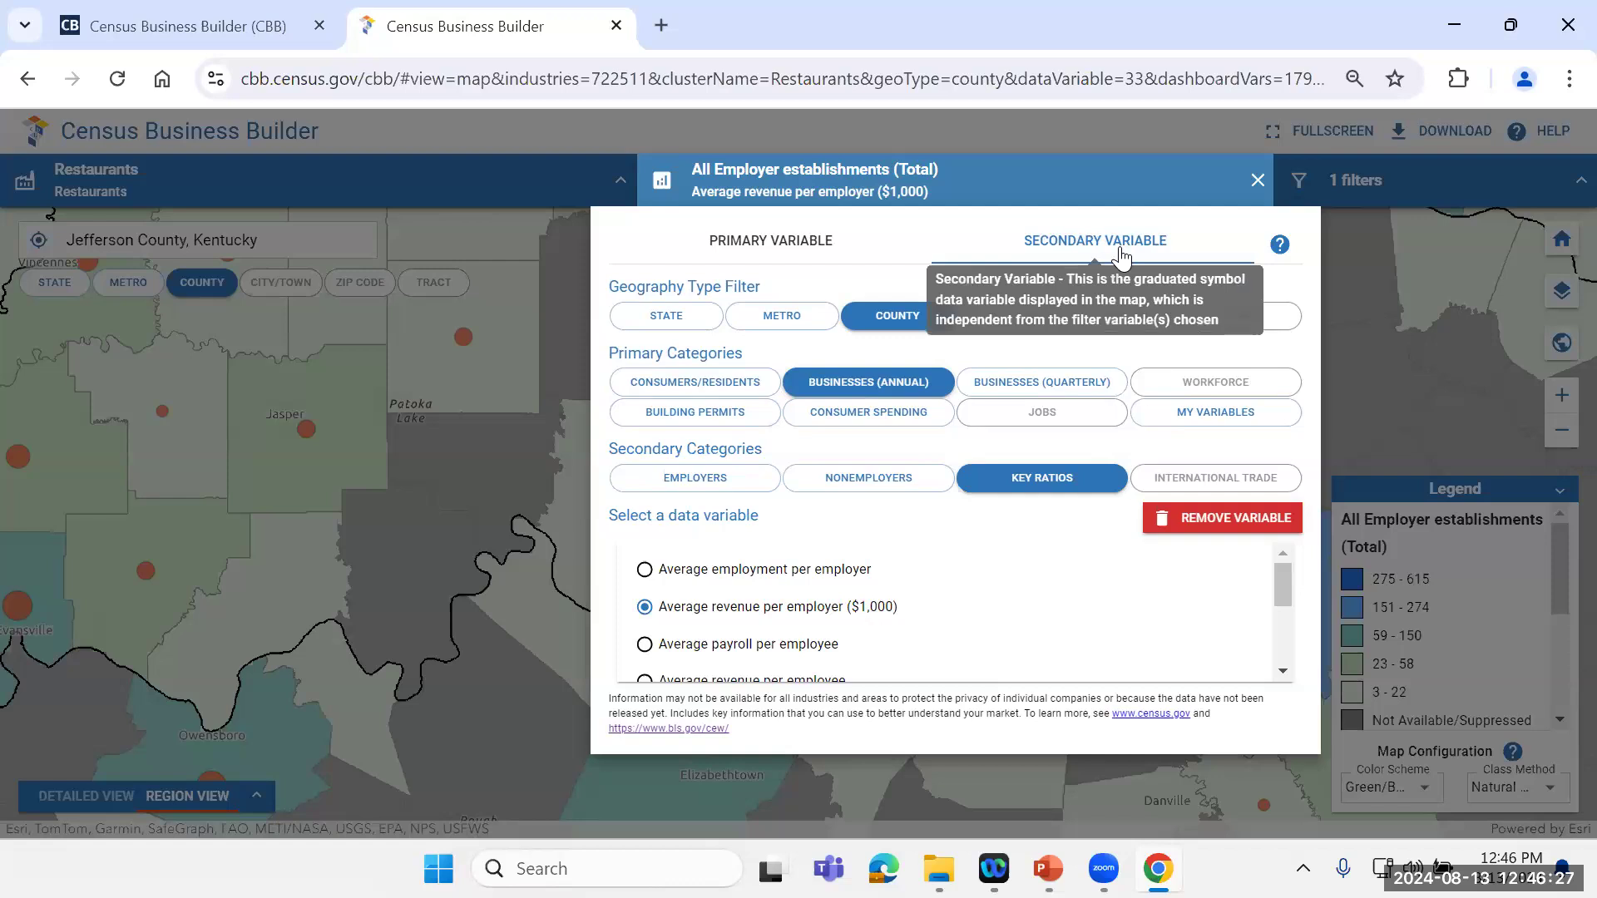
left_click(865, 424)
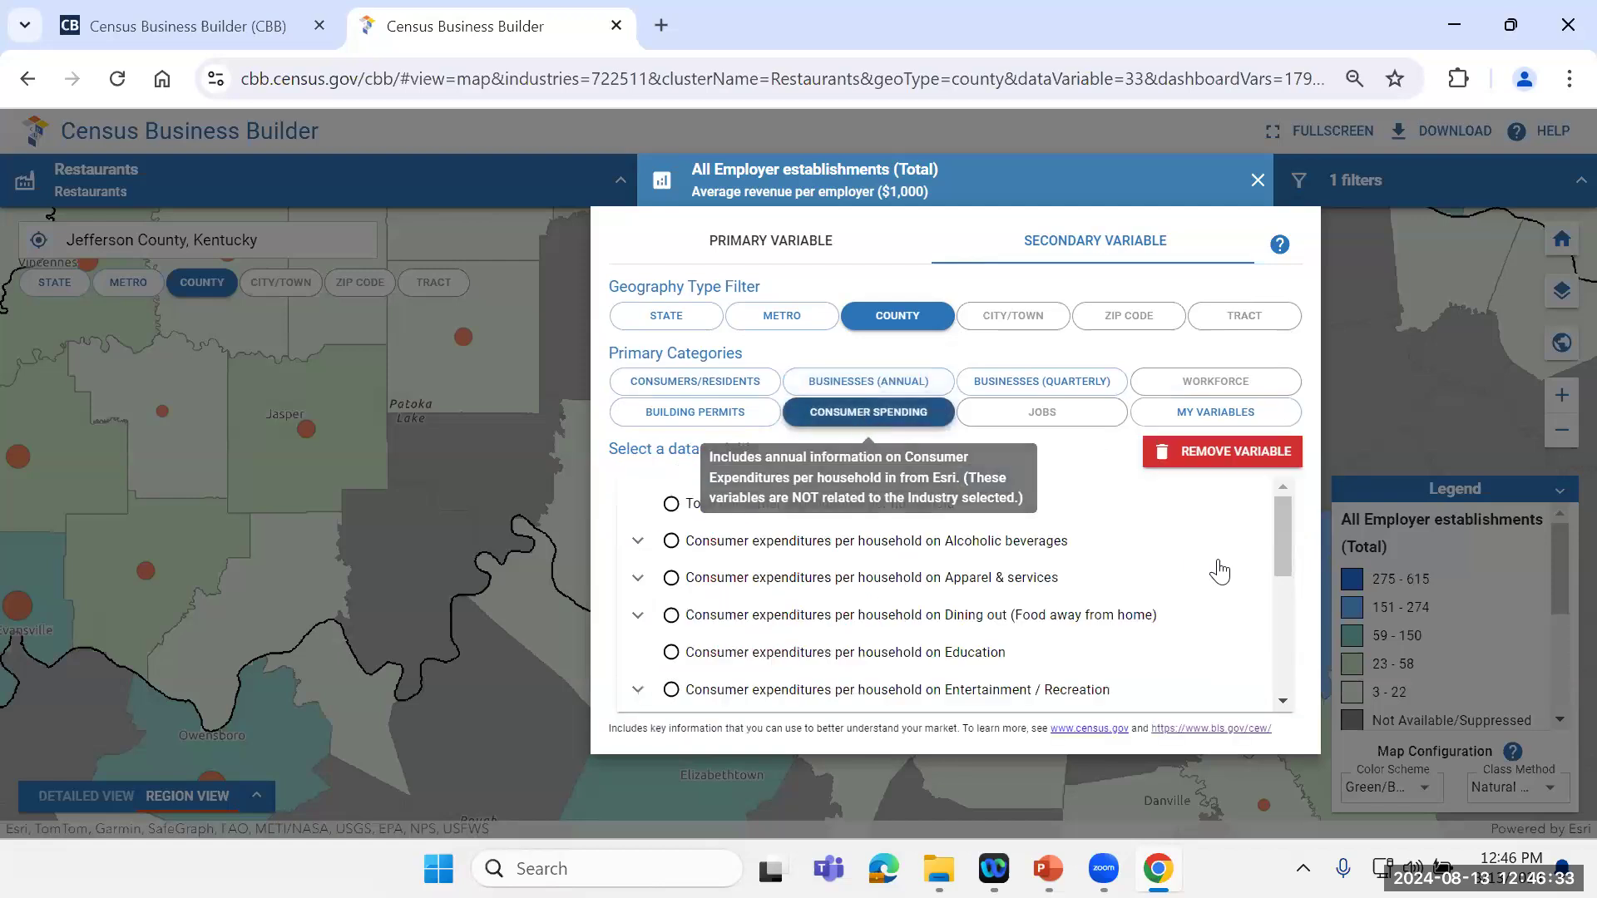
left_click_drag(1281, 509, 1281, 514)
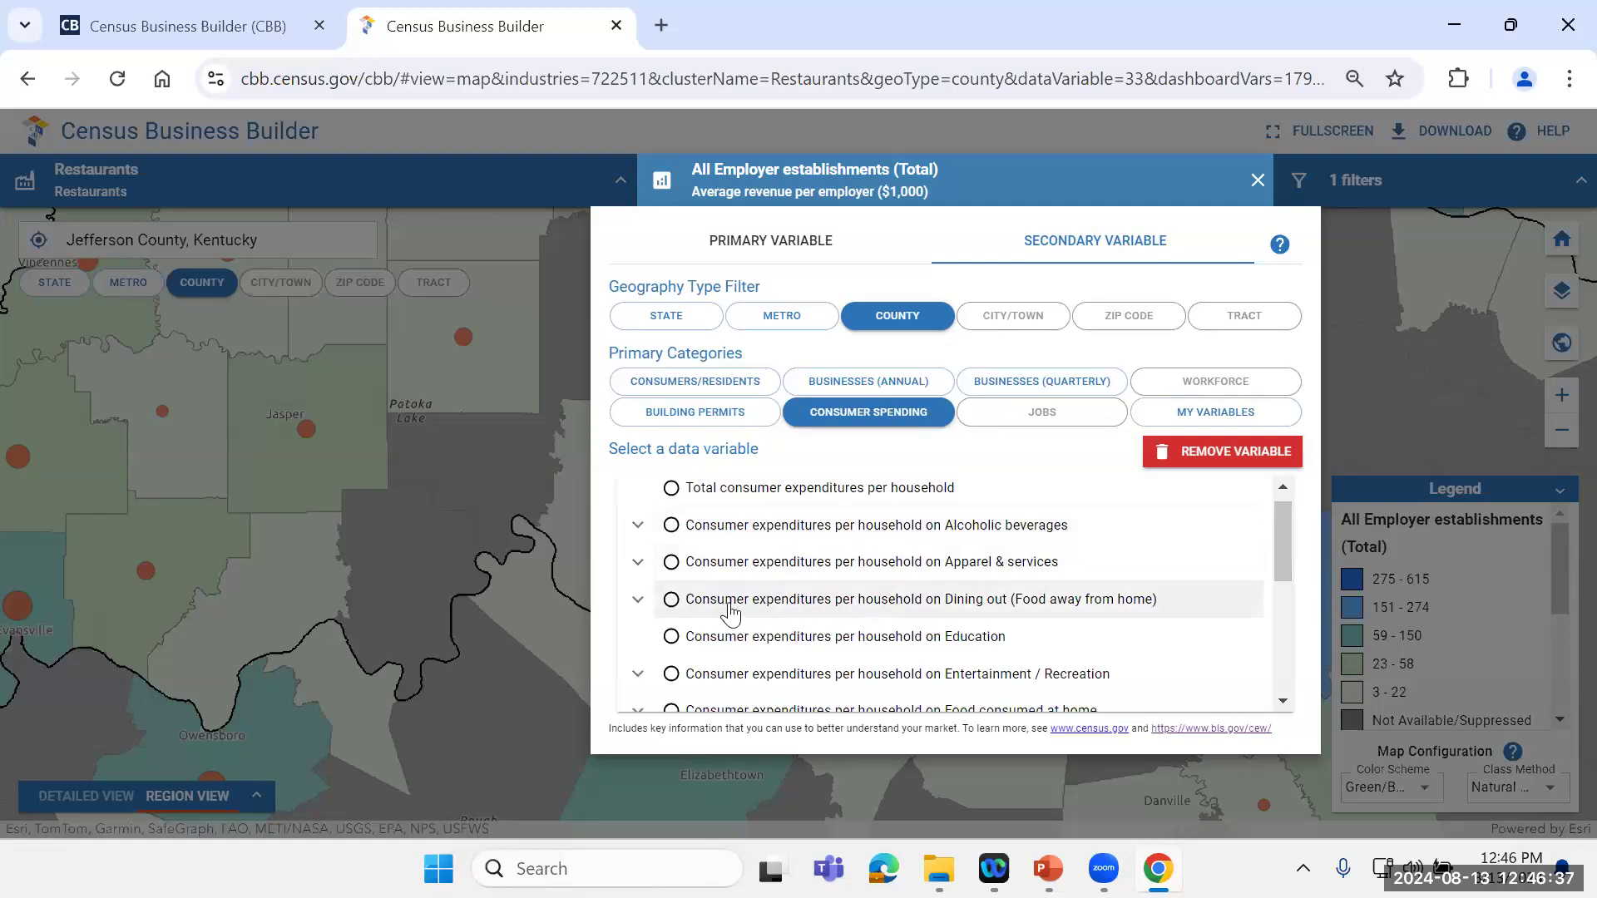
left_click(638, 600)
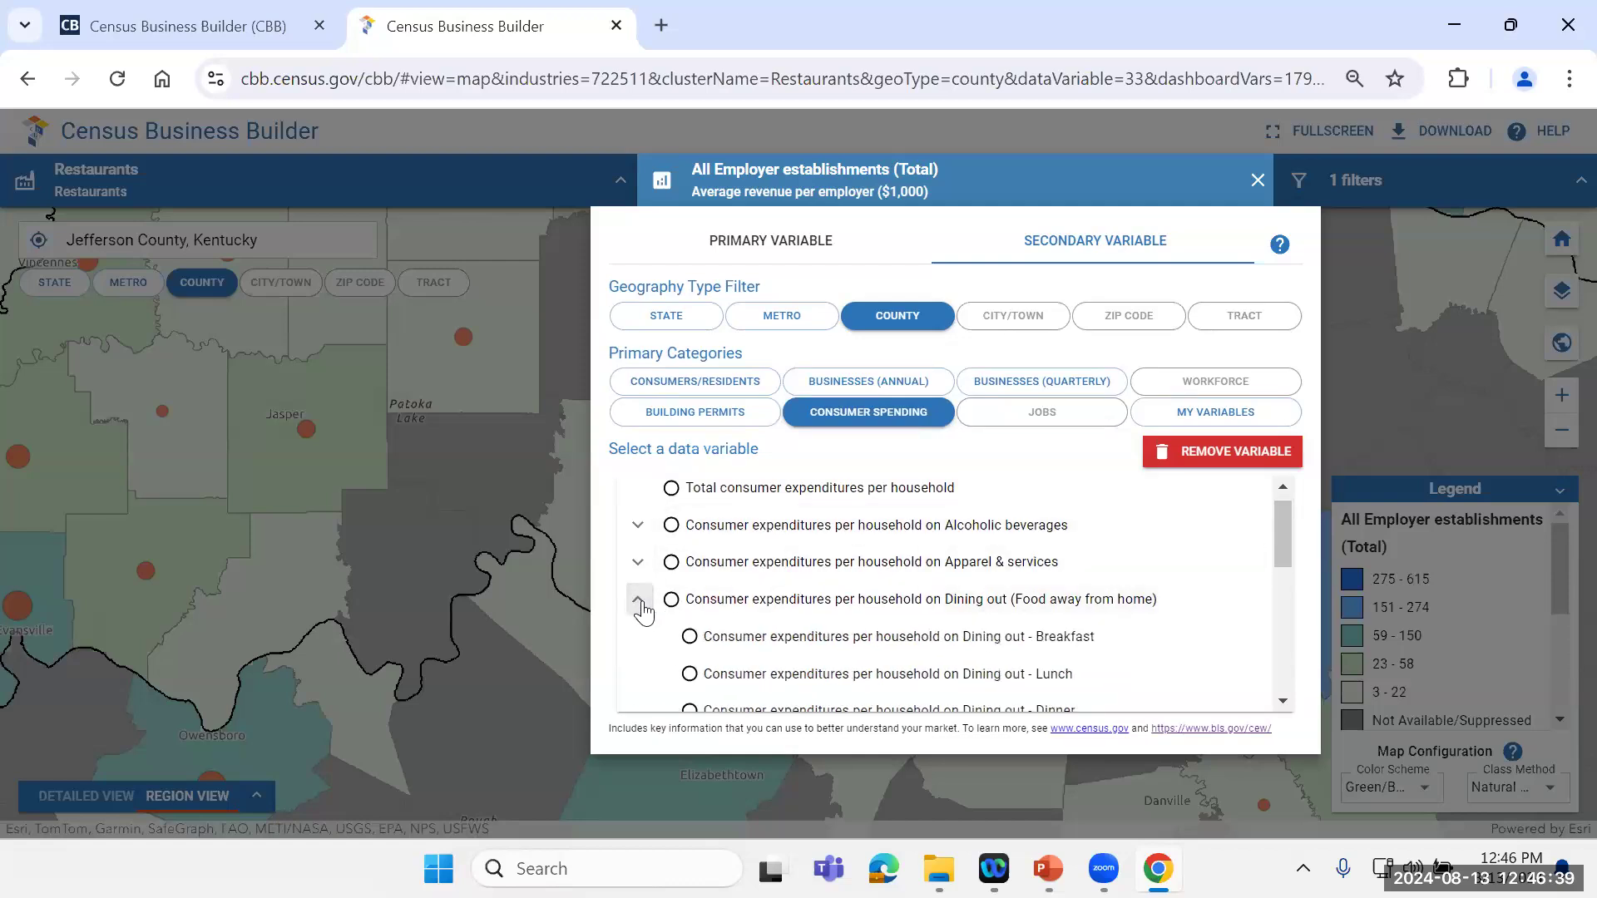
left_click_drag(1291, 548, 1292, 557)
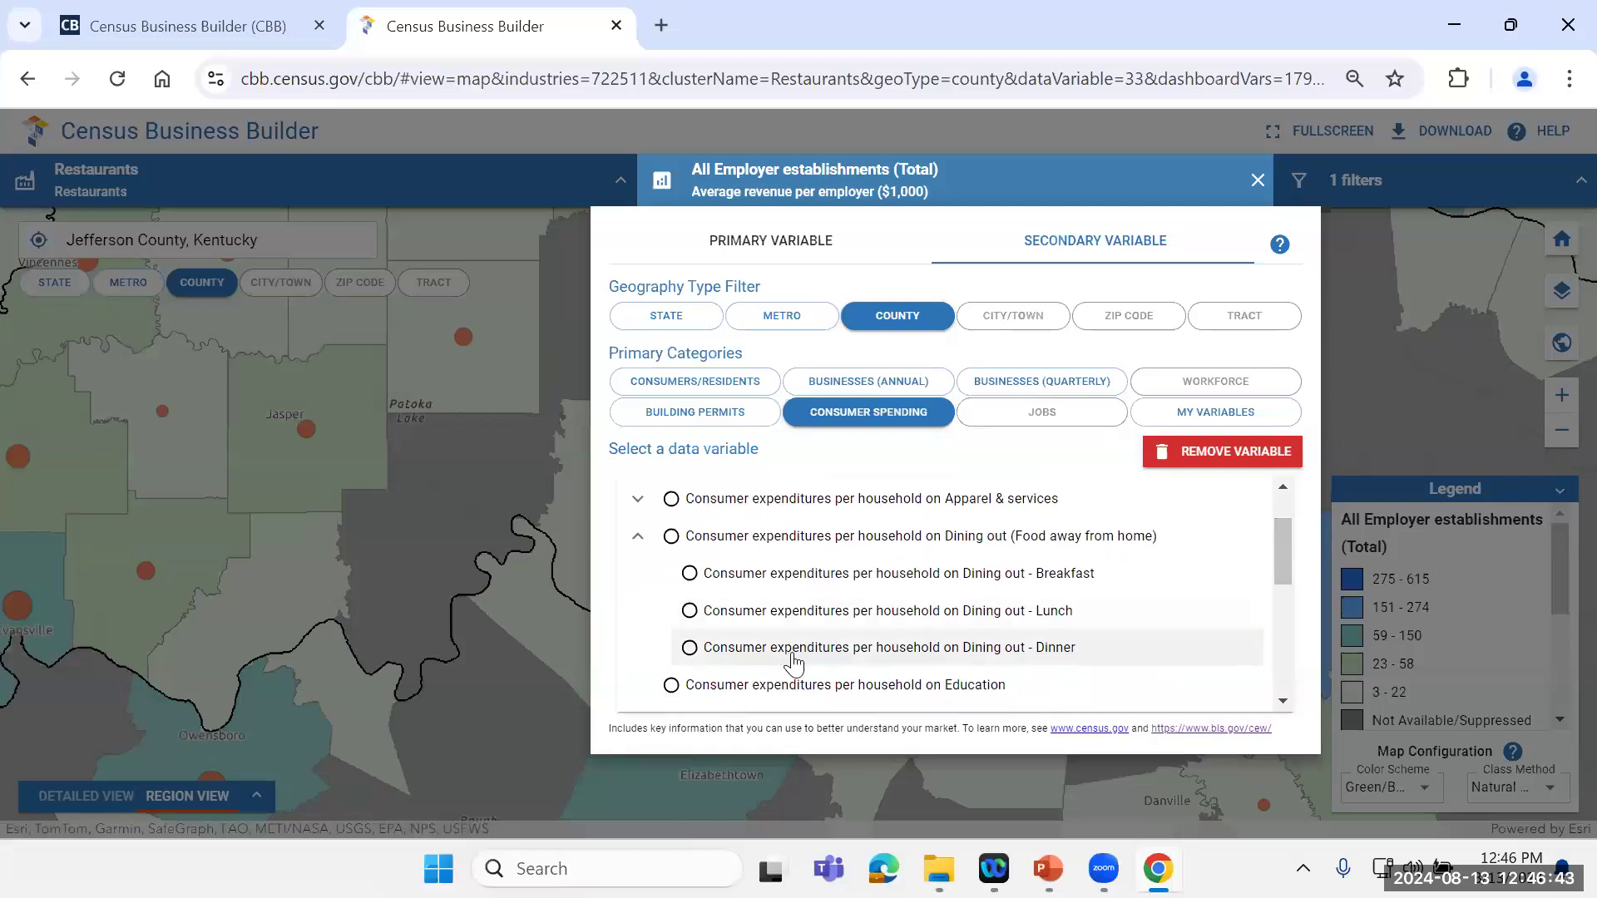
left_click(709, 653)
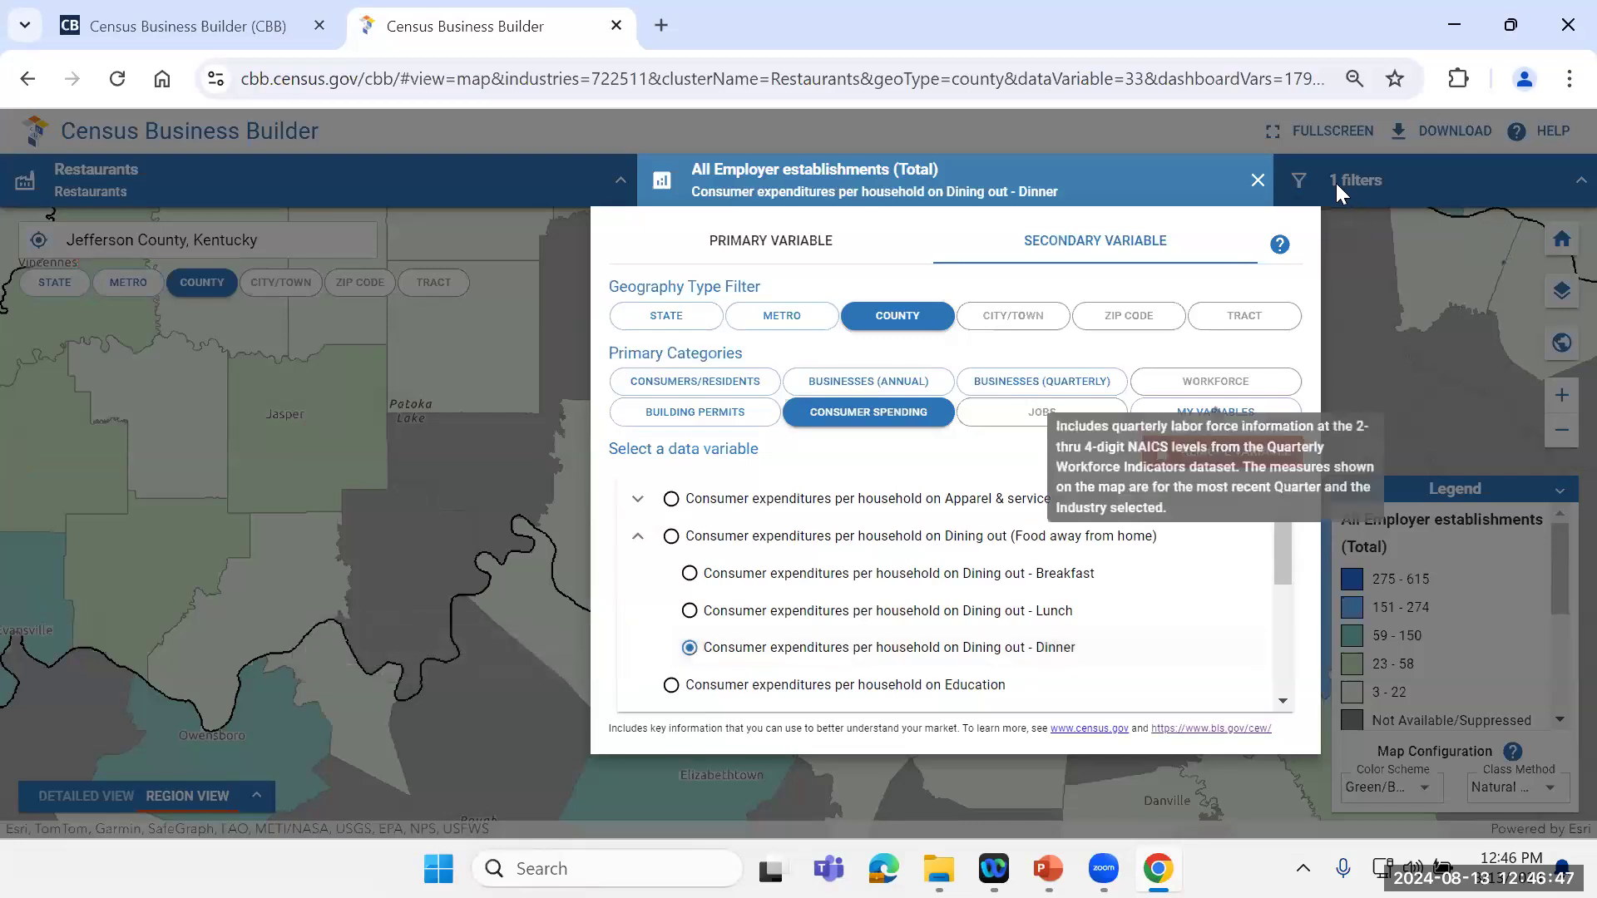
left_click(1255, 183)
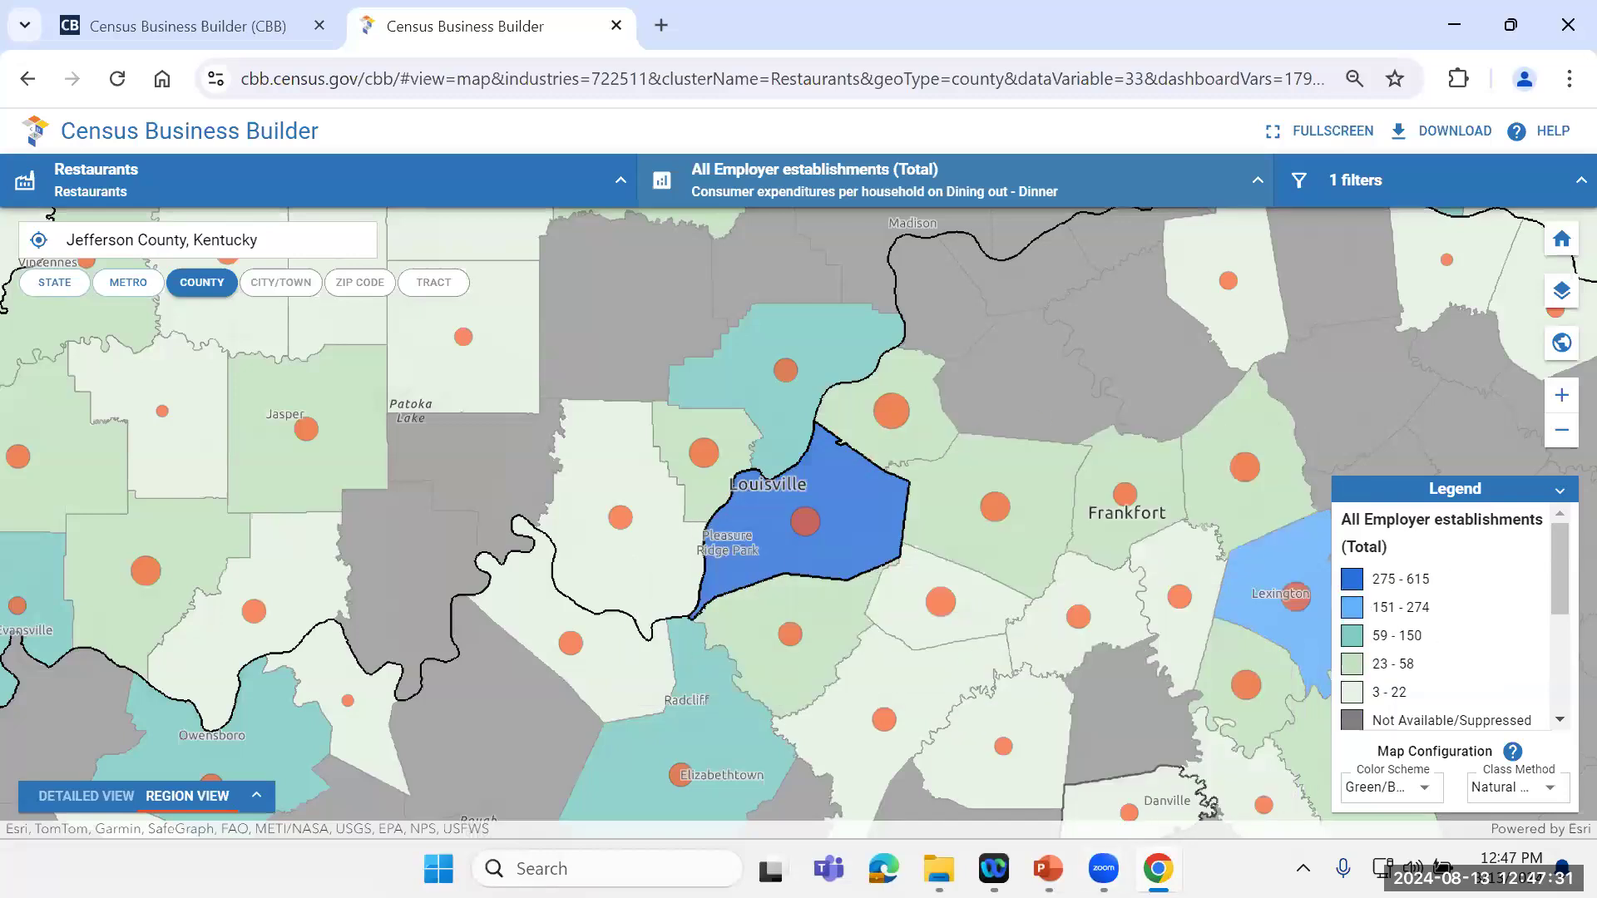
Step: Check Oldham County's values on the map, then remove the secondary map variable and return to the map
mouse_move(901, 393)
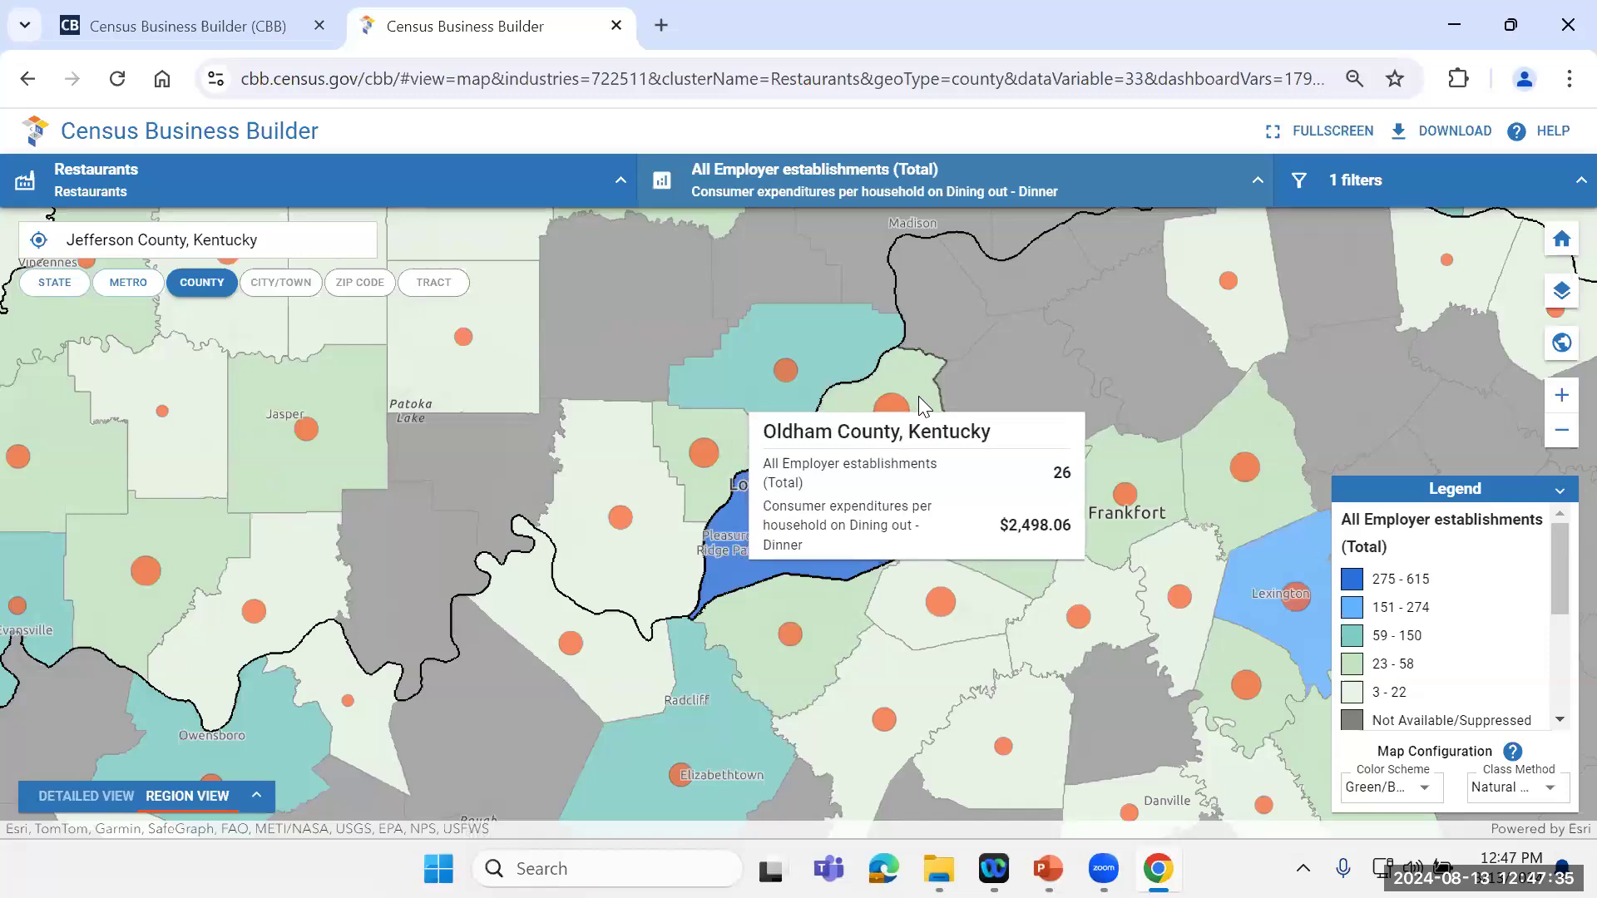
mouse_move(1043, 314)
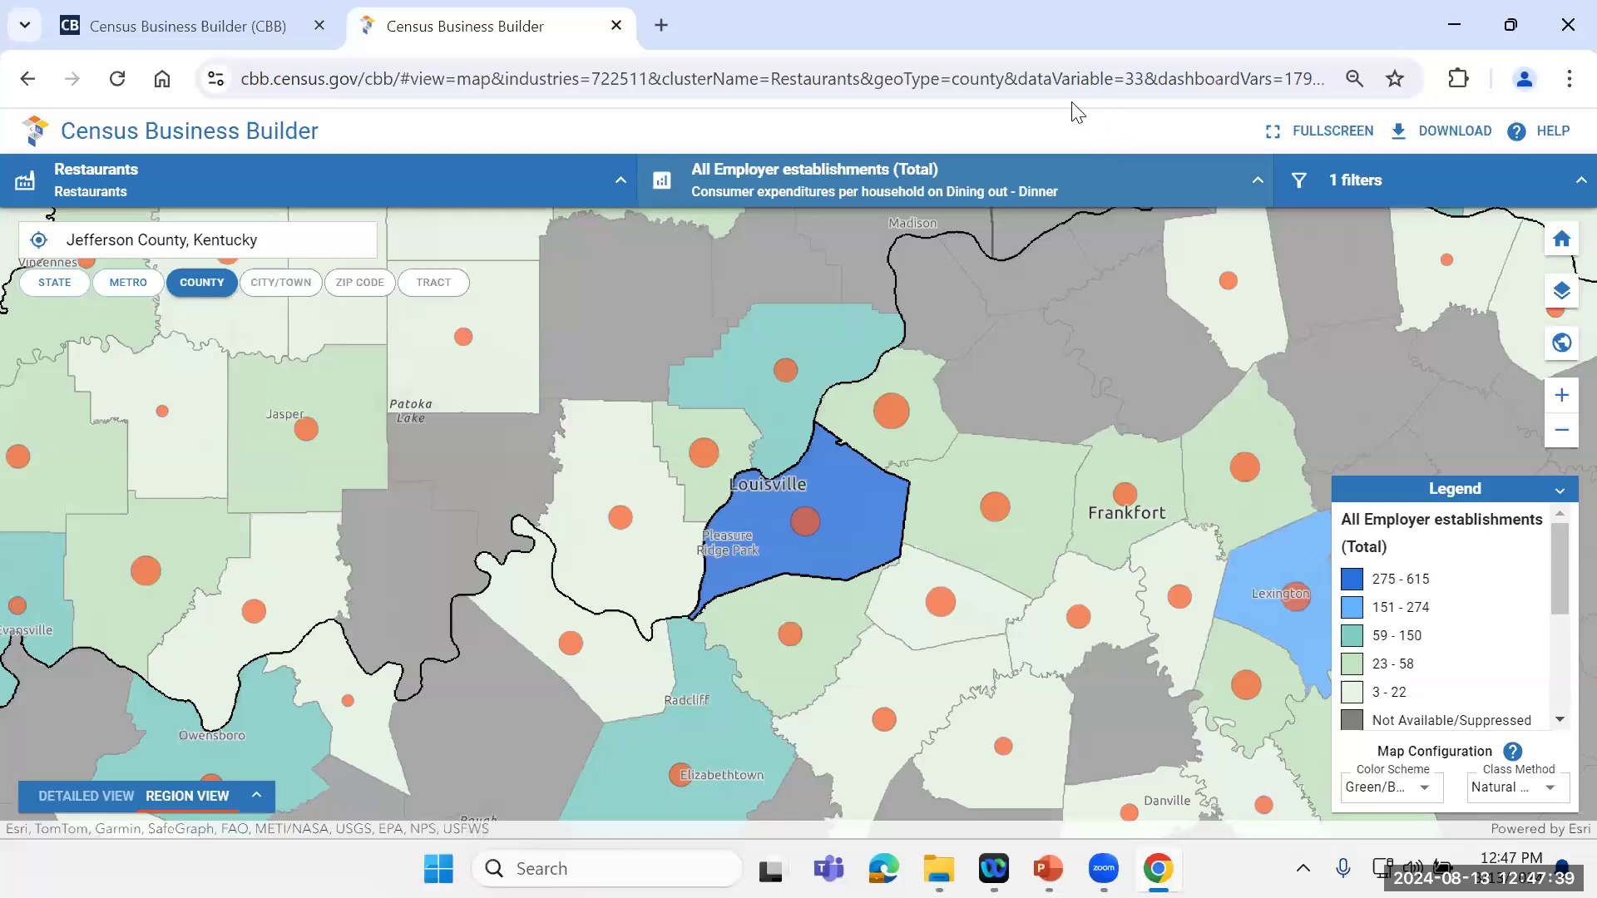
left_click(1259, 179)
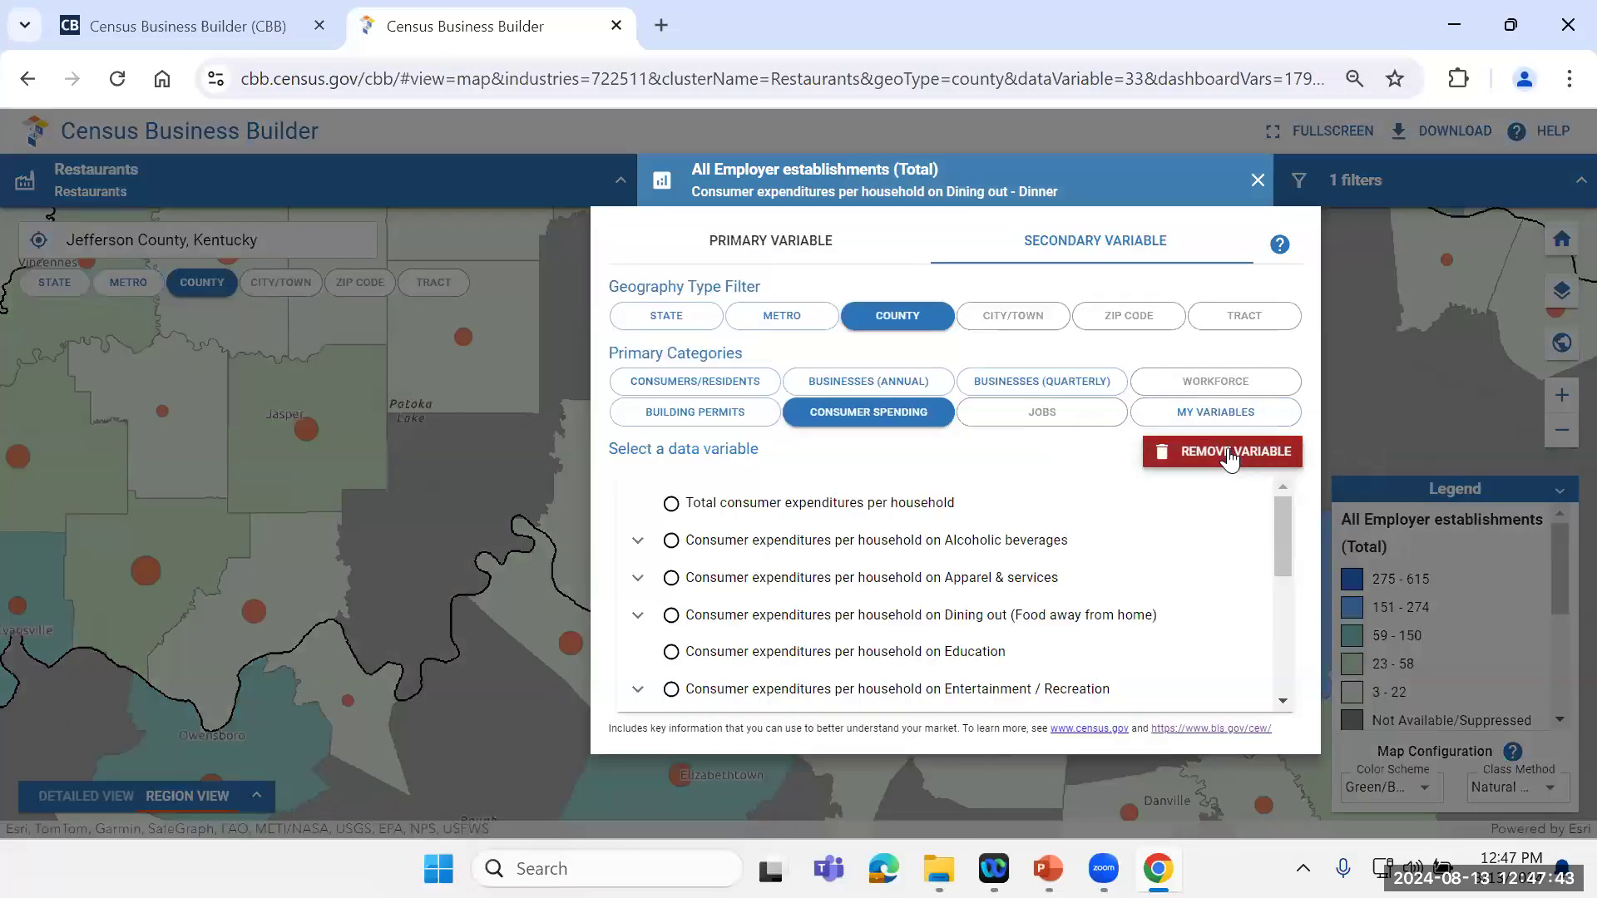
left_click(1230, 456)
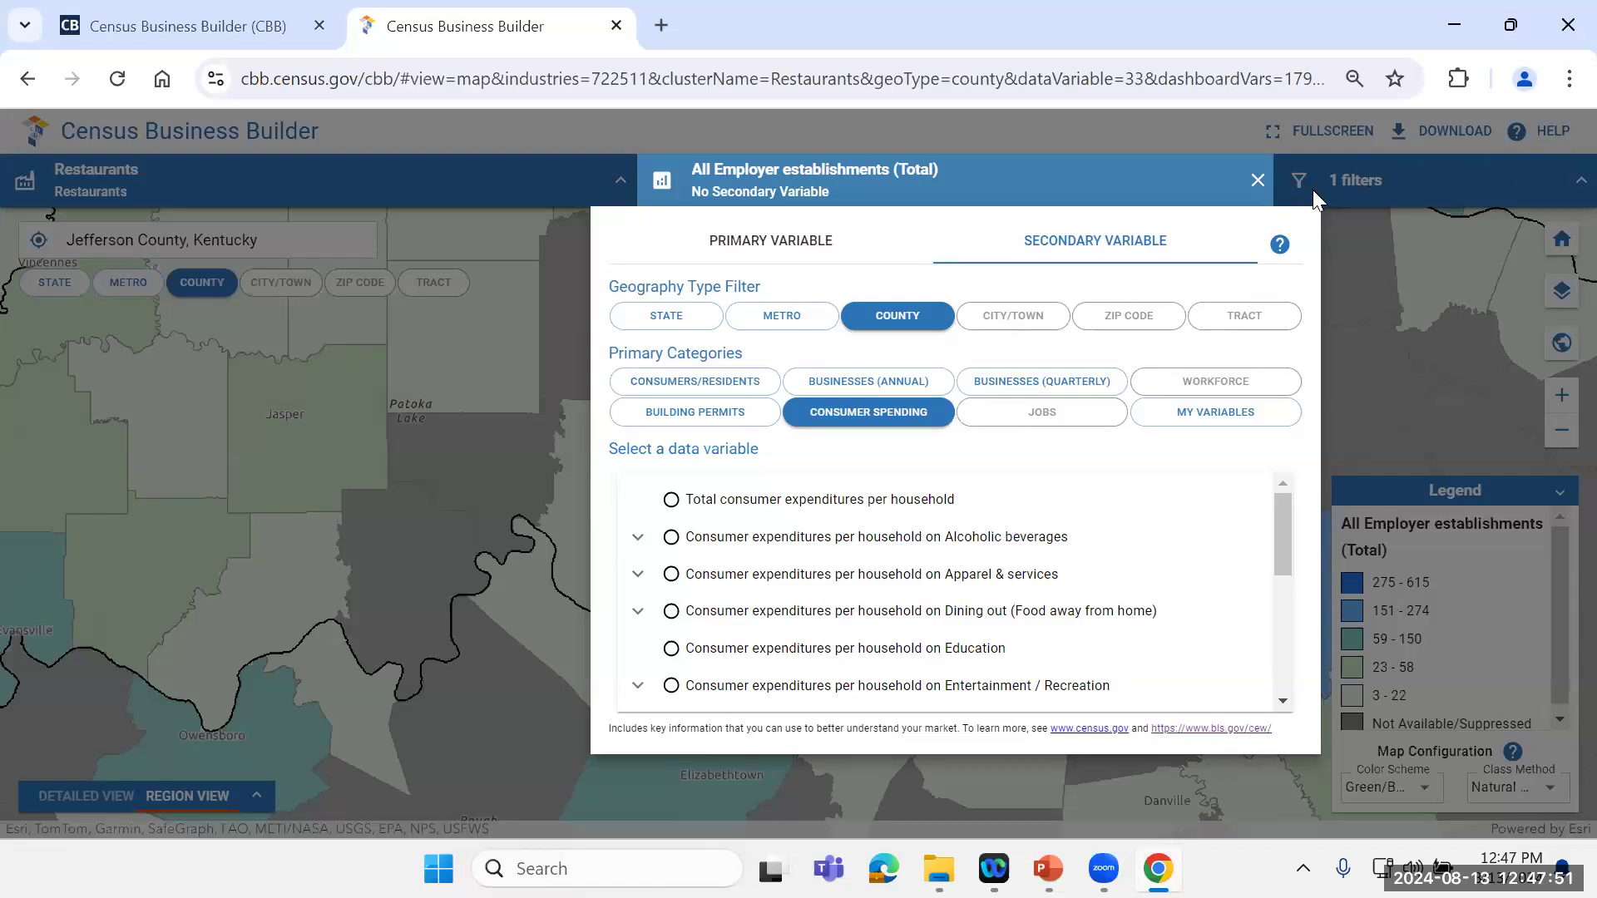
left_click(1256, 180)
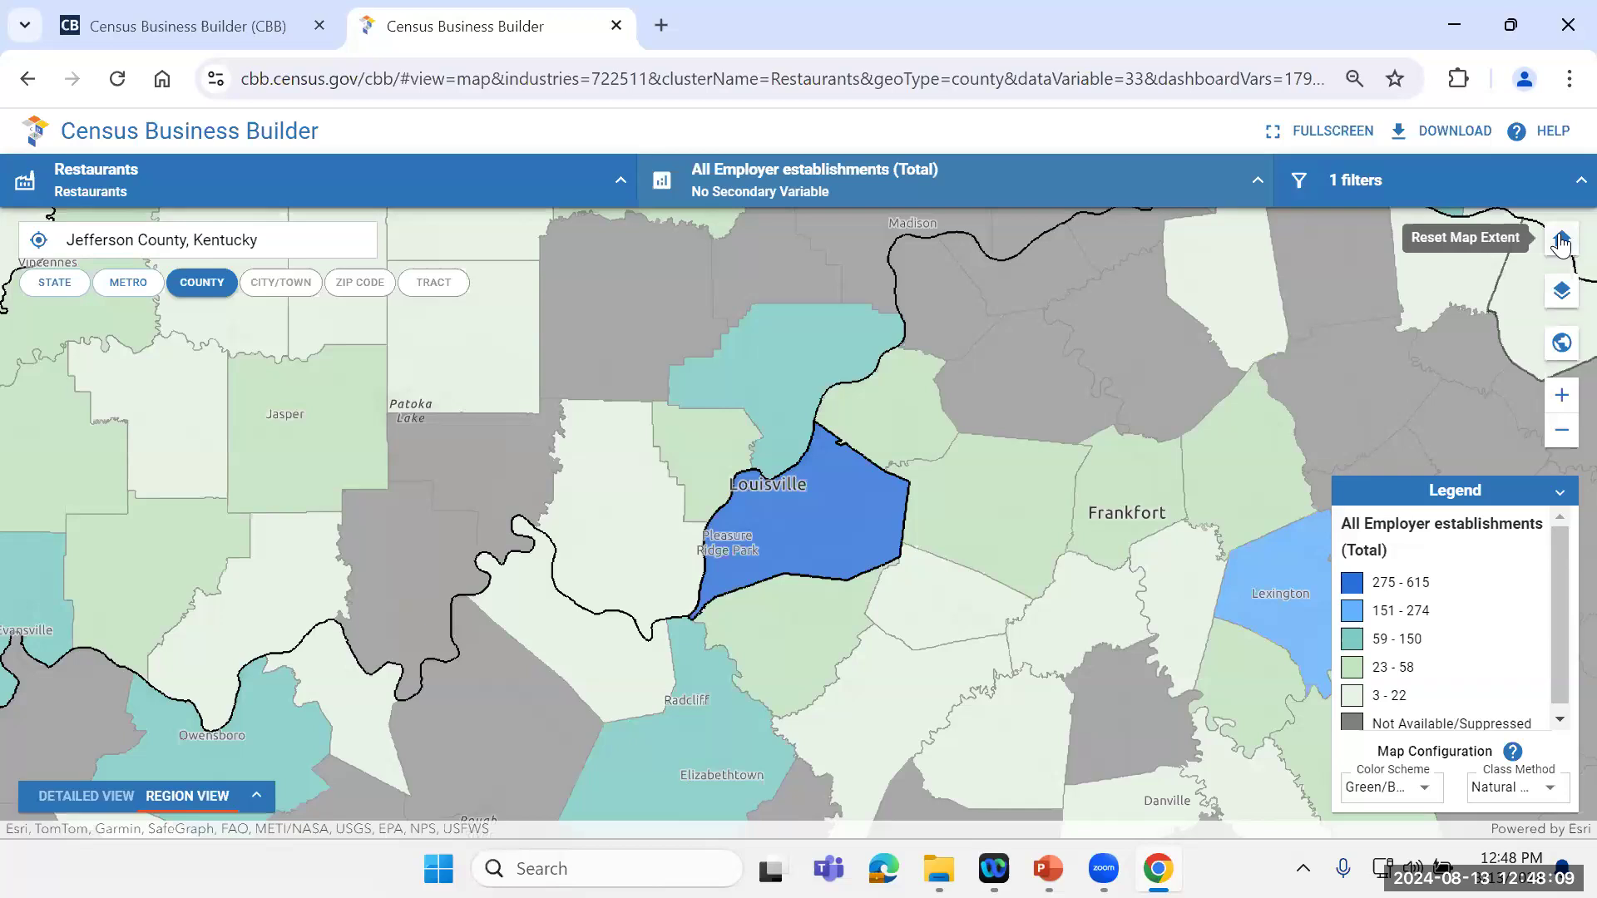
Step: Review the map's reference layers and the legend's class method options, then collapse the legend
left_click(1563, 293)
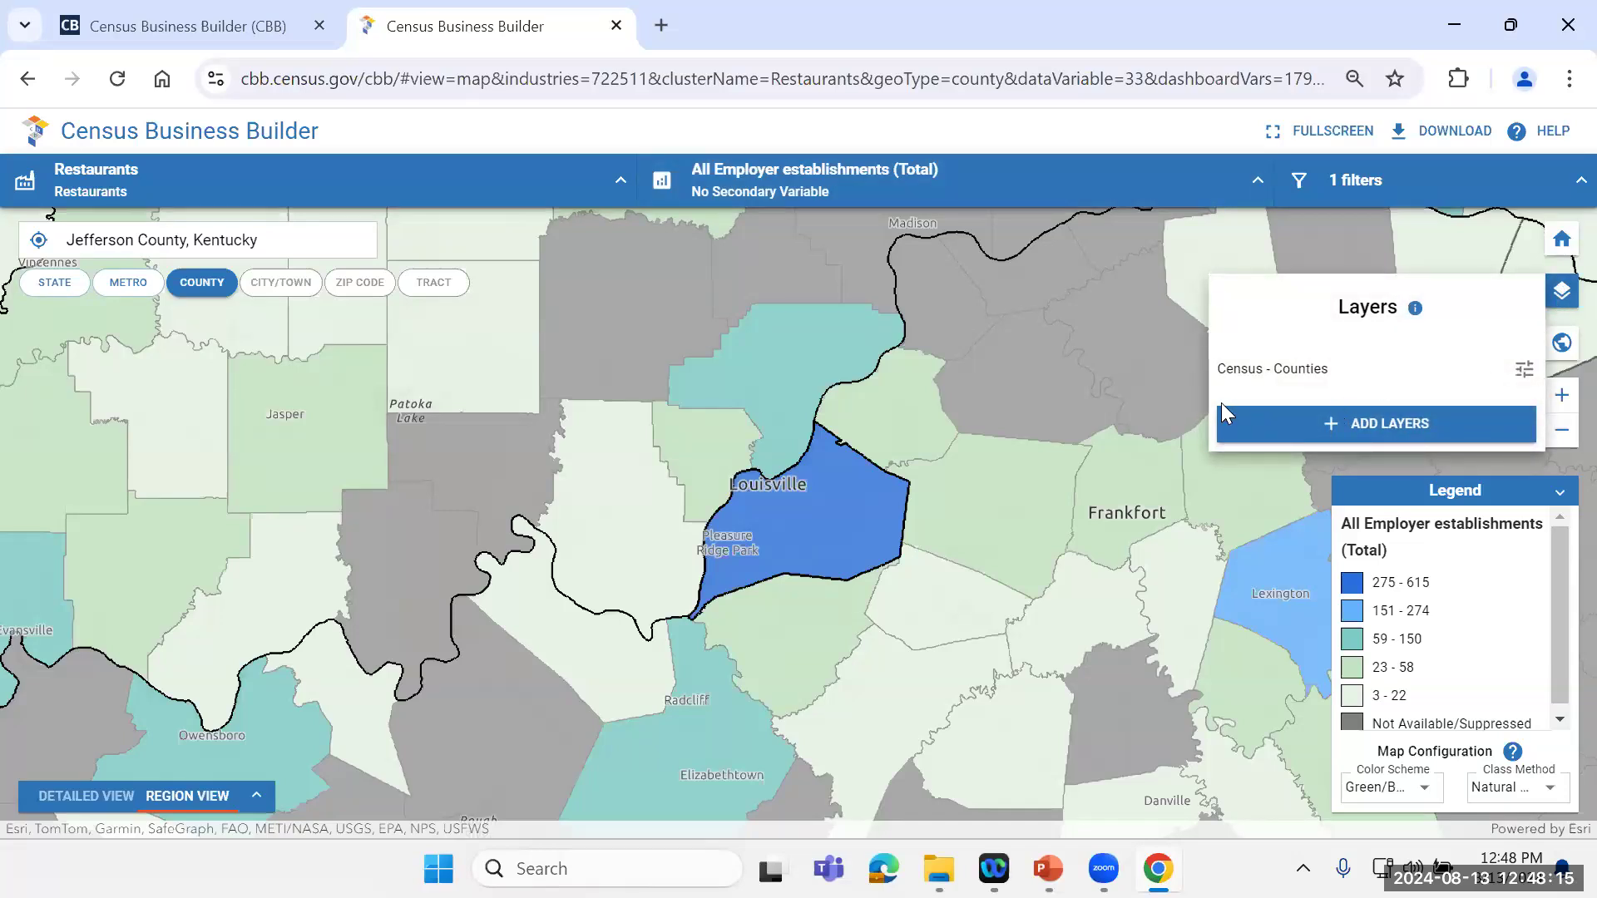
left_click(1192, 489)
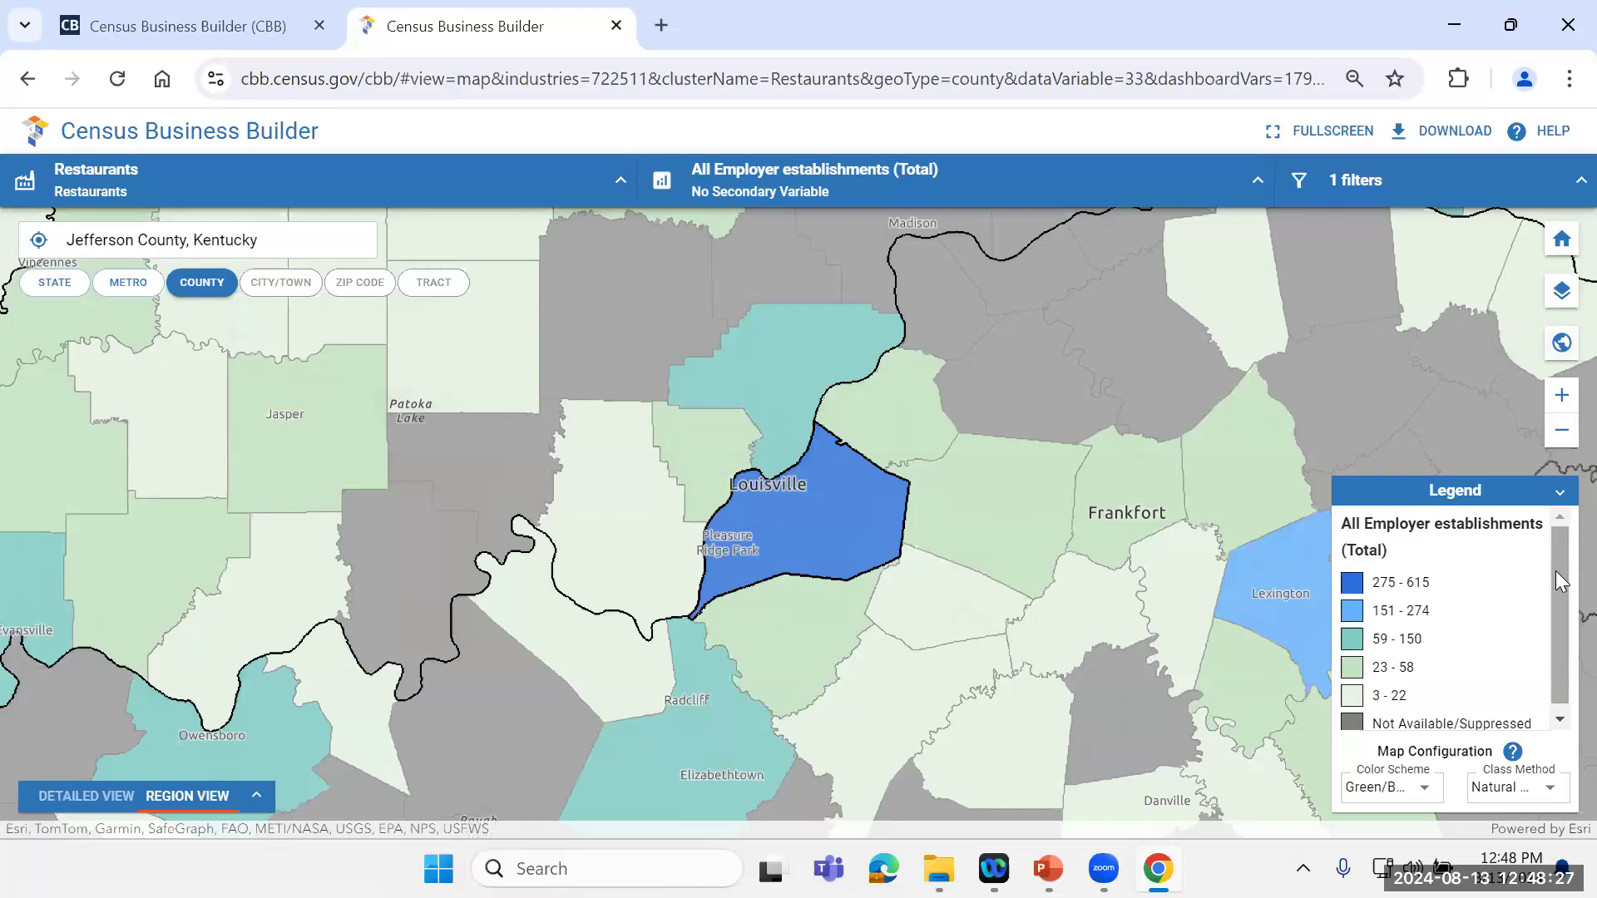
left_click_drag(1561, 600, 1560, 661)
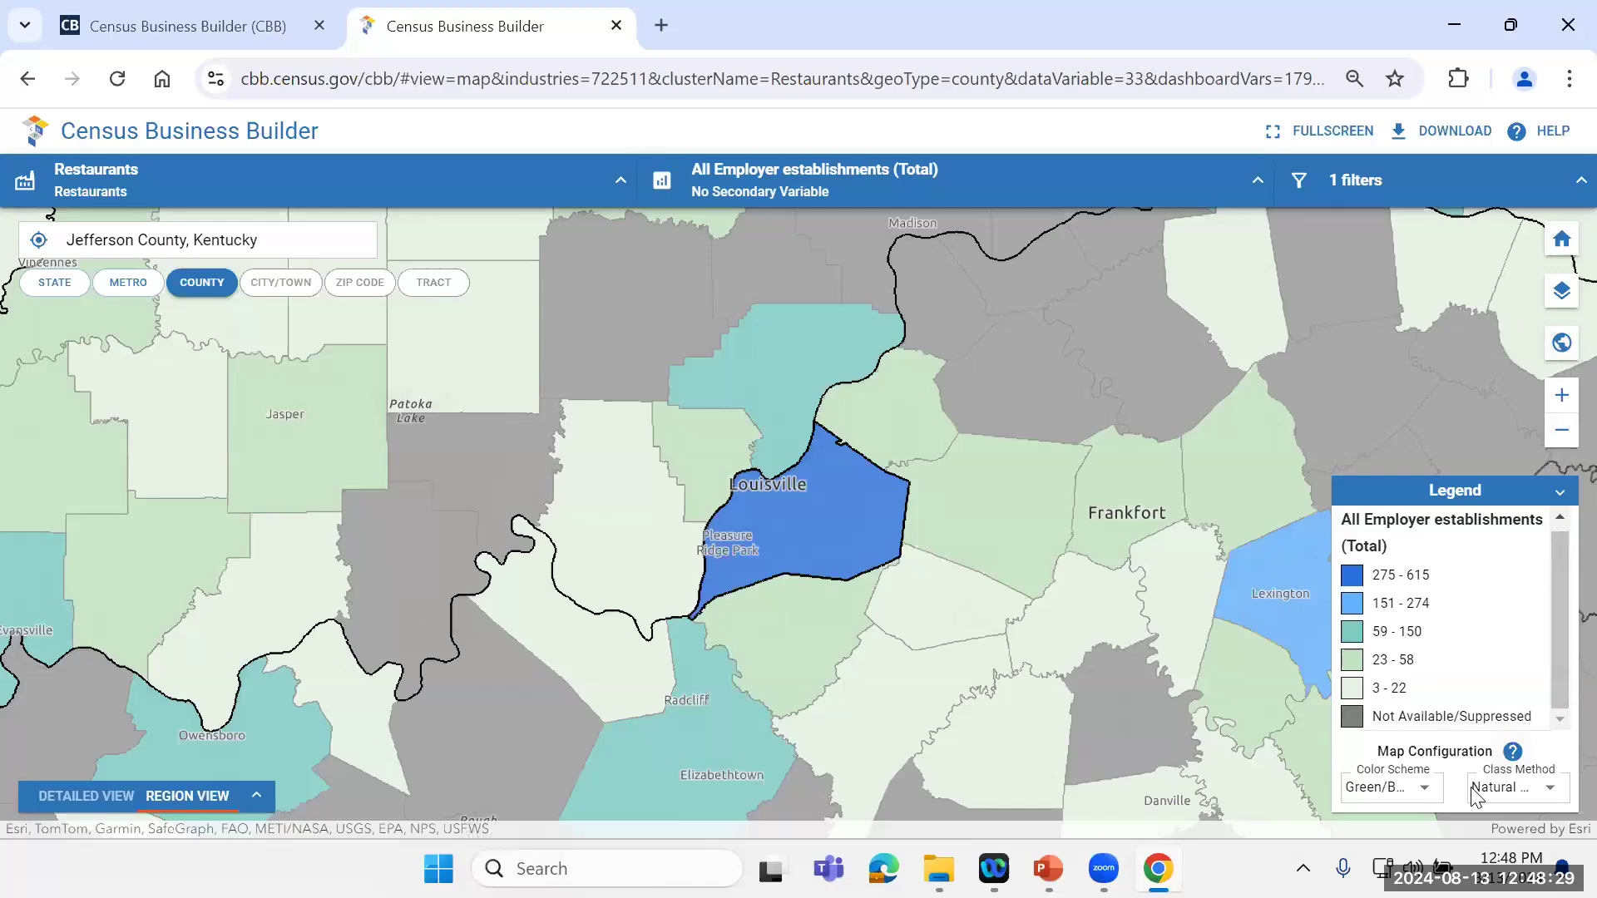
left_click(1547, 804)
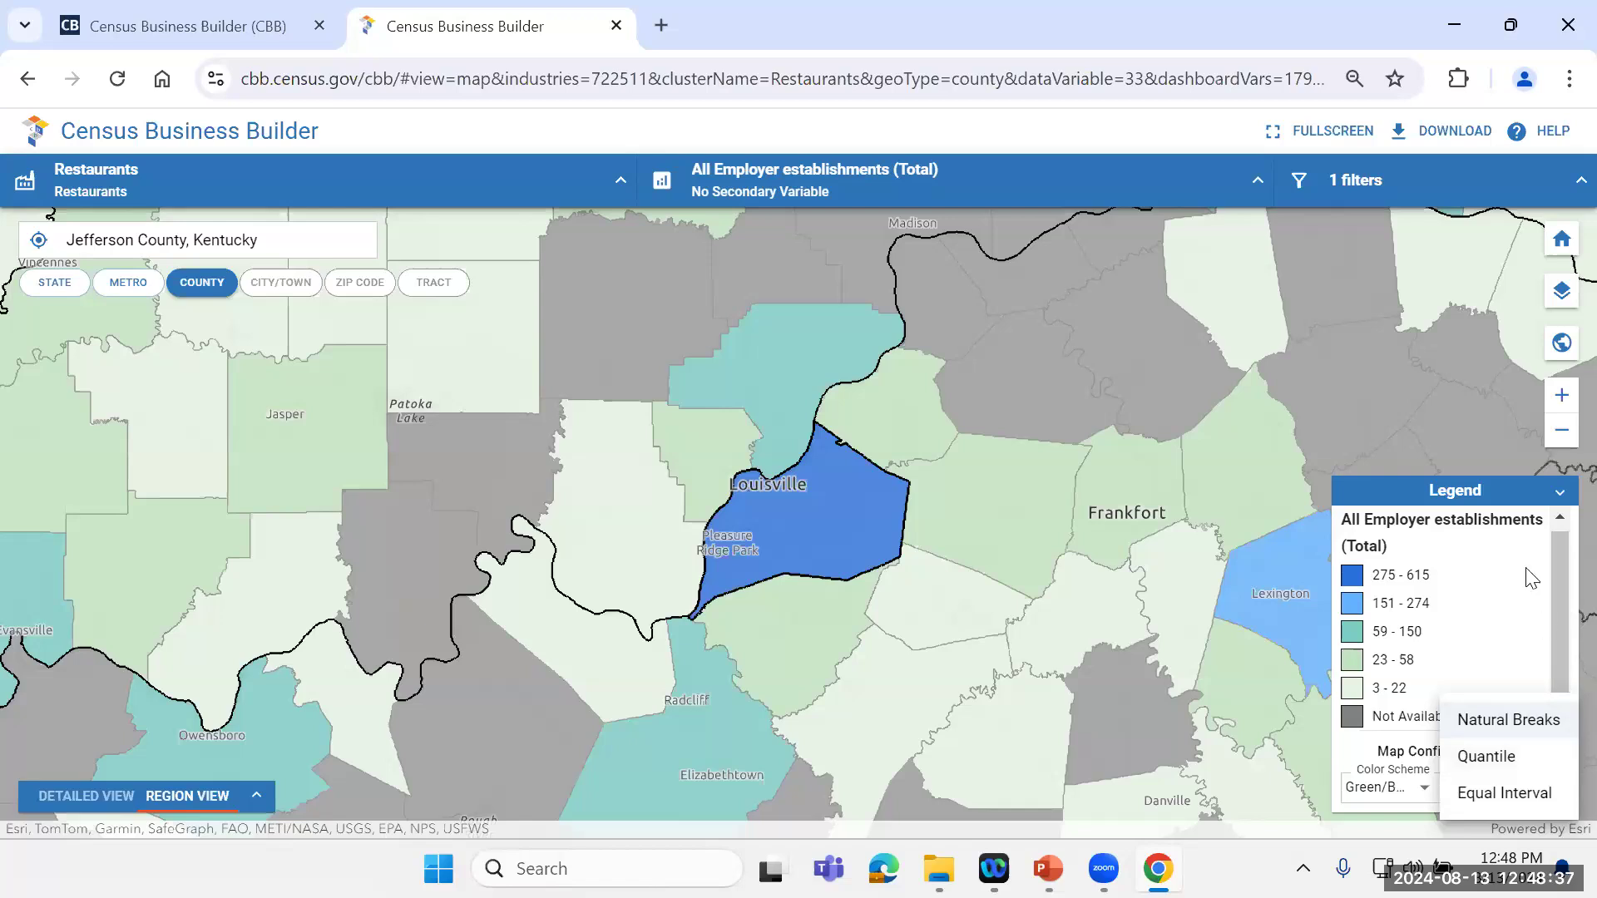
left_click(1466, 353)
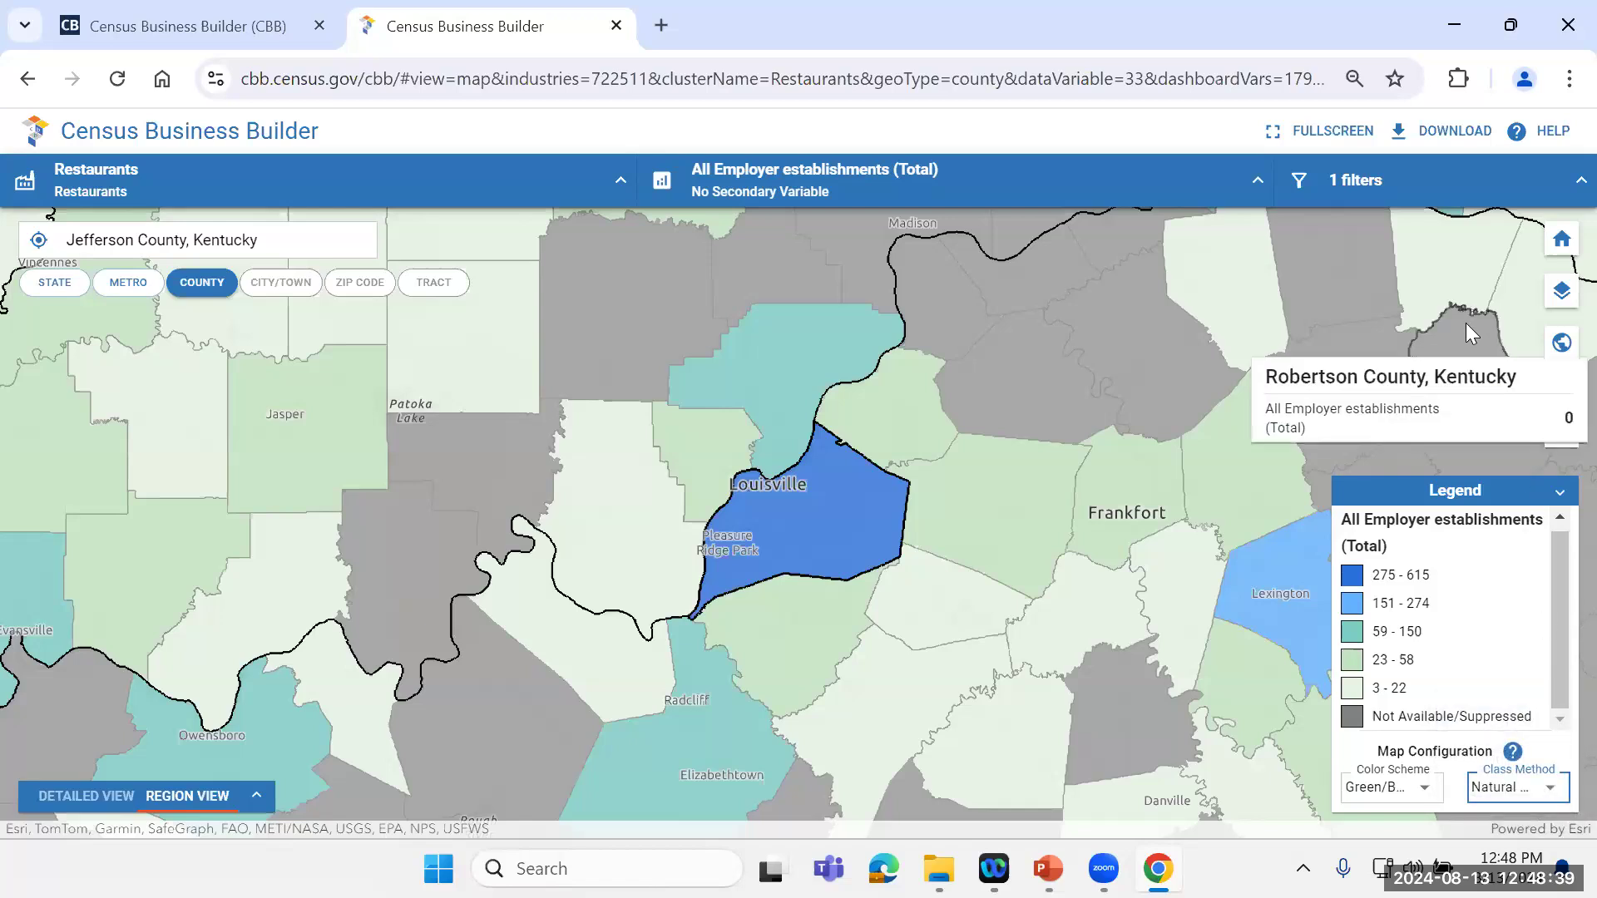
left_click(1559, 497)
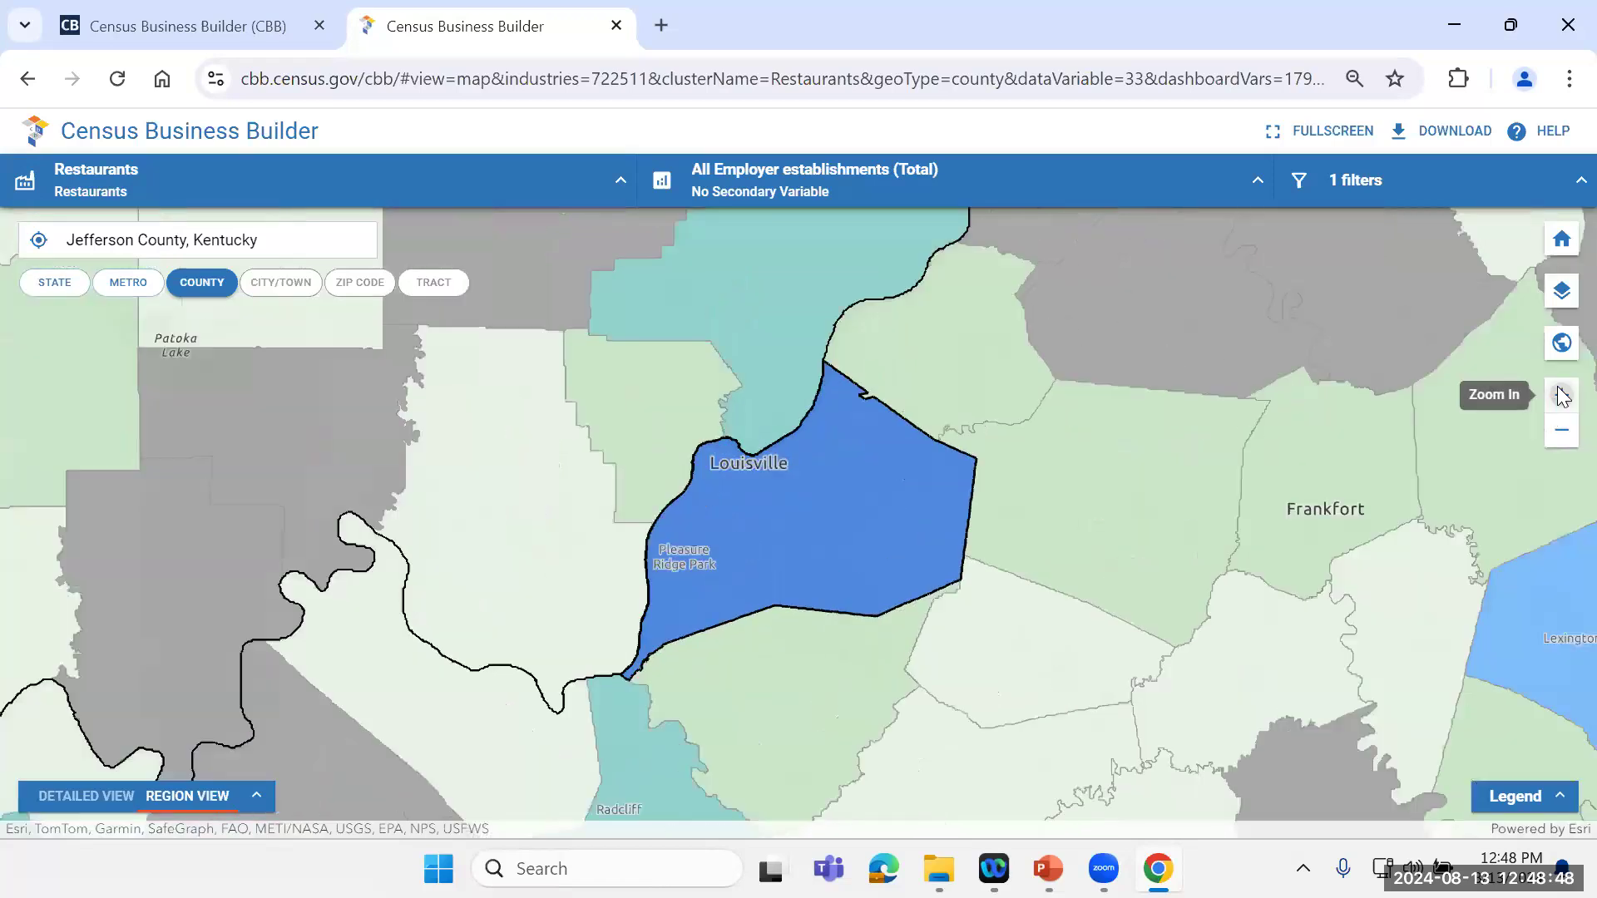
Step: Switch the map around Jefferson County from county level to ZIP code level
left_click(1561, 396)
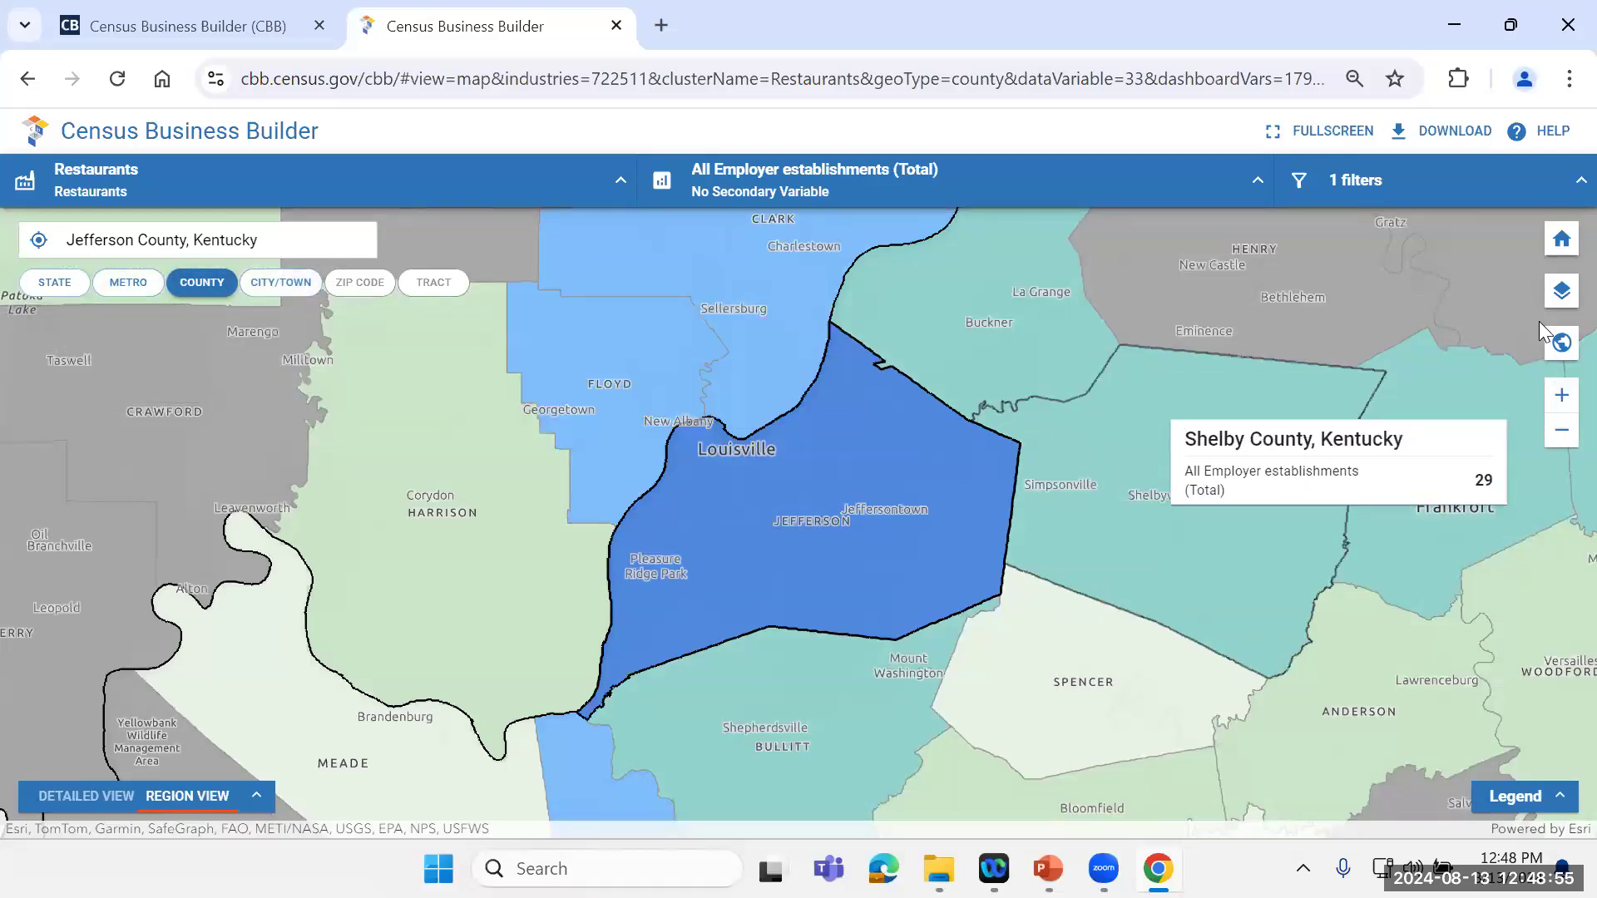
left_click(1562, 397)
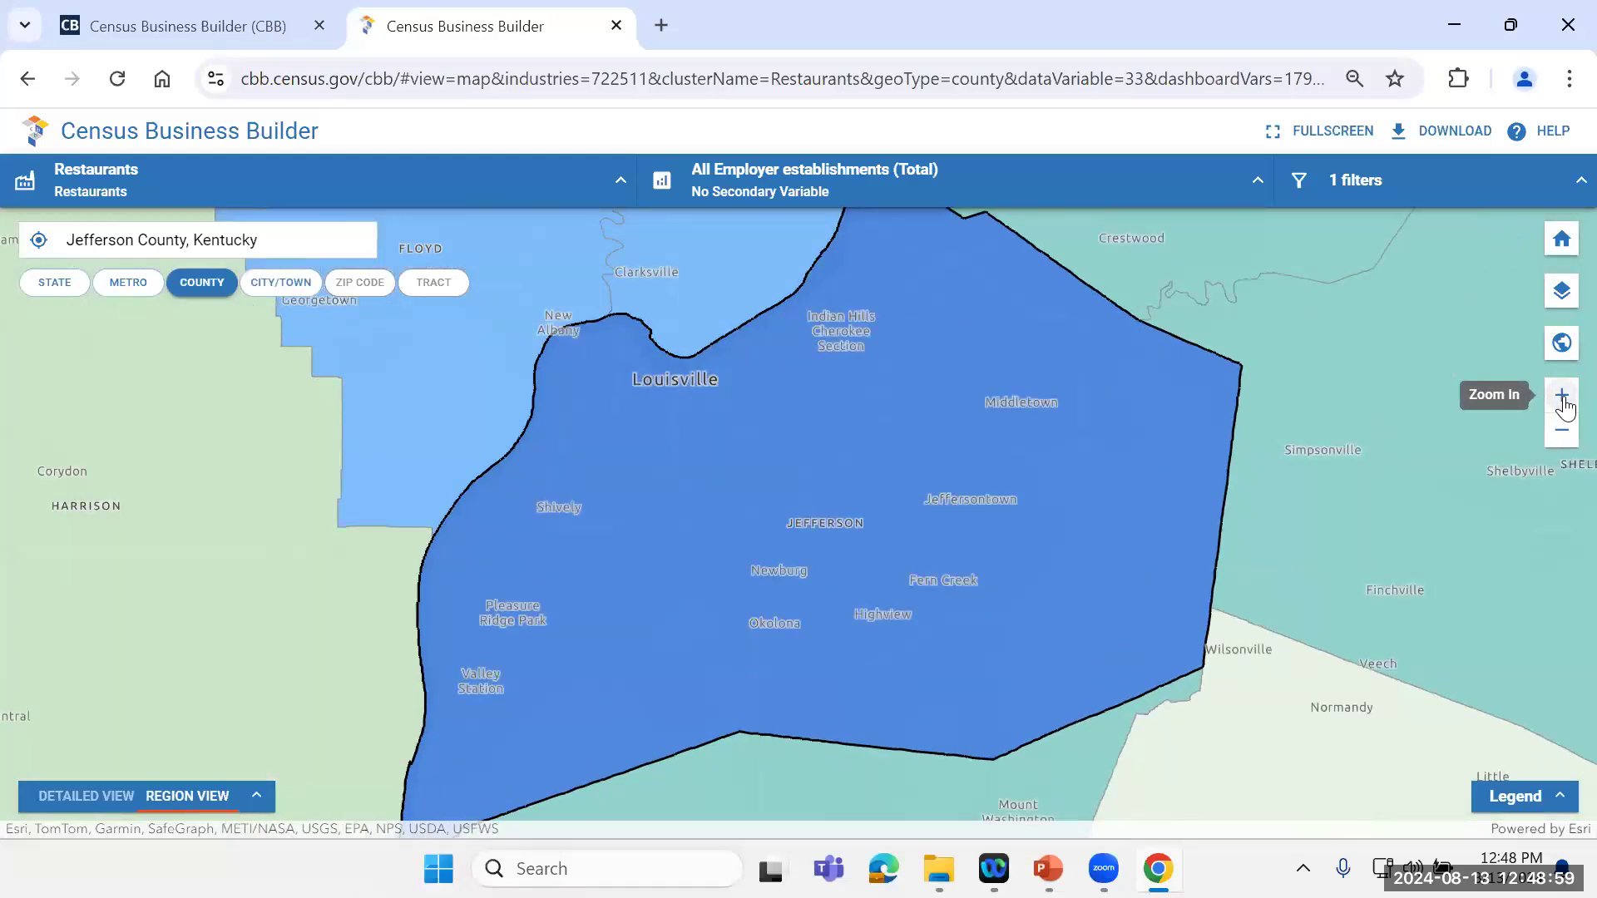
left_click(1563, 398)
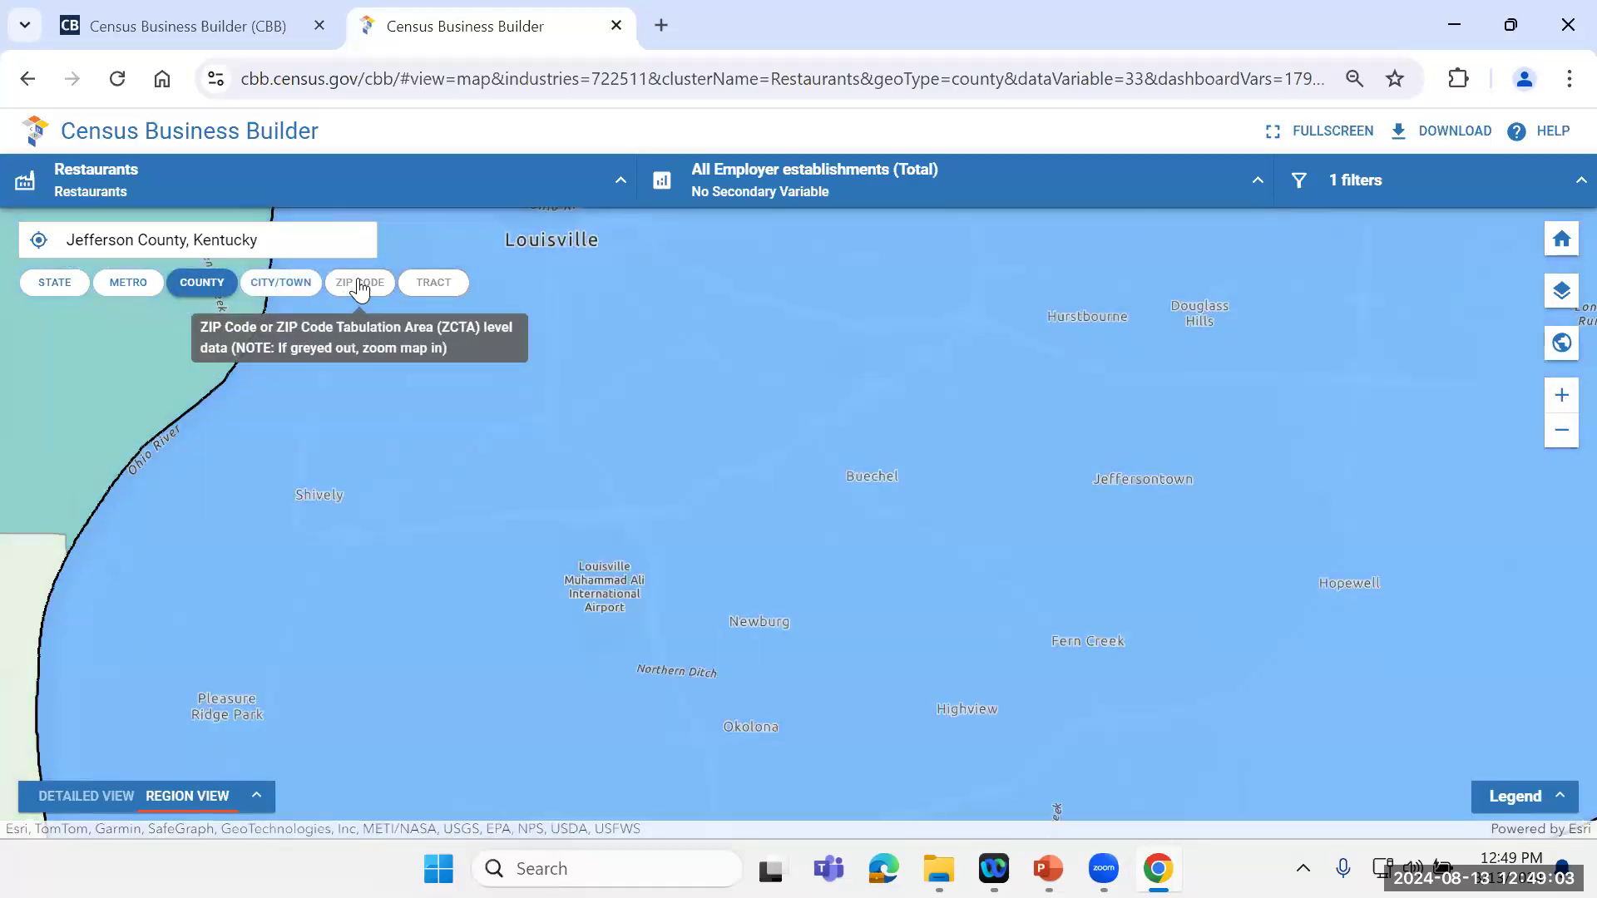
left_click(360, 284)
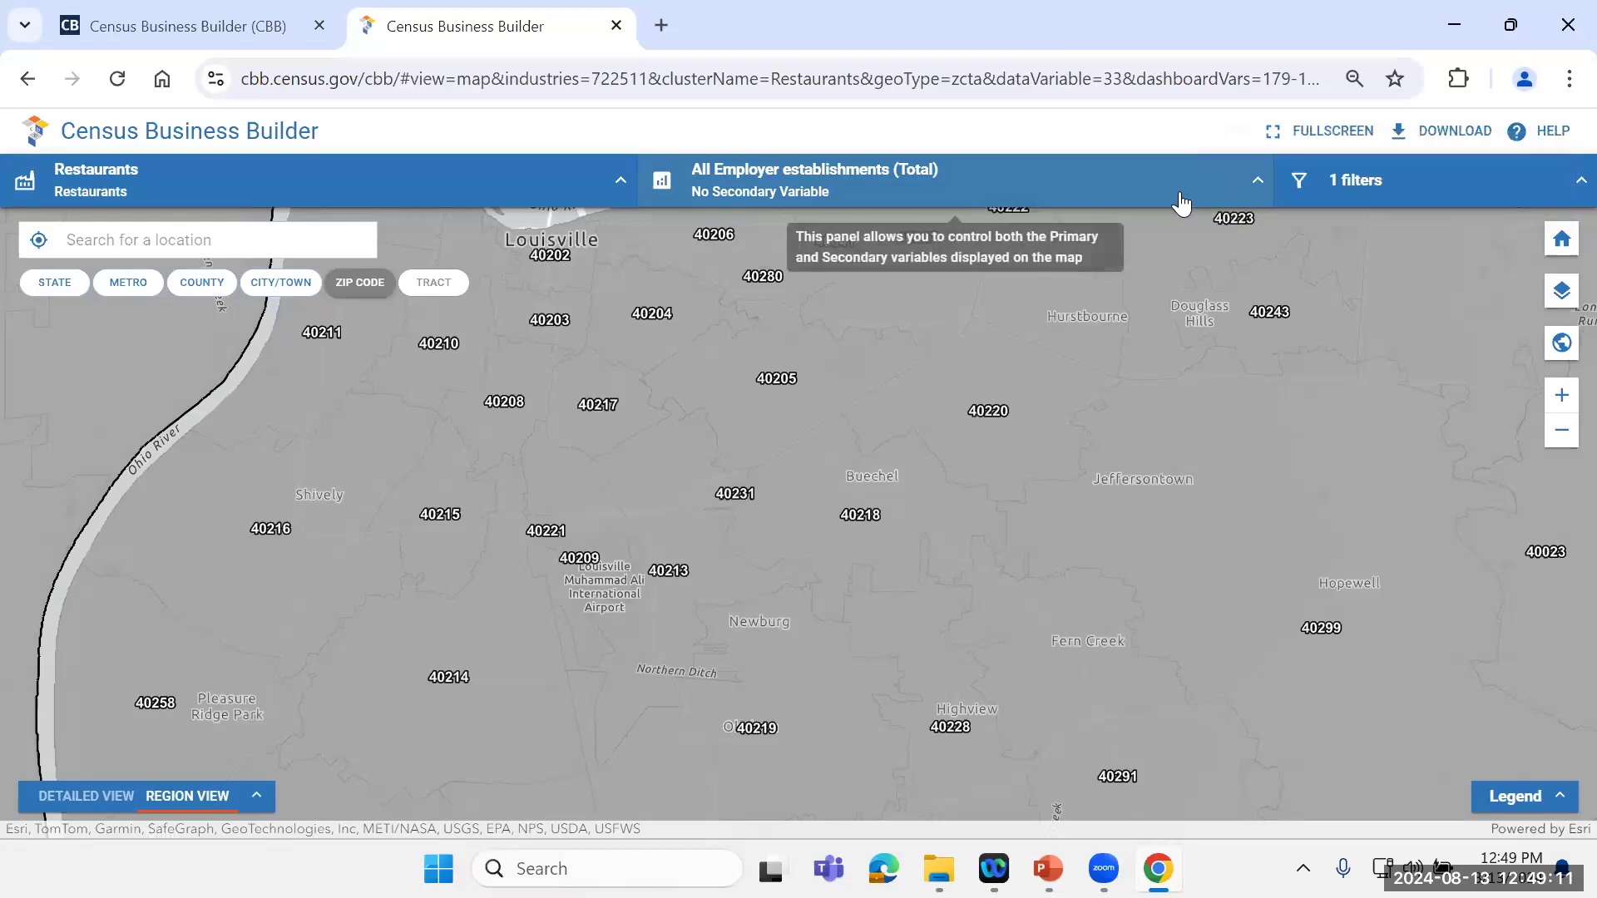
left_click(1256, 181)
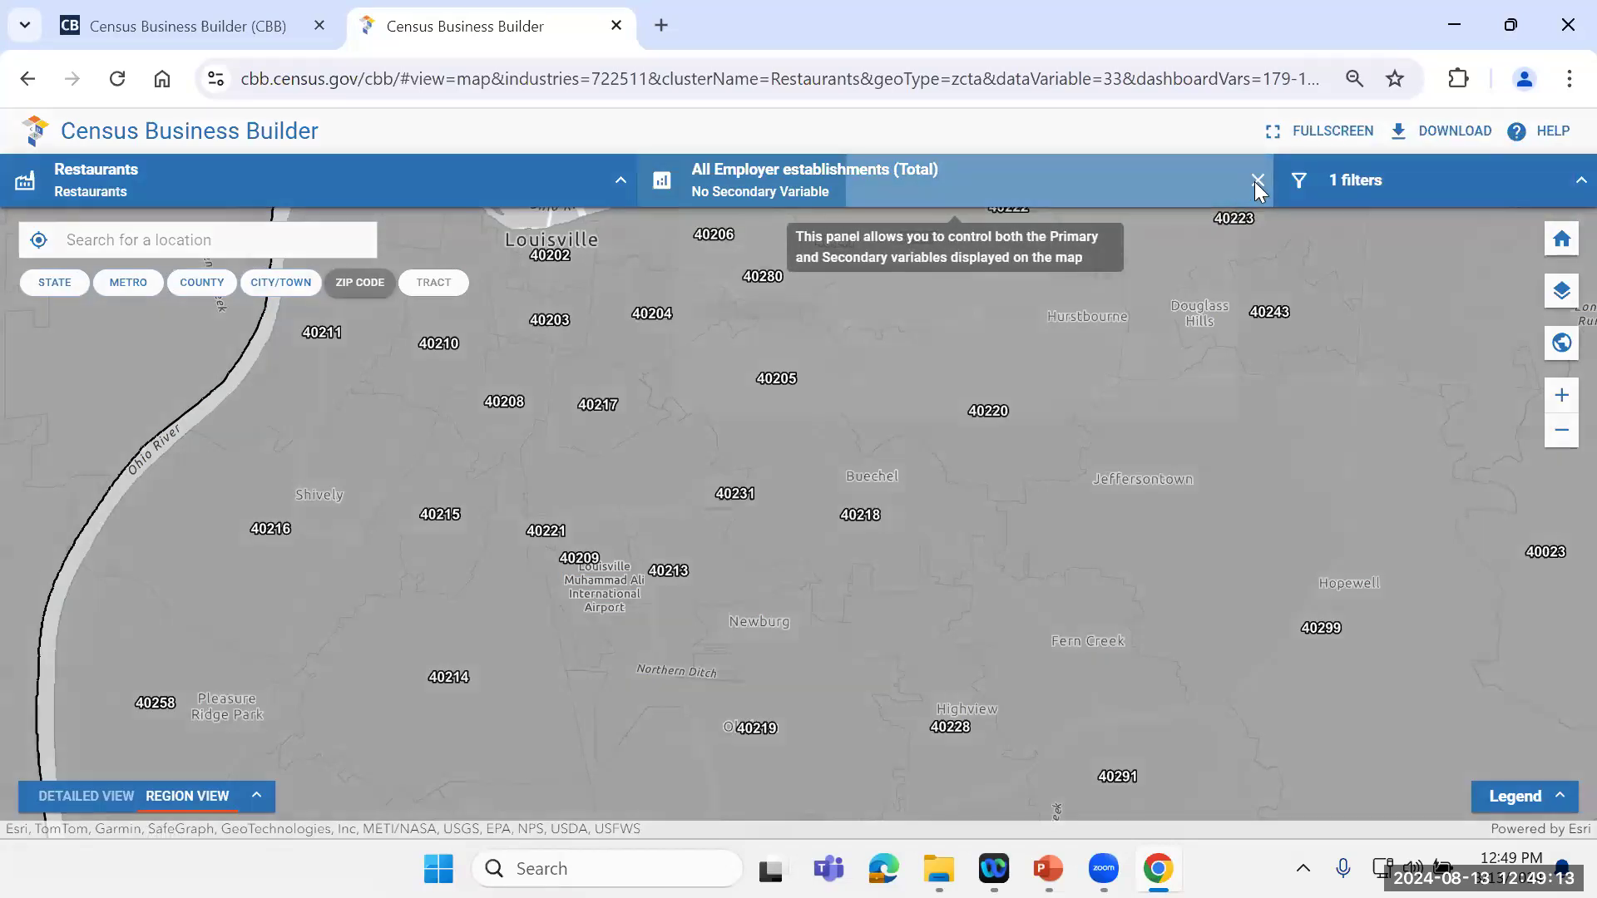
left_click(1256, 182)
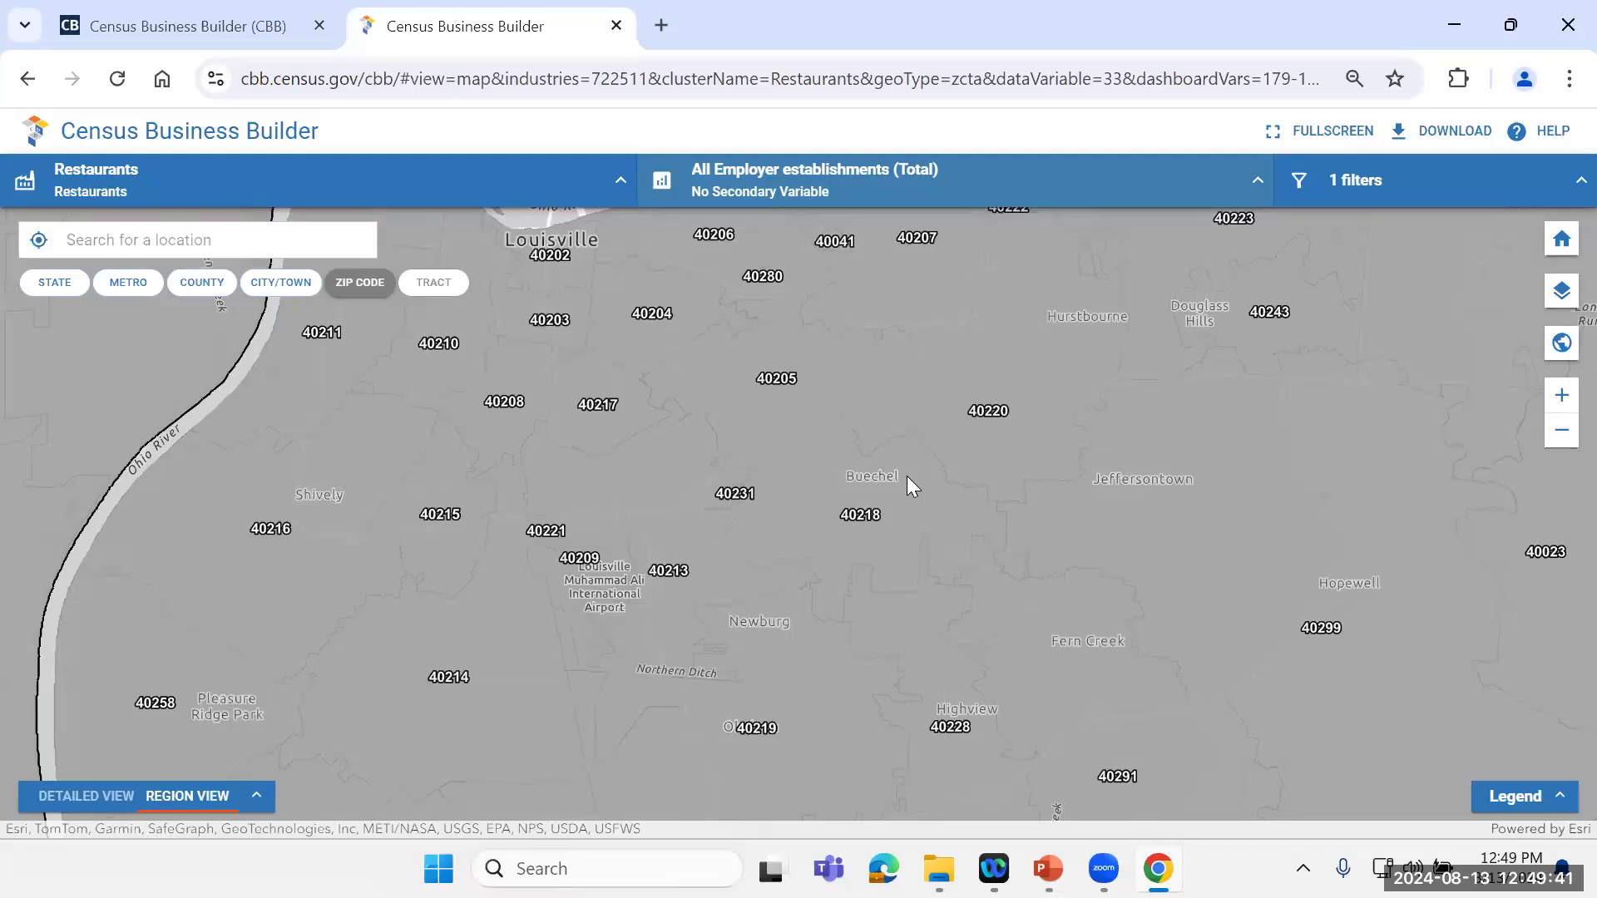
Step: Try Total population as the secondary variable on the ZIP code map, then remove that variable
left_click(1249, 181)
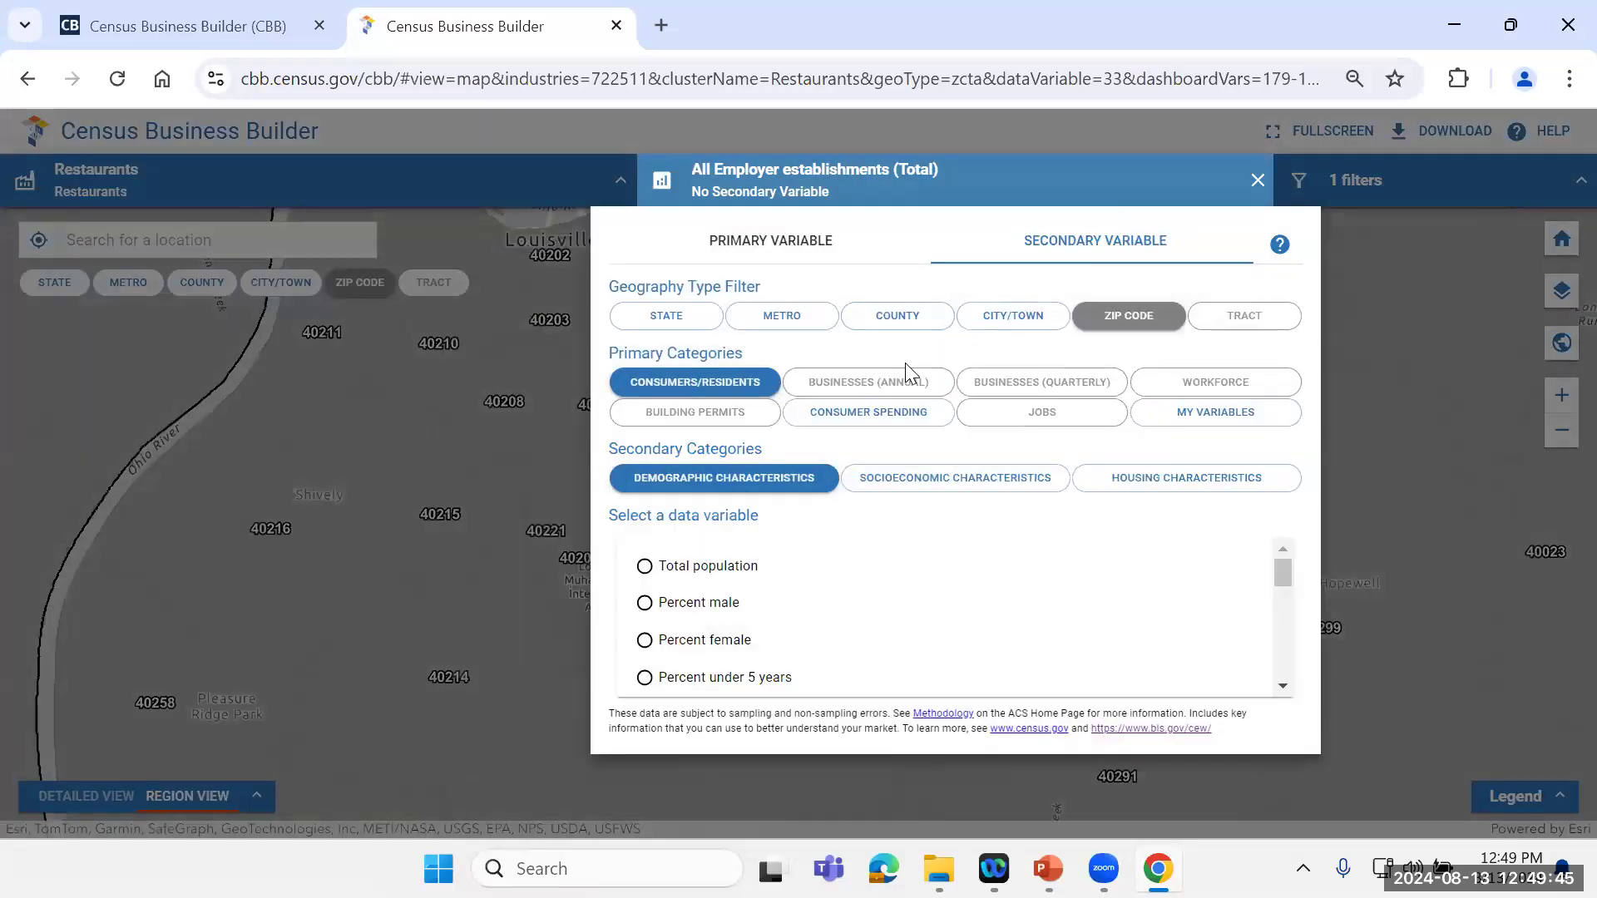
left_click(646, 568)
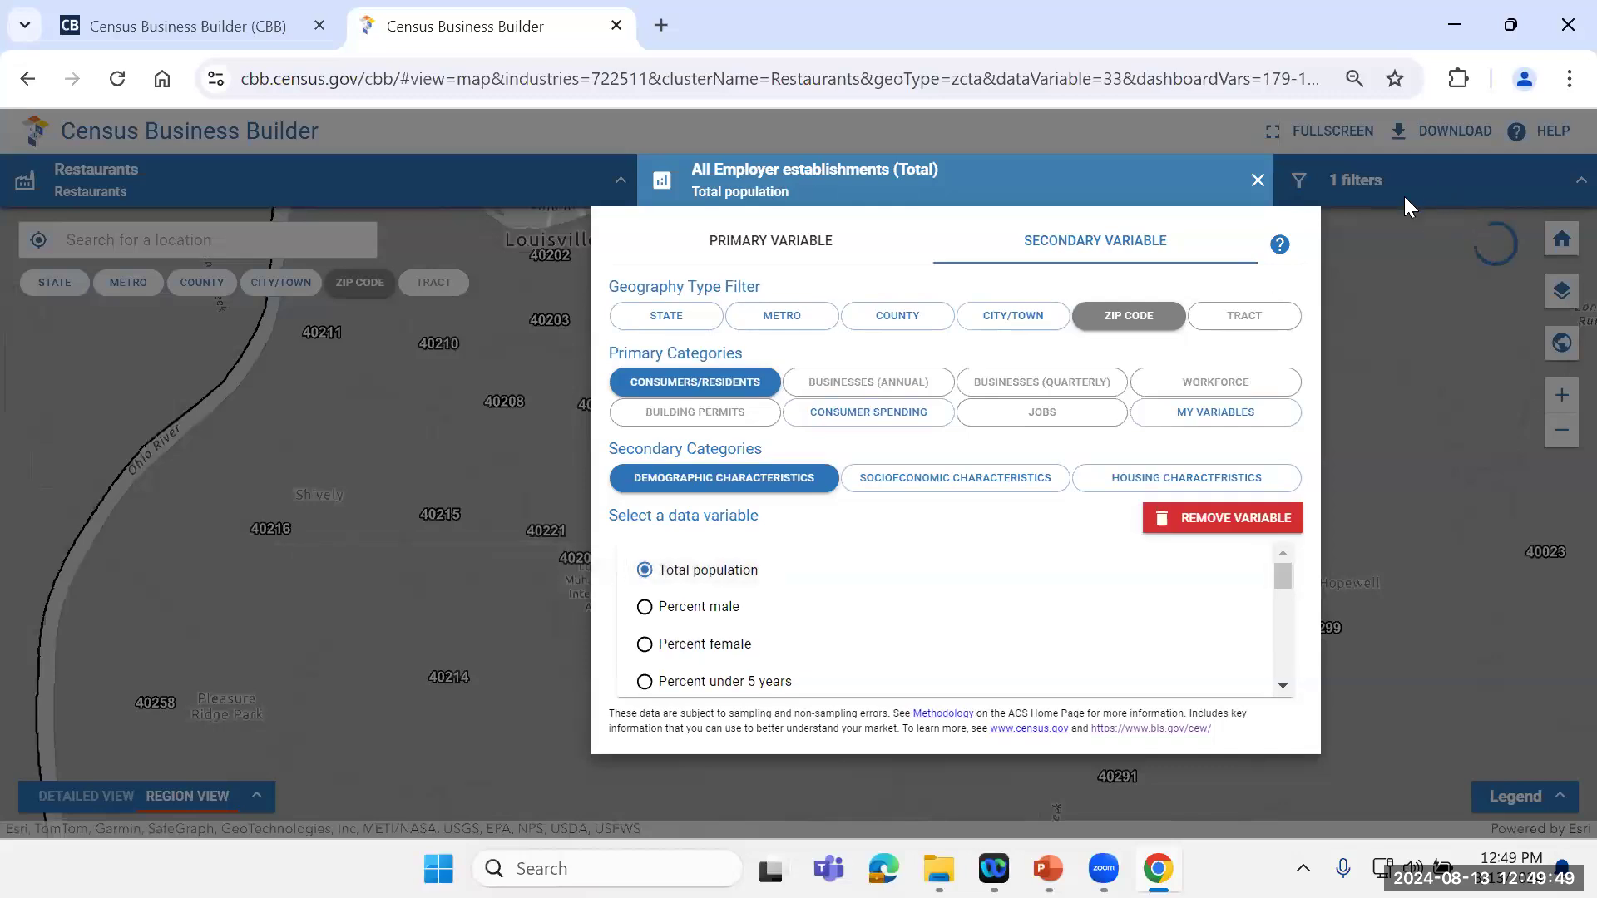
left_click(1257, 183)
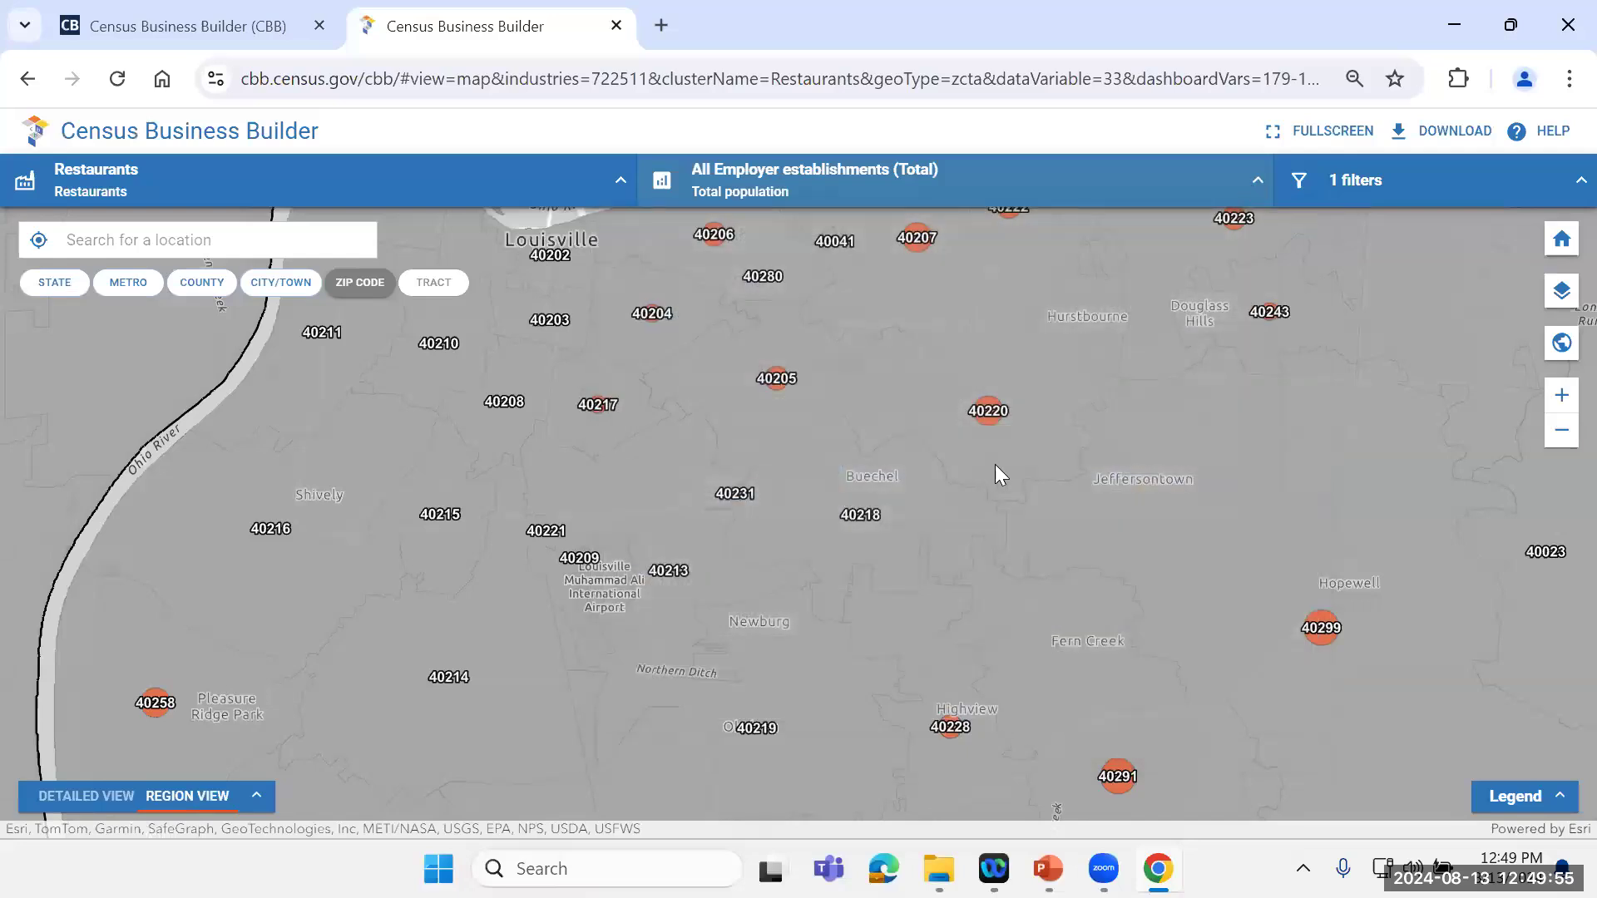
left_click(1262, 180)
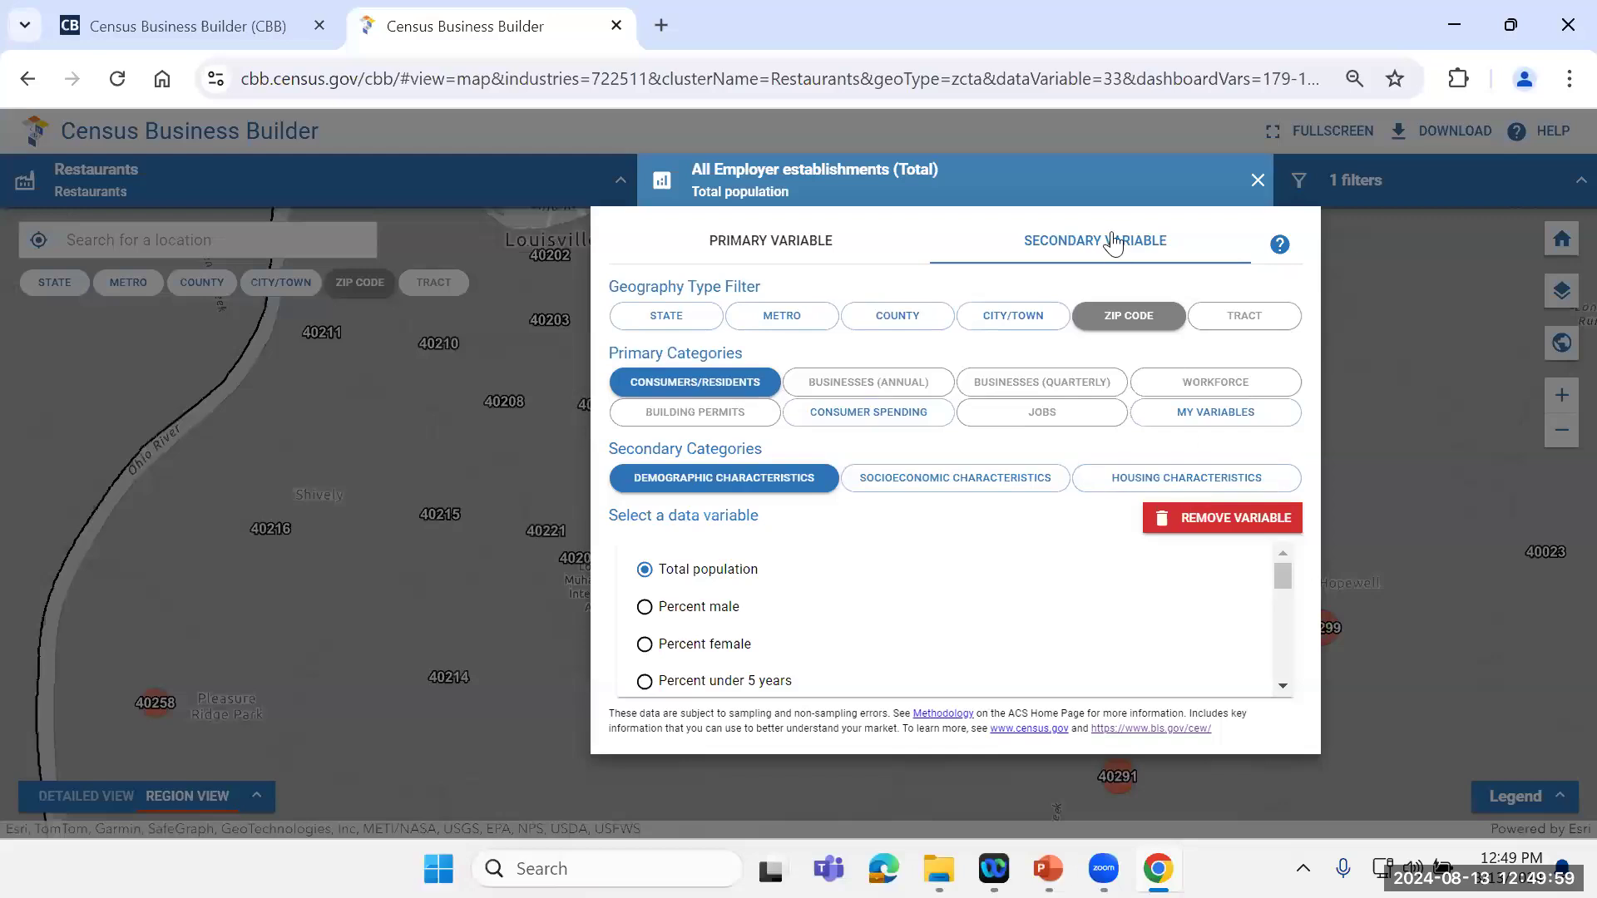
left_click(1256, 519)
Step: Change the primary map variable to Total population from the demographic characteristics of consumers and residents, and view the Louisville ZIP codes
left_click(811, 251)
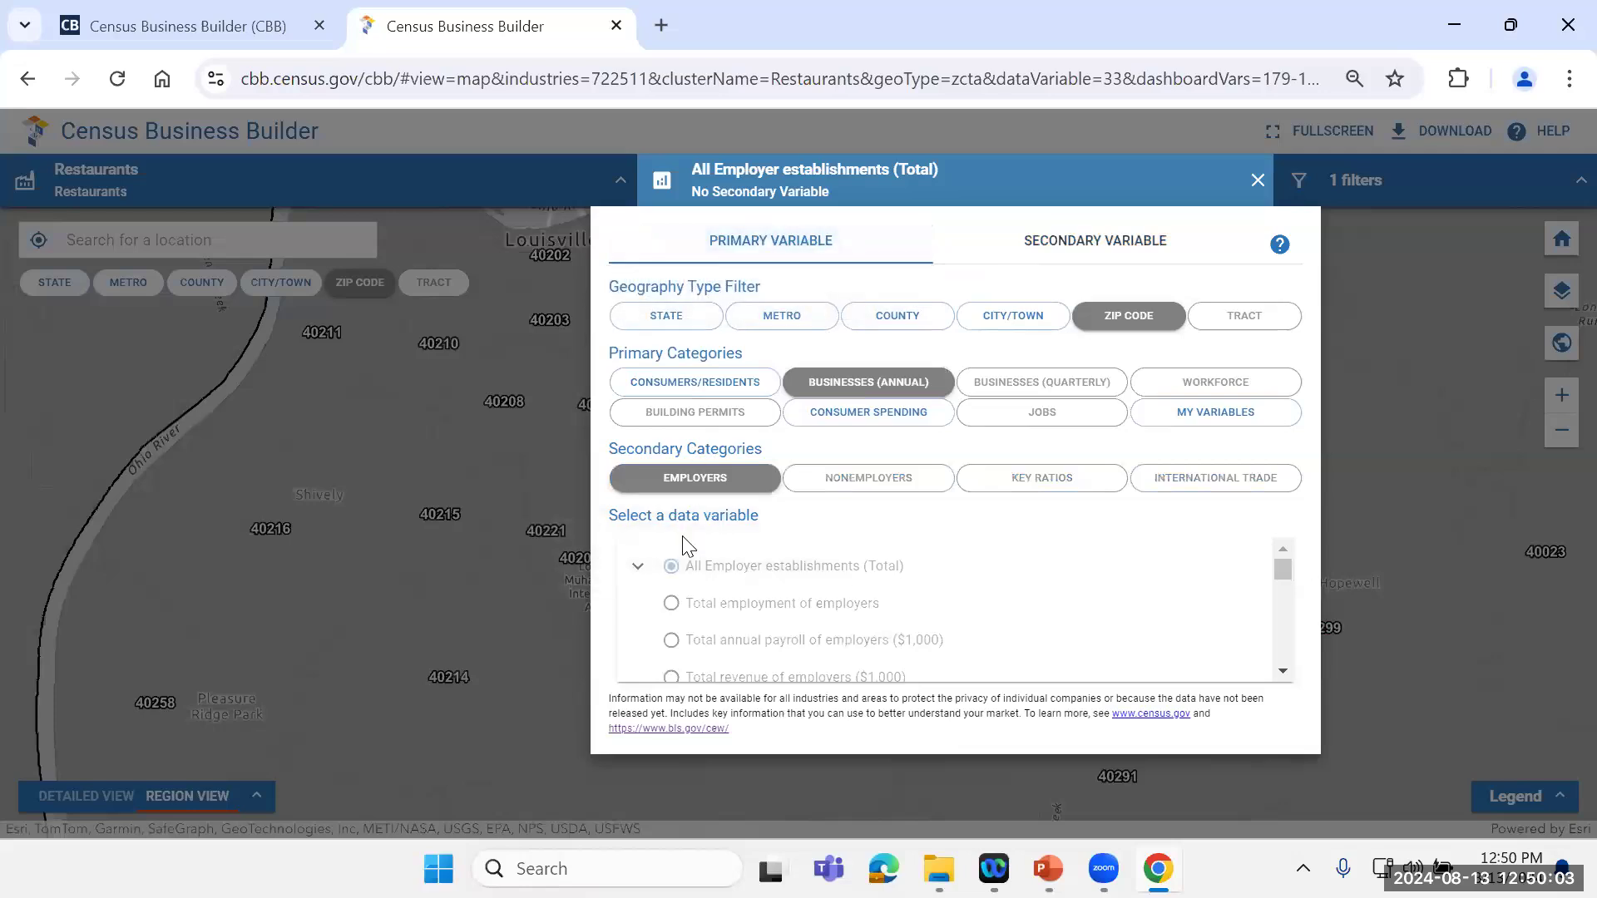
left_click(693, 386)
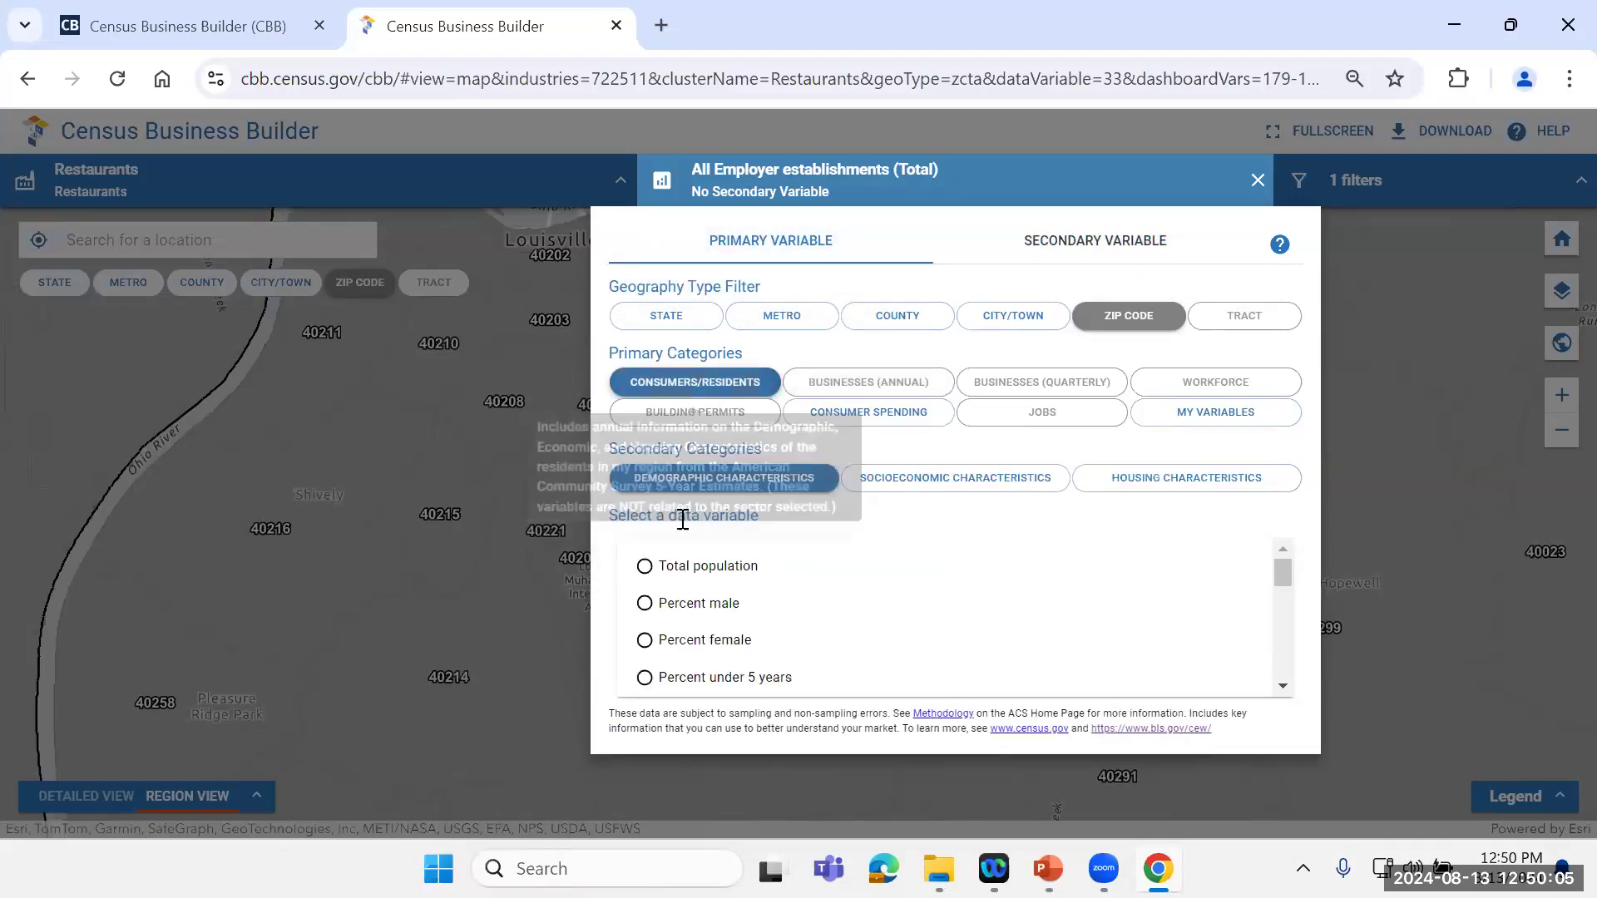
left_click(645, 566)
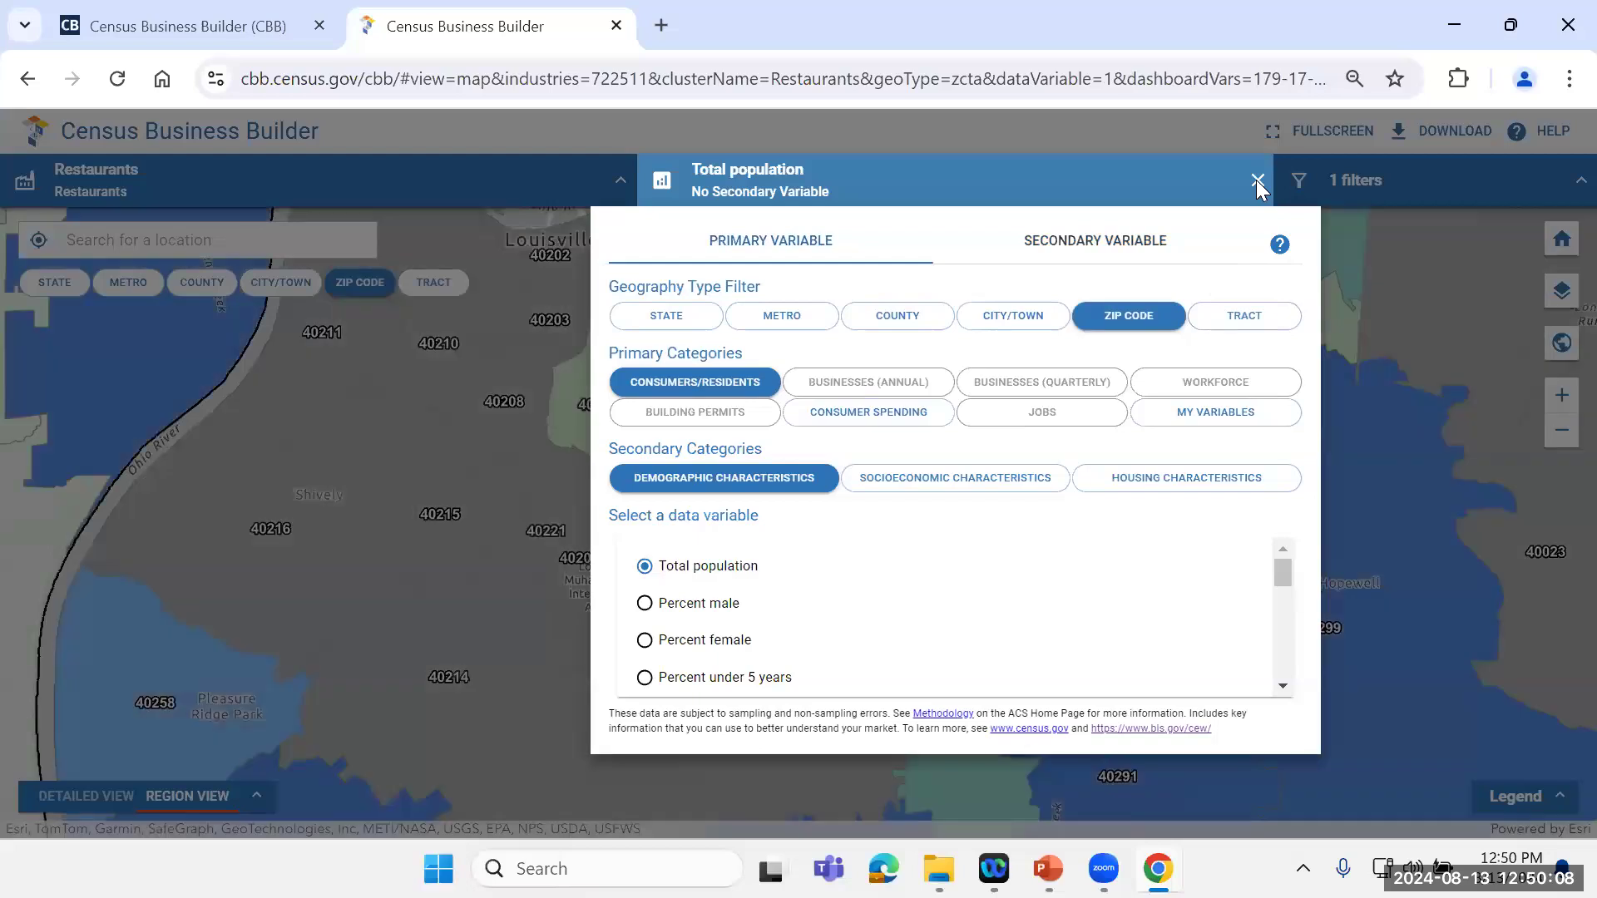
left_click(1256, 179)
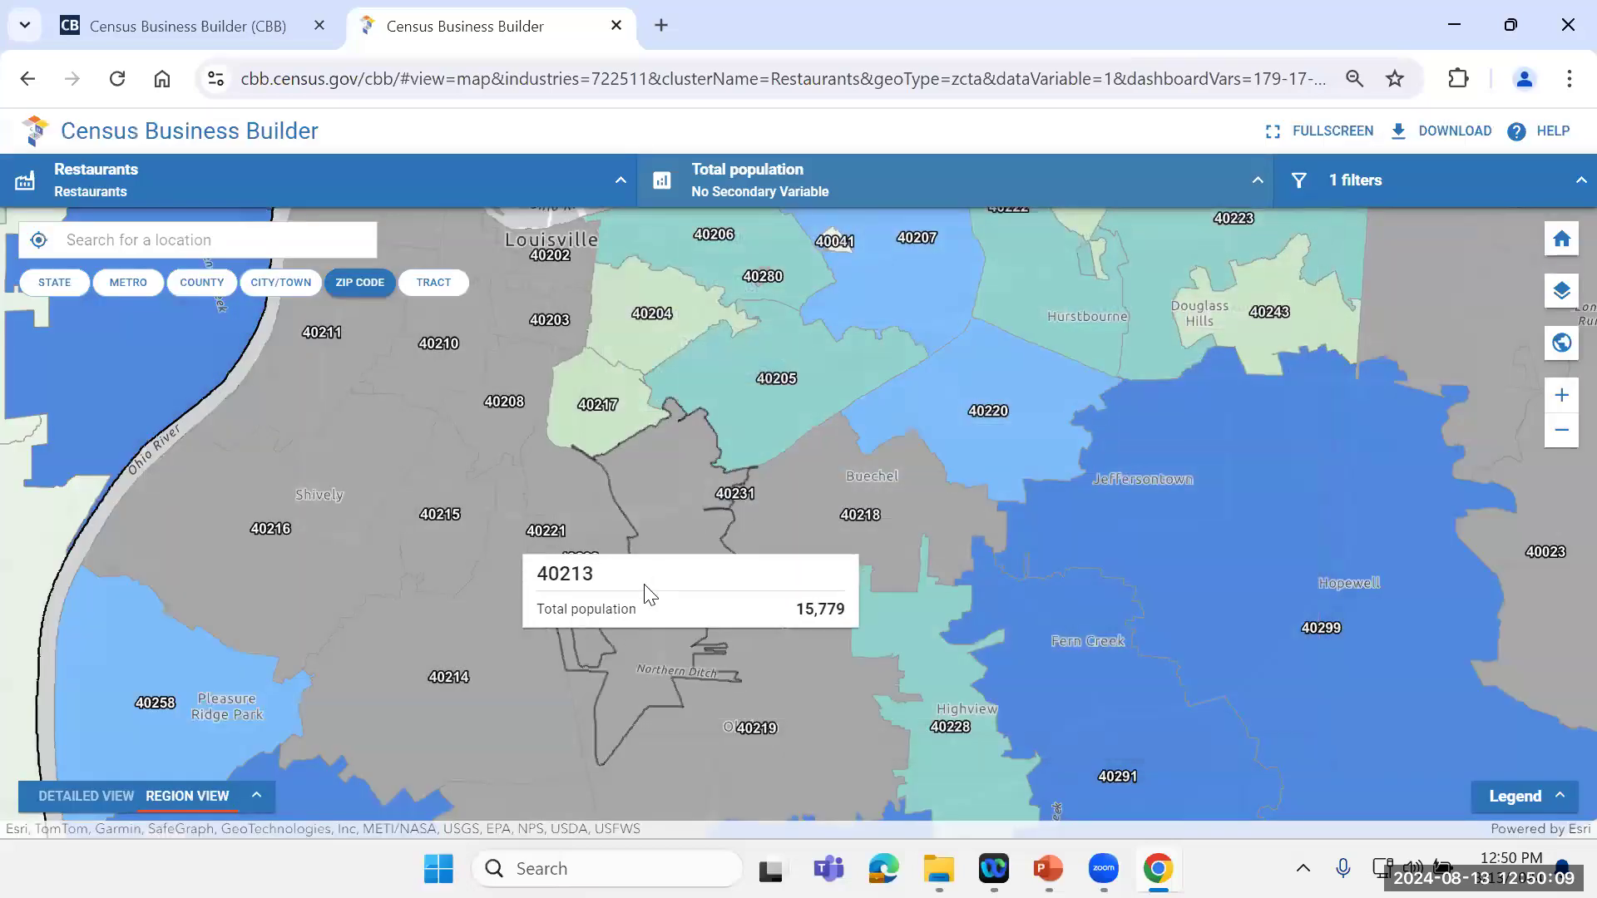
left_click_drag(1006, 413, 702, 524)
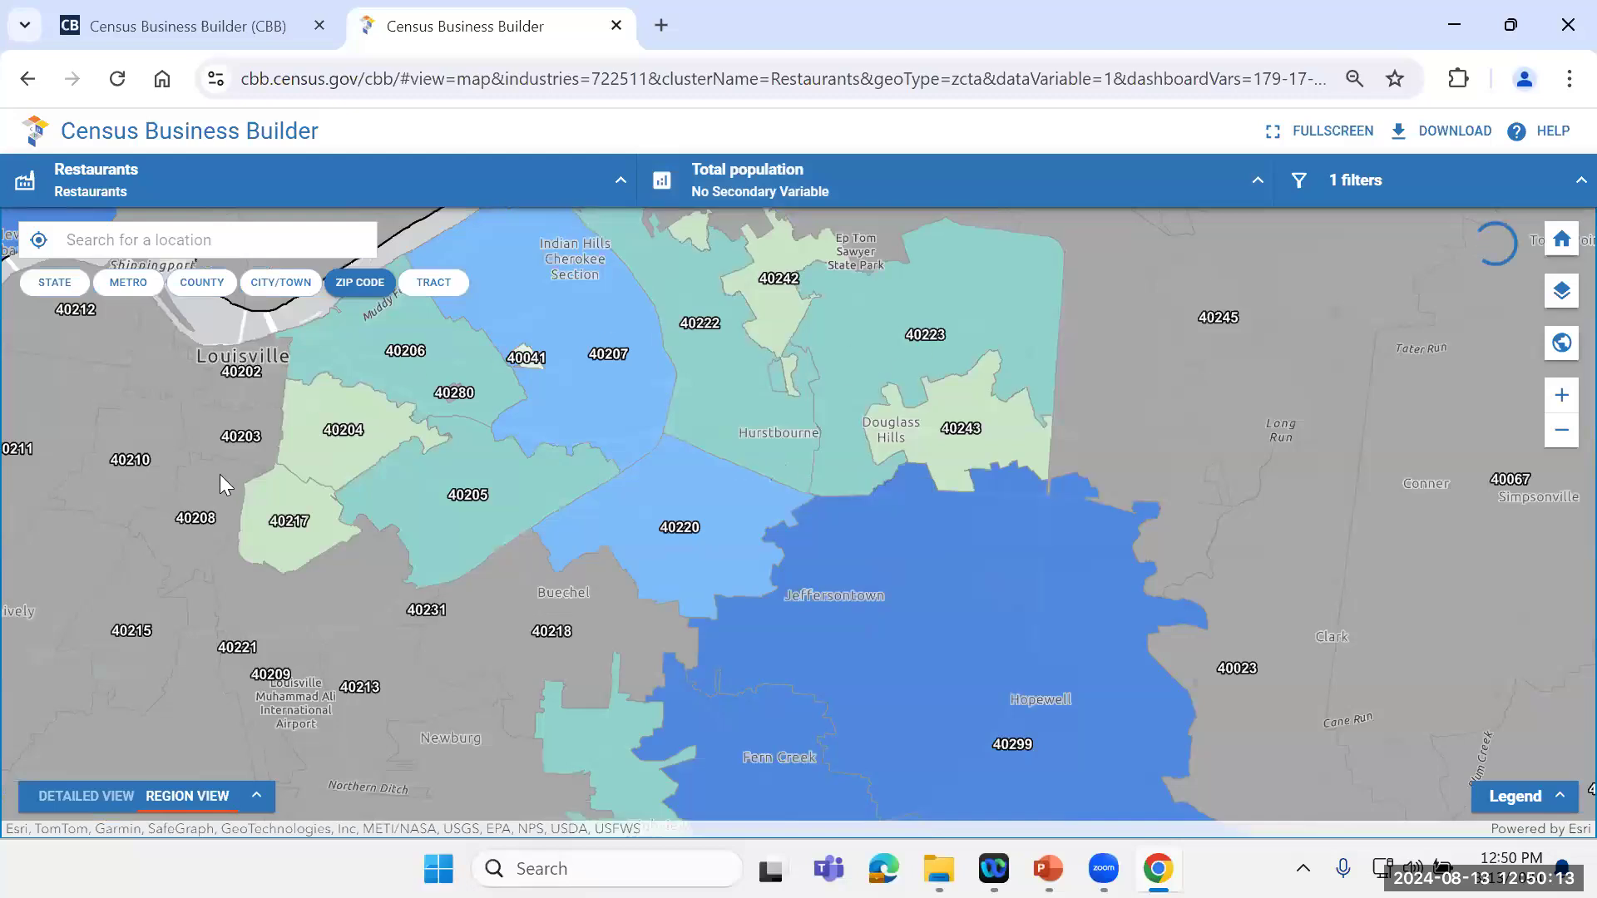
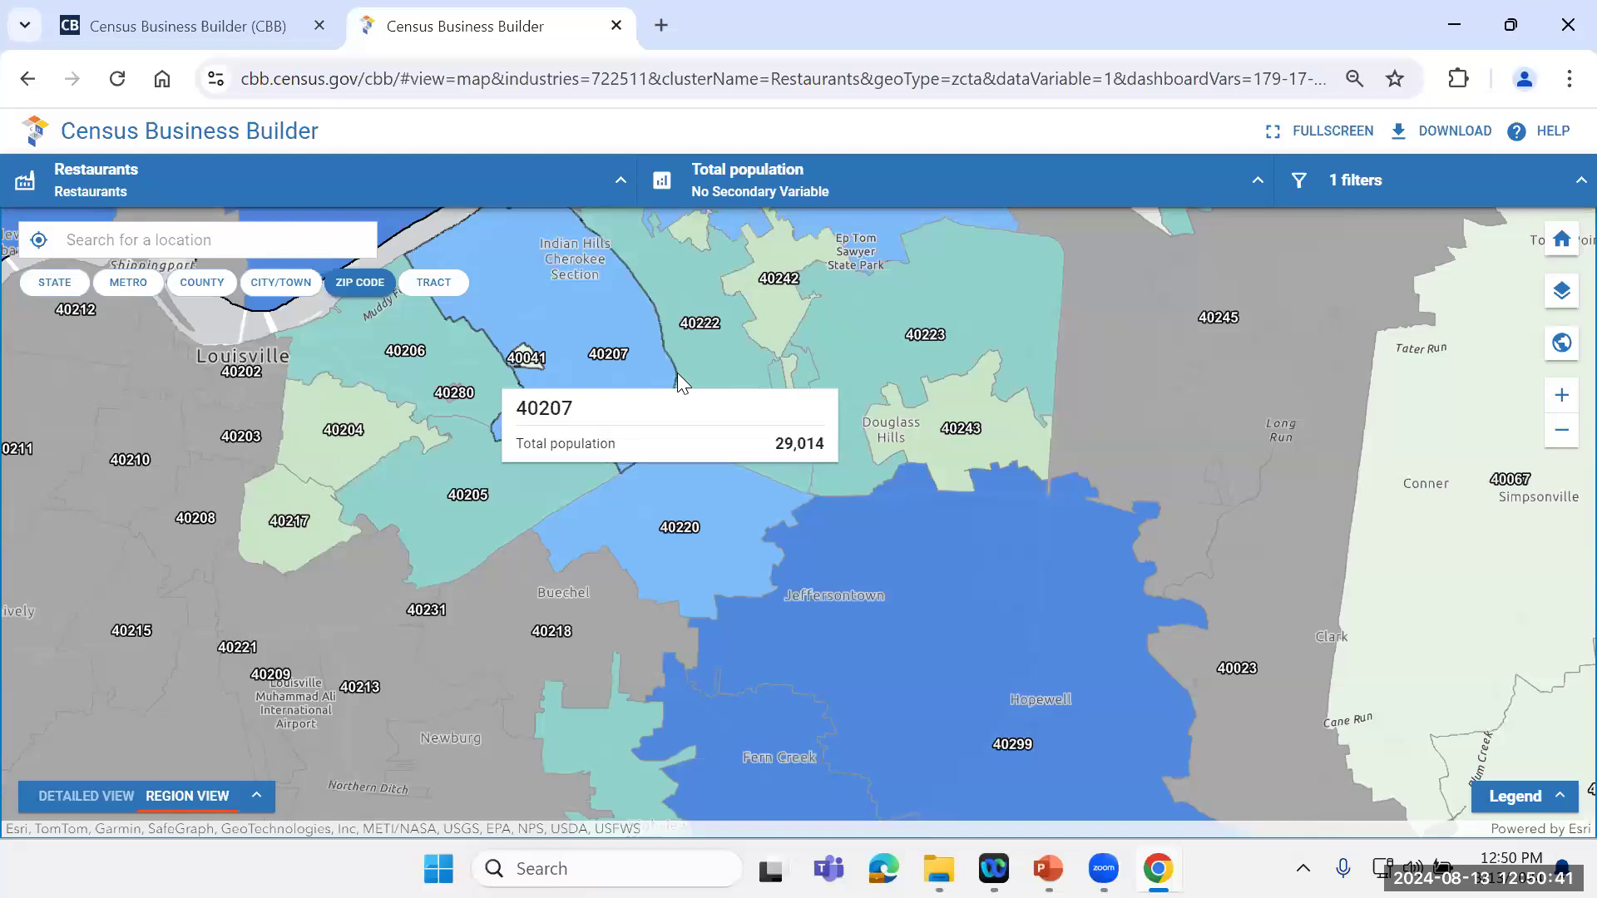
Step: Change the primary map variable to Percent 21 years and over and show the legend for the Louisville ZIP codes
left_click(1257, 183)
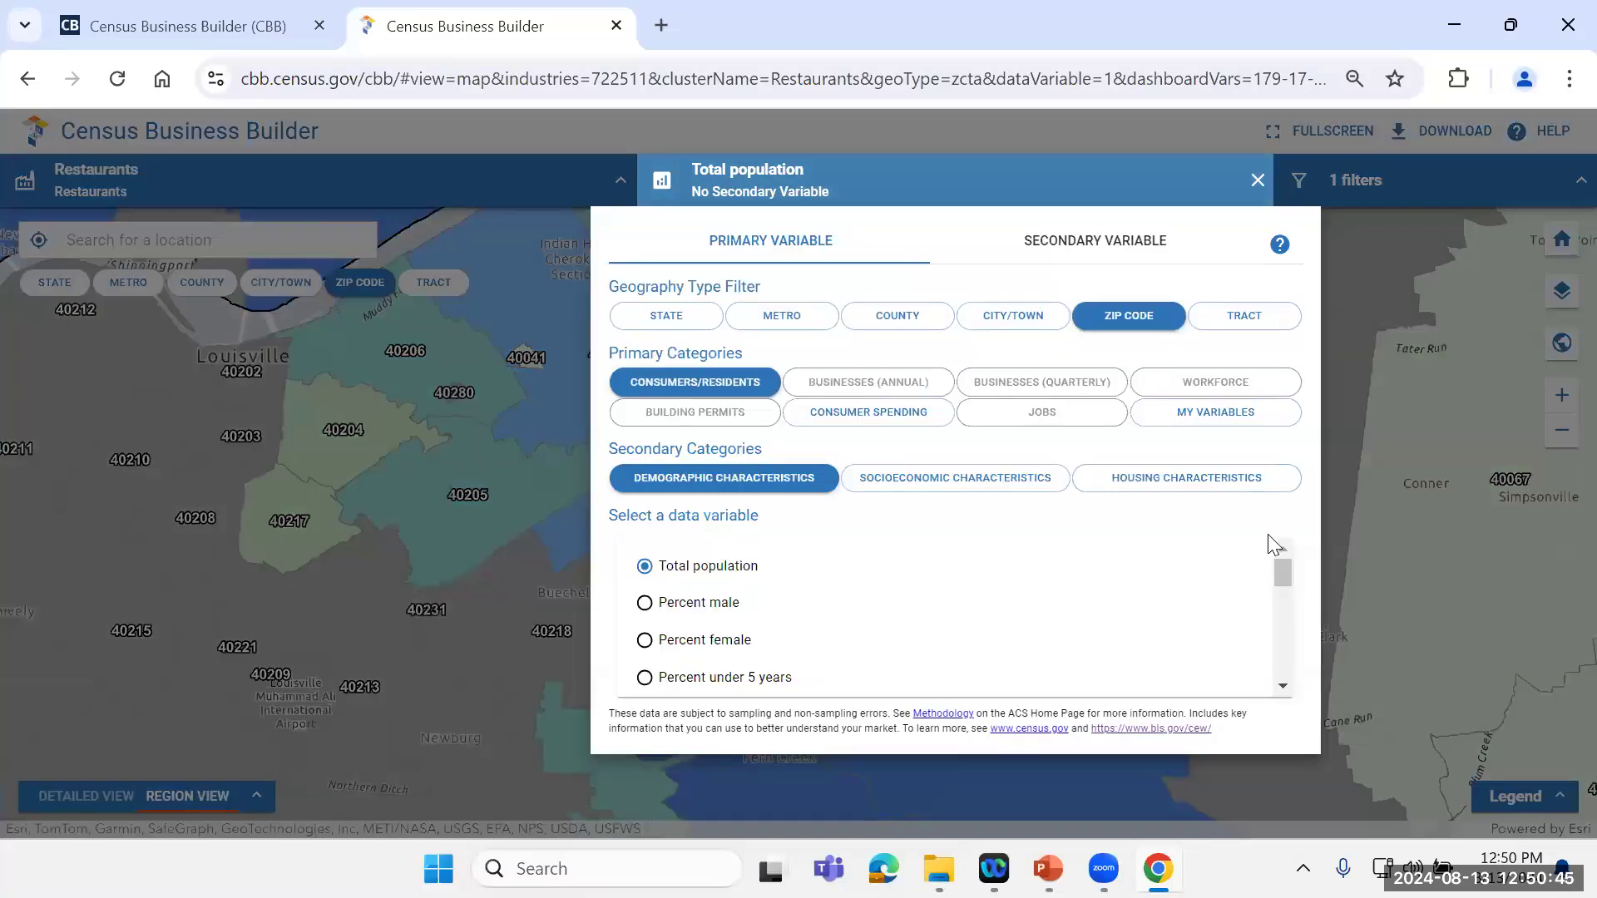
left_click_drag(1275, 569, 1279, 599)
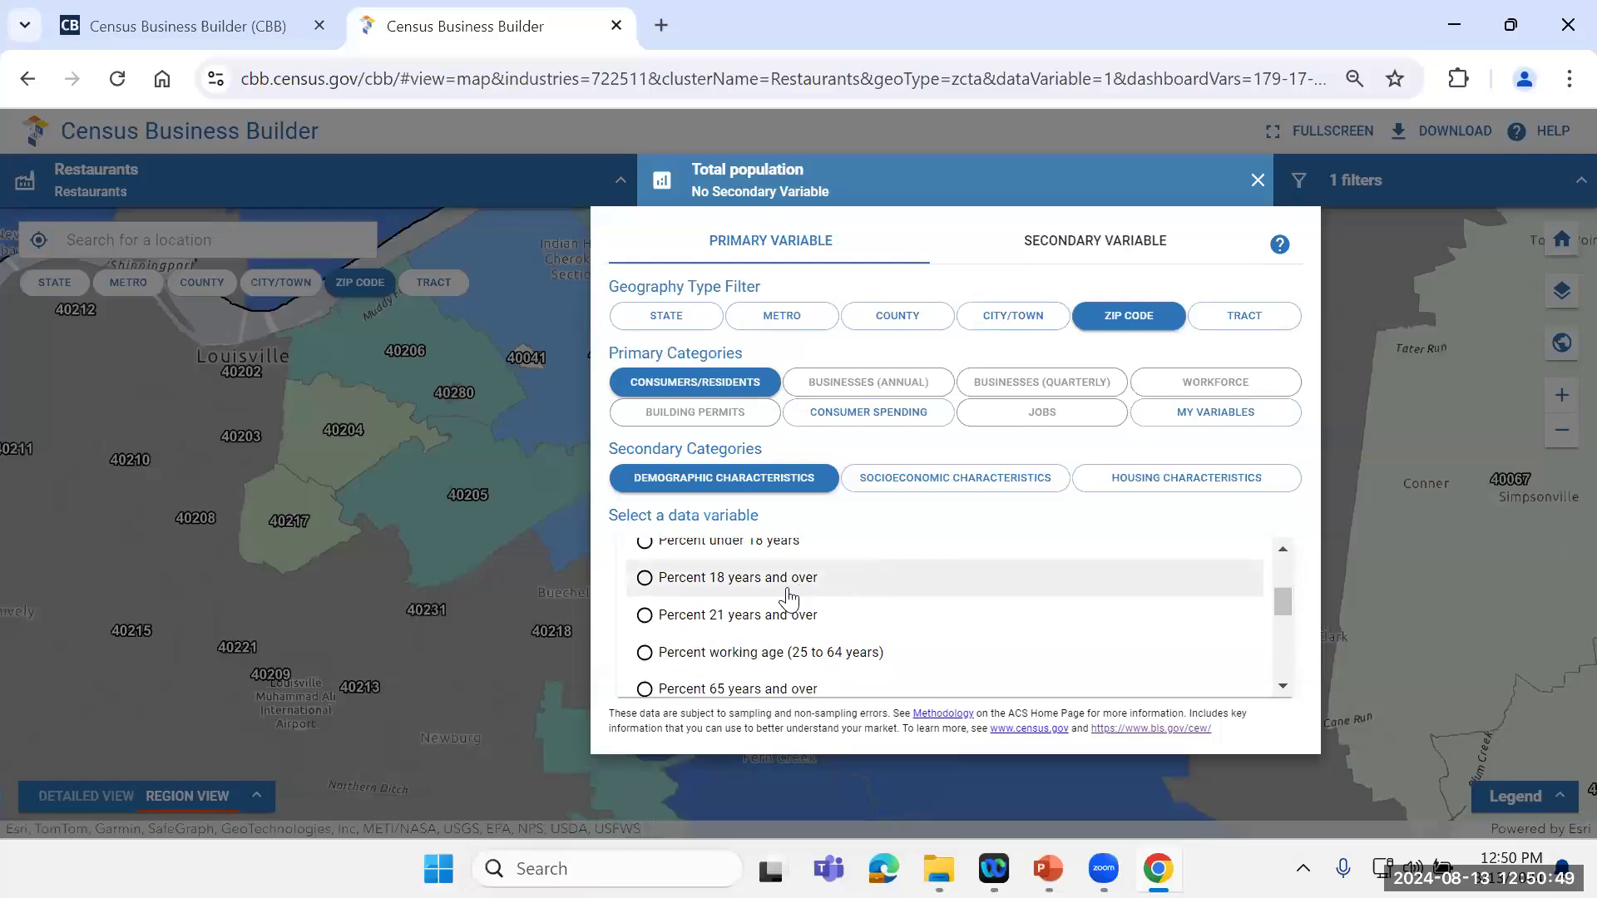
left_click(645, 619)
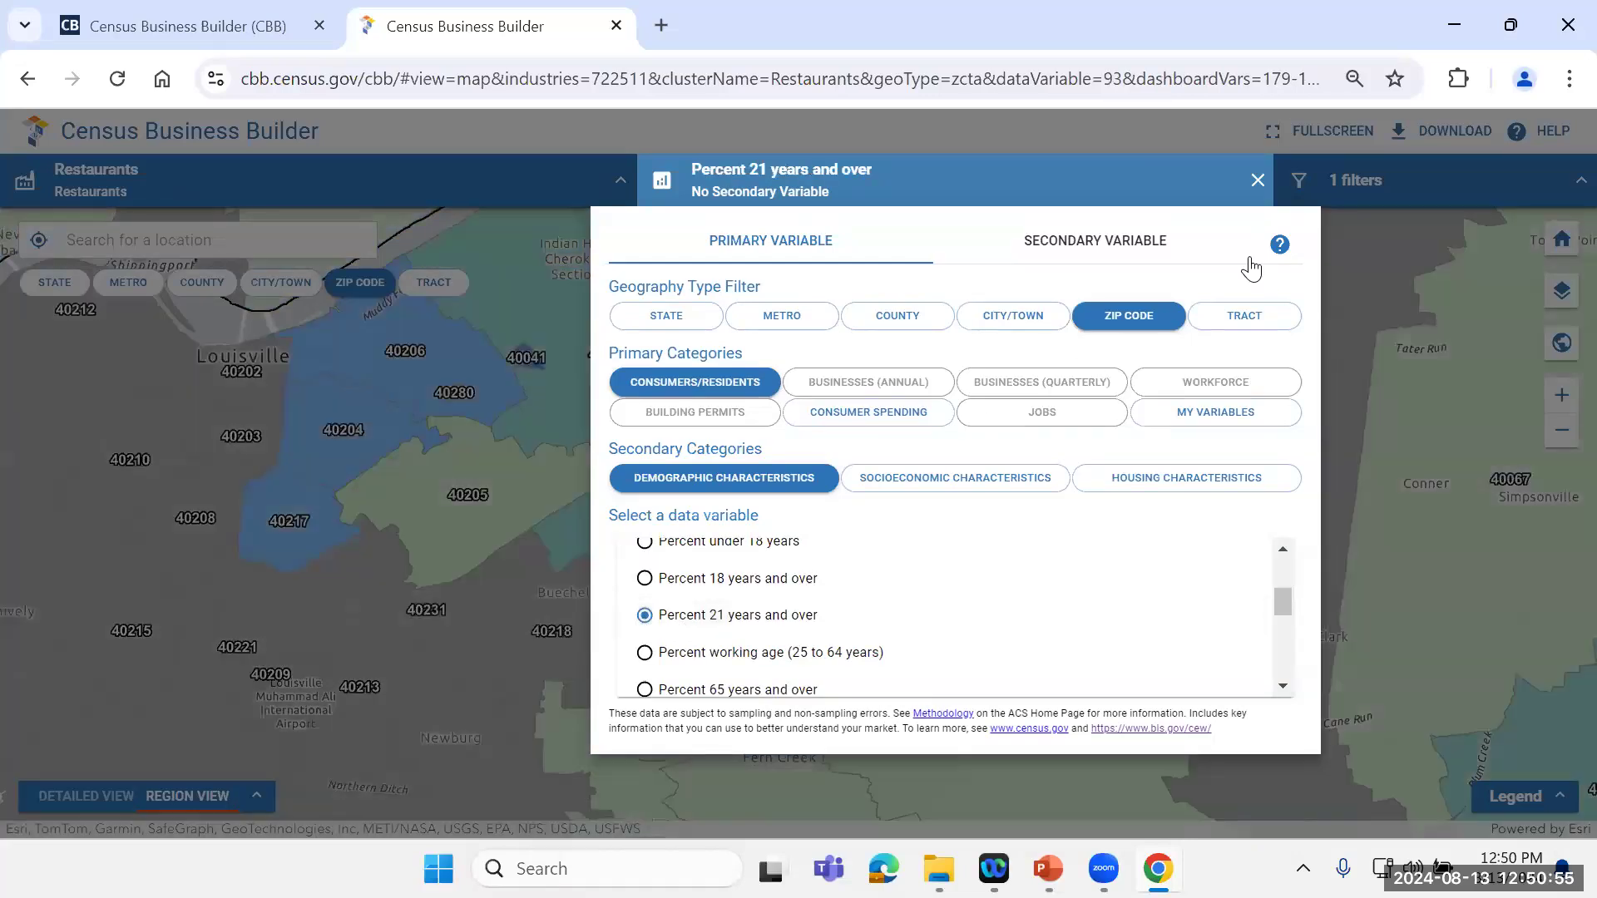
left_click(1256, 182)
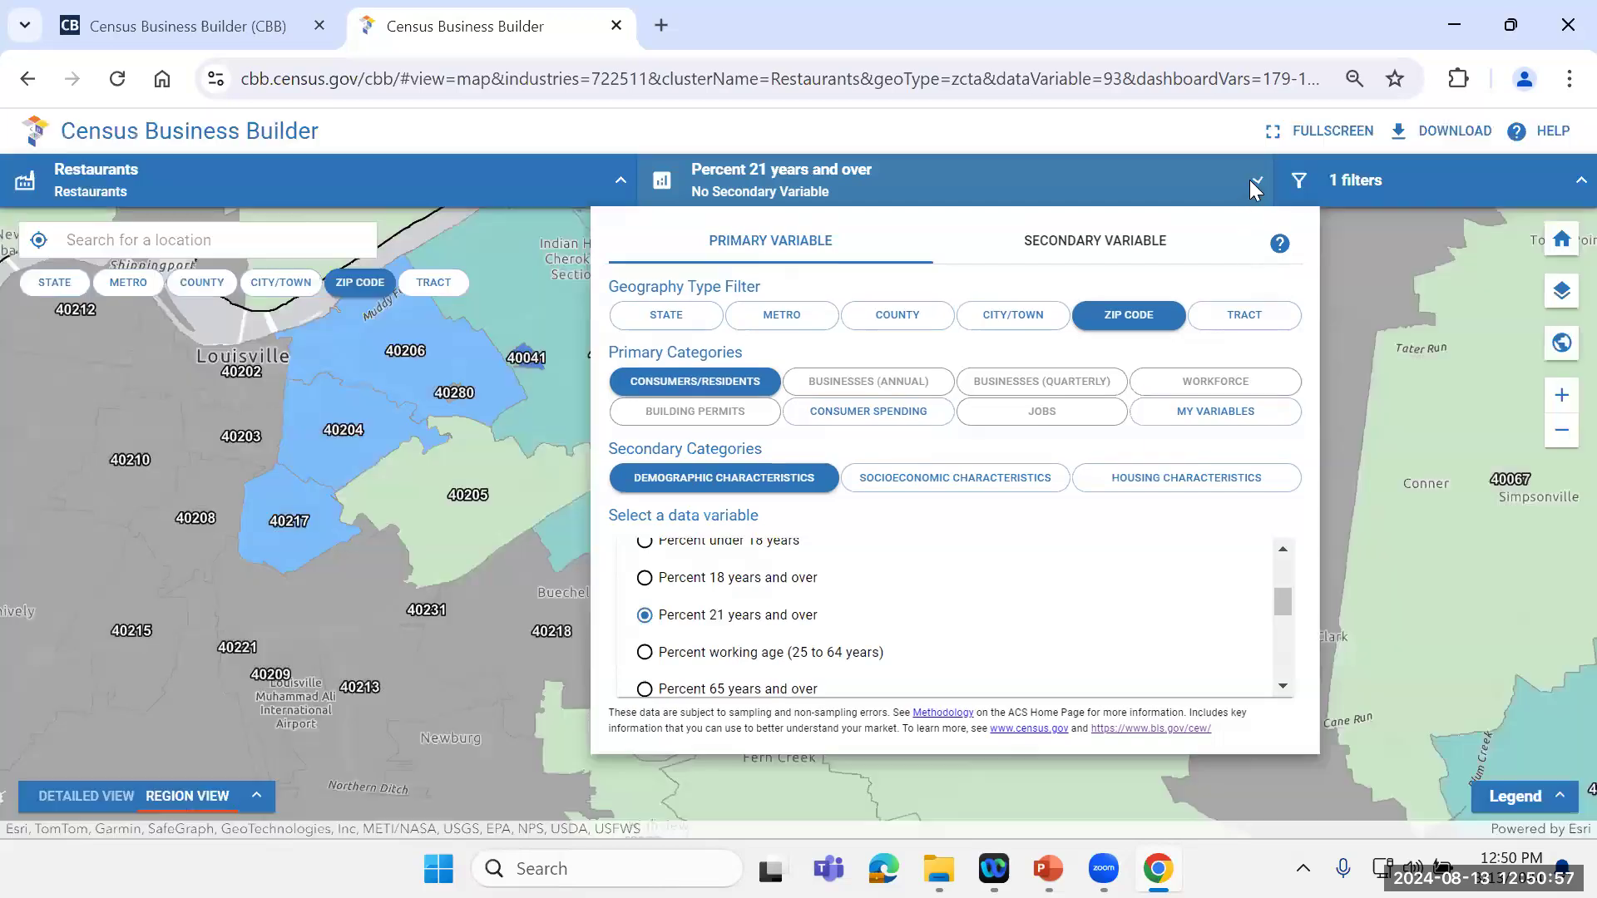
left_click_drag(871, 471, 835, 632)
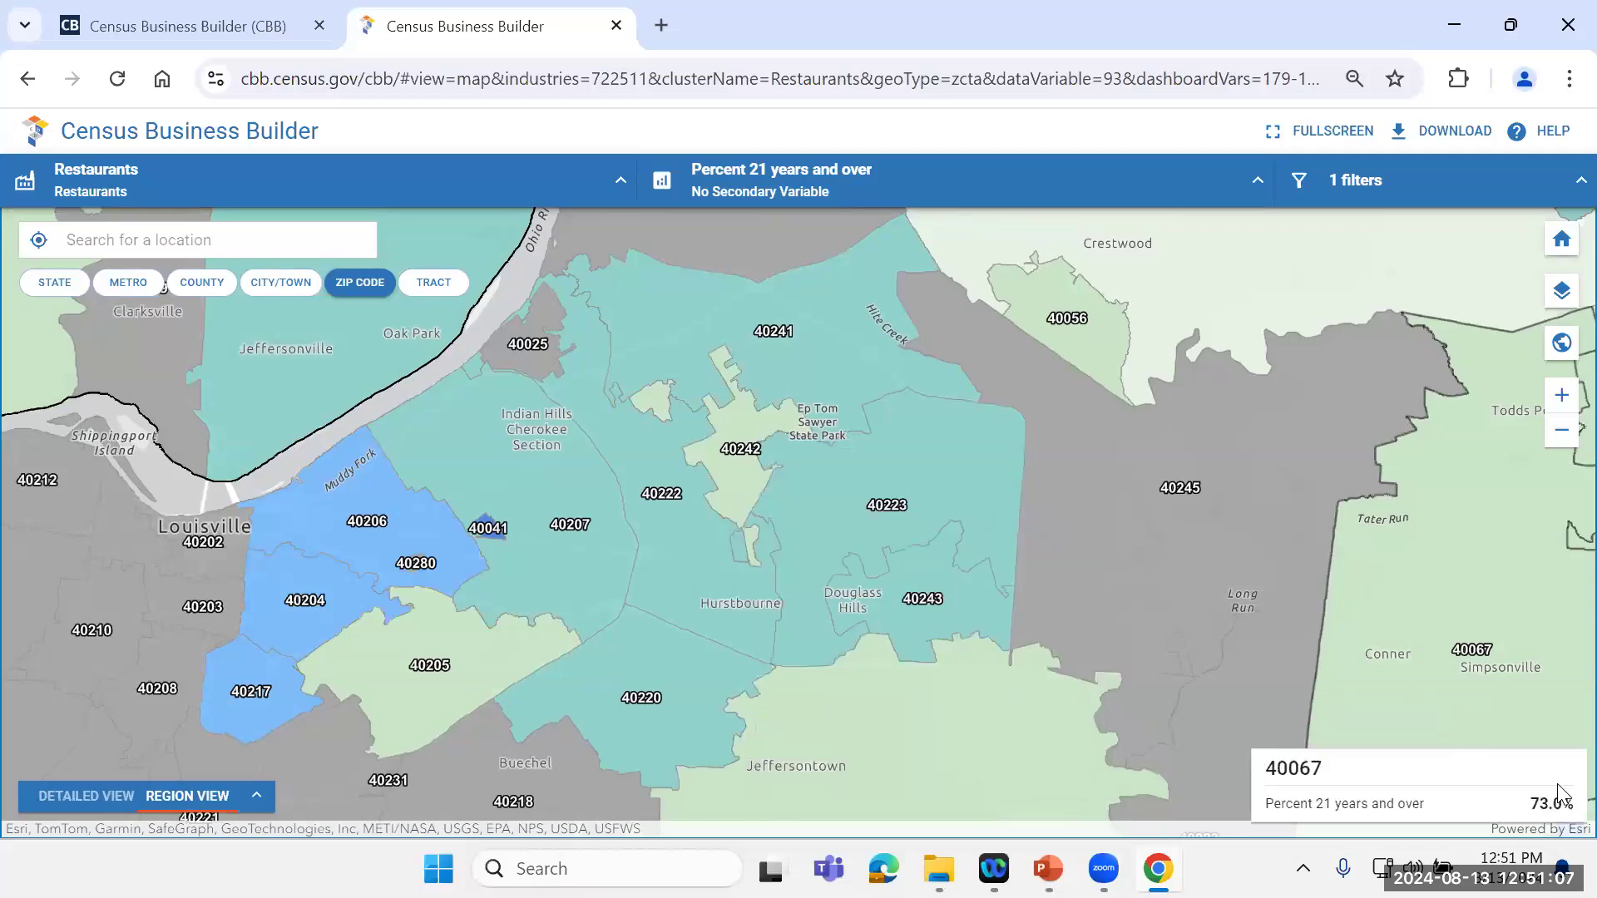
left_click(1562, 796)
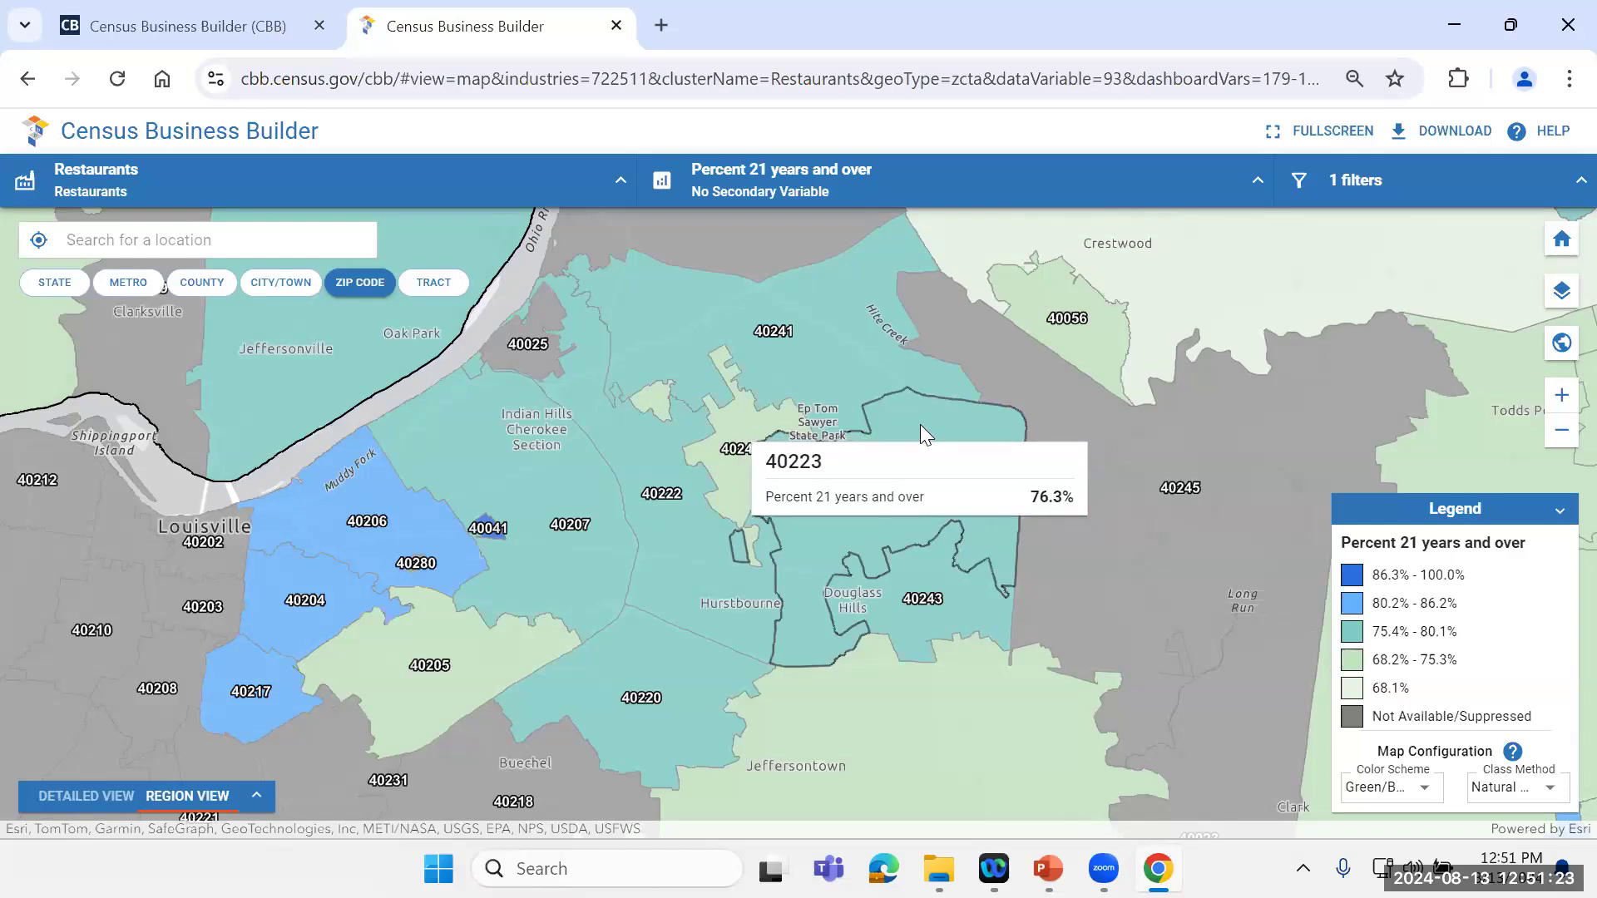
Step: Review the remaining demographic variables and the socioeconomic characteristics offered for consumers and residents at ZIP code level
left_click(1258, 181)
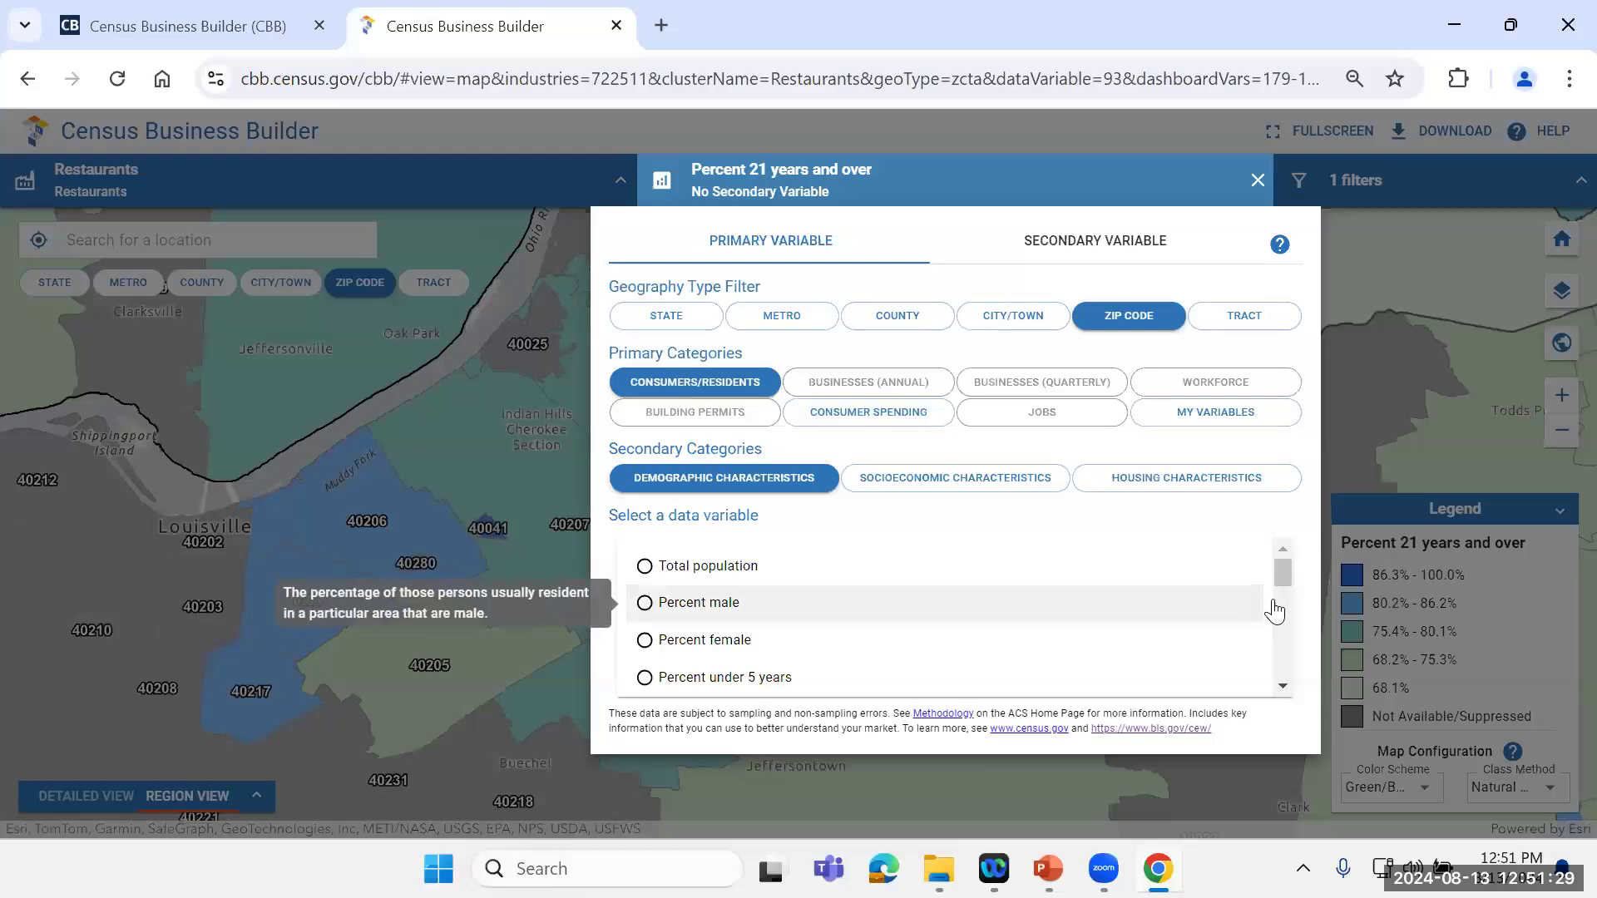
left_click_drag(1284, 576, 1284, 666)
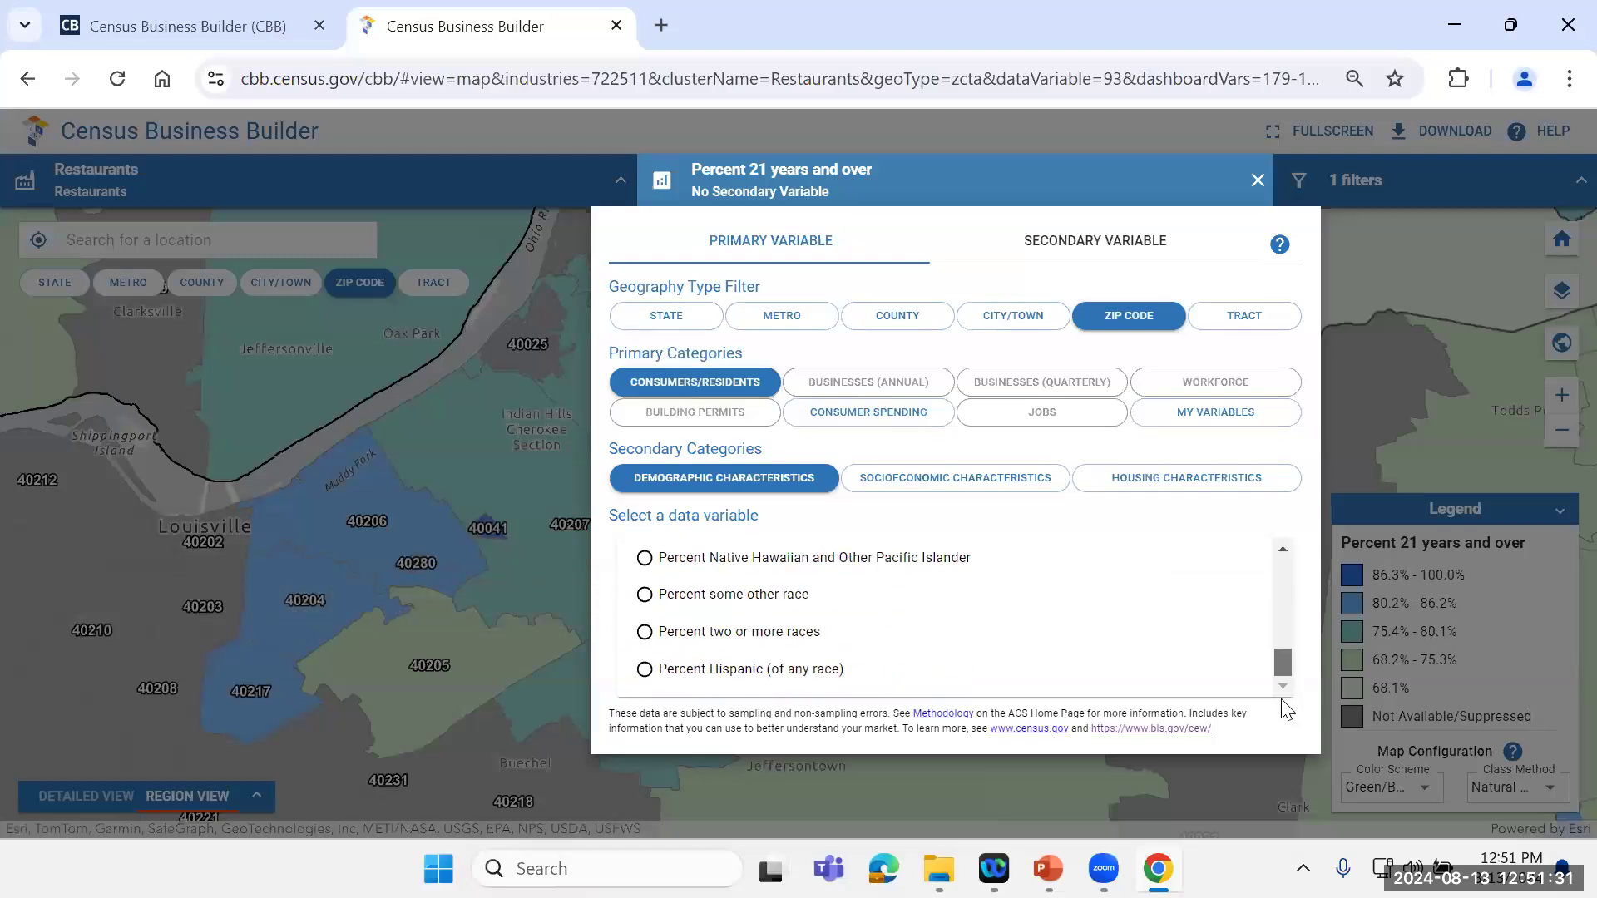
left_click(943, 479)
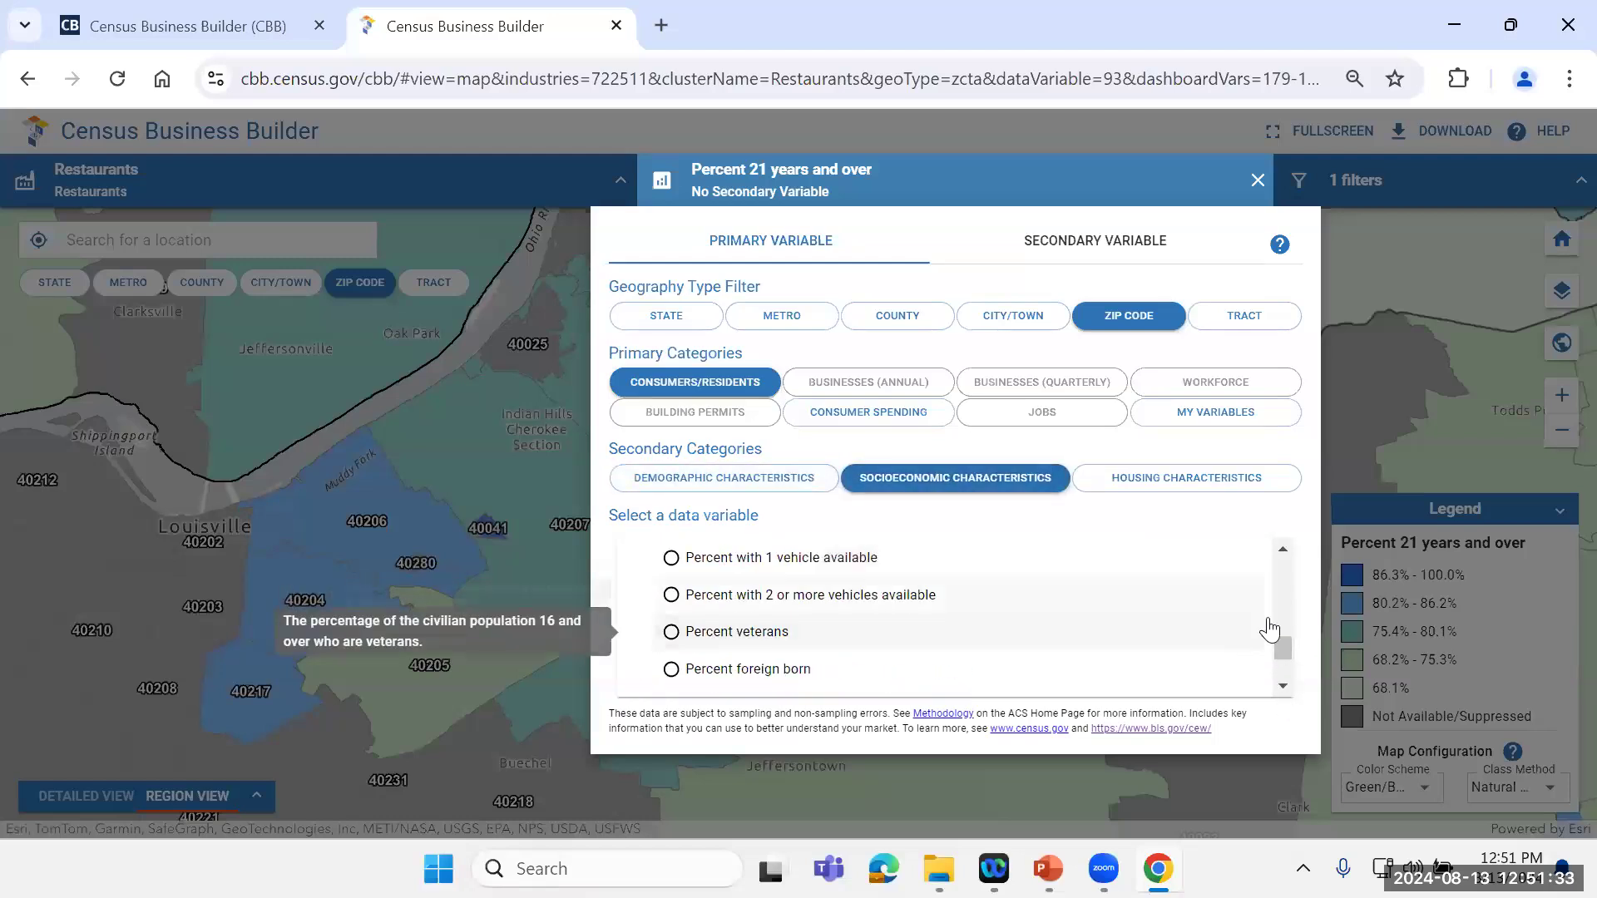
mouse_move(1289, 645)
left_mouse_down()
mouse_move(1287, 667)
mouse_move(1313, 573)
mouse_move(1313, 662)
left_mouse_up()
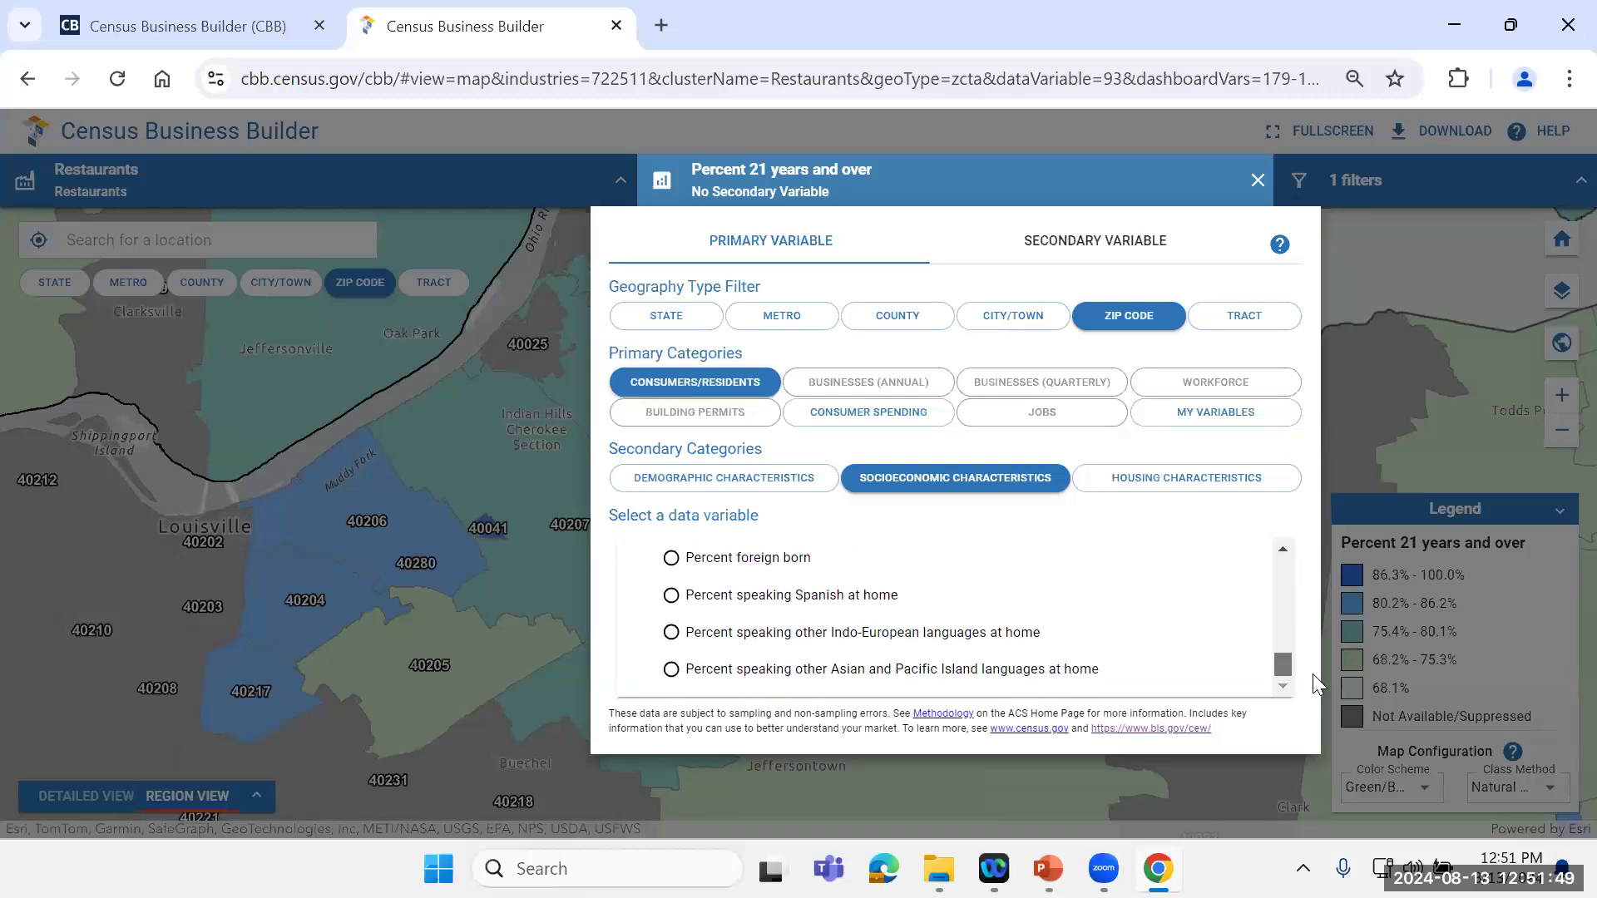
Step: Change the primary variable to Percent with a broadband internet subscription from the housing characteristics and inspect the Louisville ZIP codes
left_click(1171, 494)
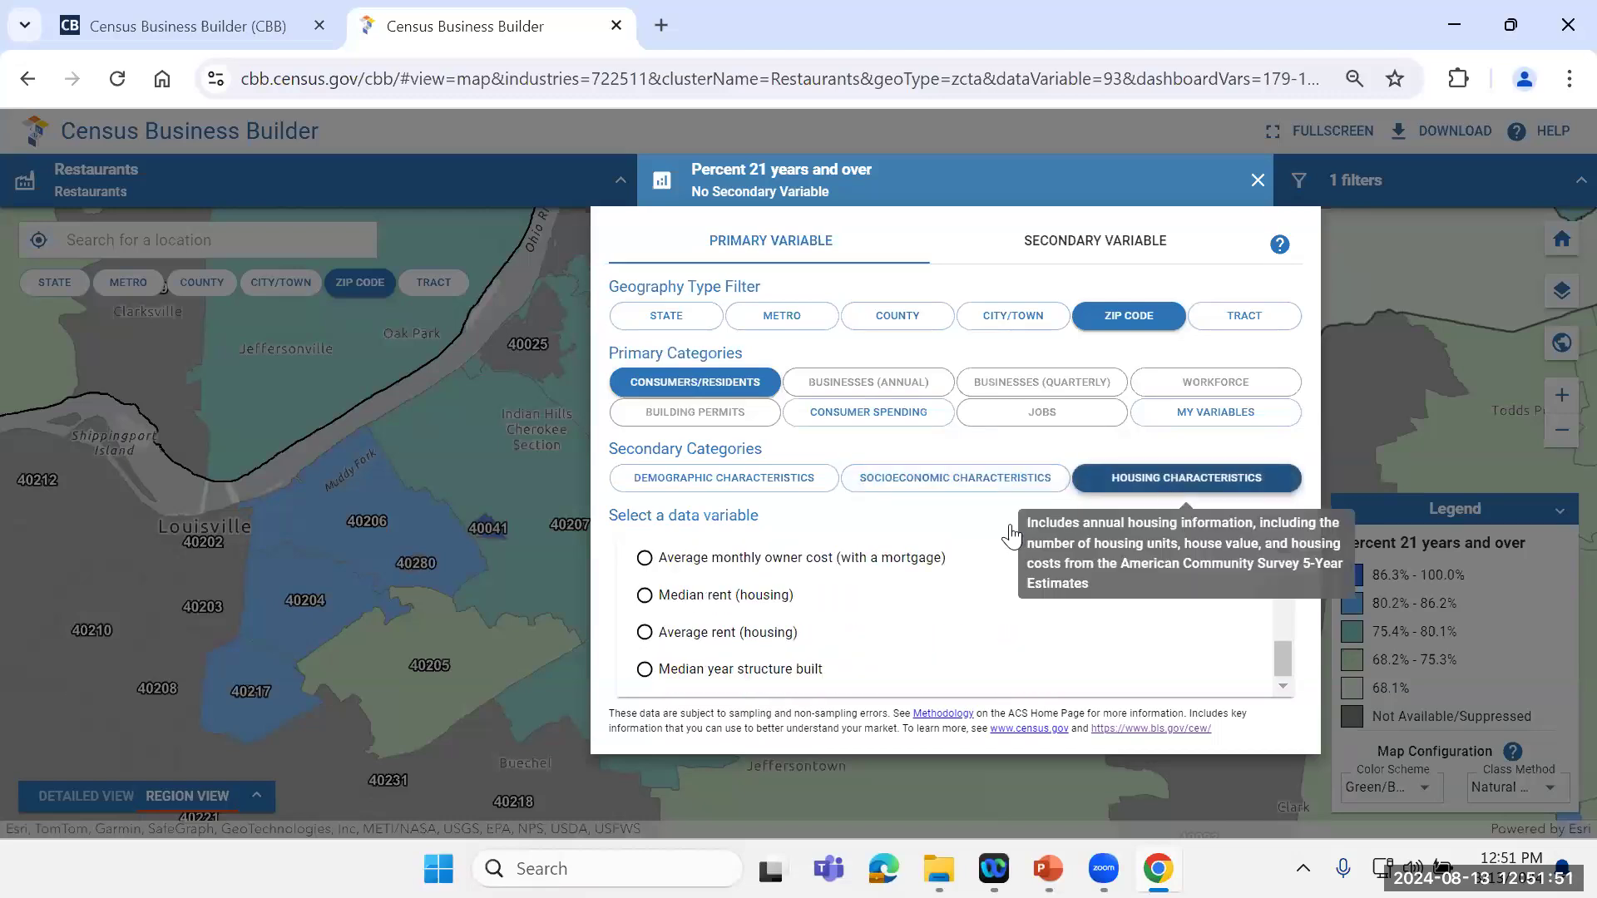
left_click_drag(1287, 660, 1286, 526)
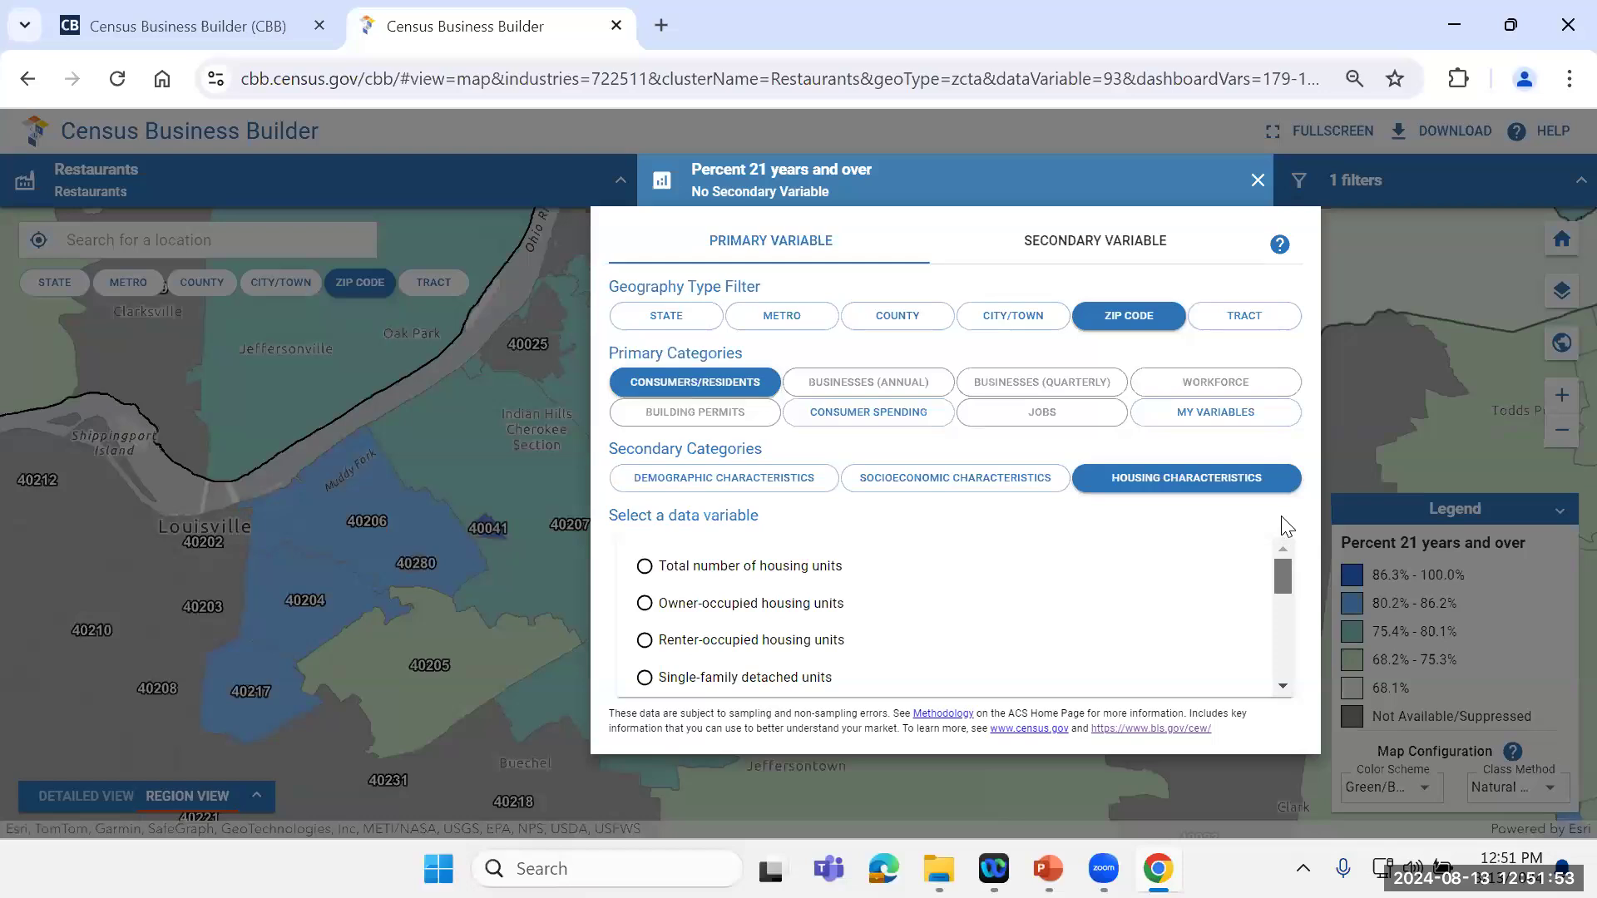
left_click_drag(1280, 559, 1287, 604)
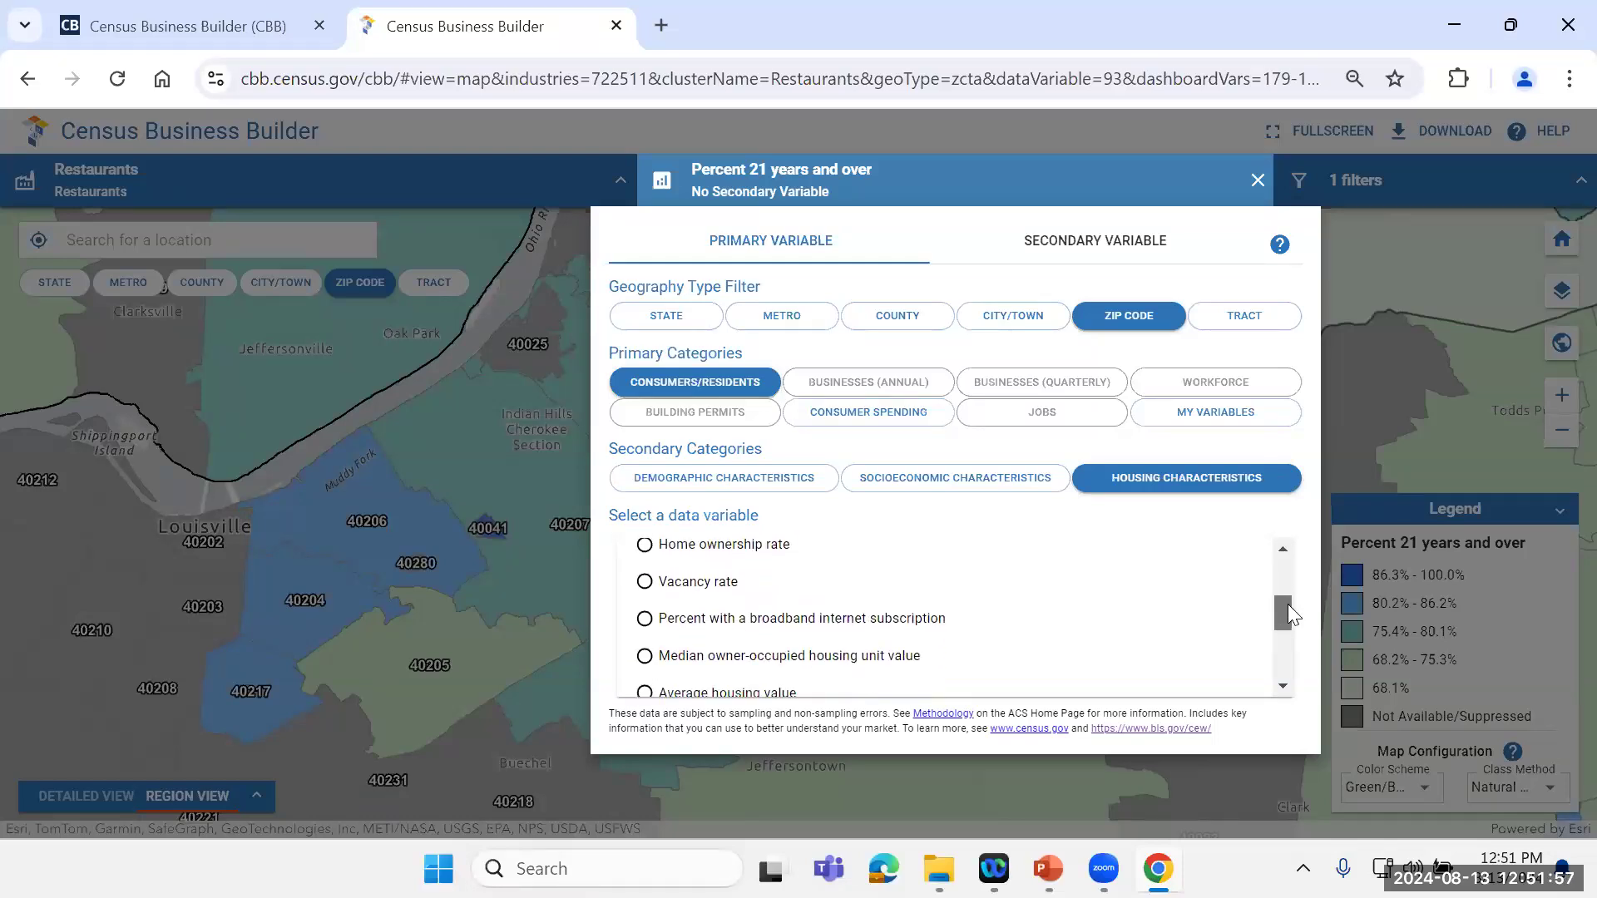
left_click(729, 622)
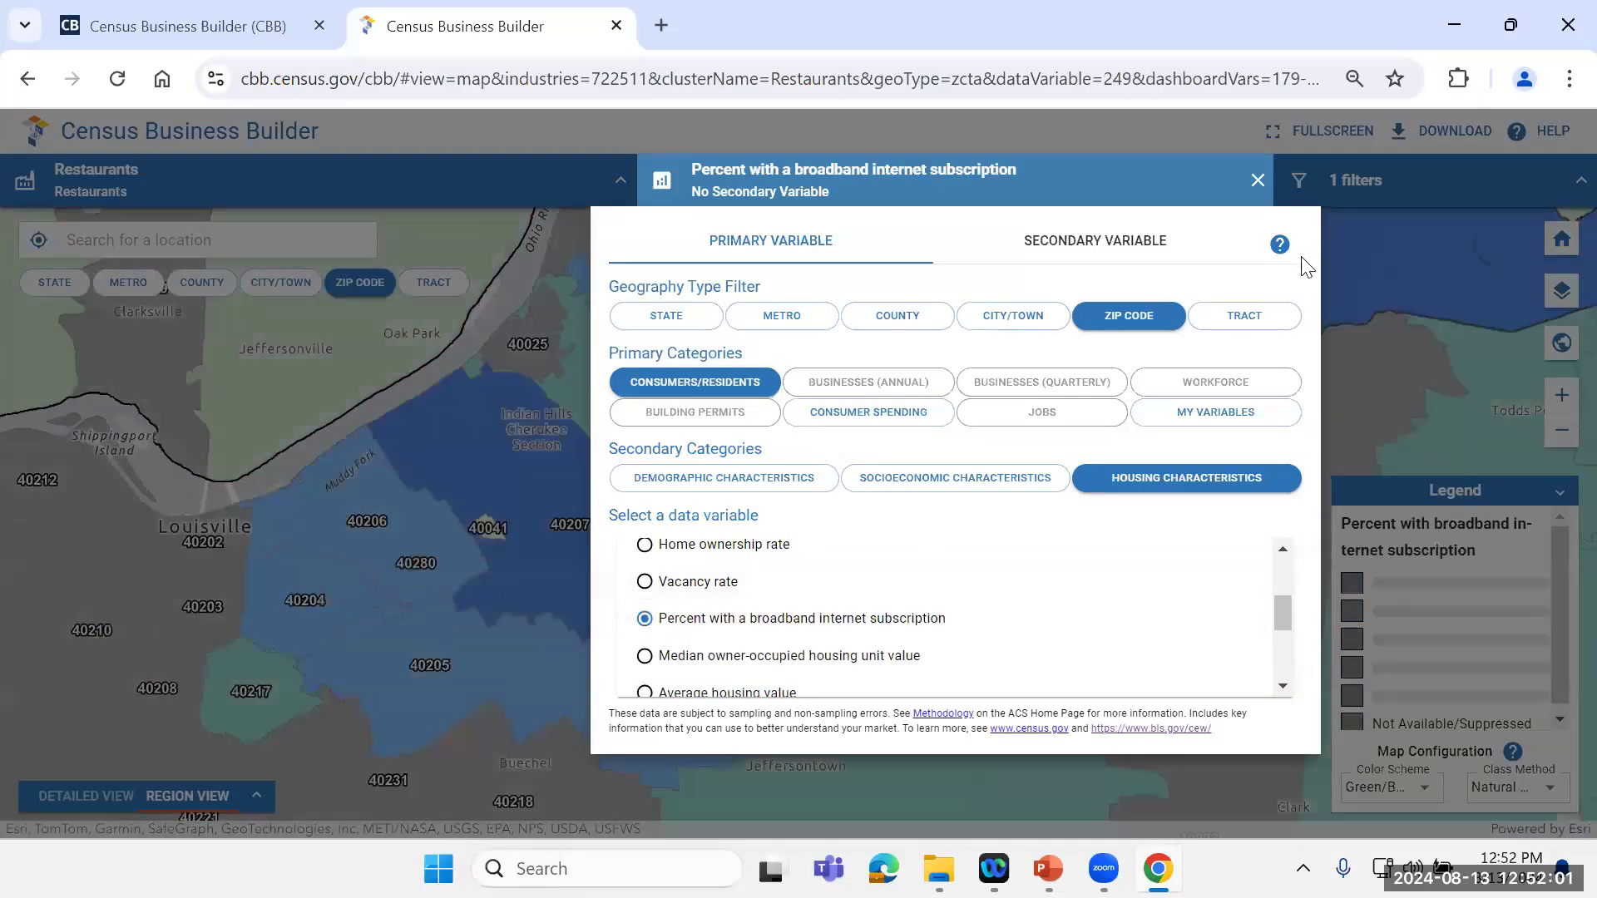
left_click(1254, 182)
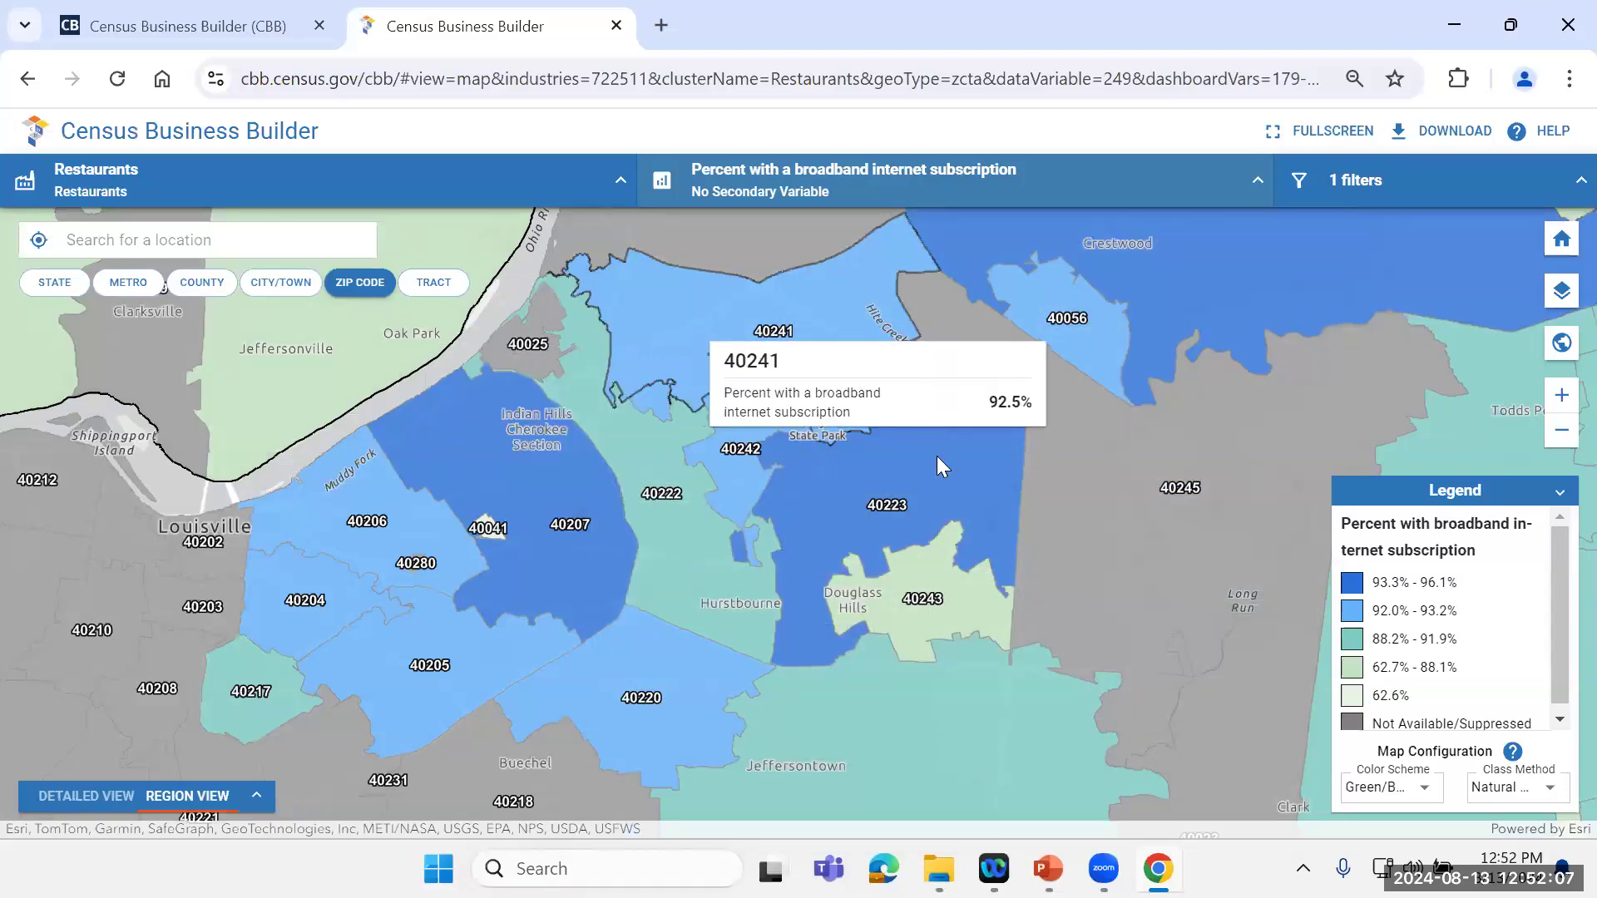
mouse_move(943, 492)
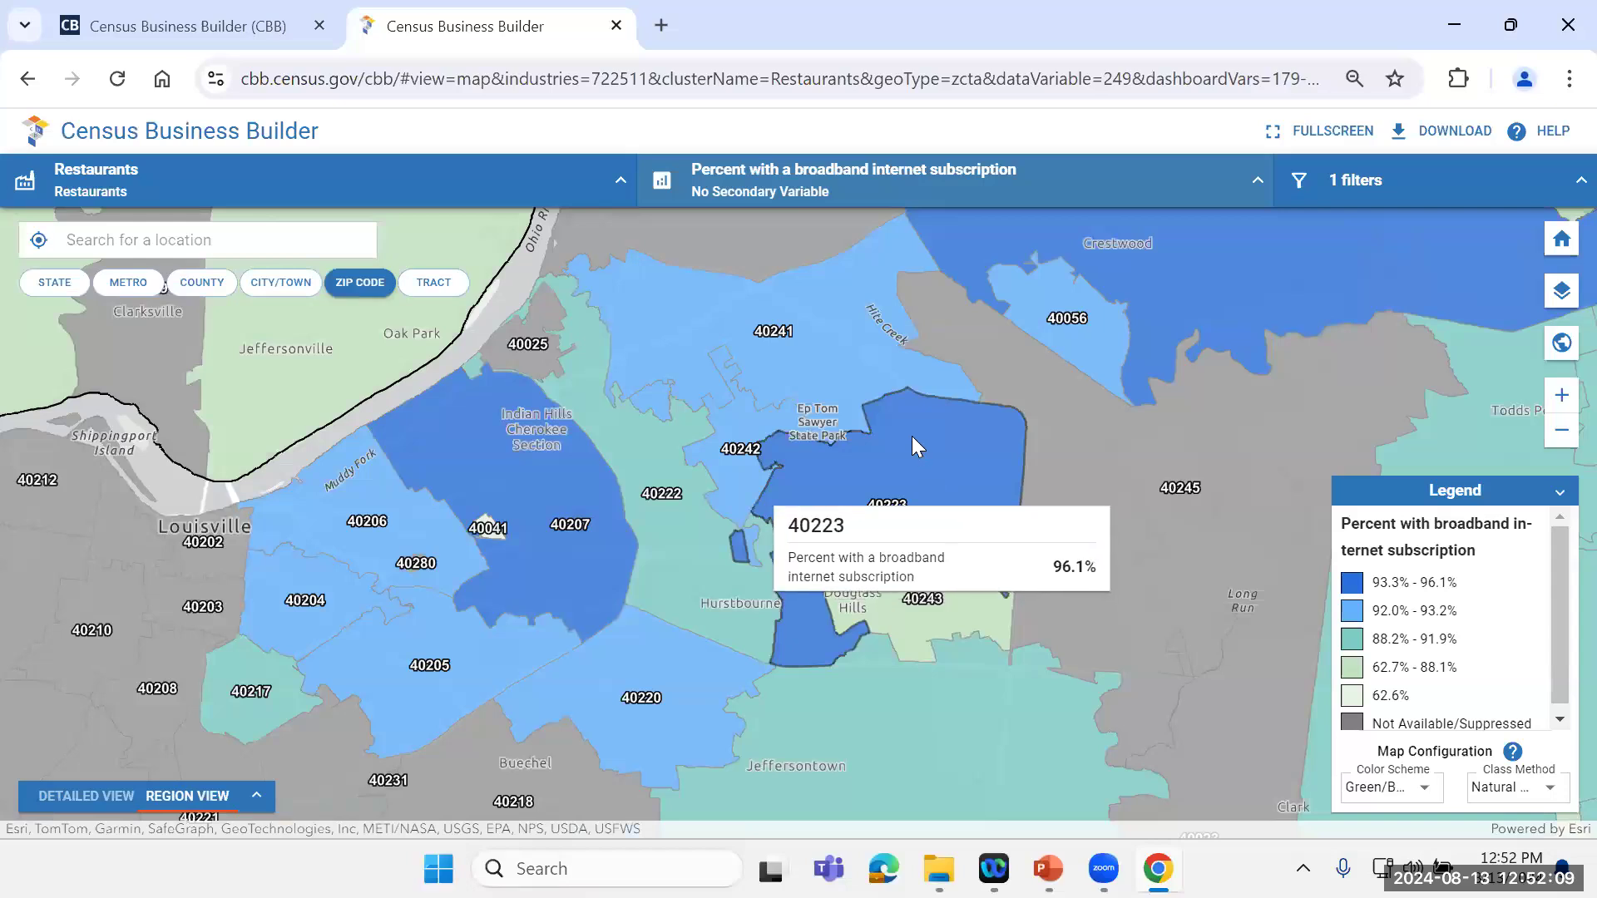
mouse_move(857, 363)
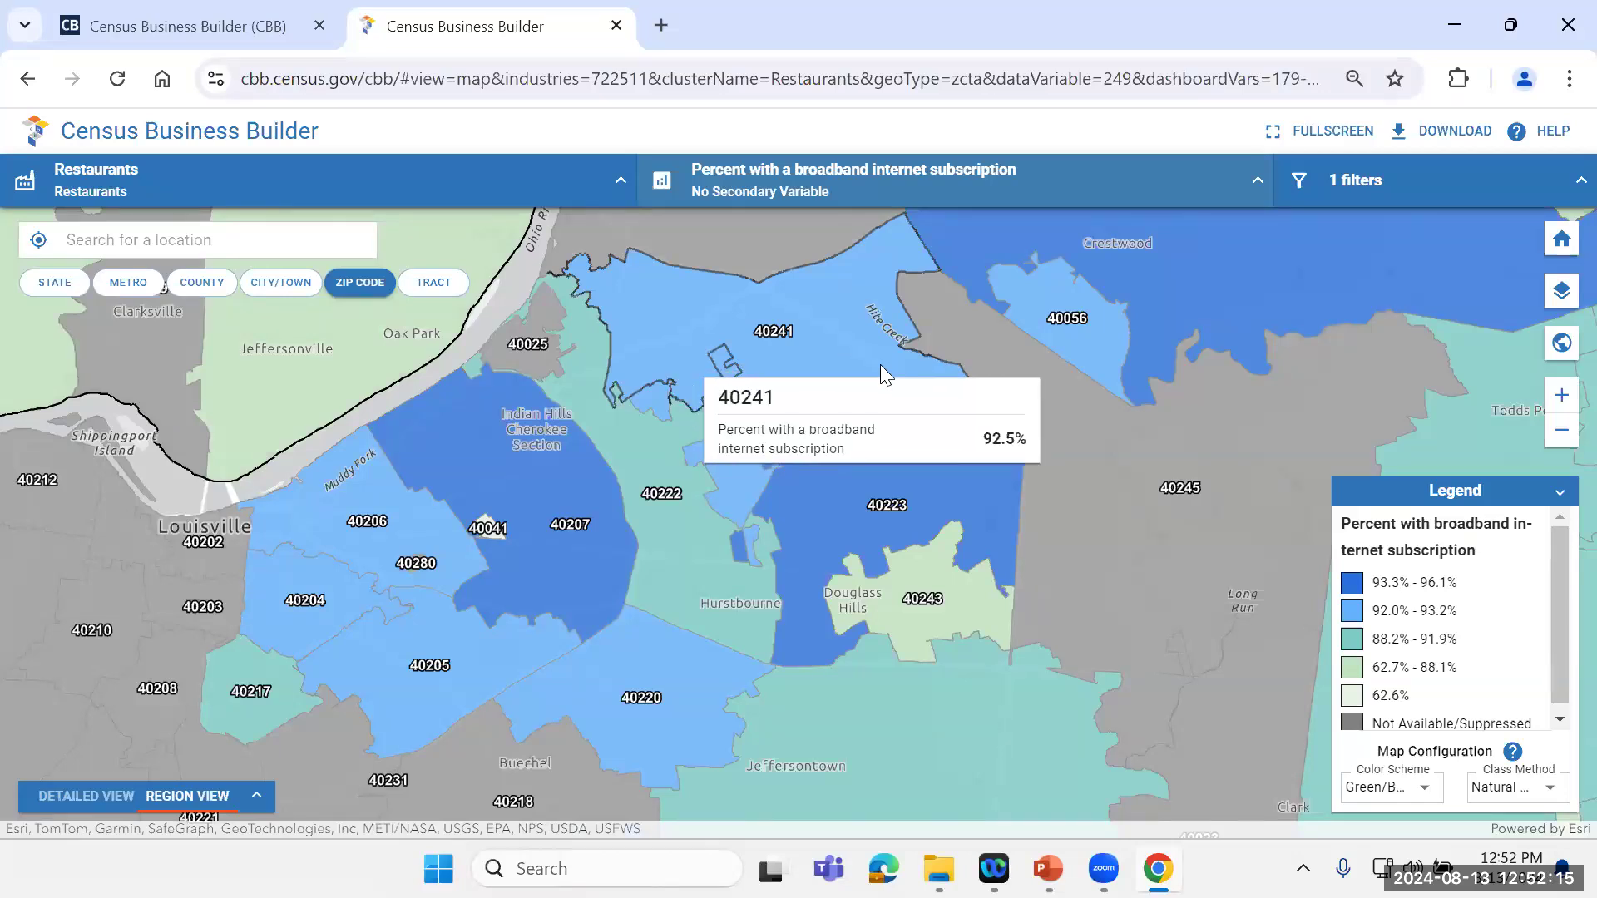
mouse_move(934, 464)
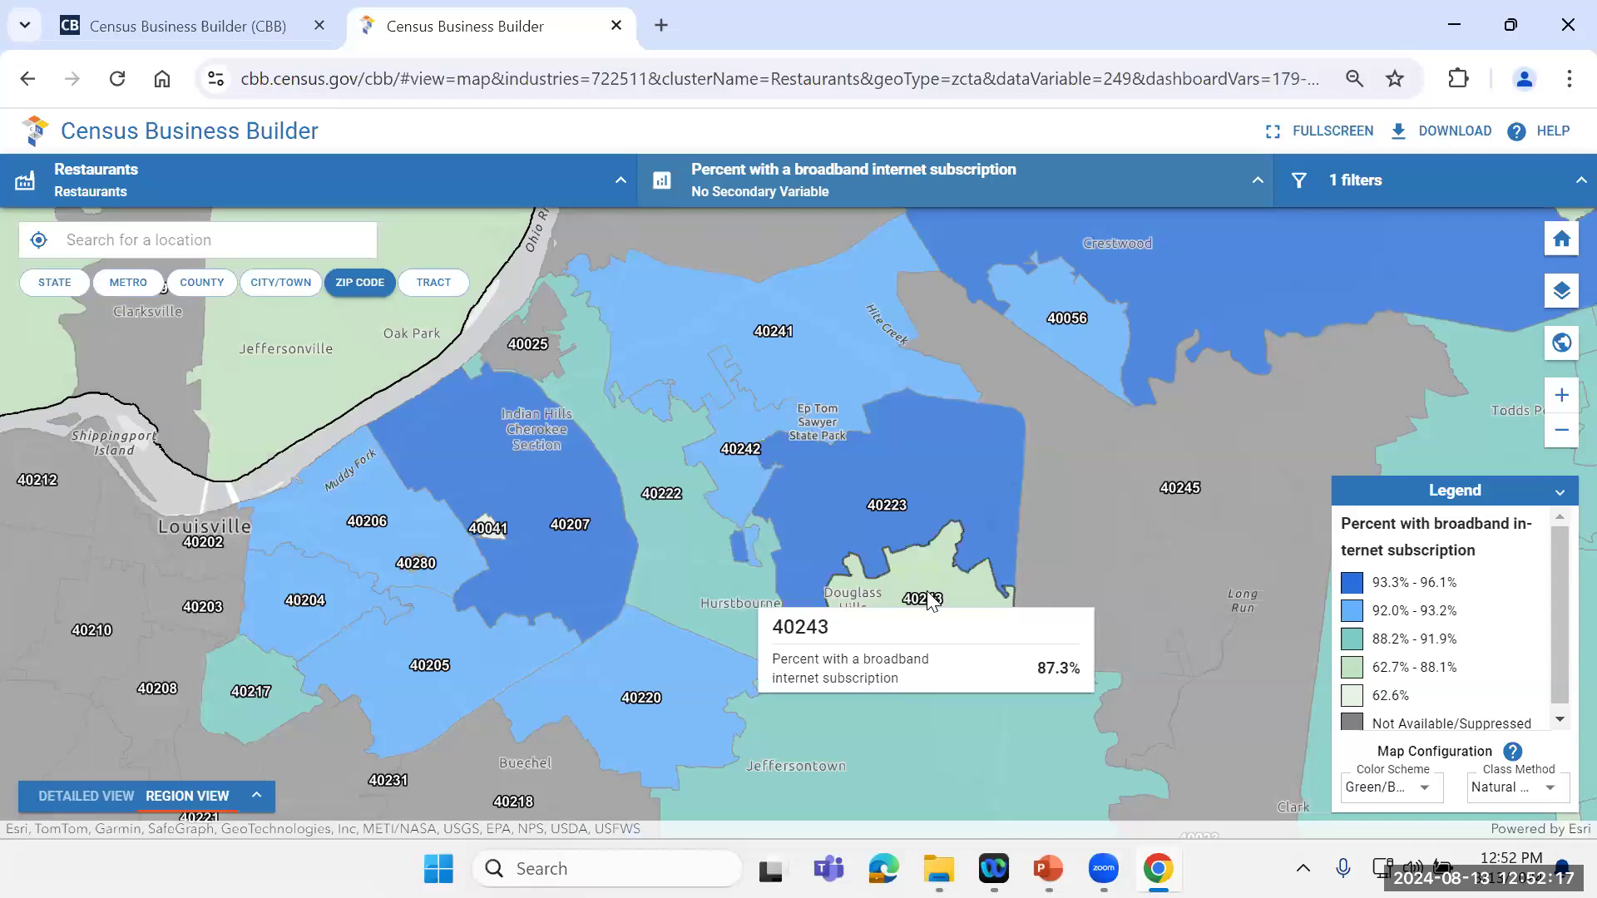
mouse_move(870, 677)
mouse_move(591, 628)
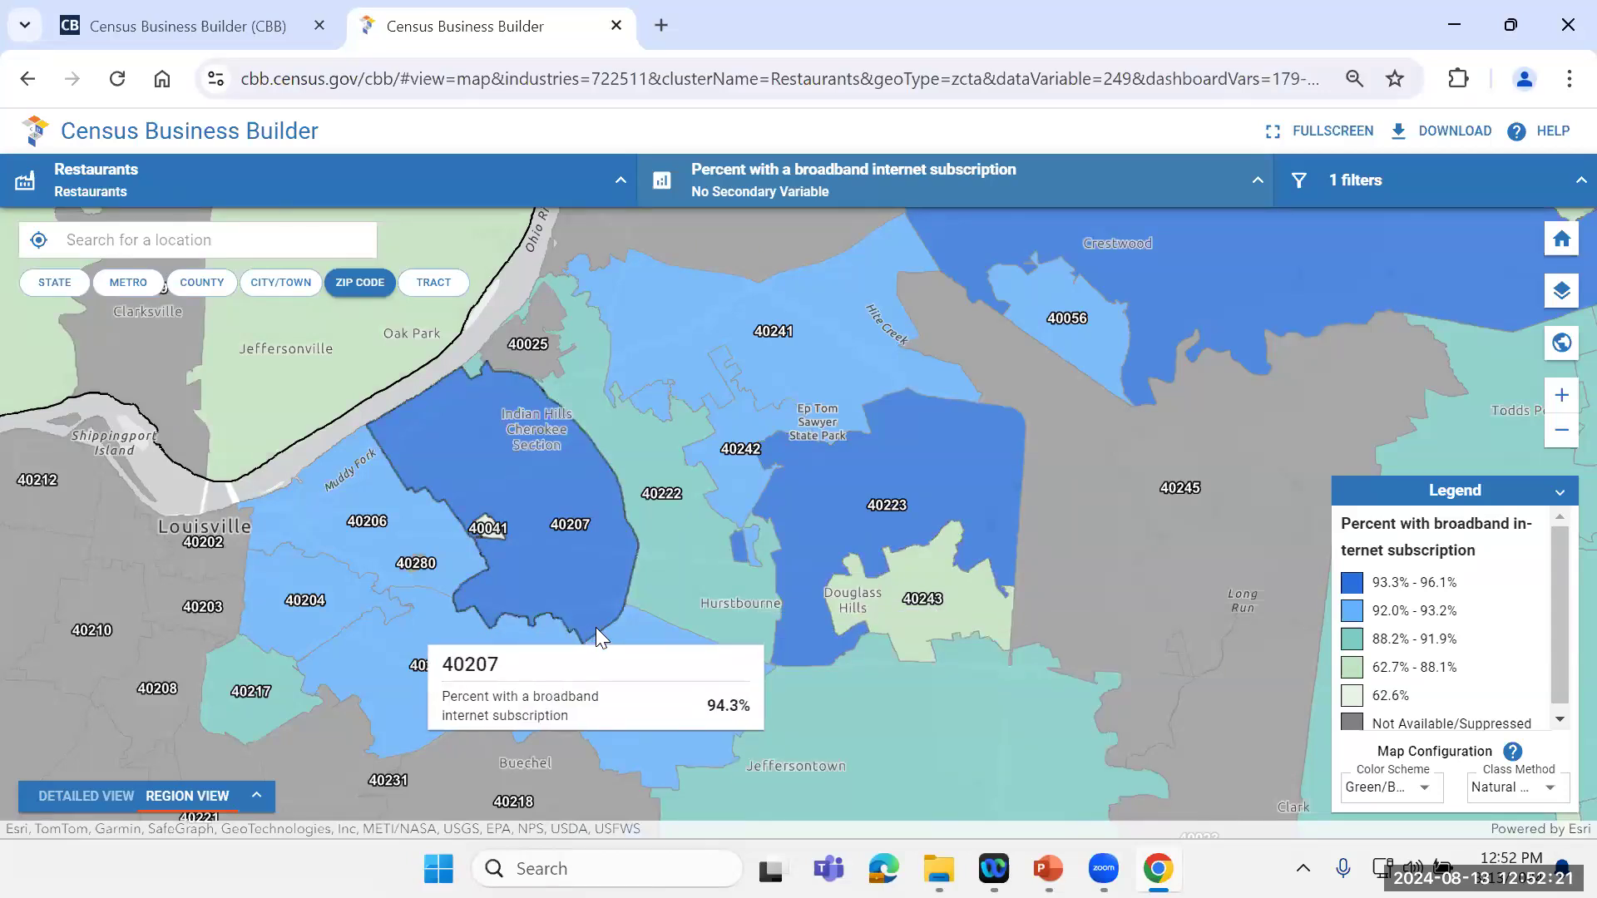
Step: Switch the broadband subscription map to county level and check which variable categories are available for counties
left_click(1254, 182)
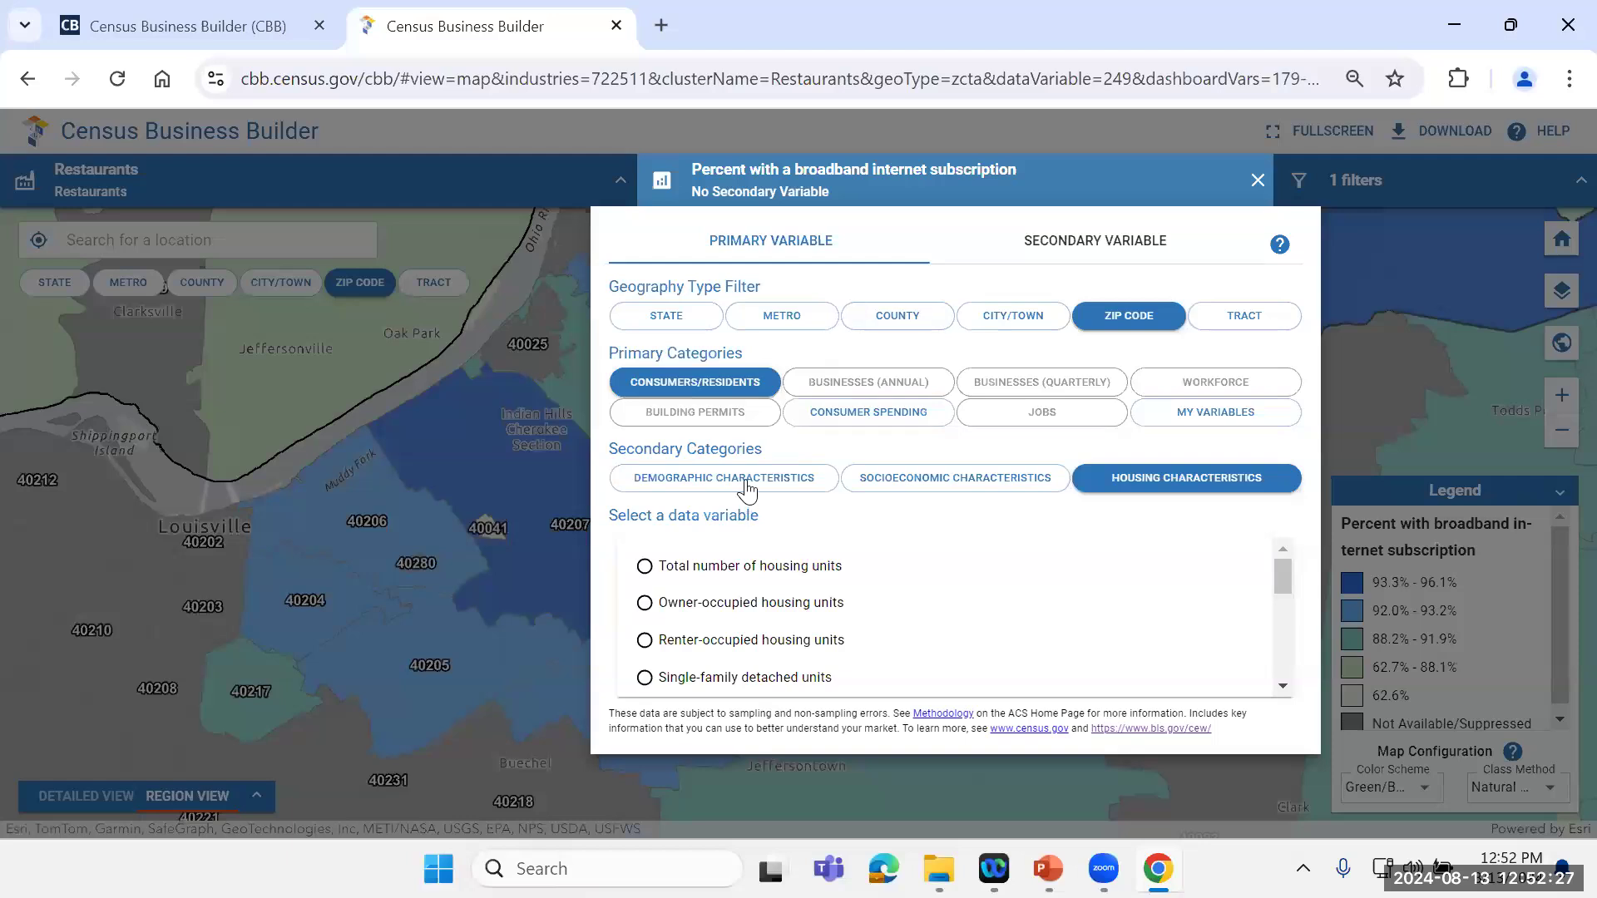
left_click(879, 326)
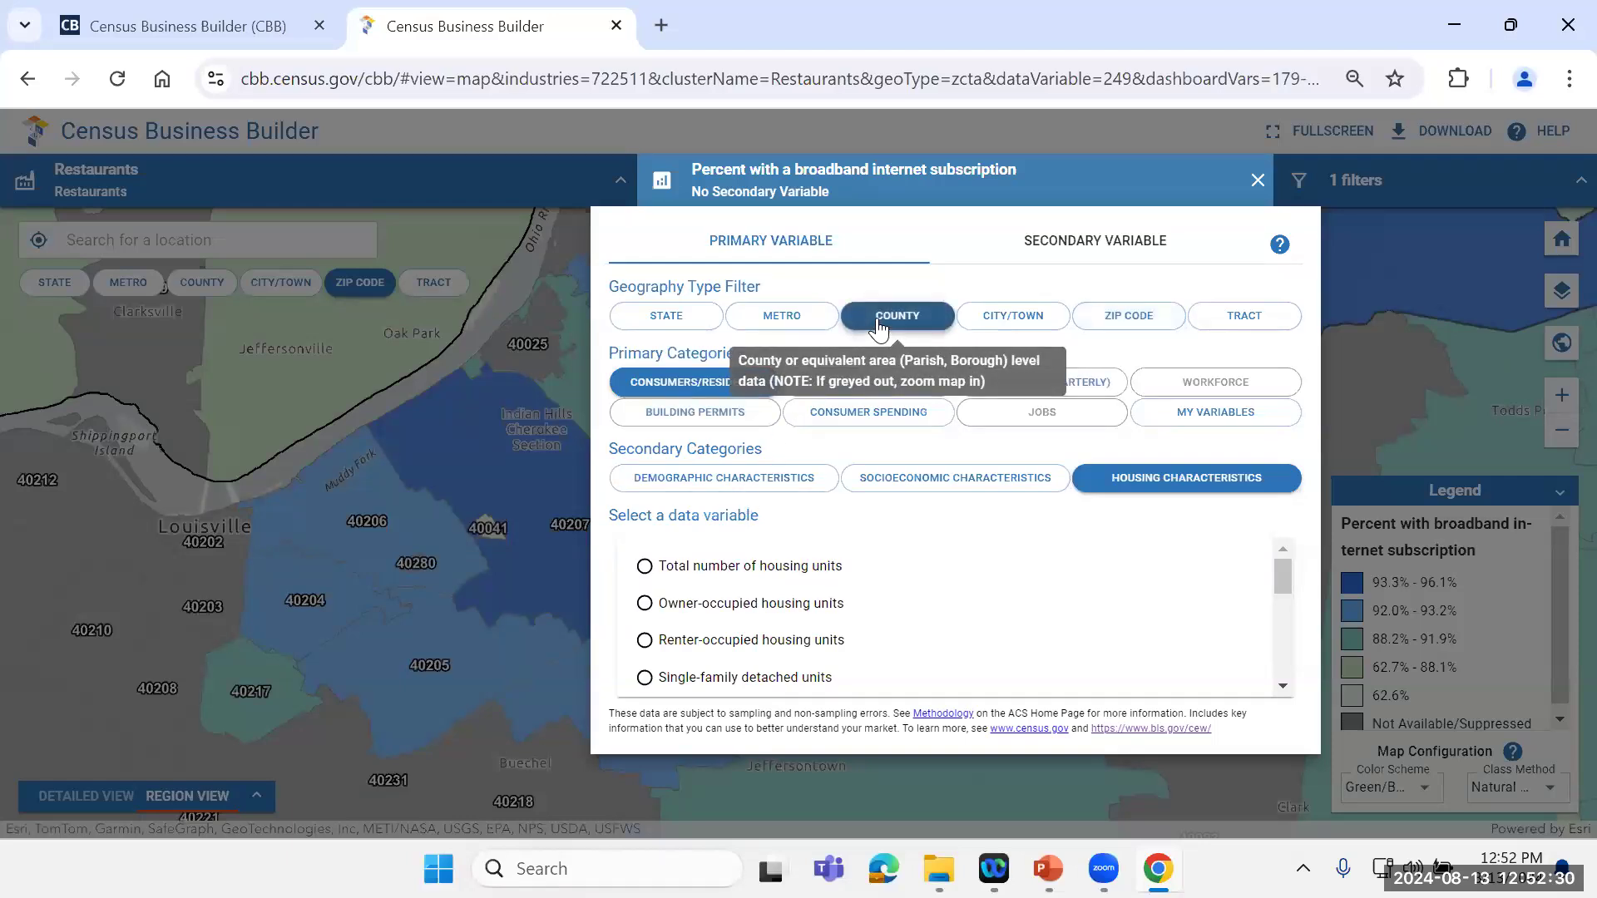
left_click(203, 285)
left_click(207, 292)
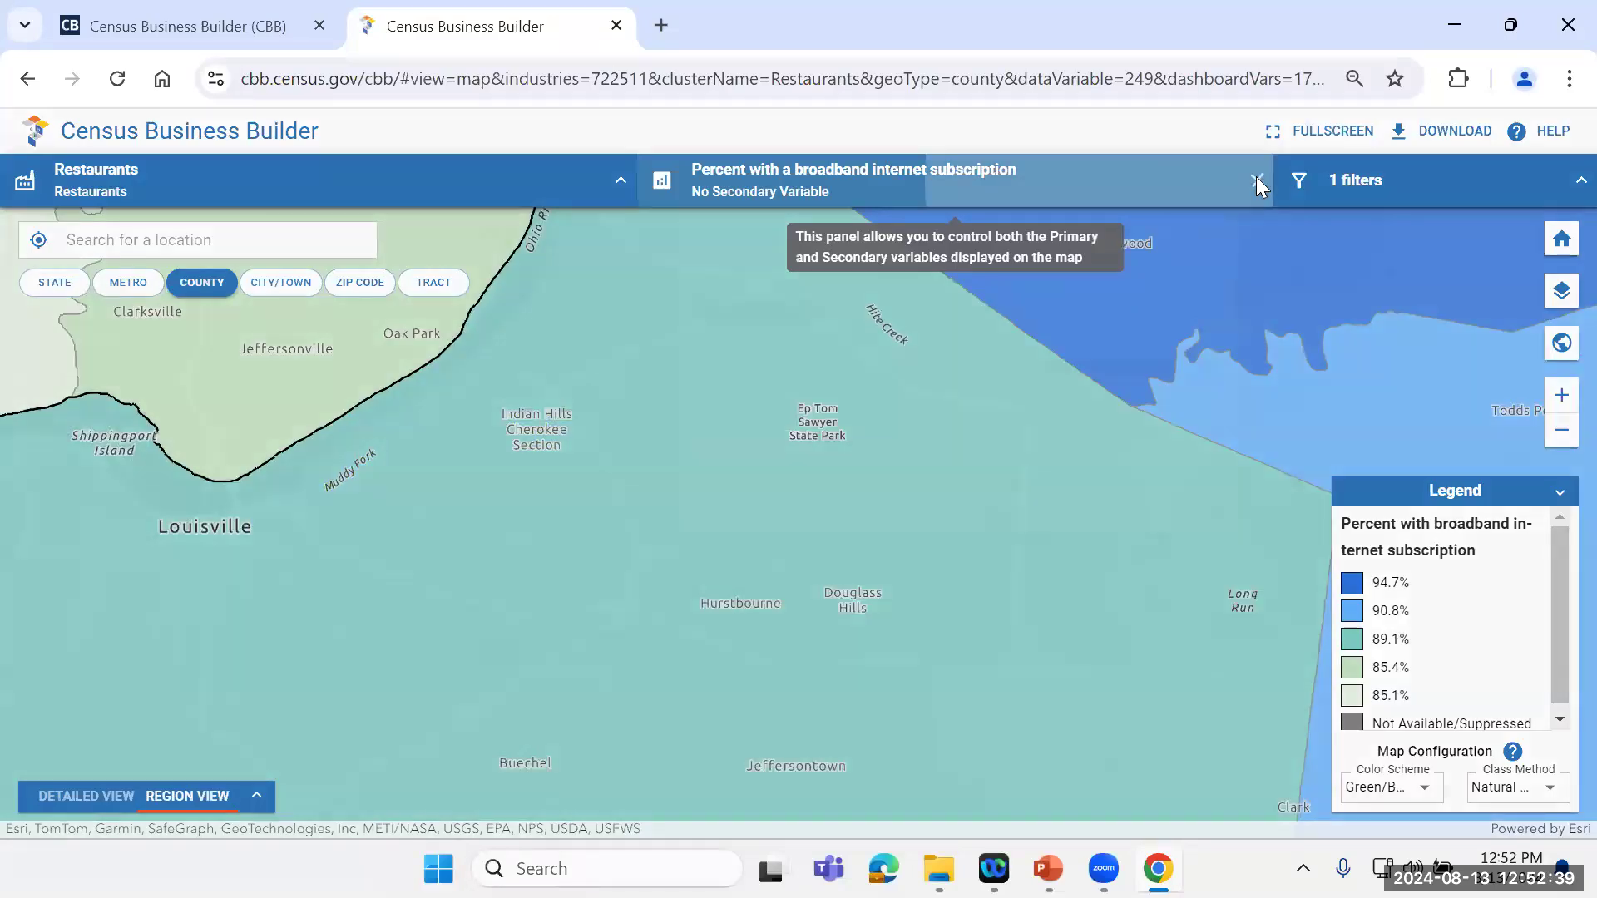
left_click(1257, 181)
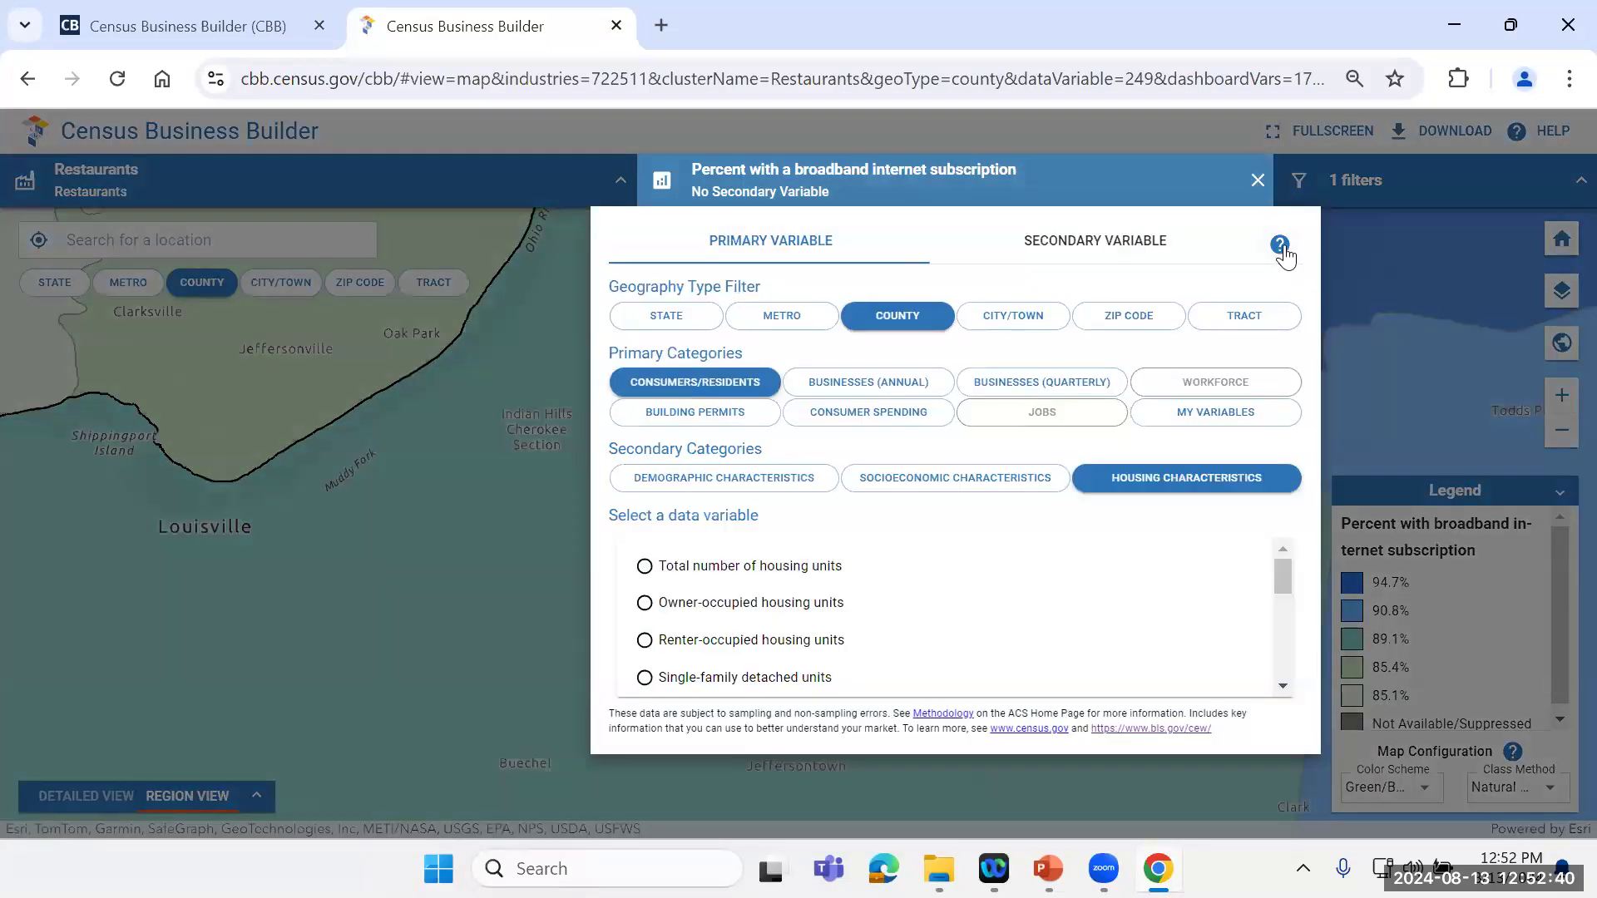
left_click(1255, 179)
Step: Search the map locations for "jefferson" and select Jefferson County, Kentucky
left_click(176, 233)
type("lo")
key("BackSpace")
type("k")
key("BackSpace")
type("jefferson")
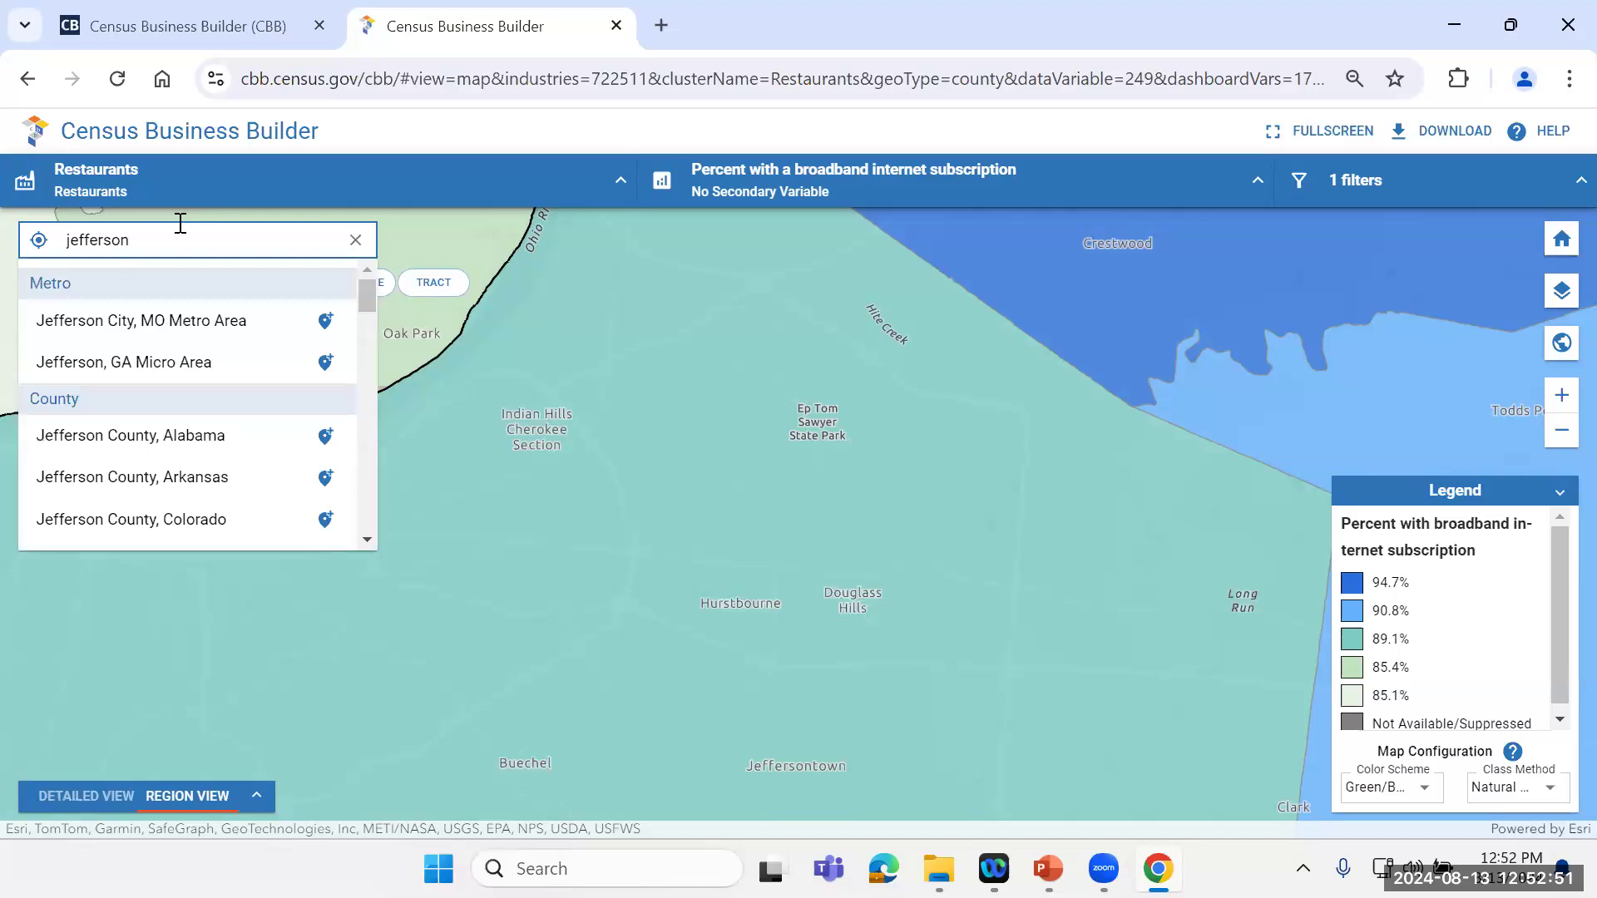
scroll(370, 308, "down", 2)
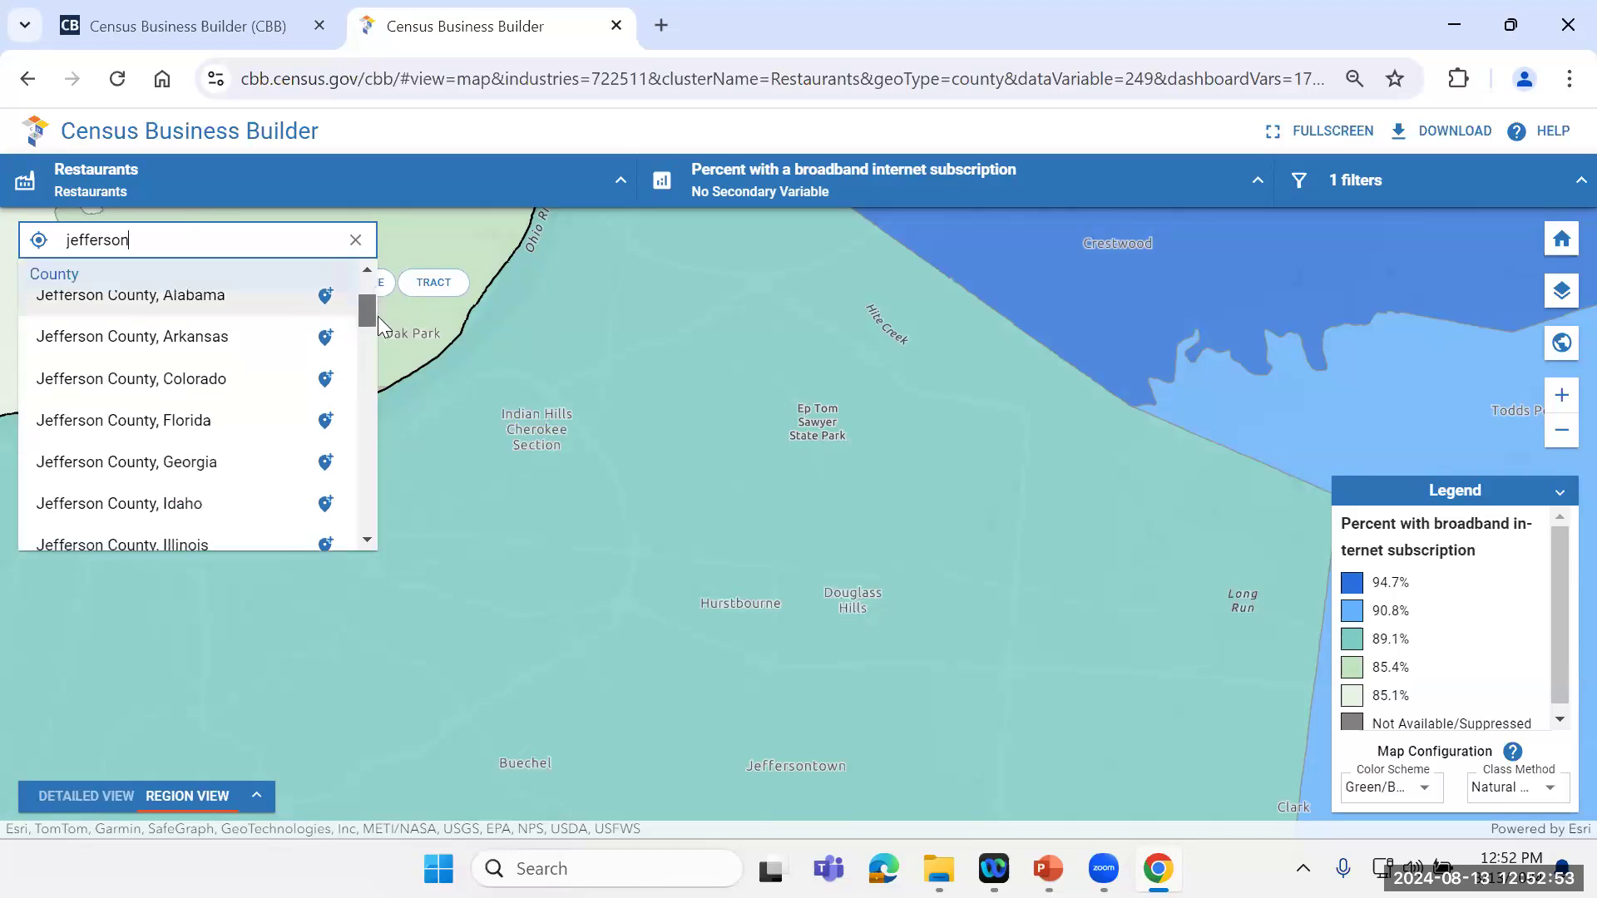
scroll(370, 332, "down", 3)
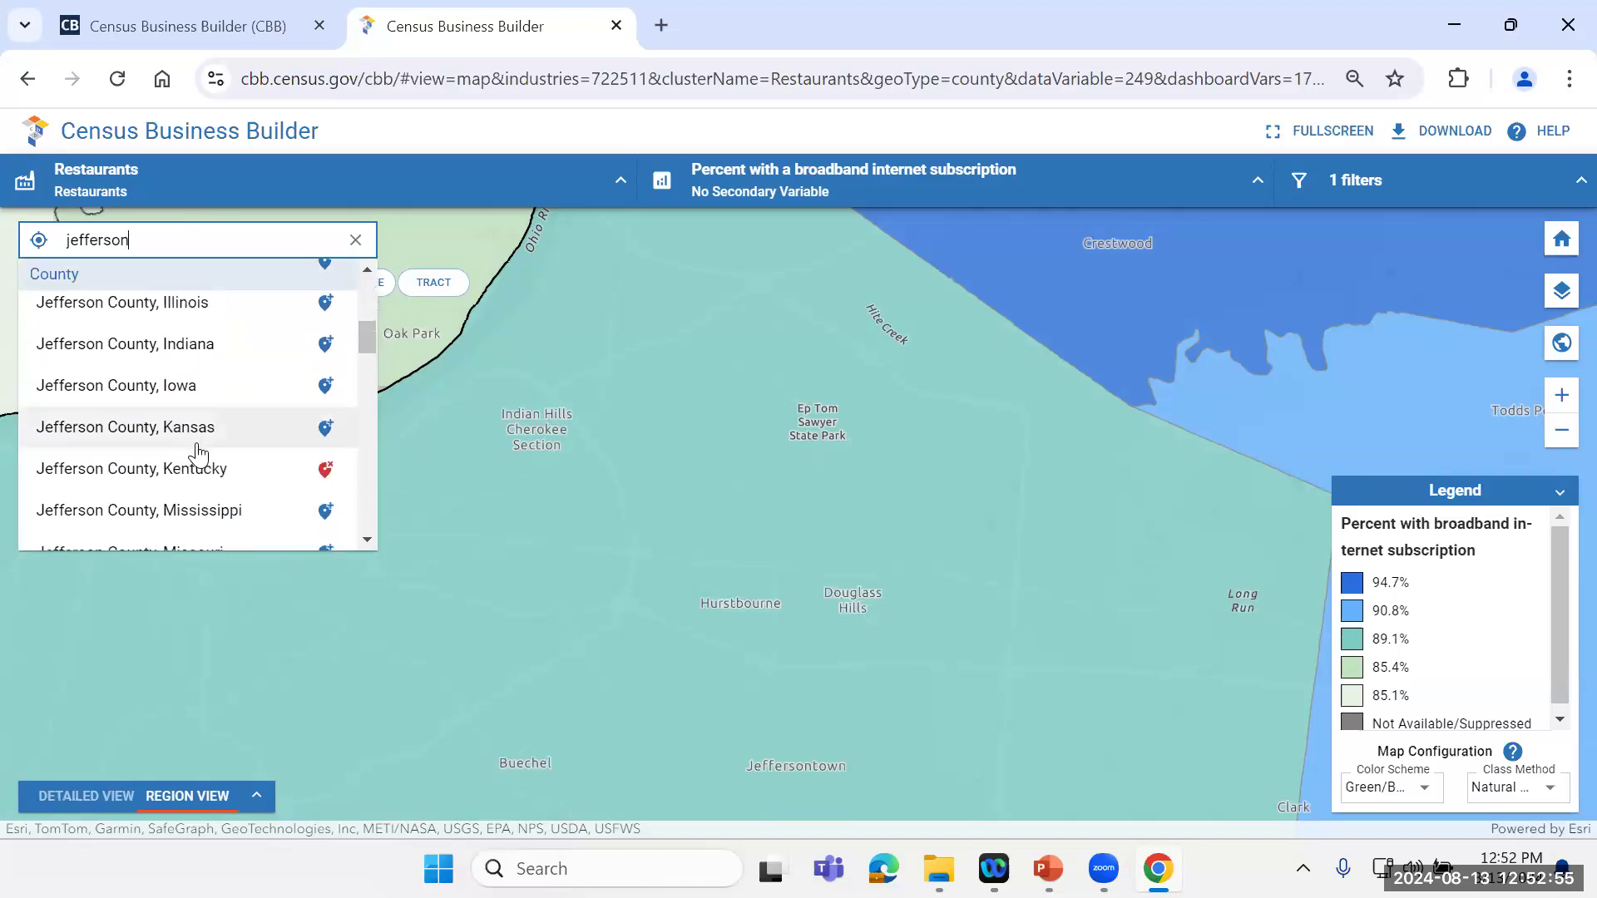
left_click(191, 480)
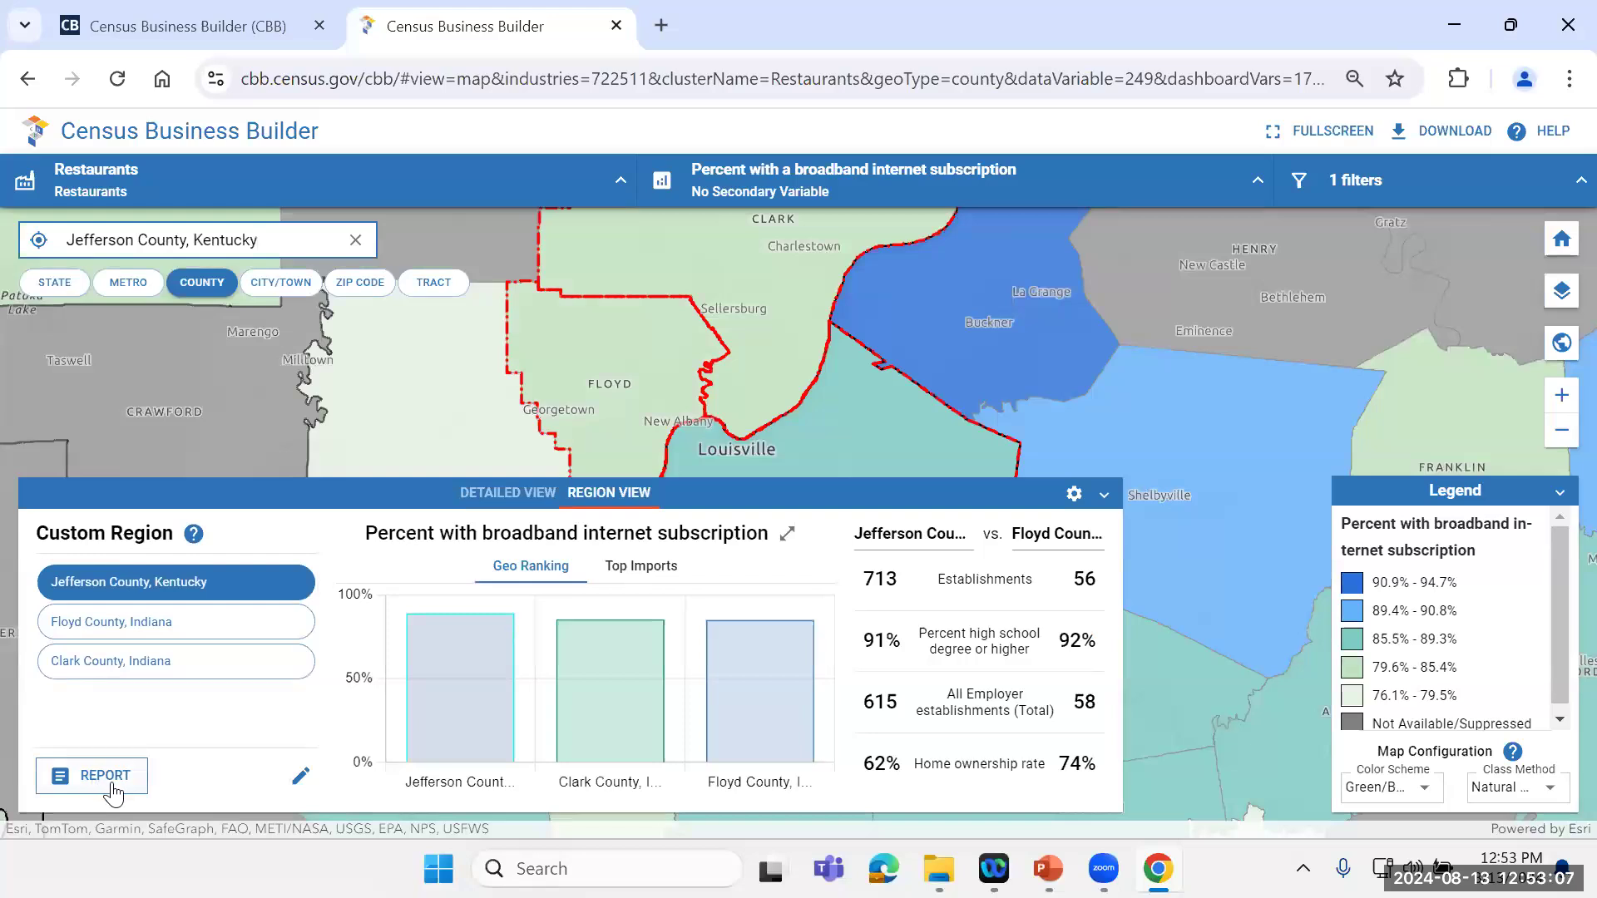
Step: Generate the restaurants report for the custom region and review its supply chain section
left_click(96, 781)
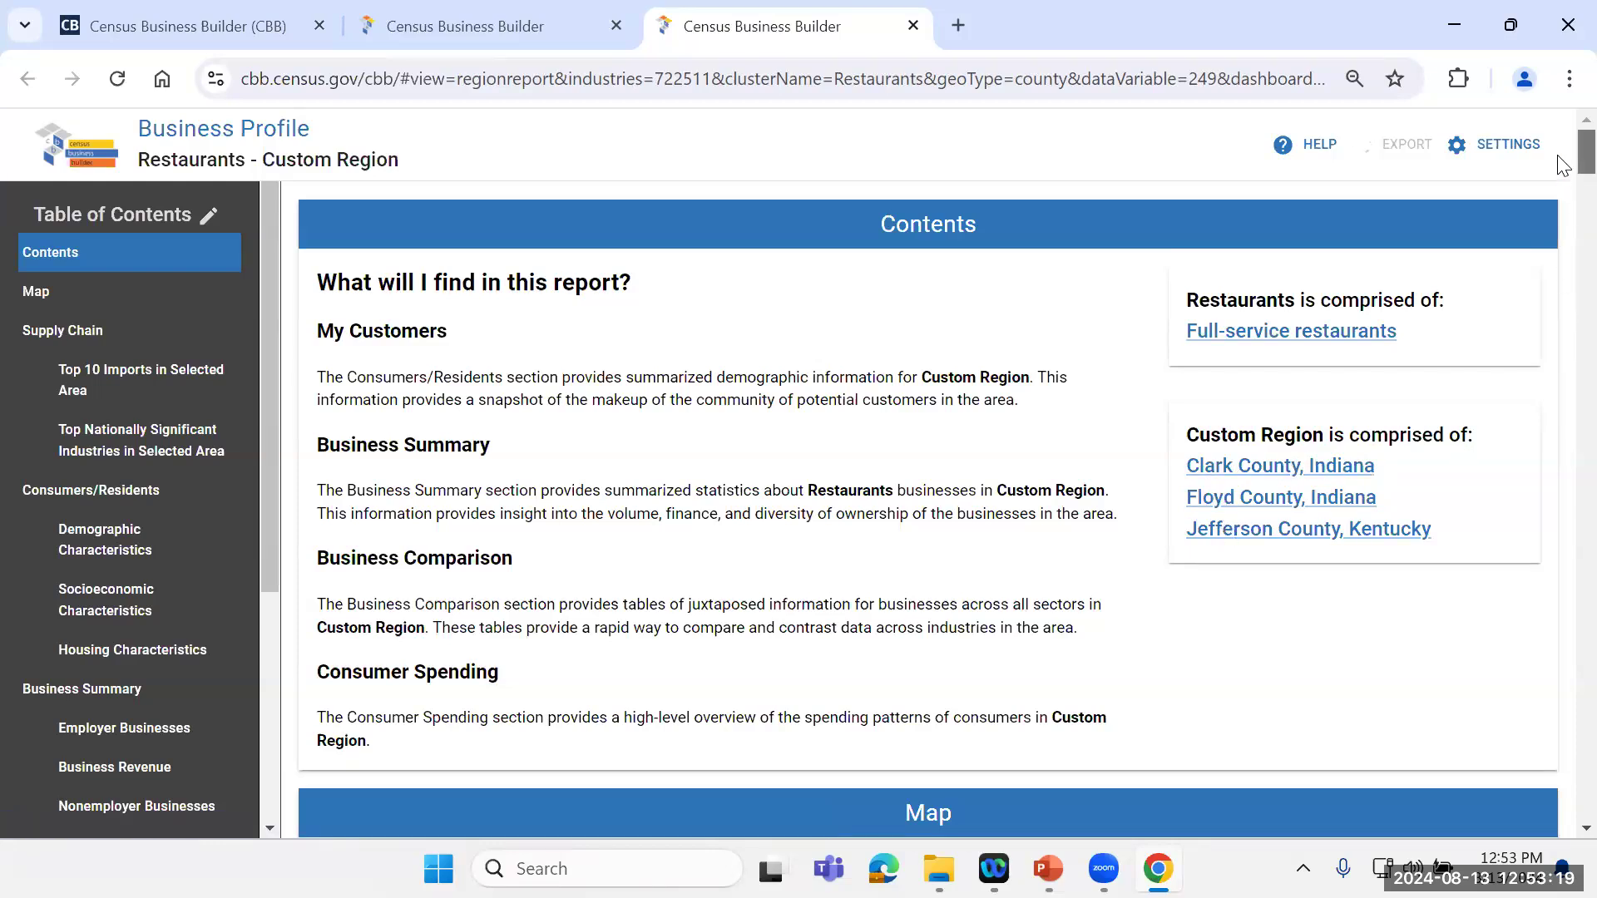
left_click_drag(1559, 166, 1558, 239)
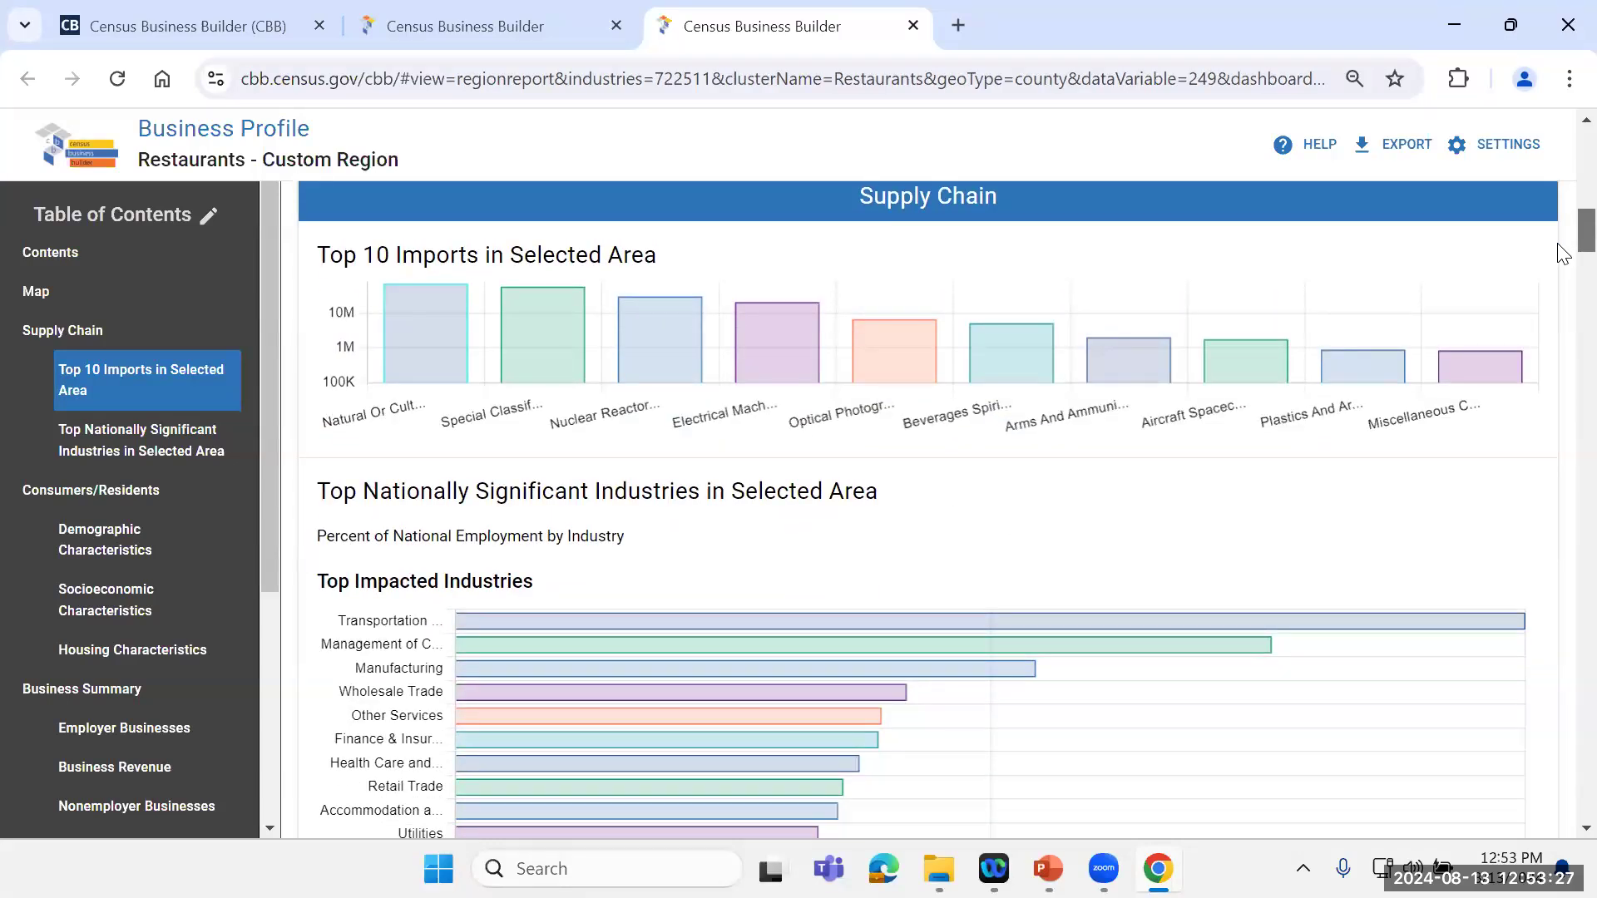
scroll(1562, 253, "down", 1)
scroll(1562, 253, "down", 2)
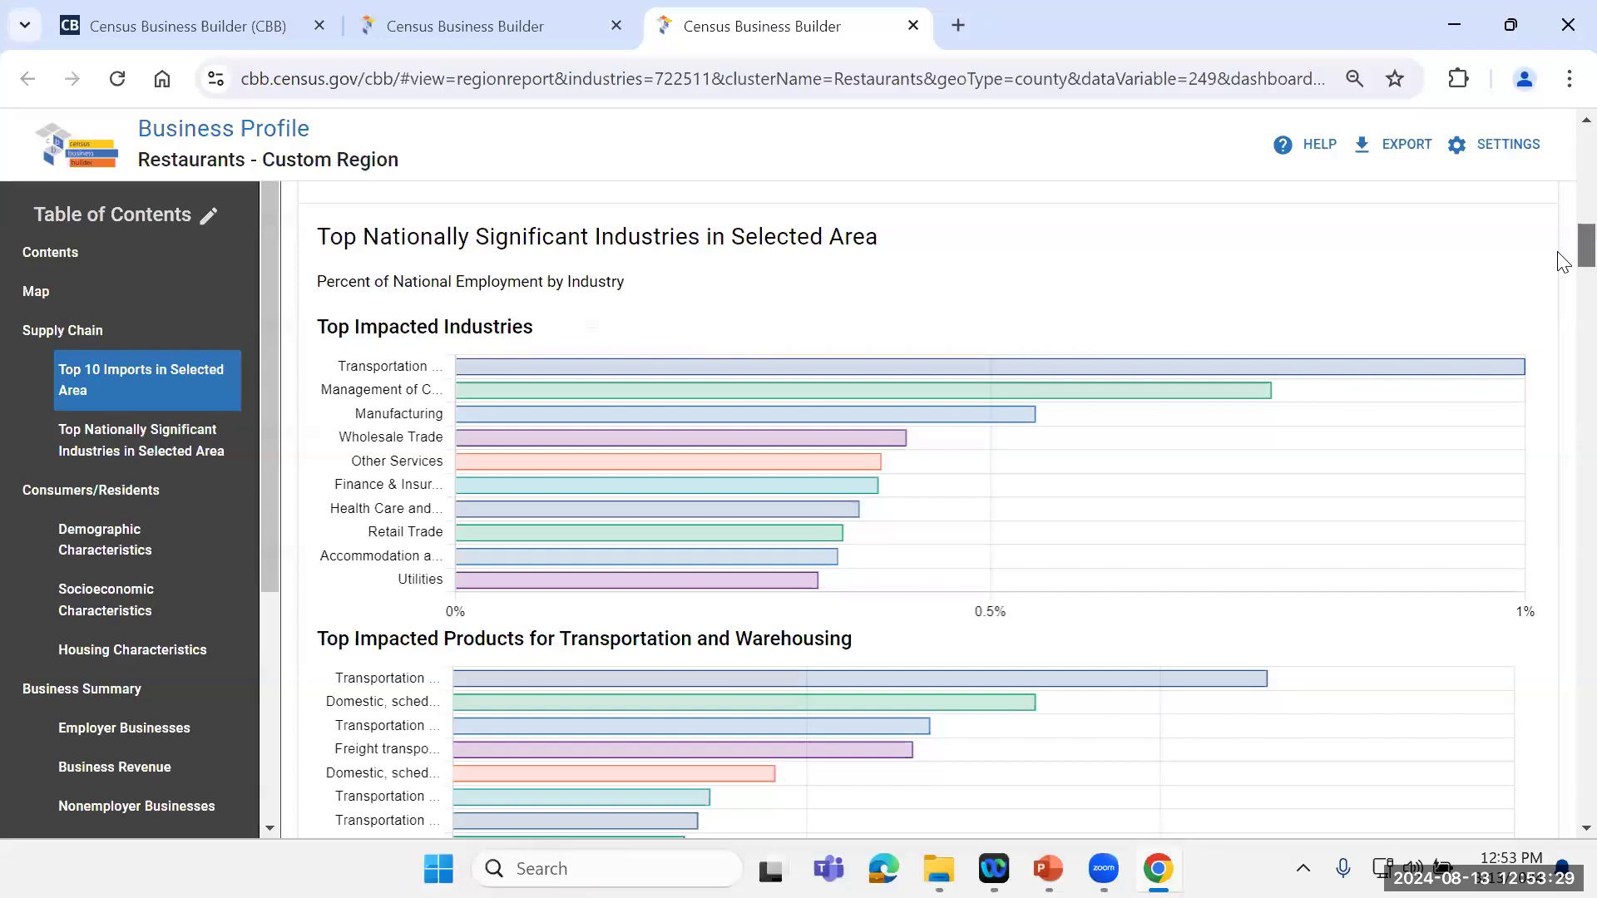
scroll(1559, 257, "down", 1)
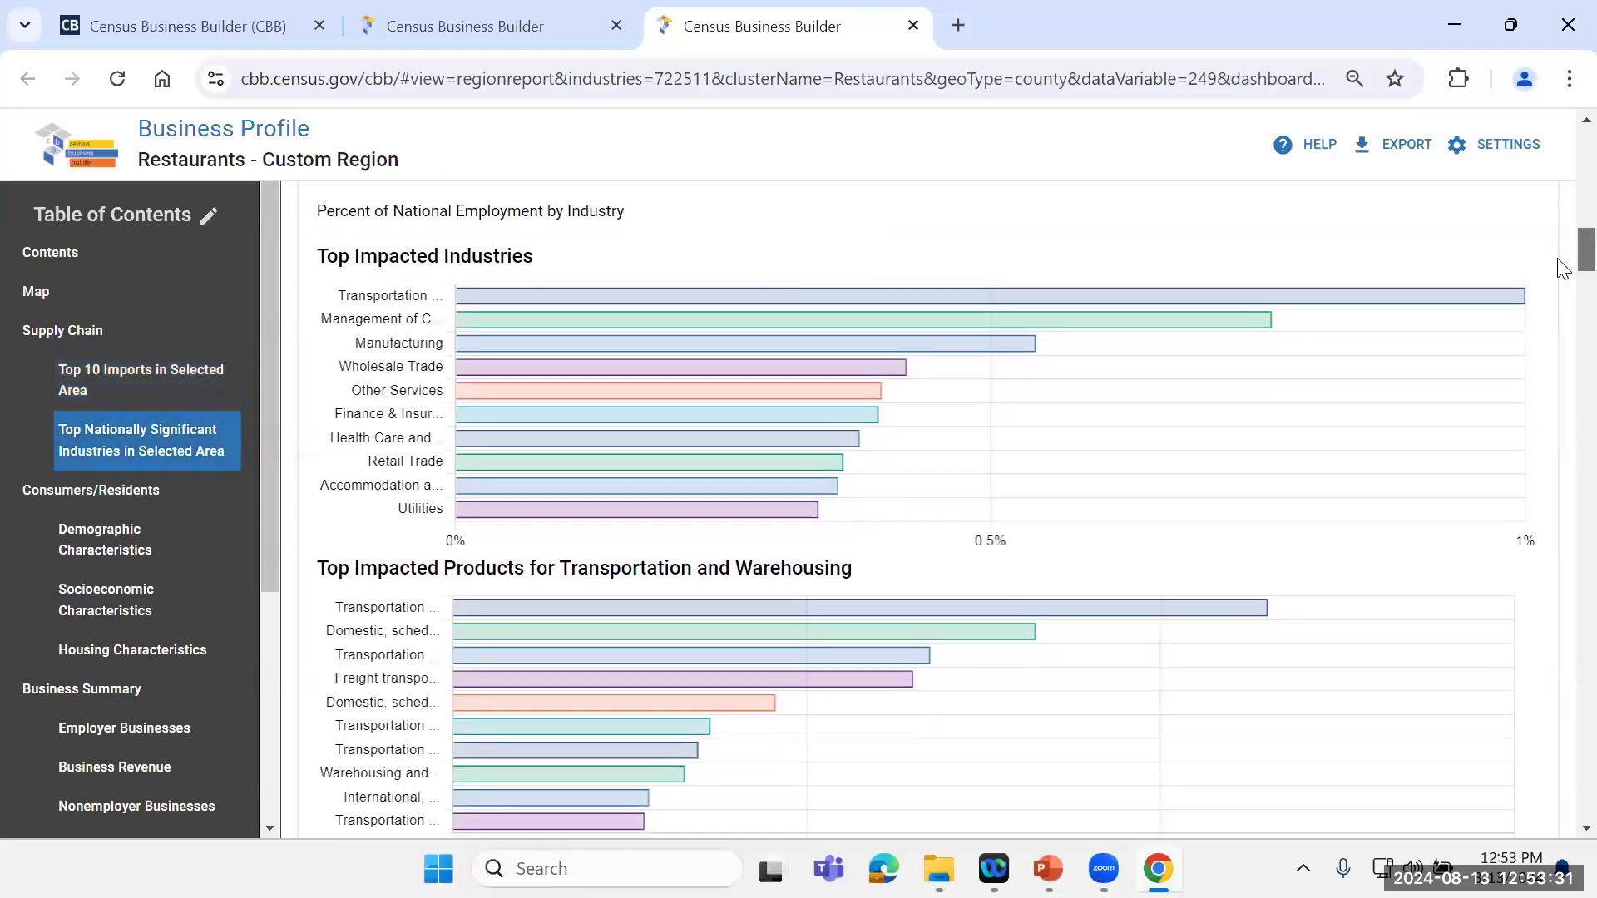
scroll(1562, 268, "down", 1)
scroll(1562, 274, "down", 10)
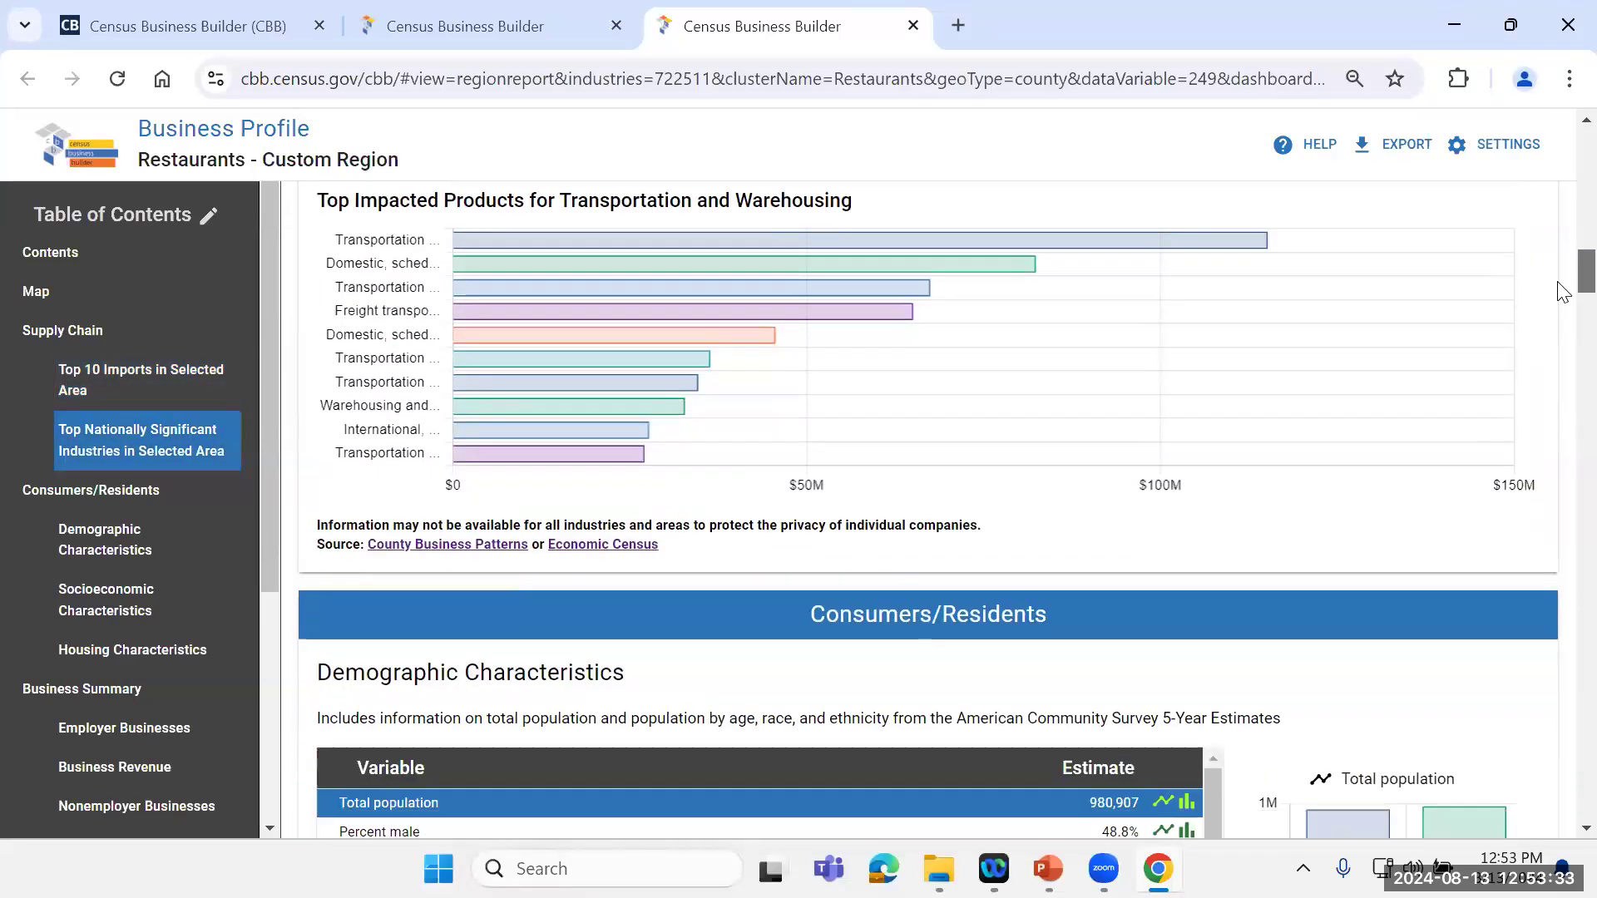
Step: Chart Percent White from the report's demographic characteristics to compare the custom region with Indiana, Kentucky and the U.S
scroll(1559, 308, "down", 2)
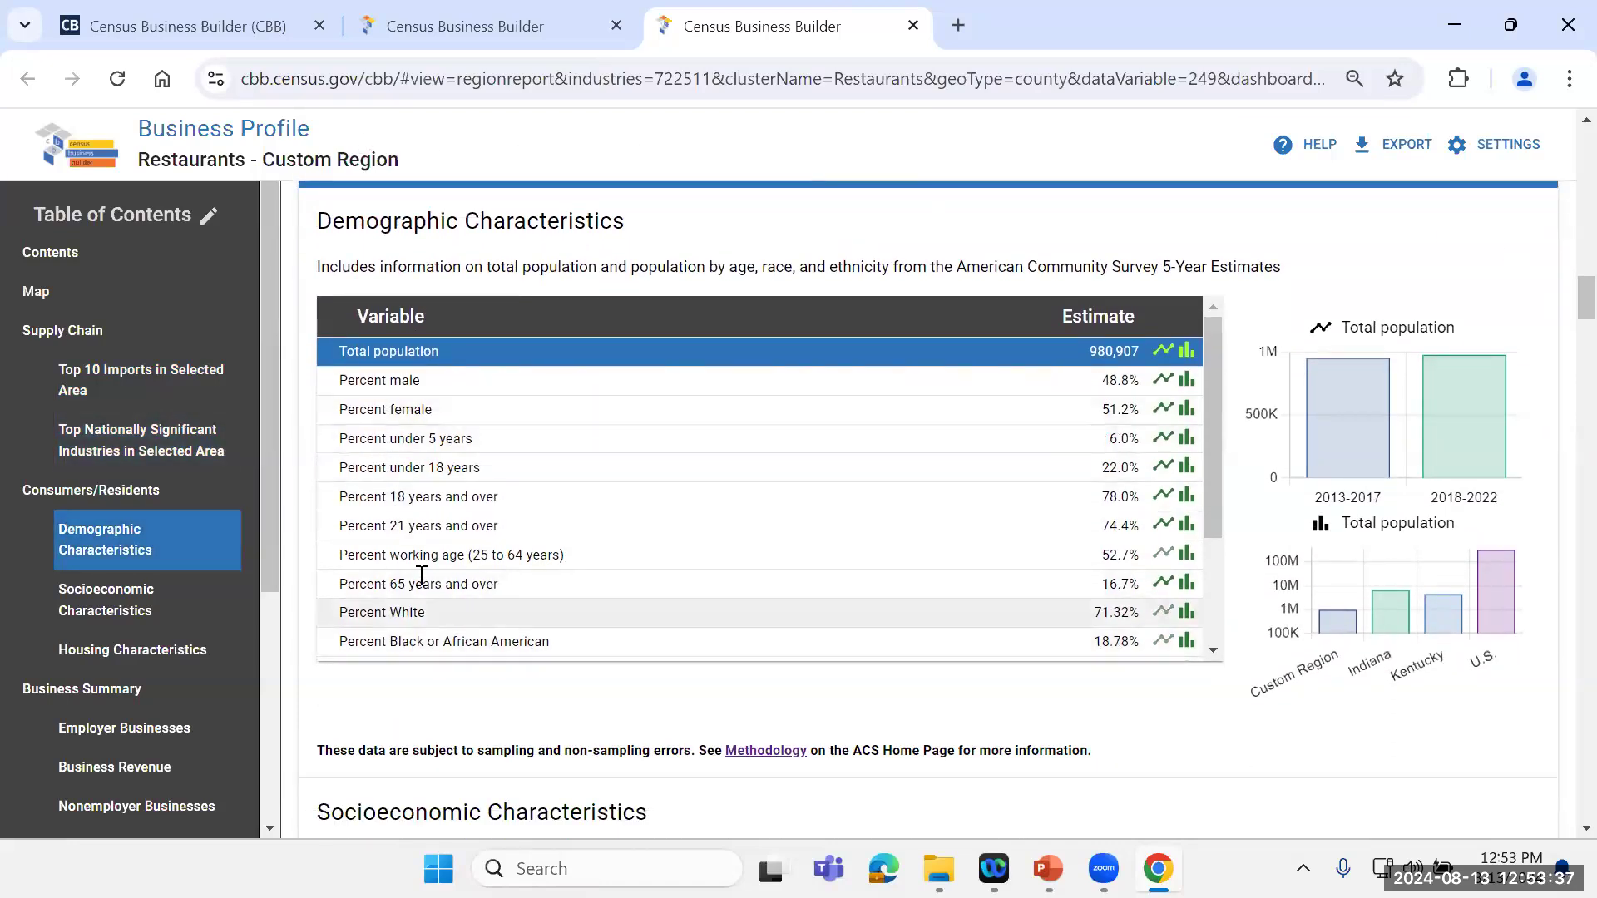
left_click_drag(1210, 366, 1210, 499)
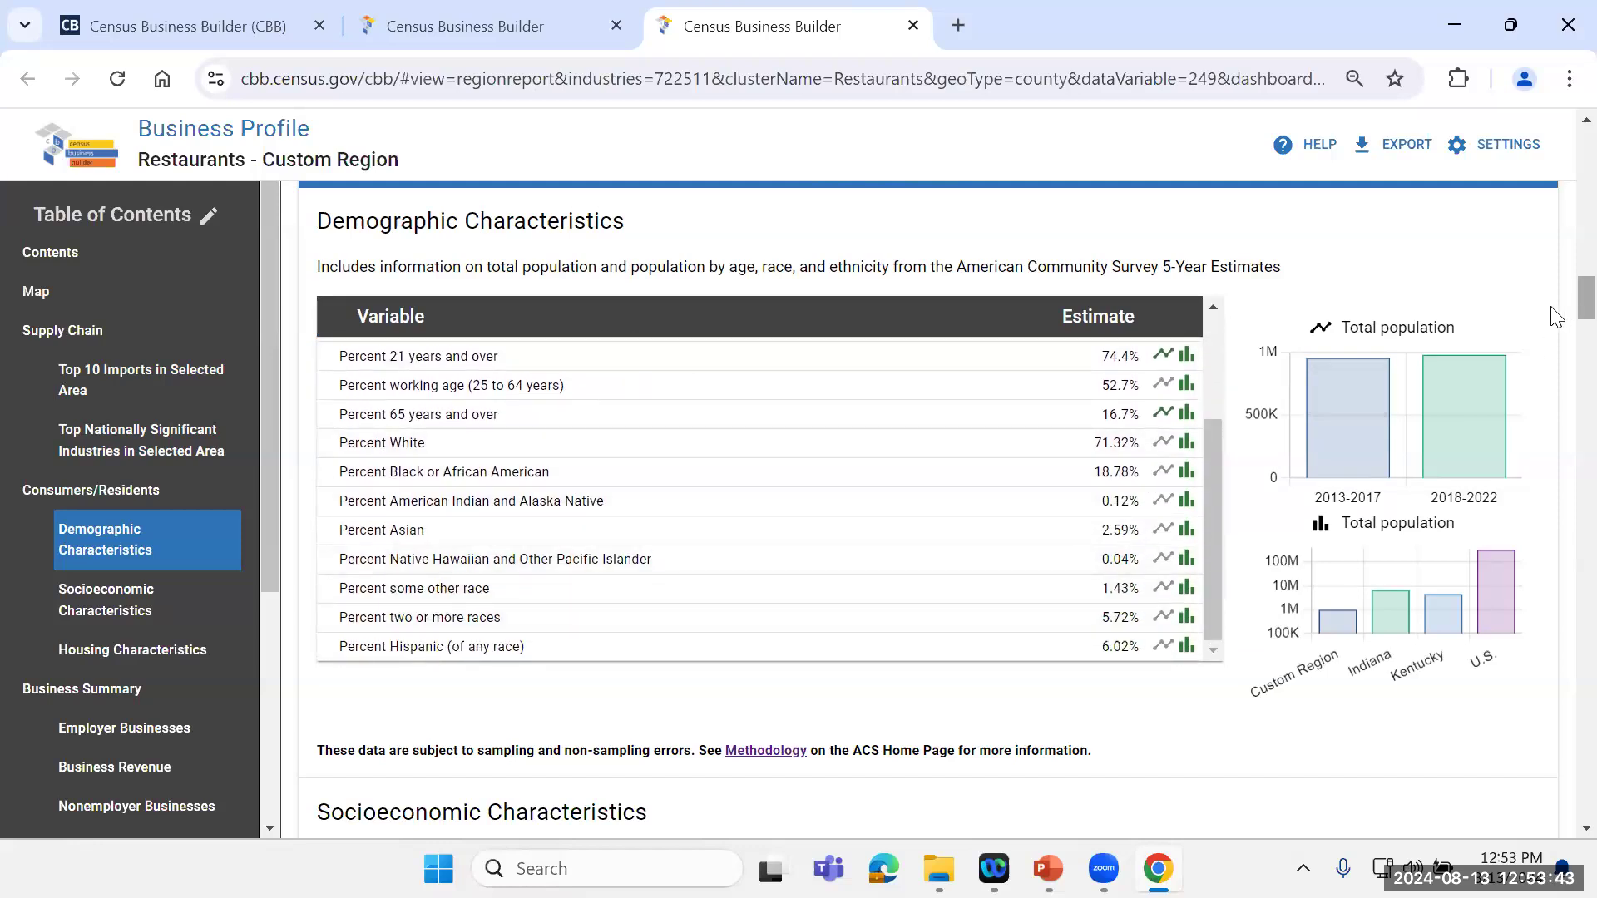
left_click(541, 444)
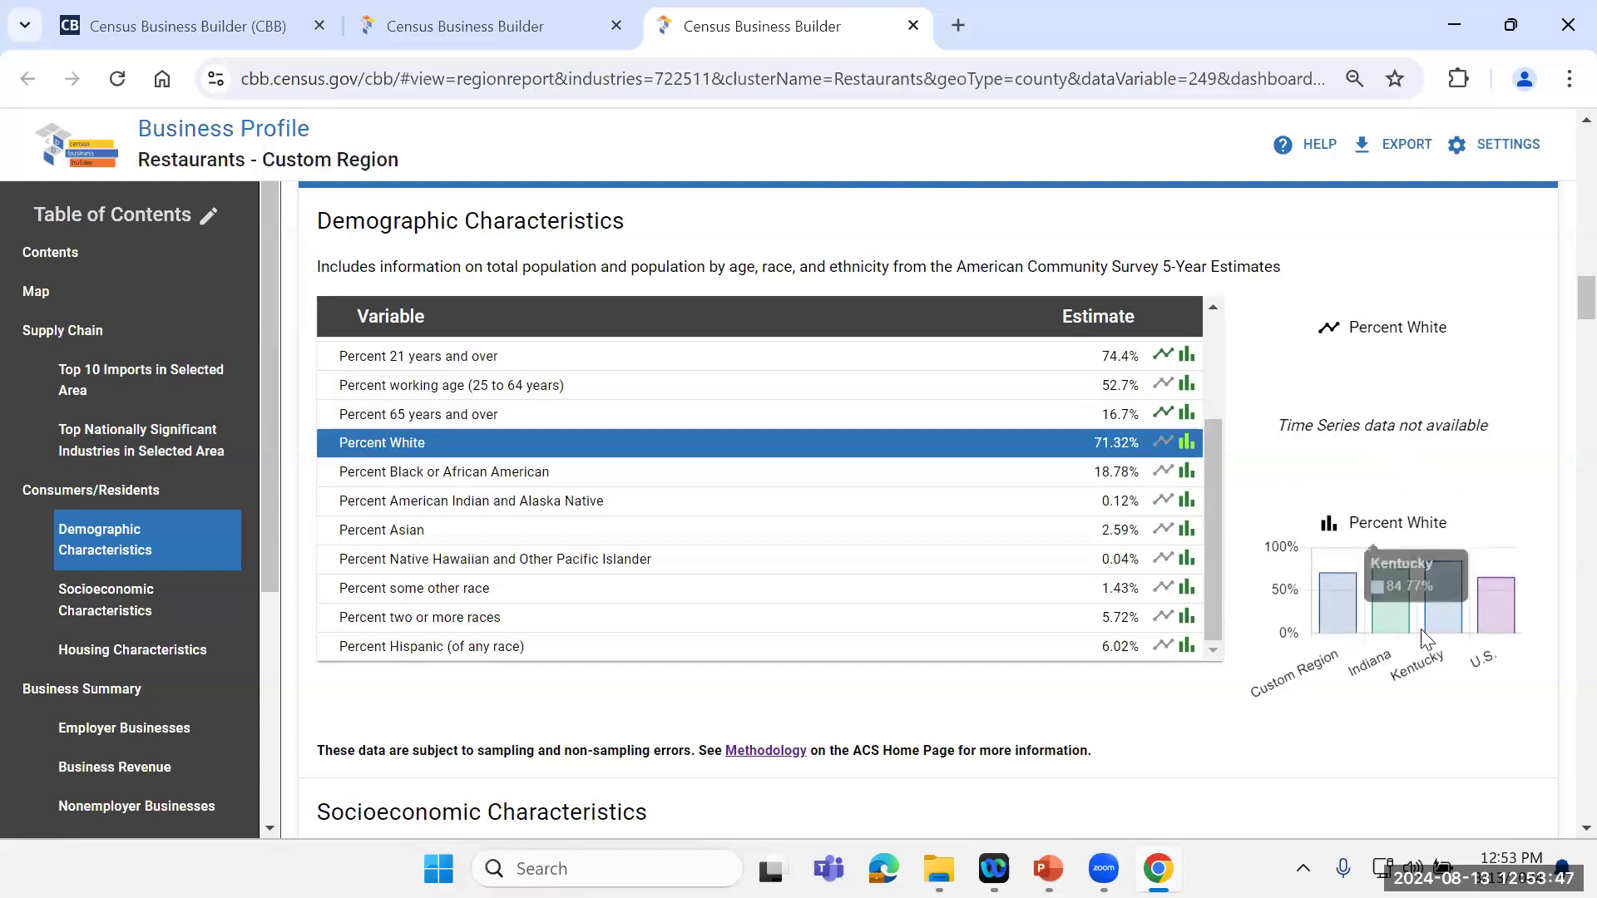
Step: Review the report's full list of socioeconomic characteristics and its housing characteristics for the custom region
scroll(1562, 295, "down", 2)
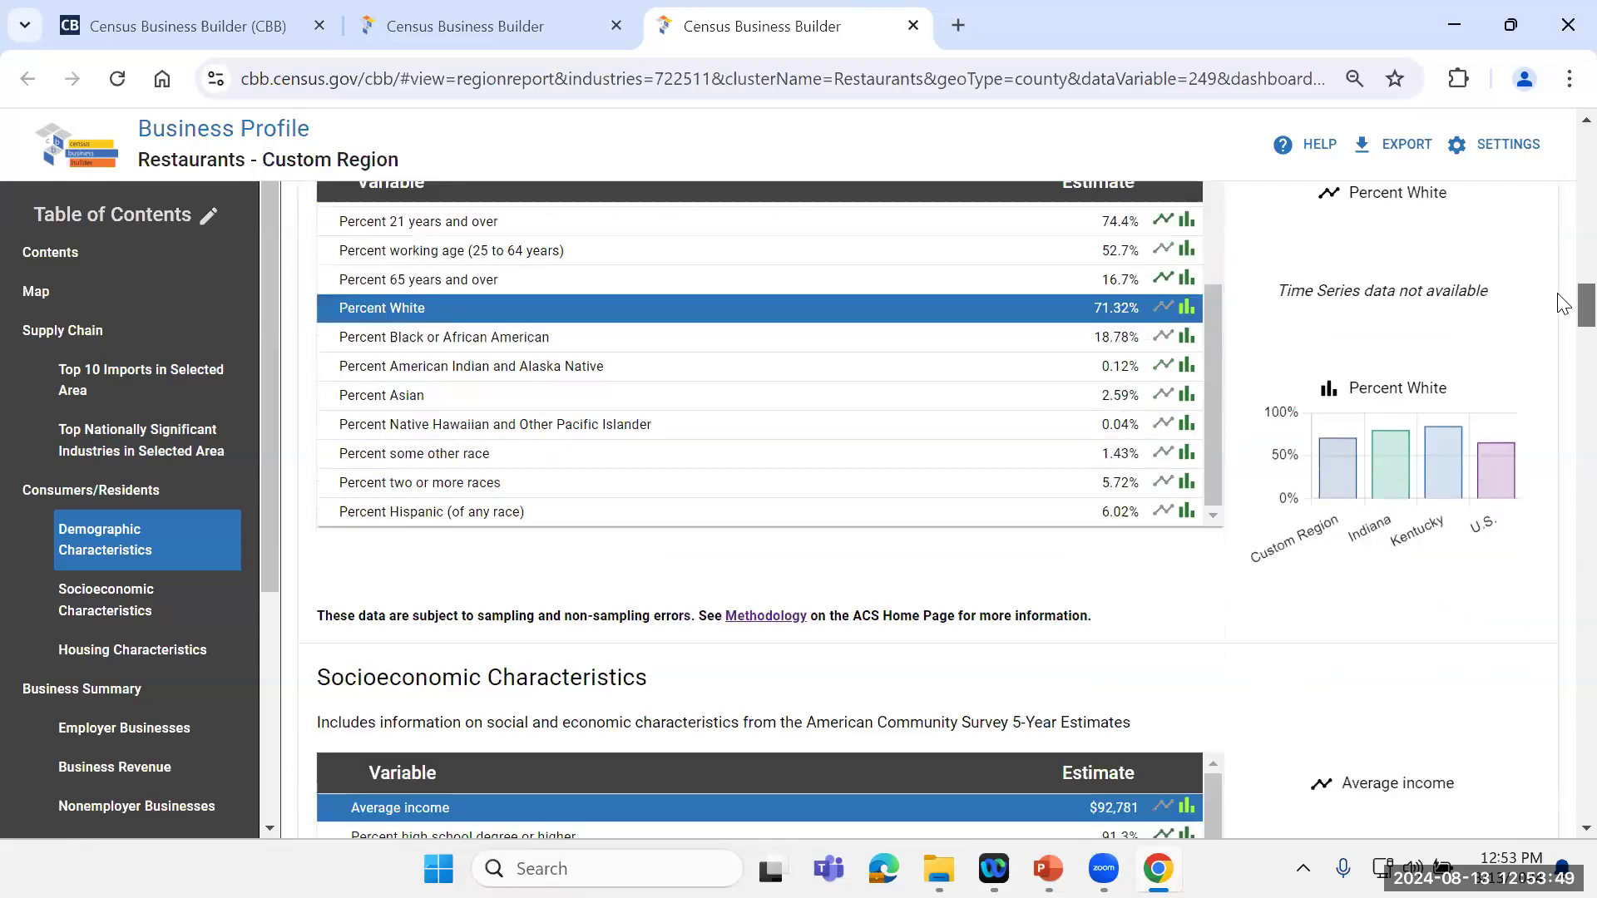
scroll(1561, 306, "down", 5)
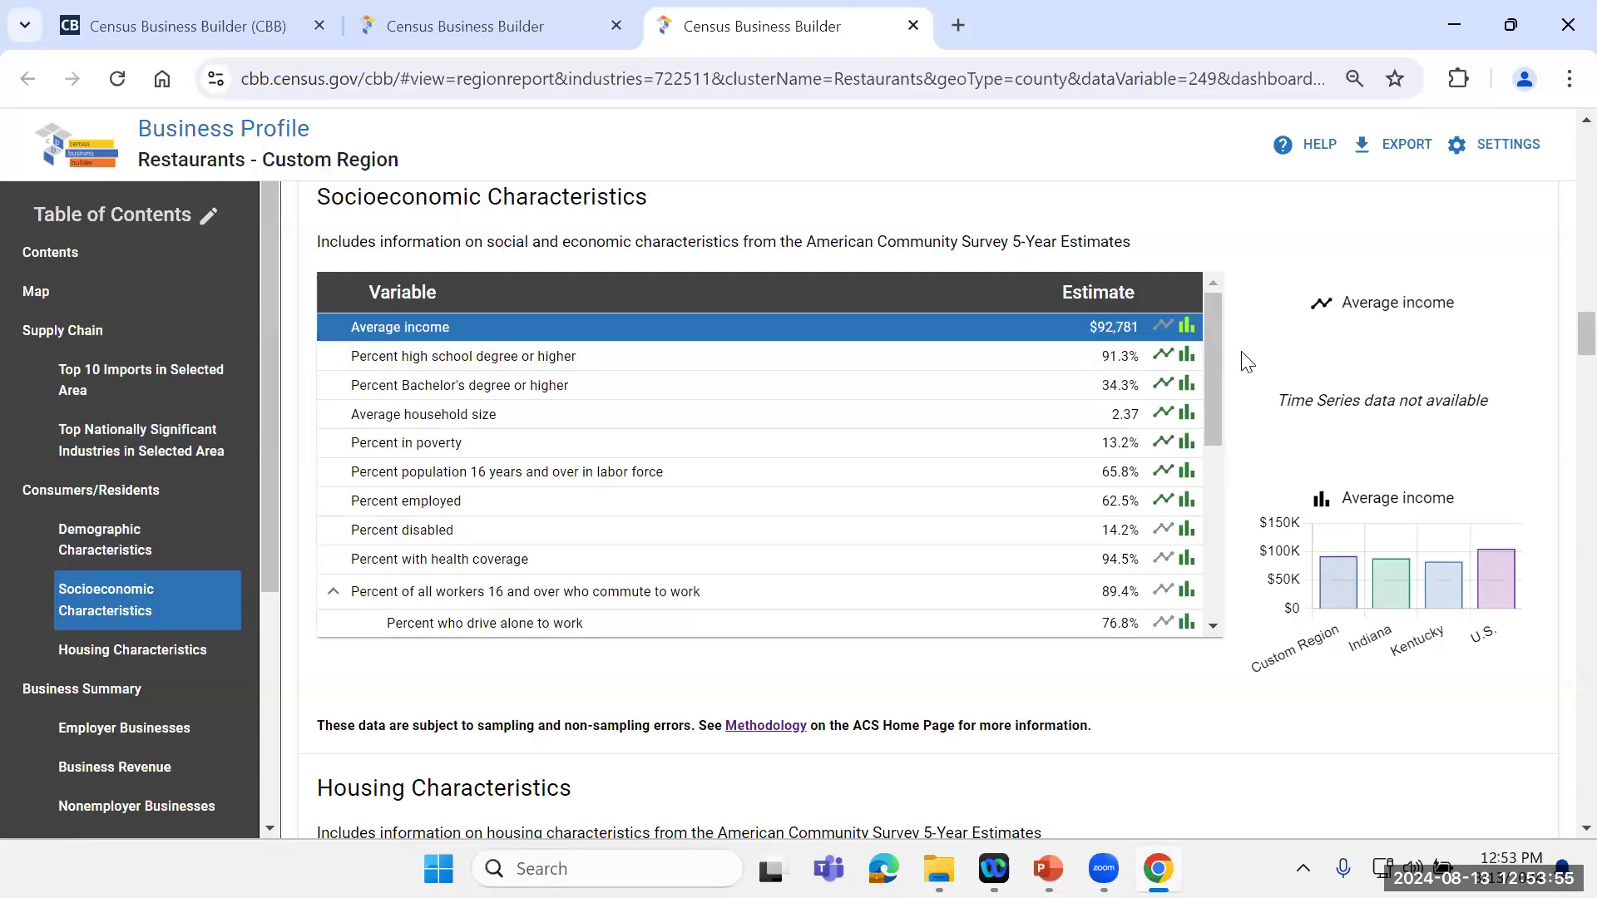
mouse_move(1216, 334)
left_mouse_down()
mouse_move(1214, 347)
mouse_move(1209, 296)
mouse_move(1208, 454)
mouse_move(1172, 540)
left_mouse_up()
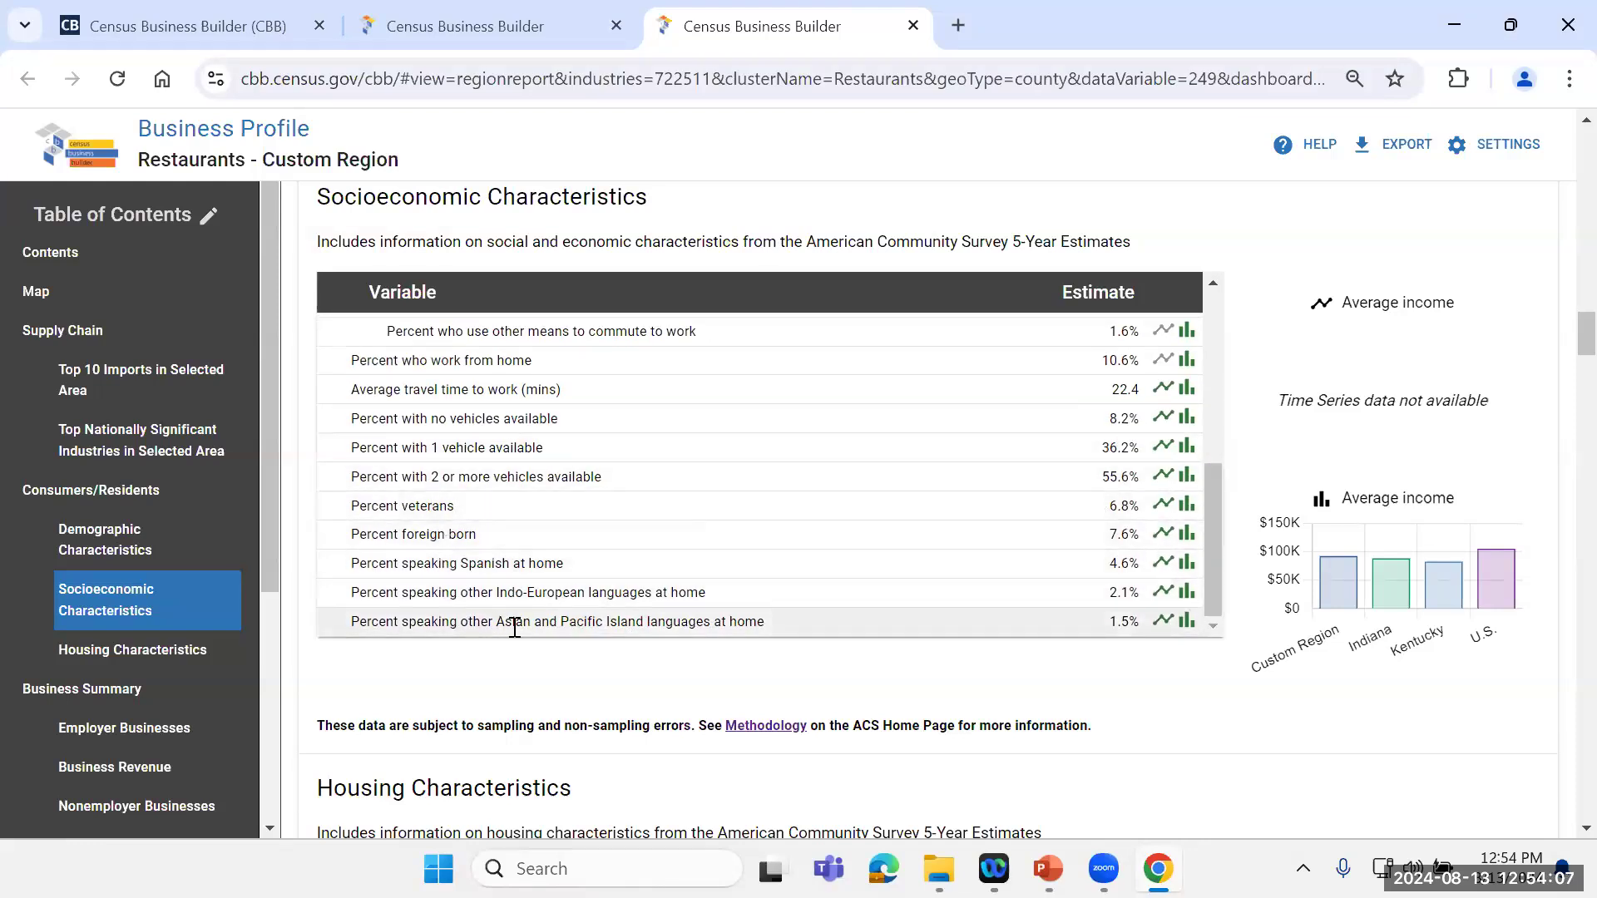
scroll(1562, 329, "down", 7)
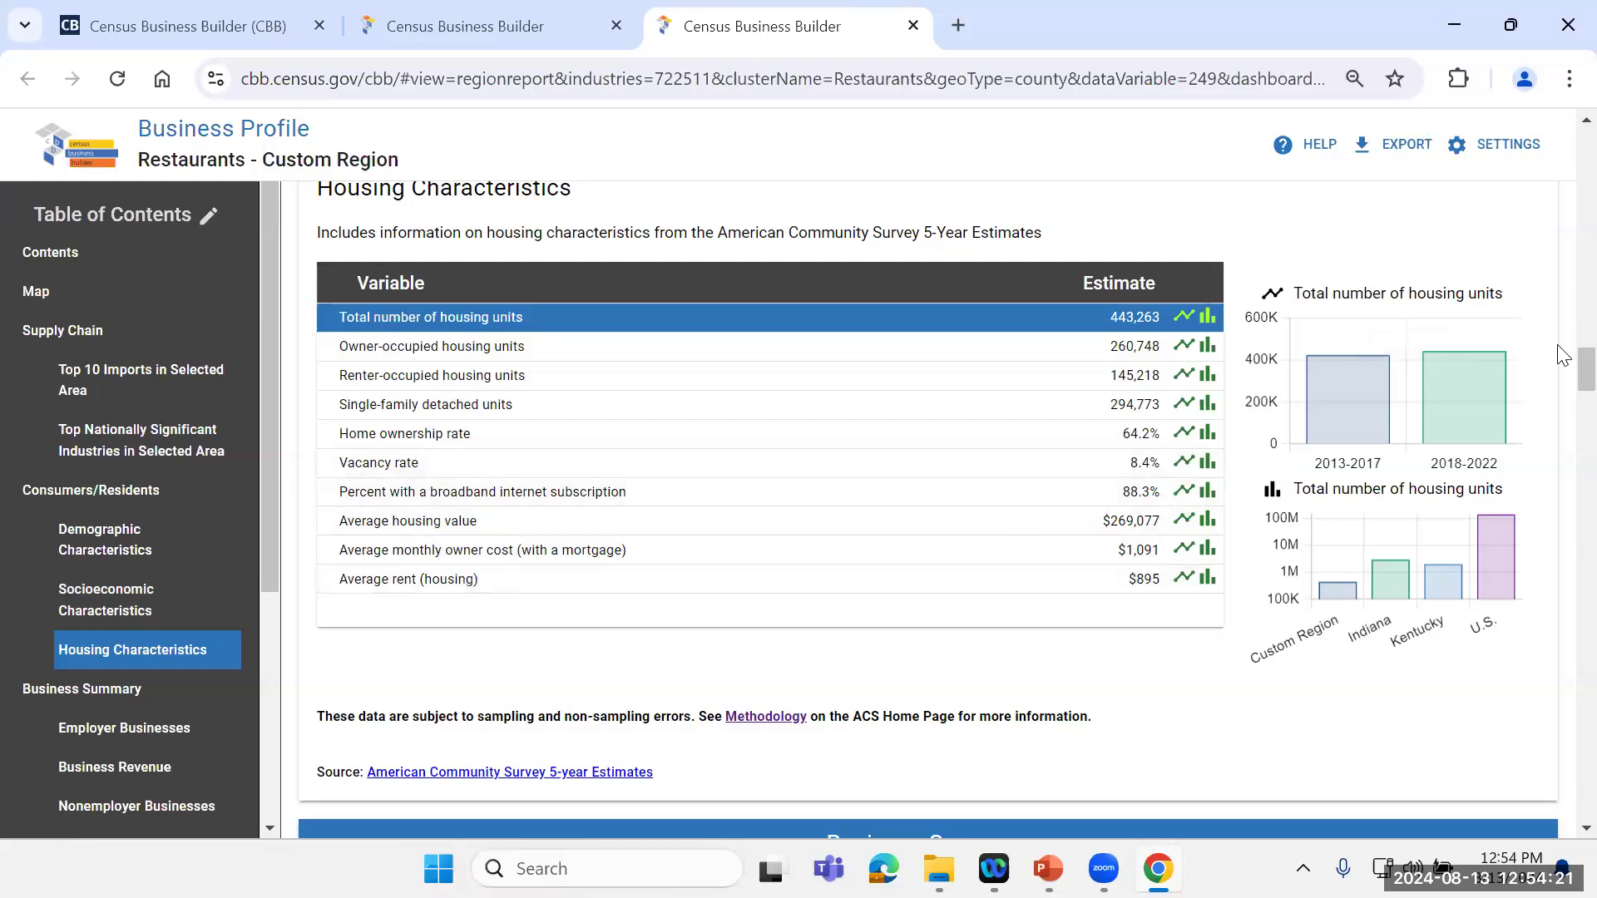
Step: Examine the Employer Businesses table in the Business Summary, from establishment size classes down to payroll and farm operations
scroll(1562, 356, "down", 5)
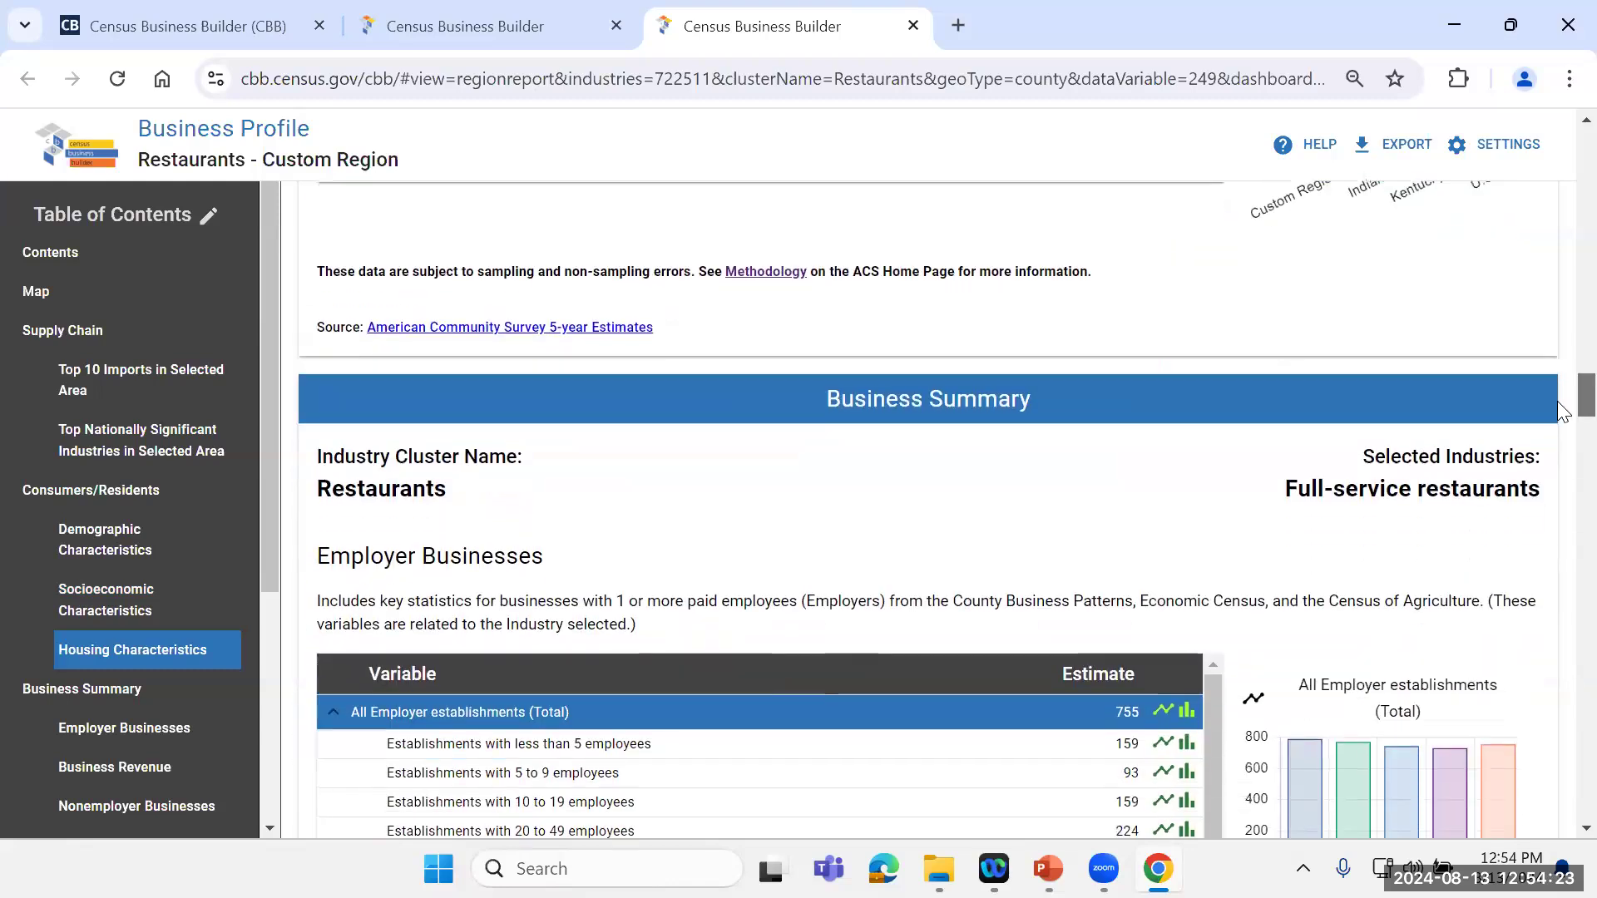
scroll(1562, 411, "down", 2)
scroll(1562, 420, "down", 1)
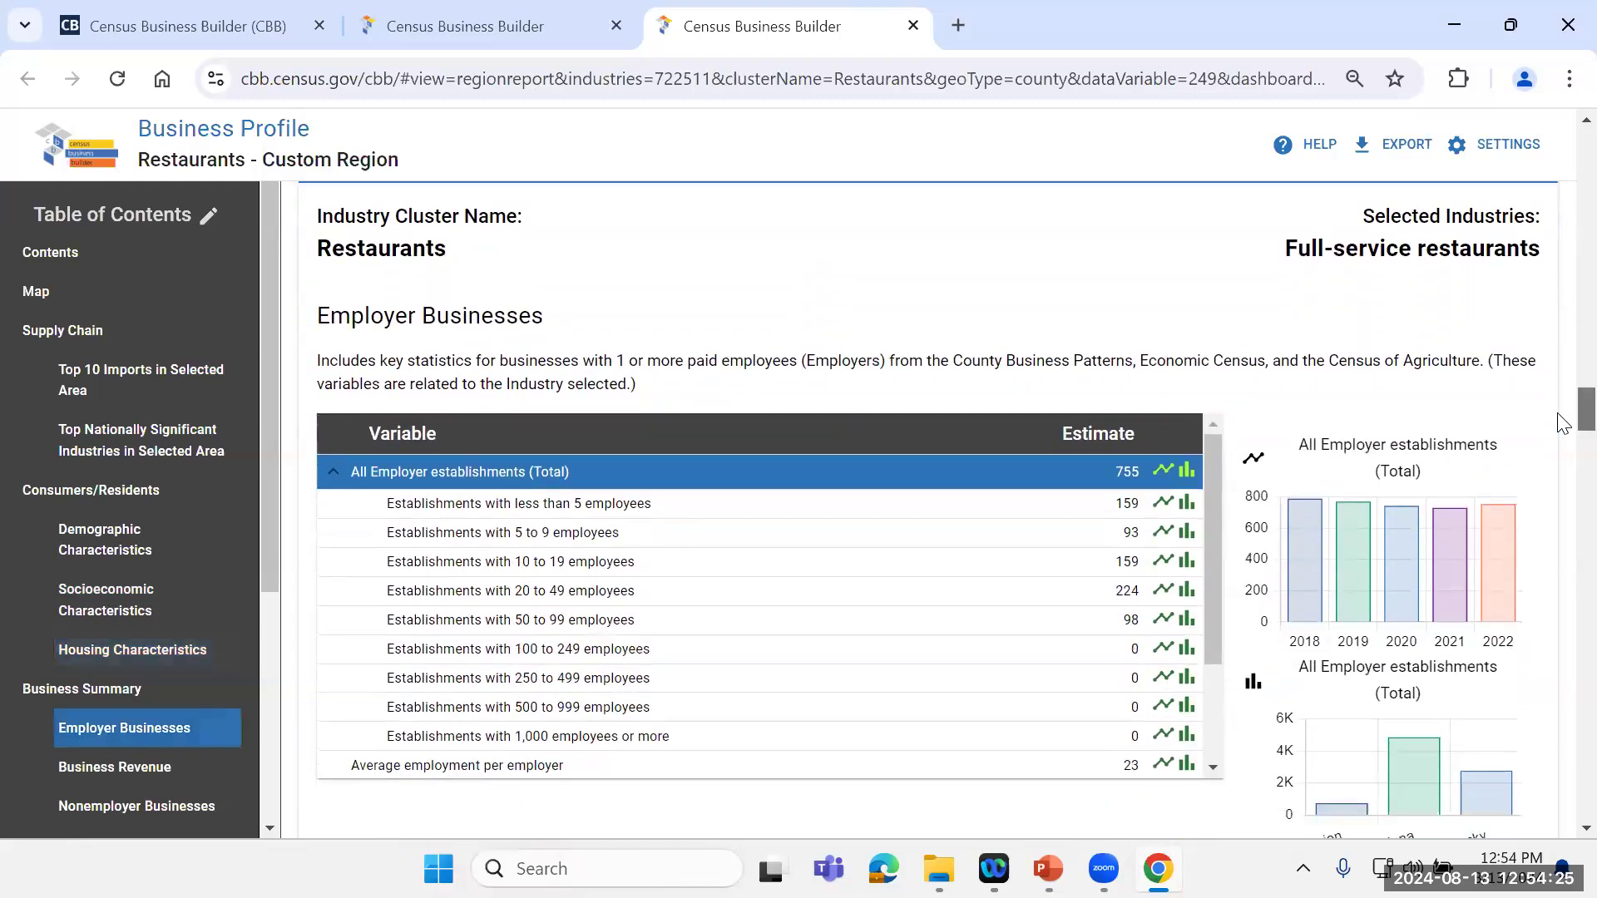
scroll(1562, 423, "down", 2)
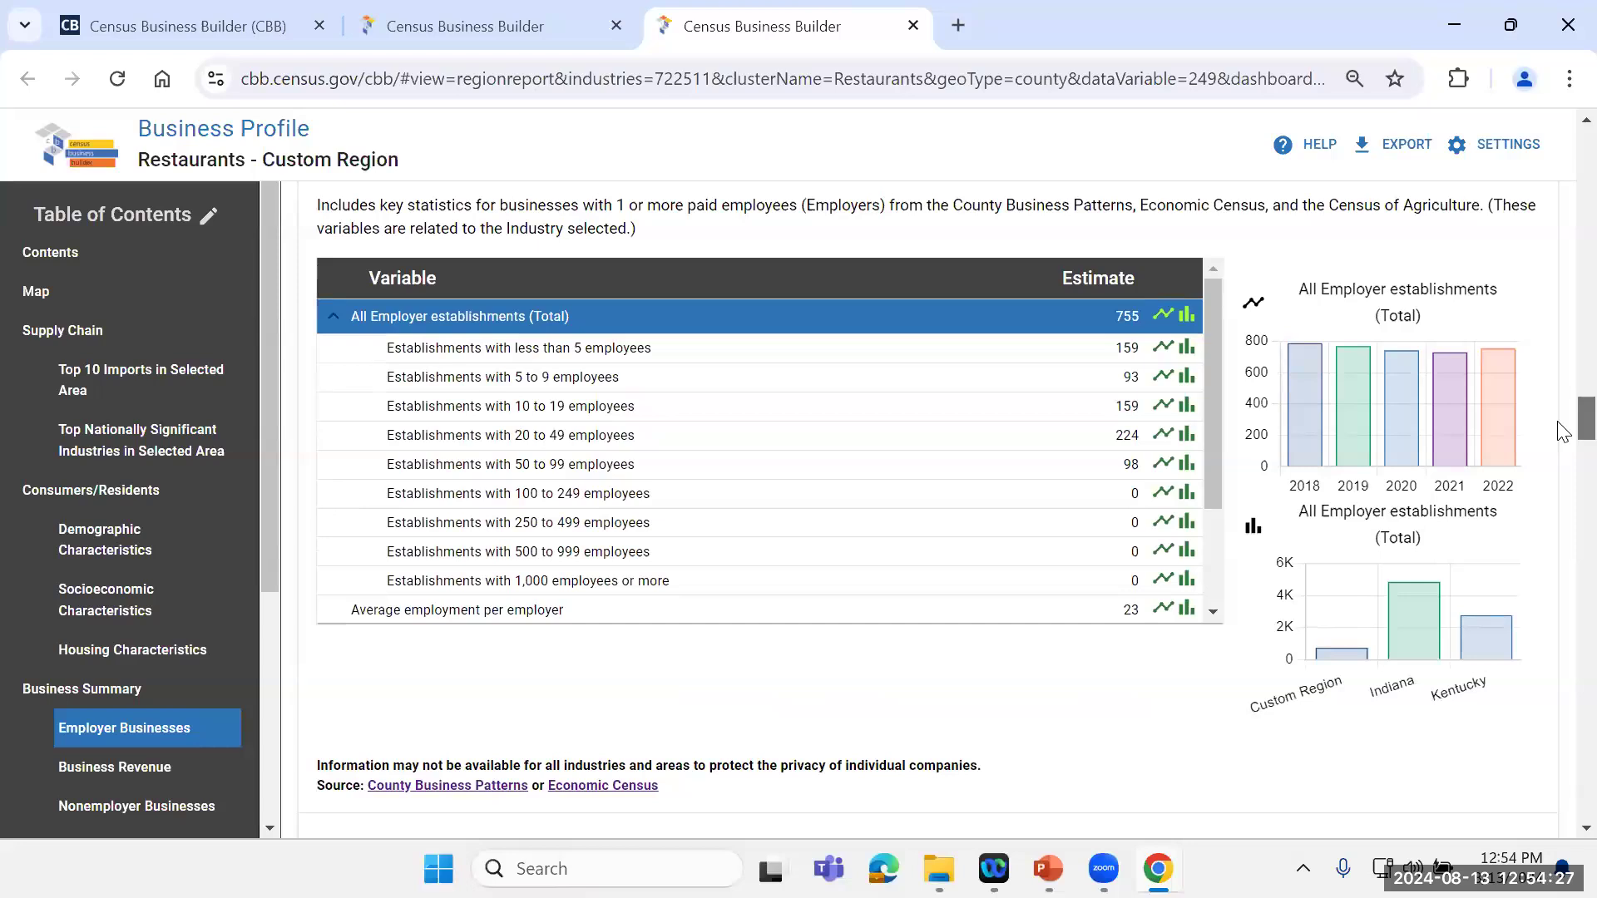
scroll(1560, 424, "up", 2)
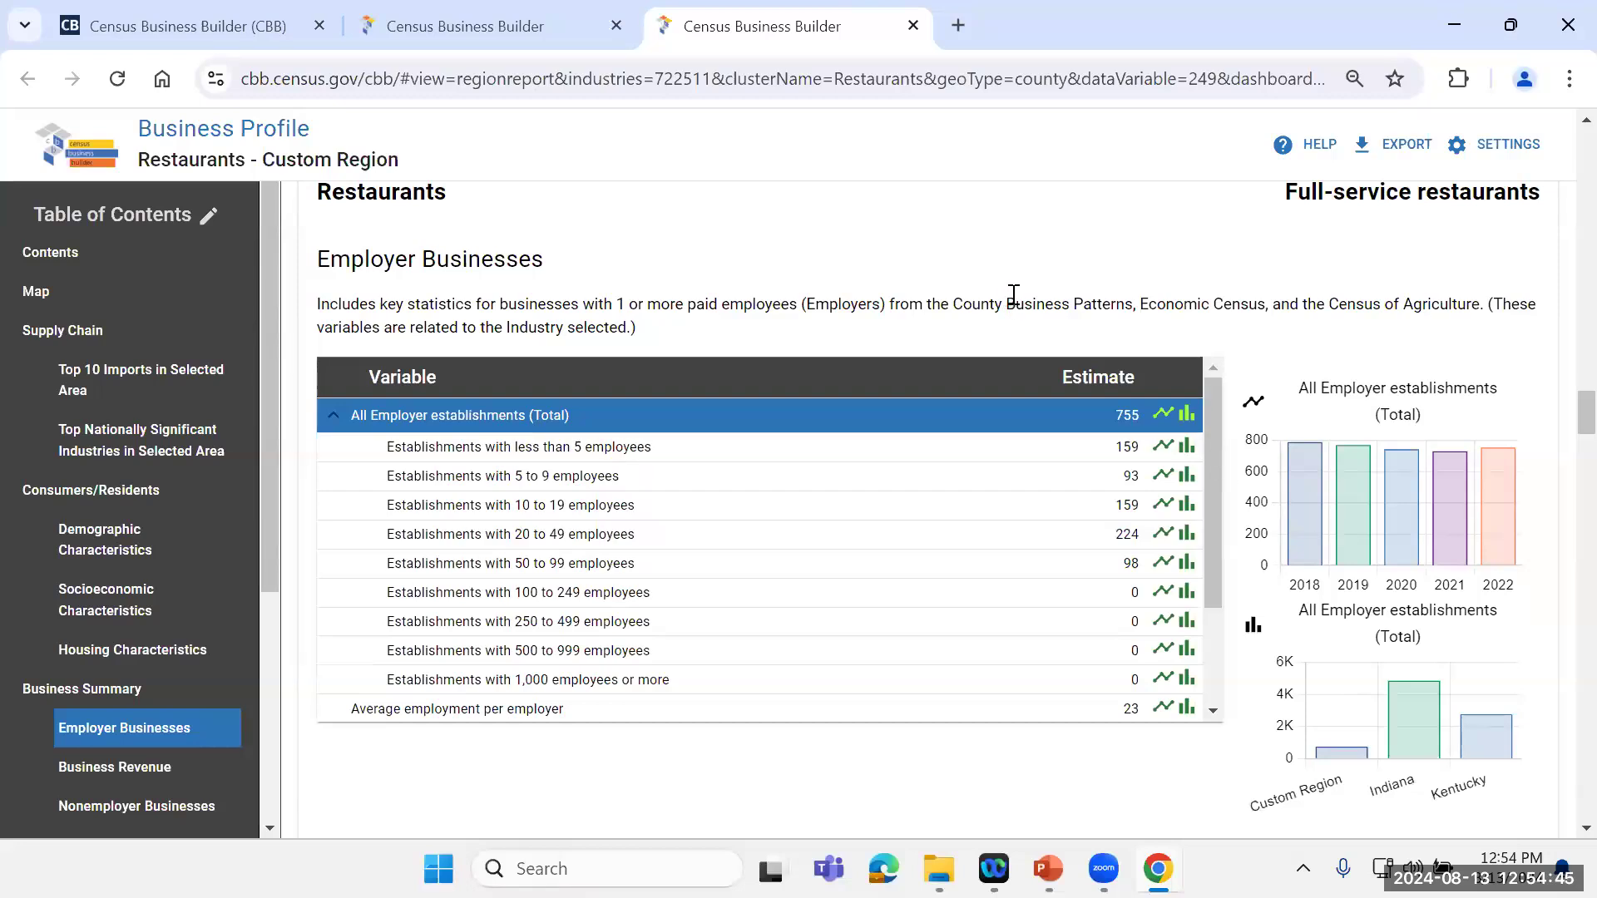
left_click_drag(1207, 430, 1173, 564)
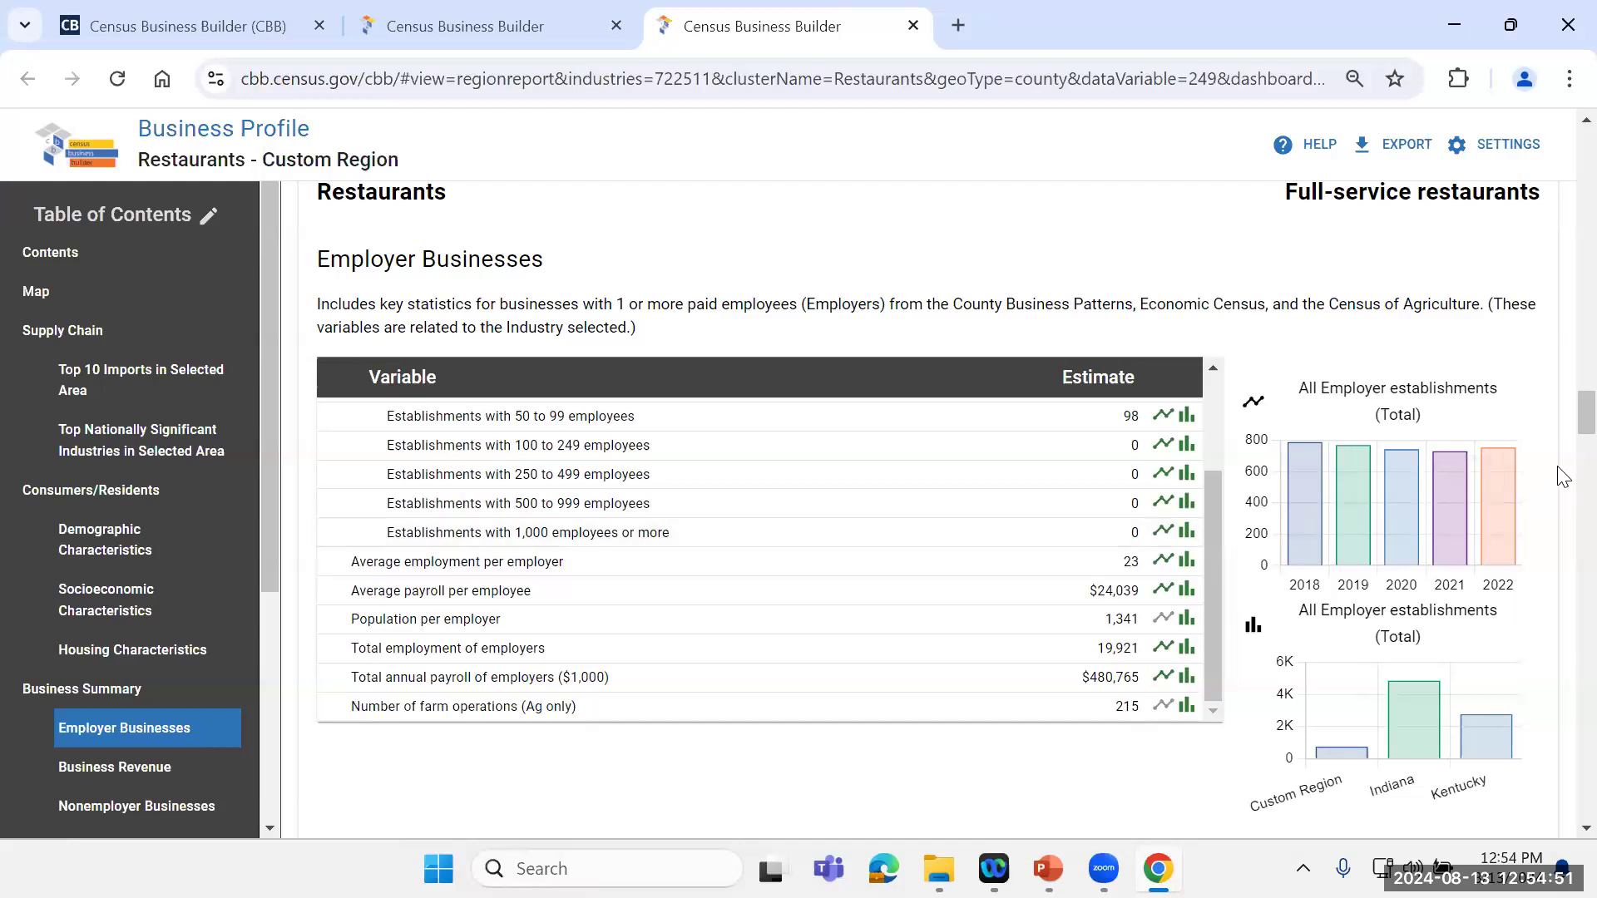
Step: Review the Business Revenue statistics and the All Nonemployer firms figures under Nonemployer Businesses
scroll(1562, 426, "down", 7)
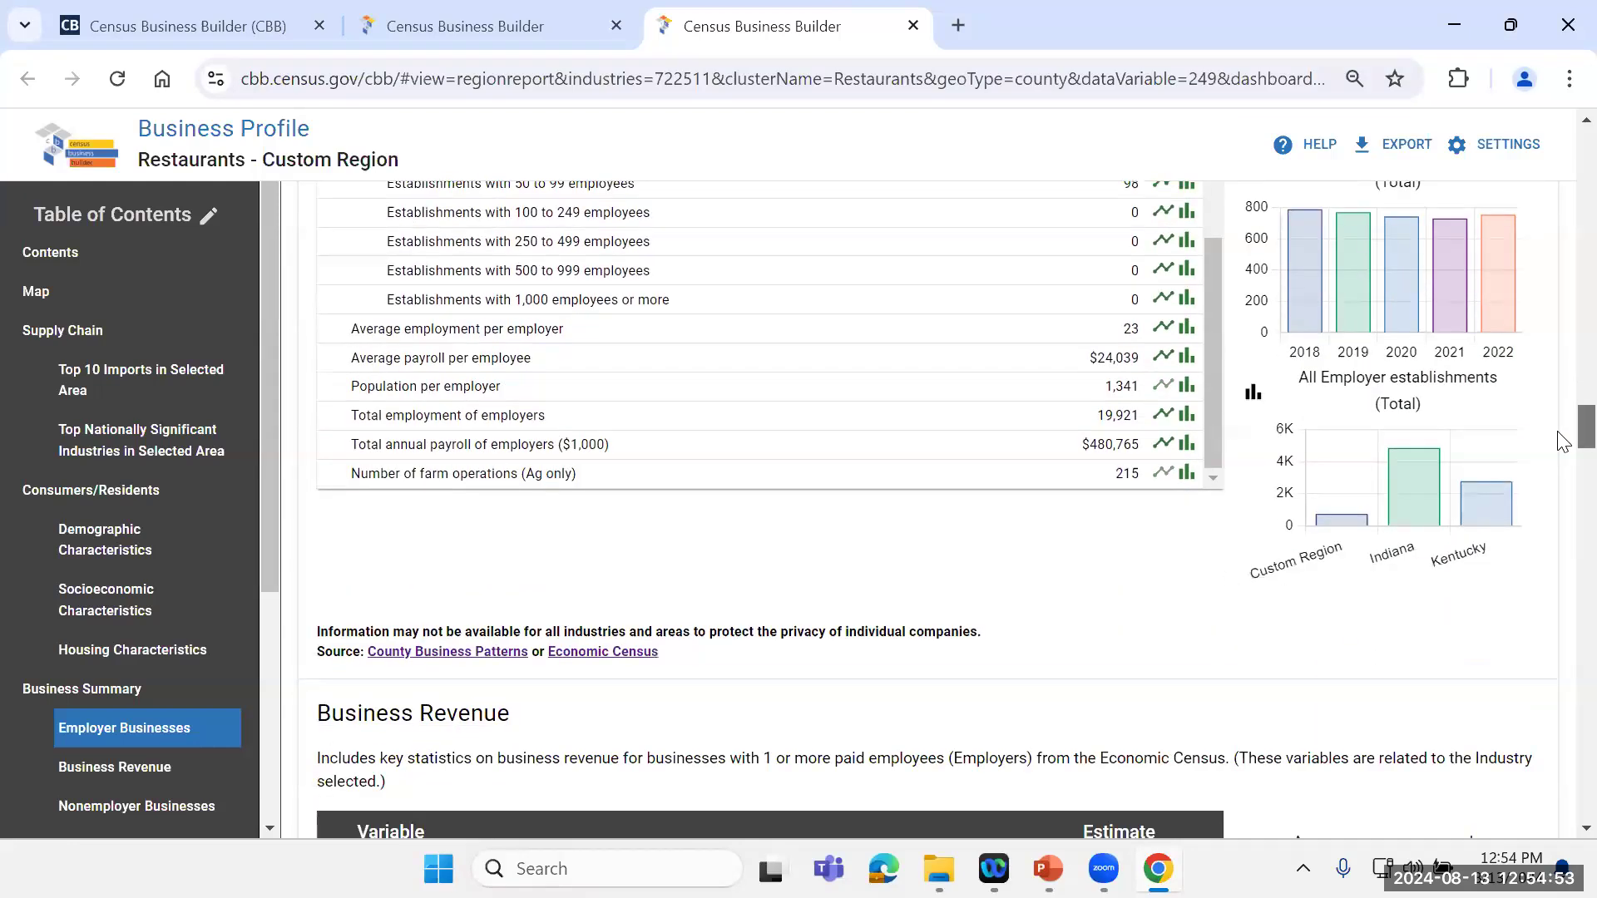
scroll(1562, 463, "down", 1)
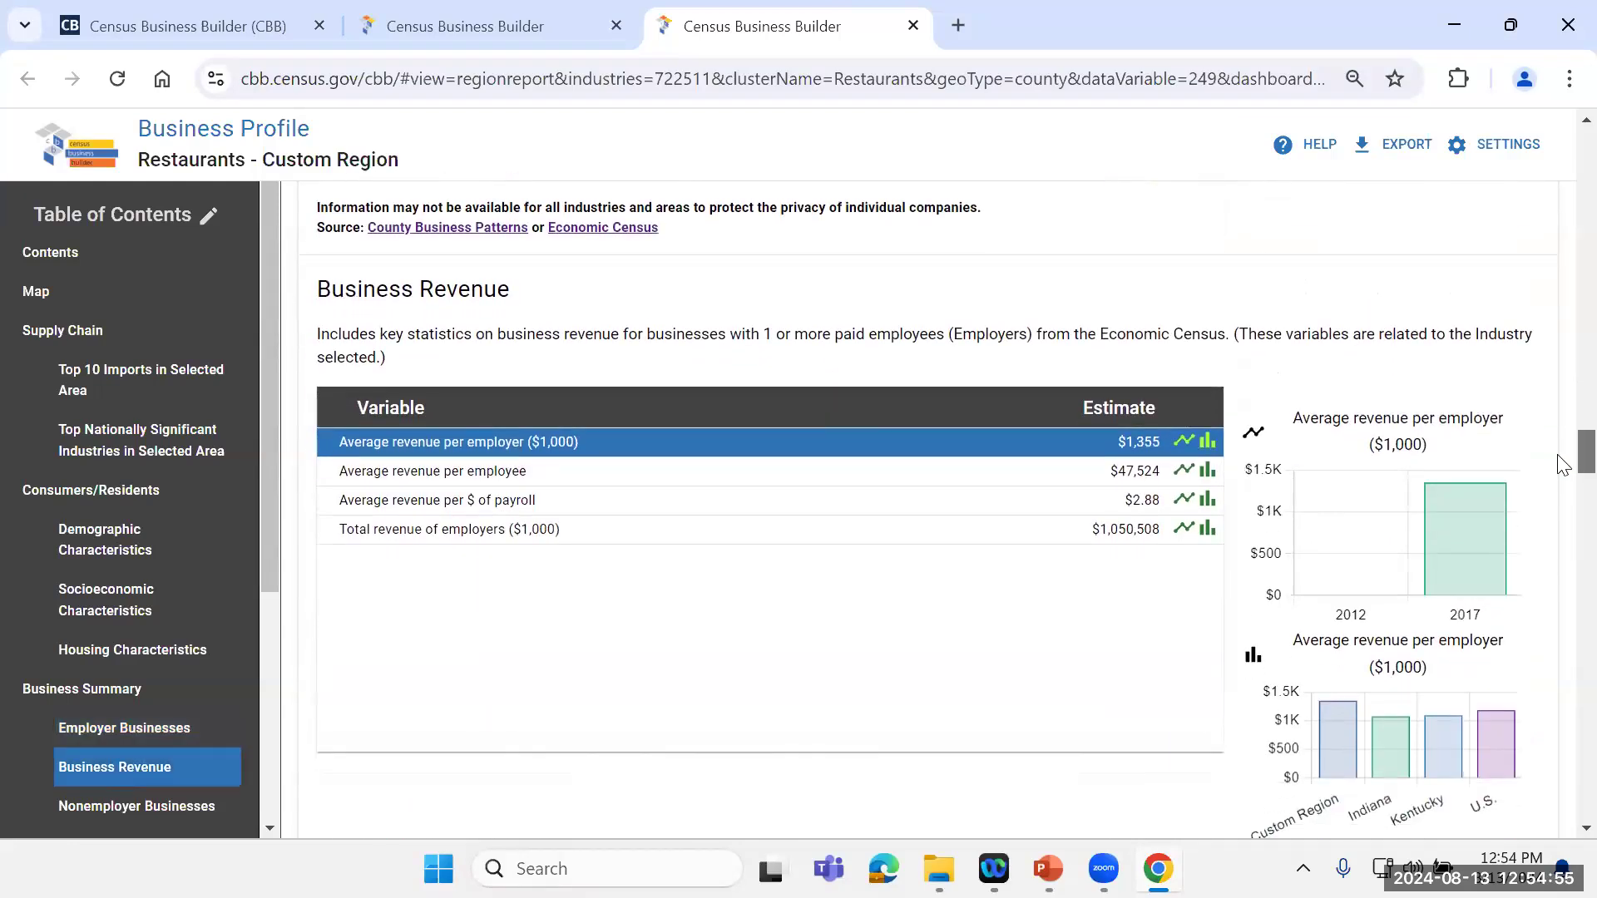
scroll(1562, 466, "down", 1)
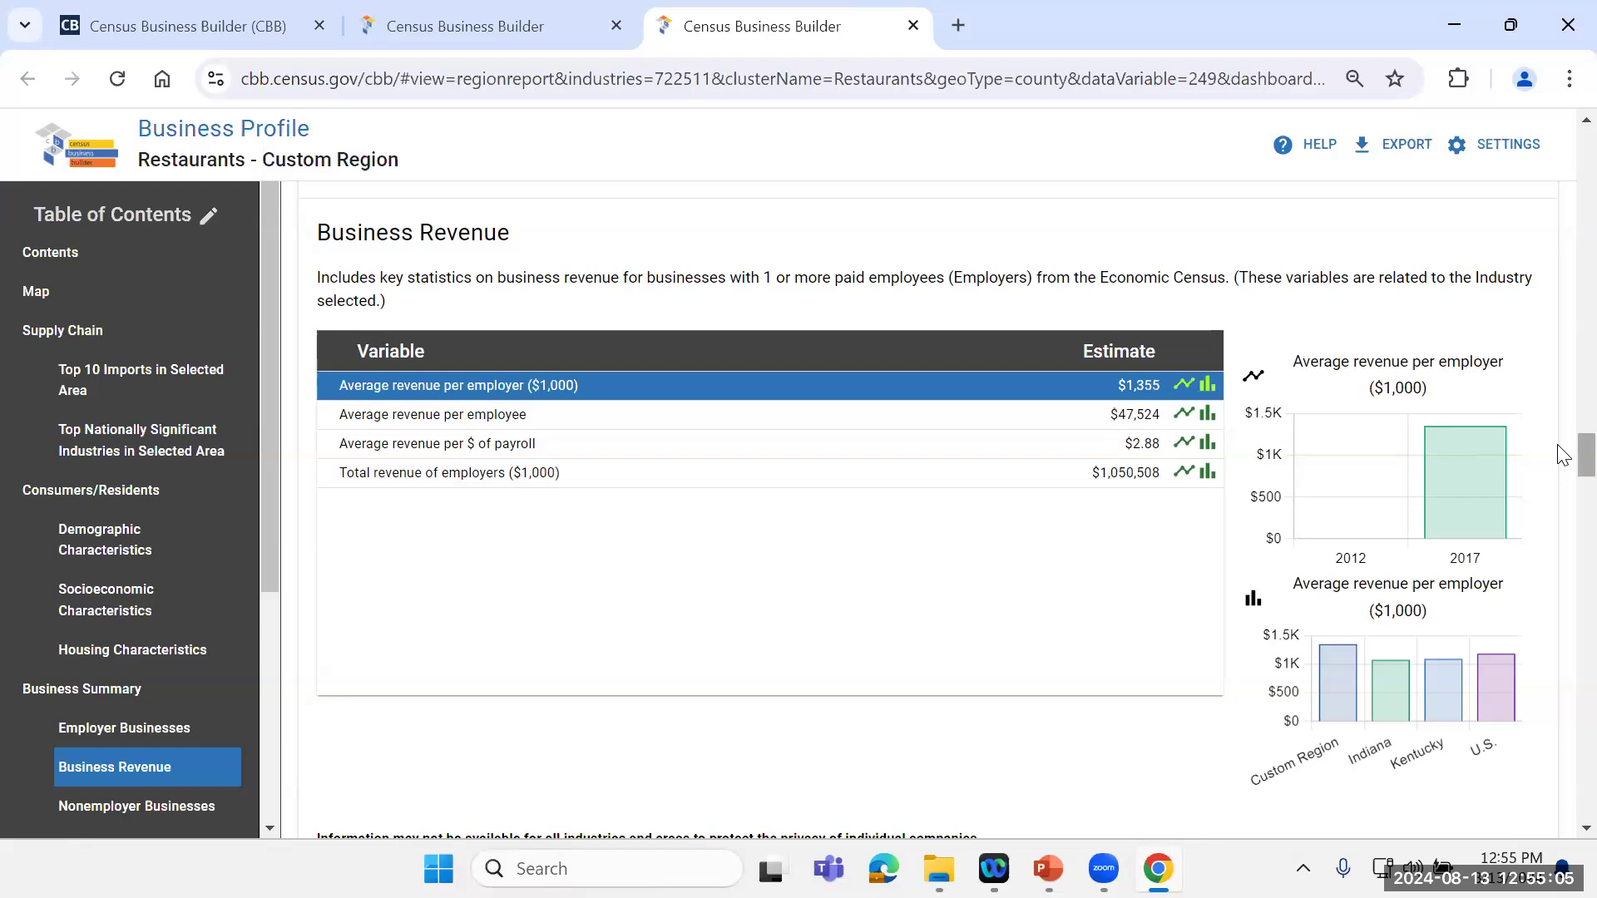
scroll(1559, 456, "down", 2)
scroll(1564, 466, "down", 6)
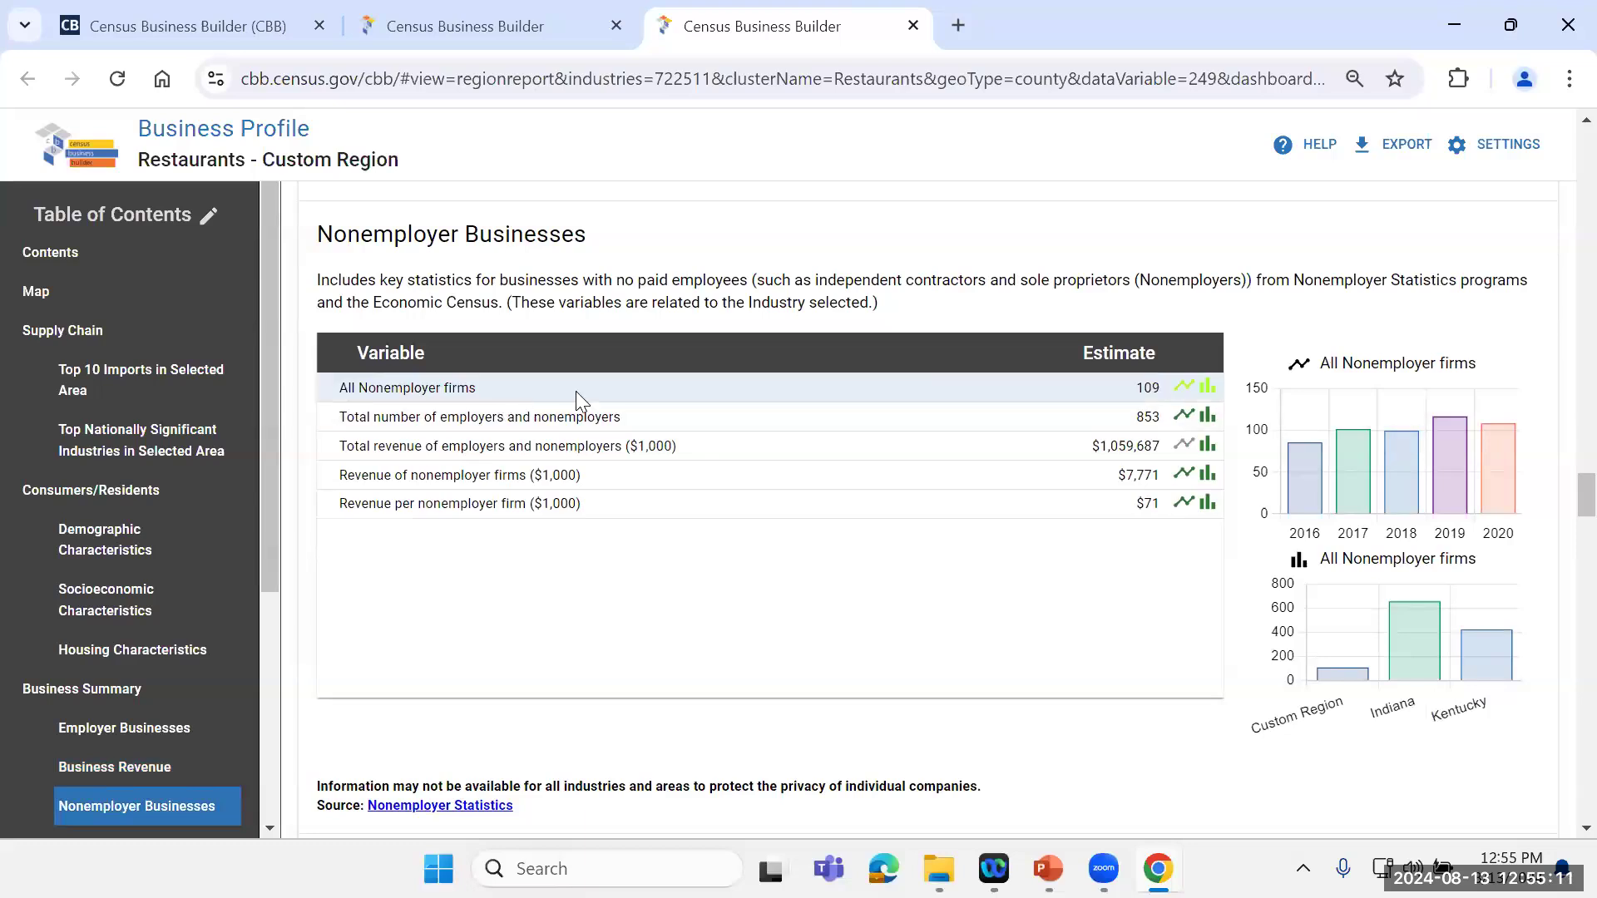
left_click(1085, 384)
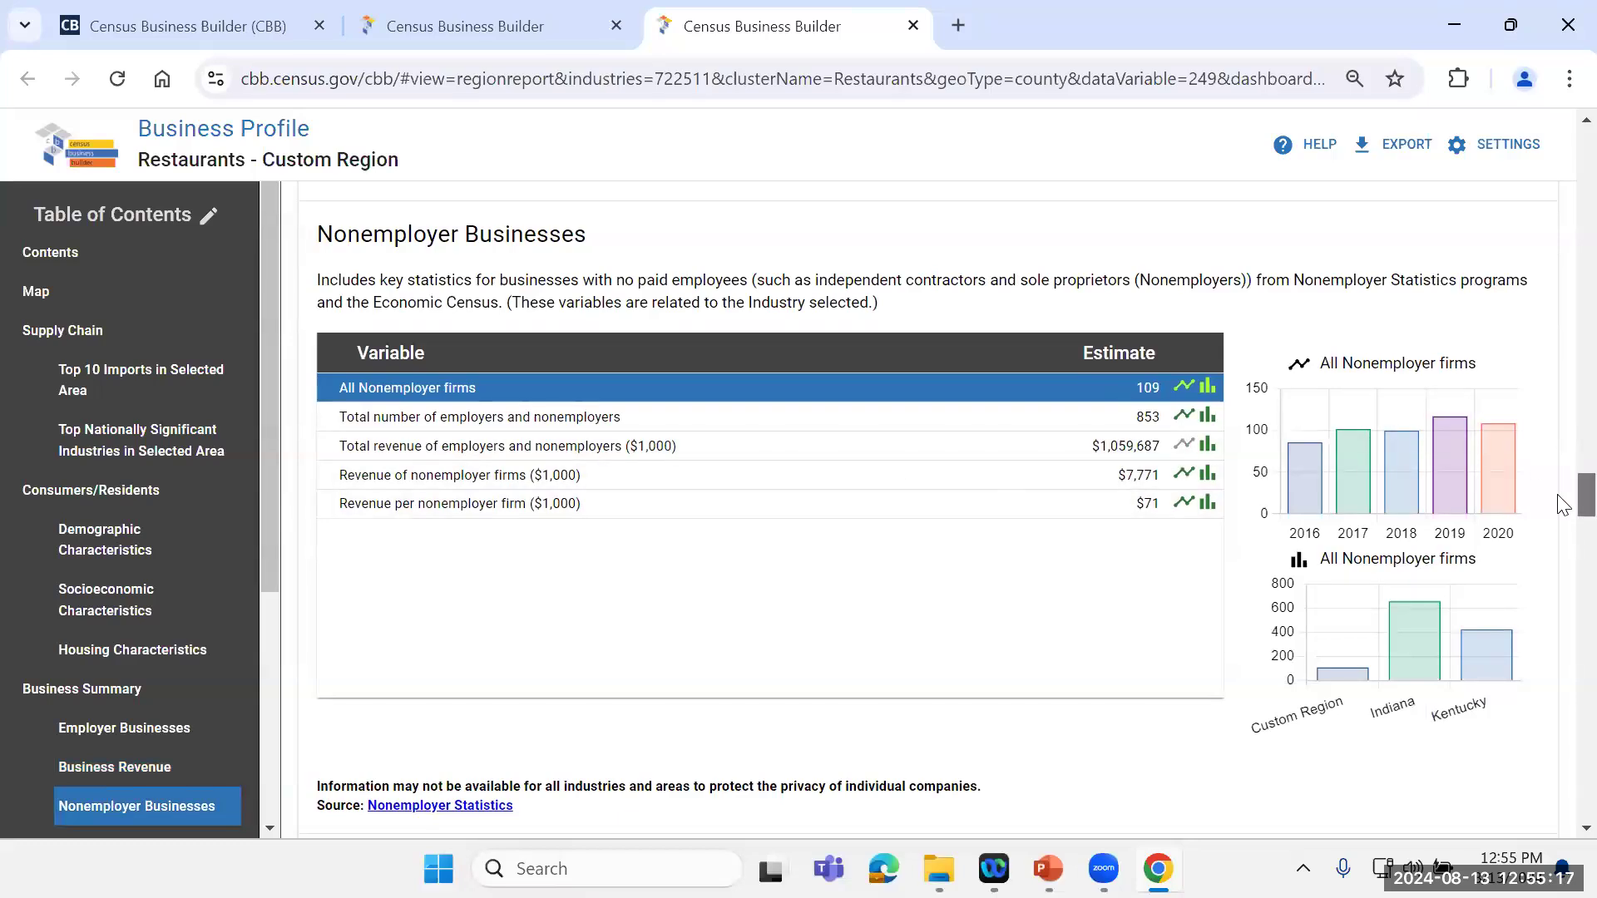
Step: Look through the Workforce table's variables, from quarterly employment by worker age to average monthly earnings
scroll(1562, 511, "down", 2)
scroll(1560, 516, "down", 6)
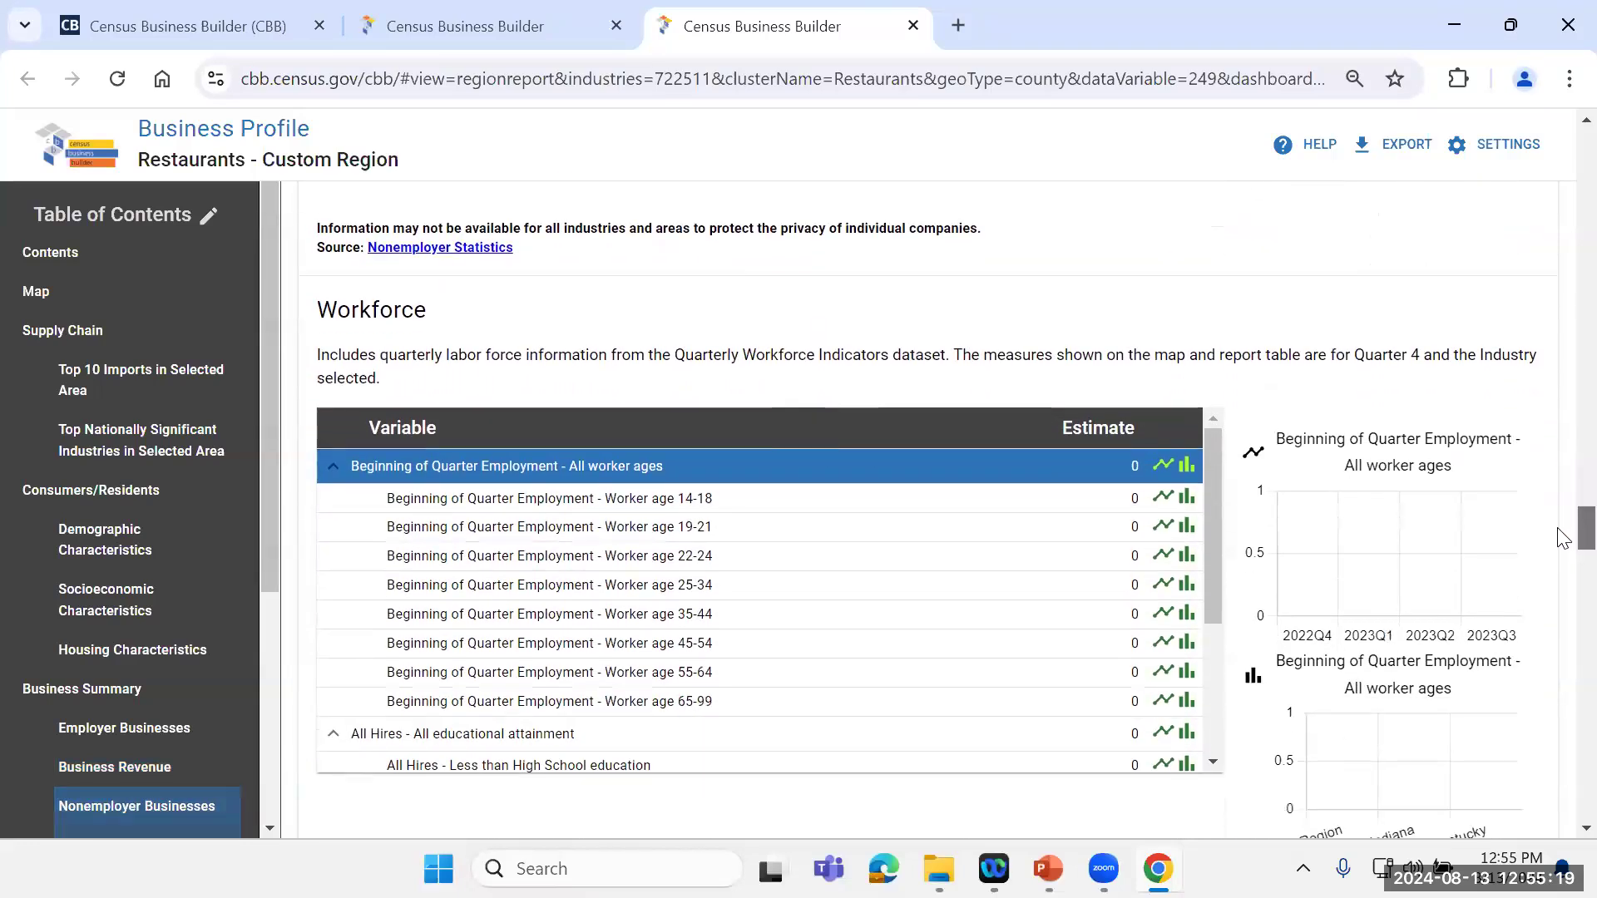
scroll(1562, 540, "up", 1)
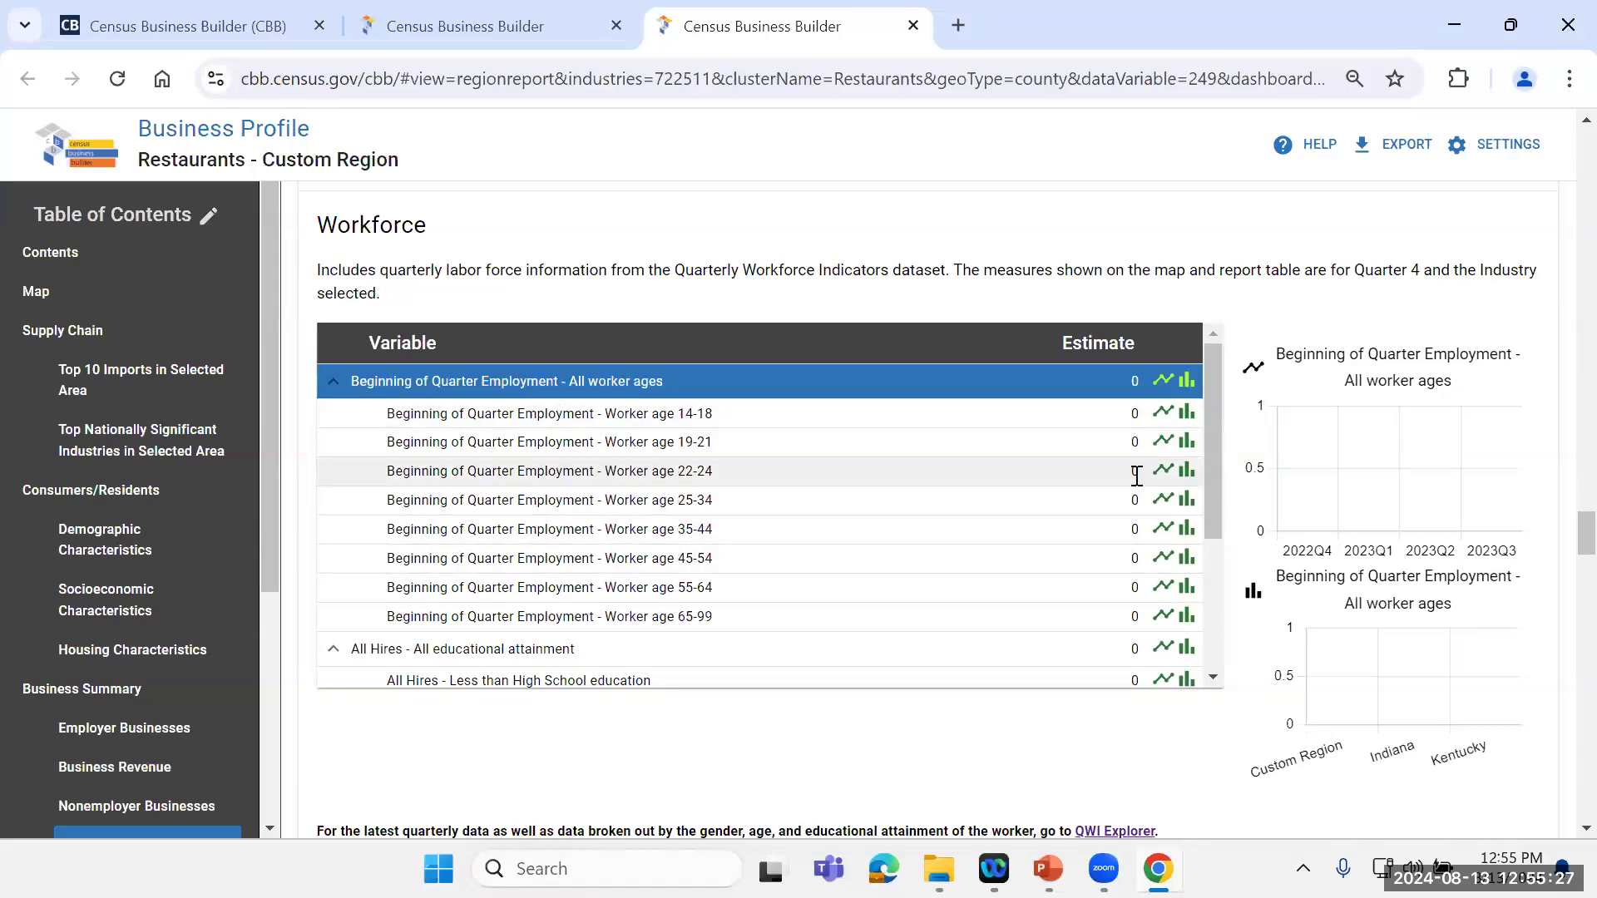
left_click_drag(1210, 458, 1188, 610)
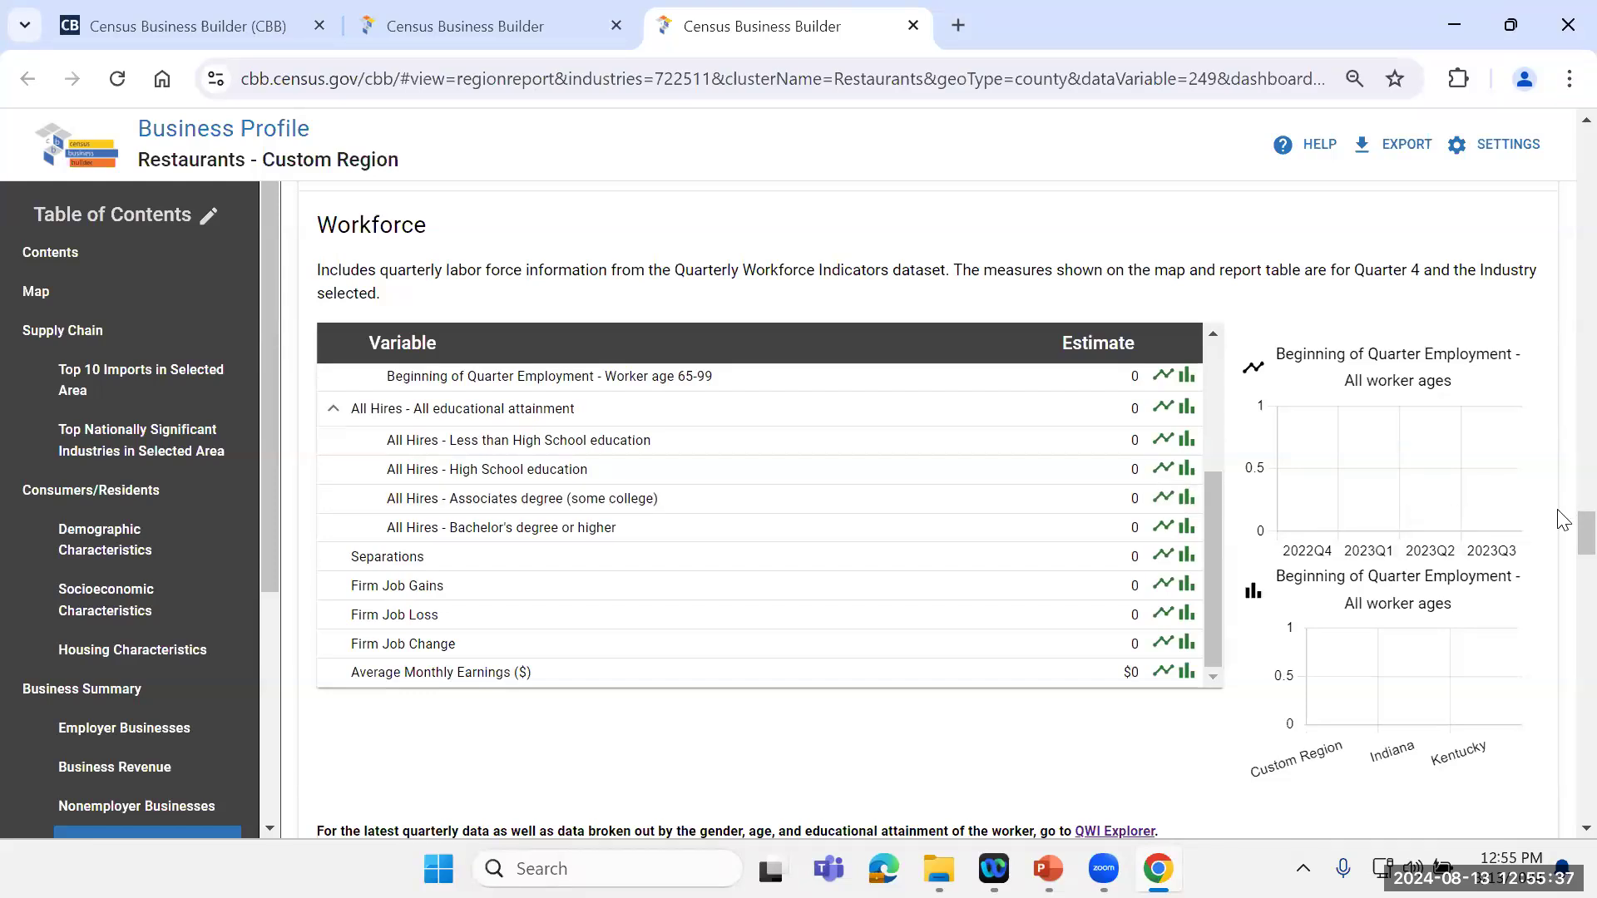
Step: Examine the Quarterly Businesses table, from establishments and employment through to the average weekly wages variables
scroll(1561, 532, "down", 4)
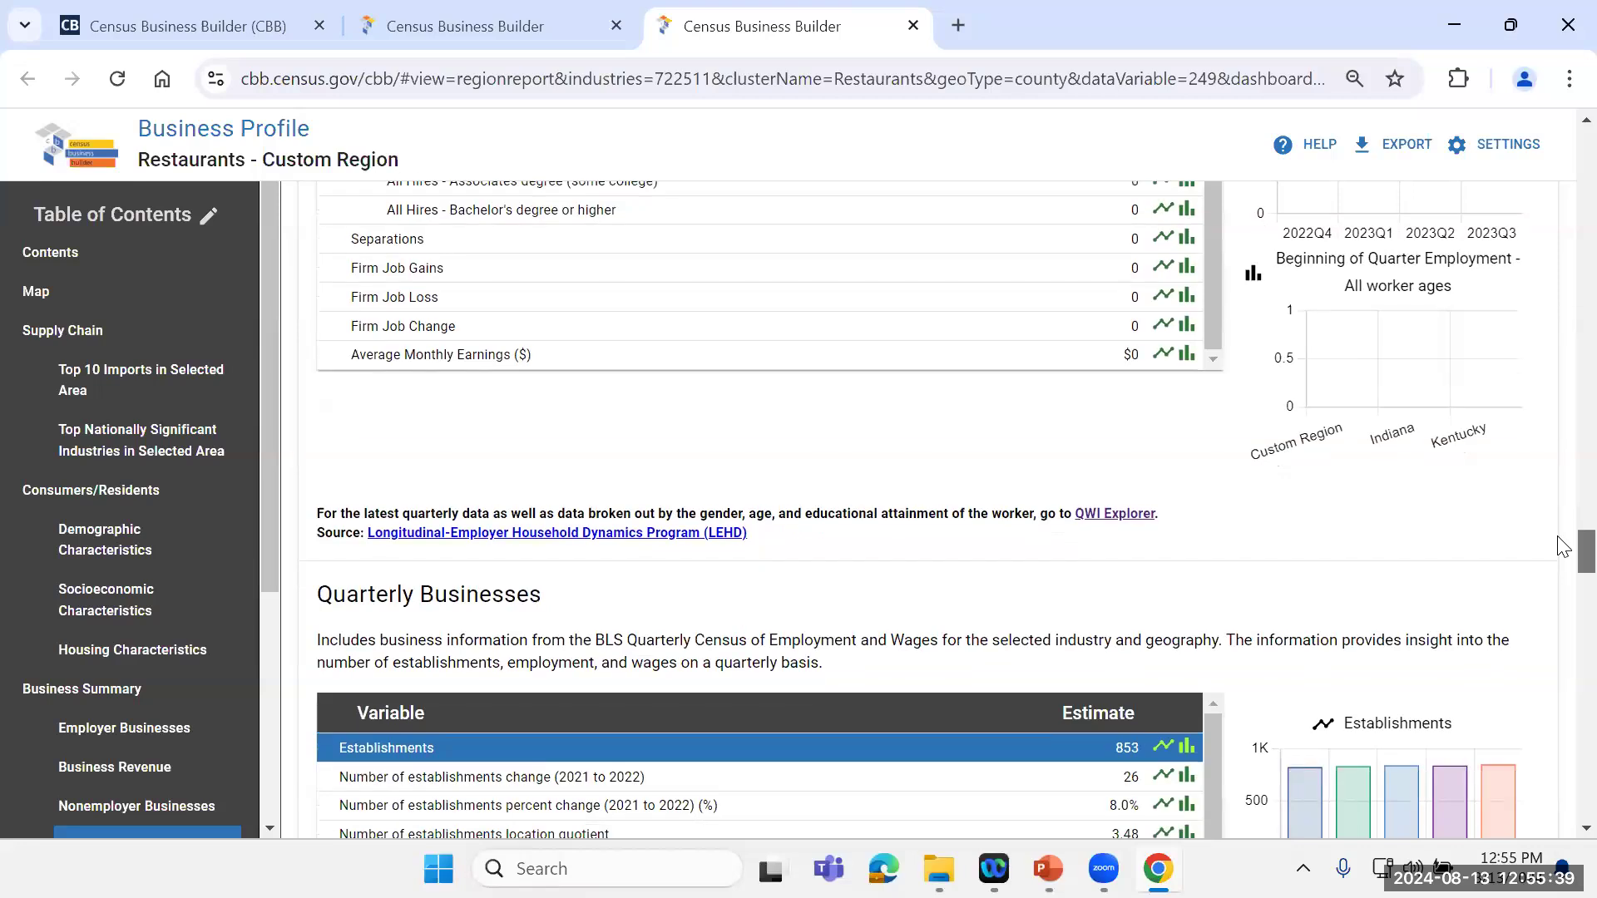
scroll(1562, 547, "down", 1)
scroll(1562, 549, "down", 4)
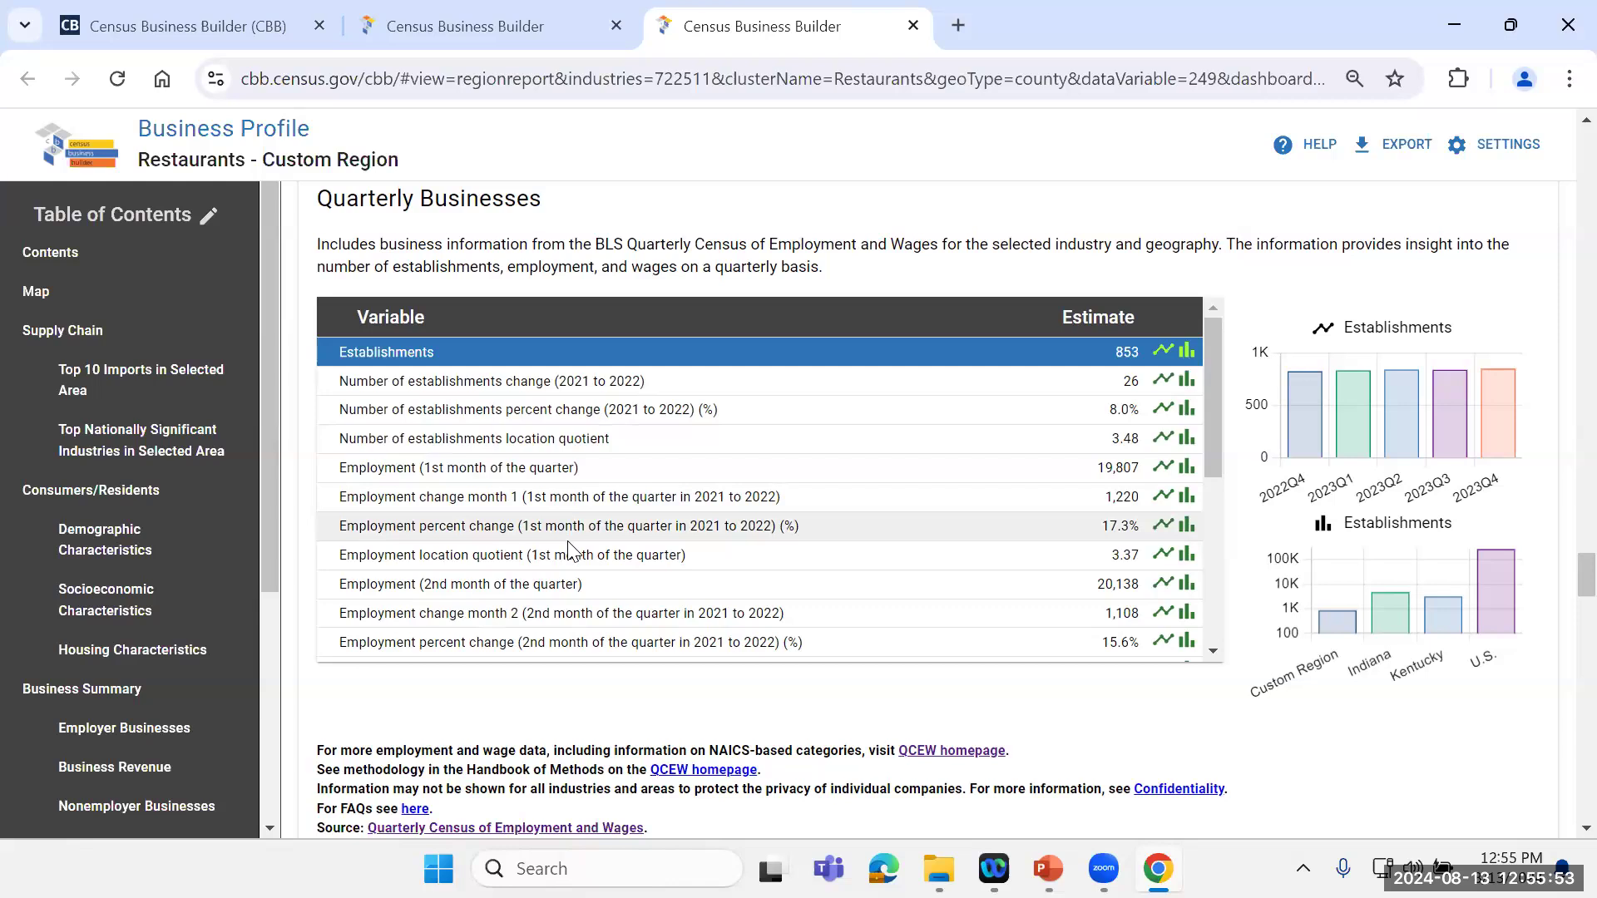
left_click_drag(1209, 432, 1245, 613)
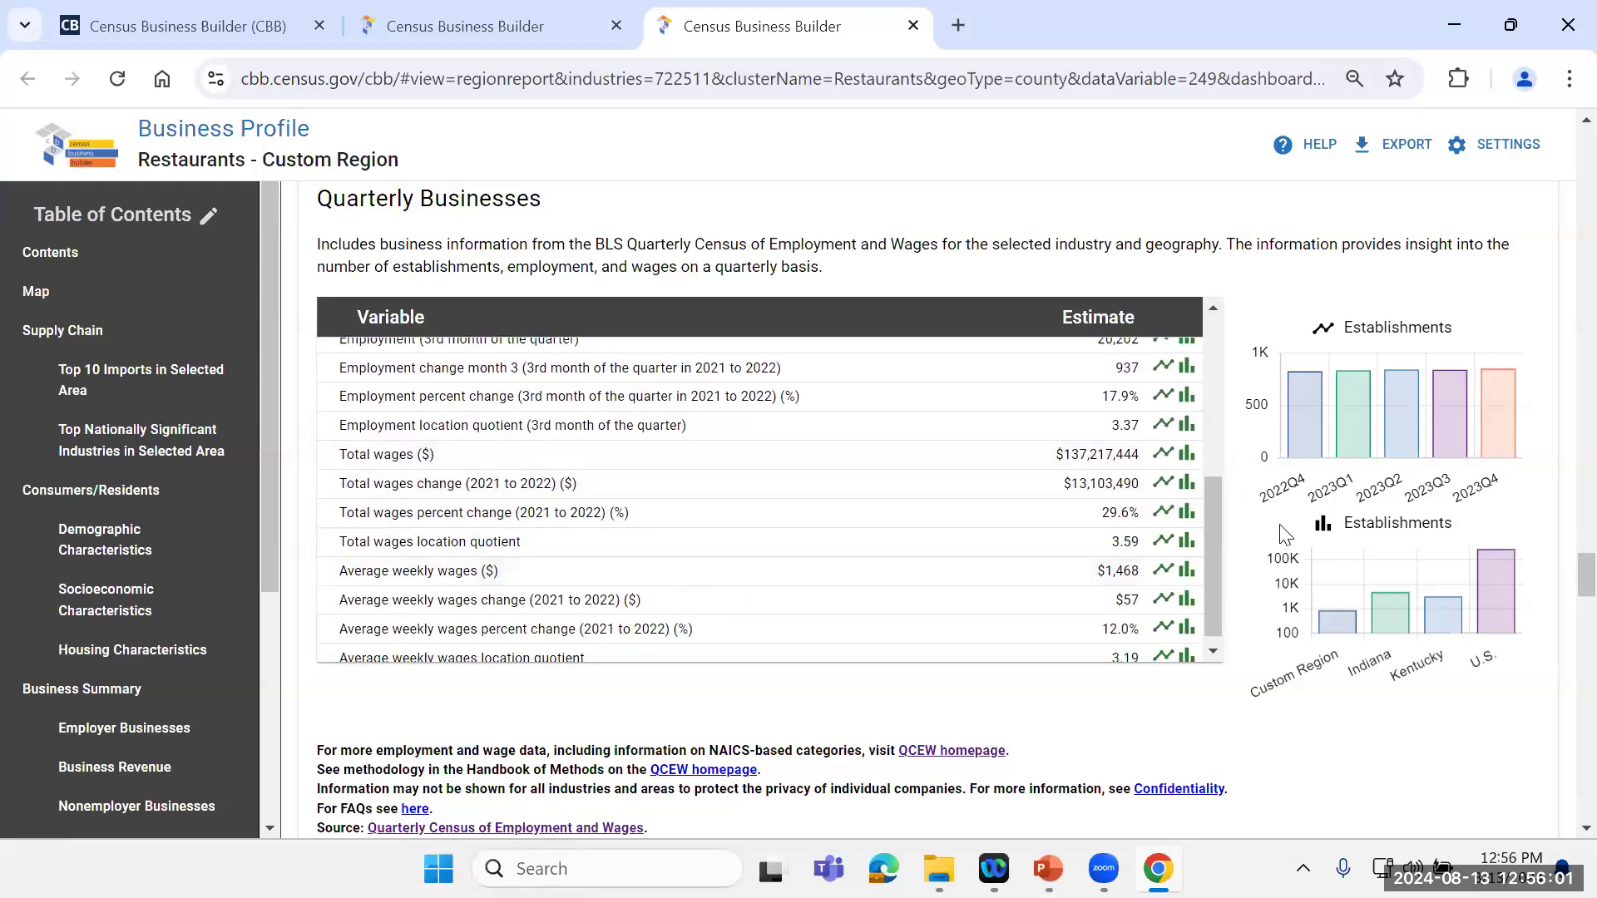
left_click_drag(1216, 553, 1218, 606)
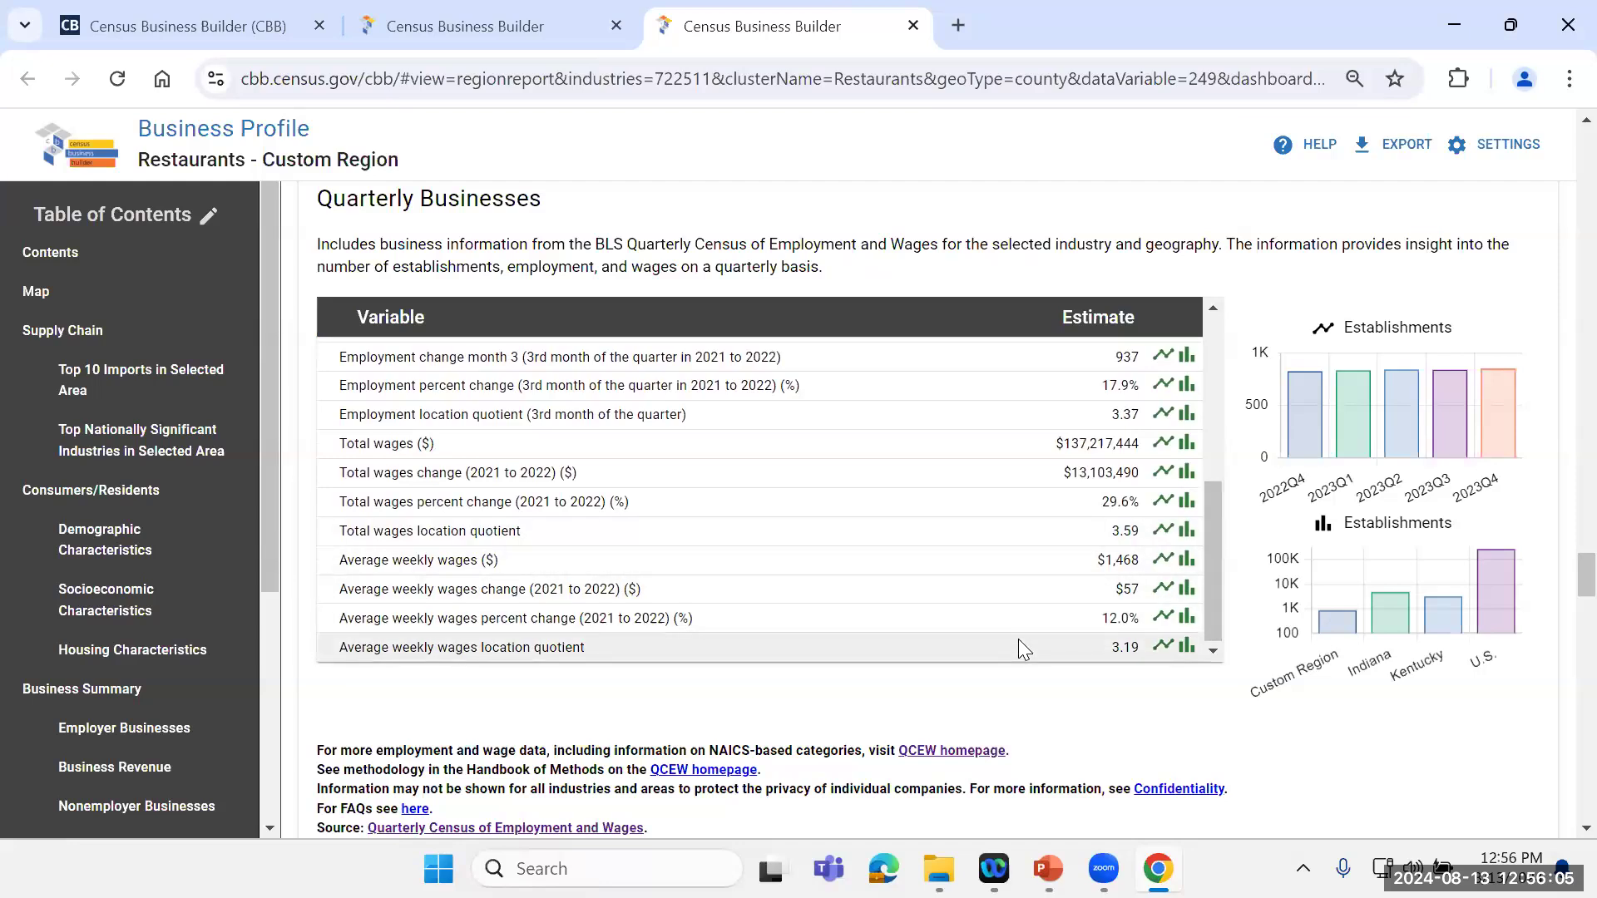
Step: Review the residential Building Permits table and its charts for 1 unit buildings
scroll(1559, 588, "down", 2)
scroll(1561, 597, "down", 6)
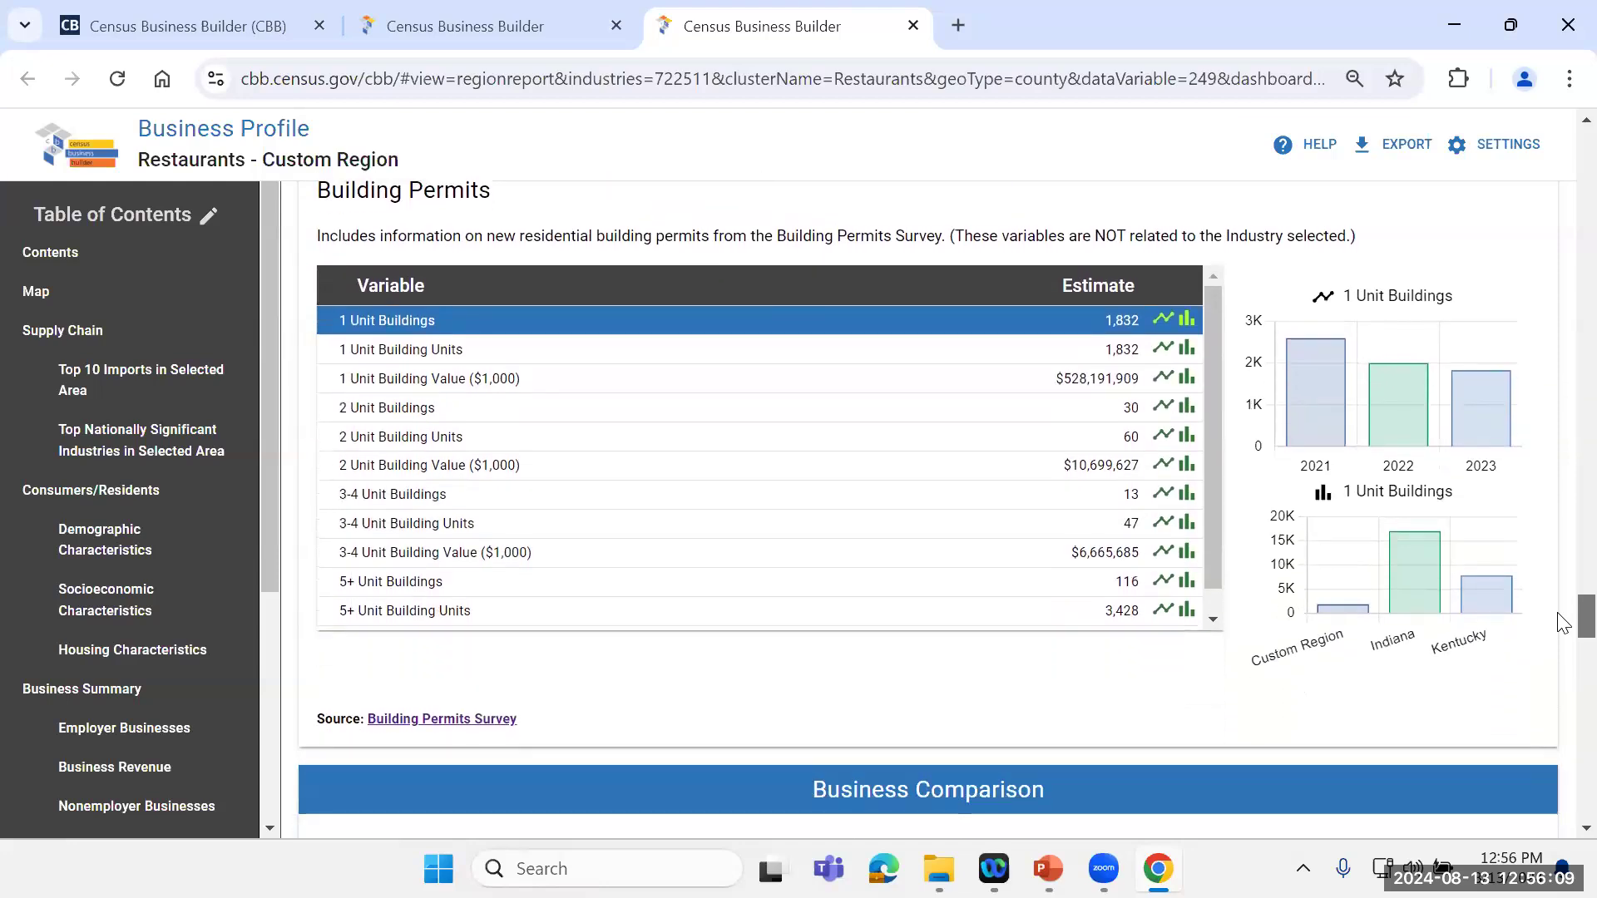
scroll(1561, 624, "up", 1)
scroll(1562, 624, "down", 1)
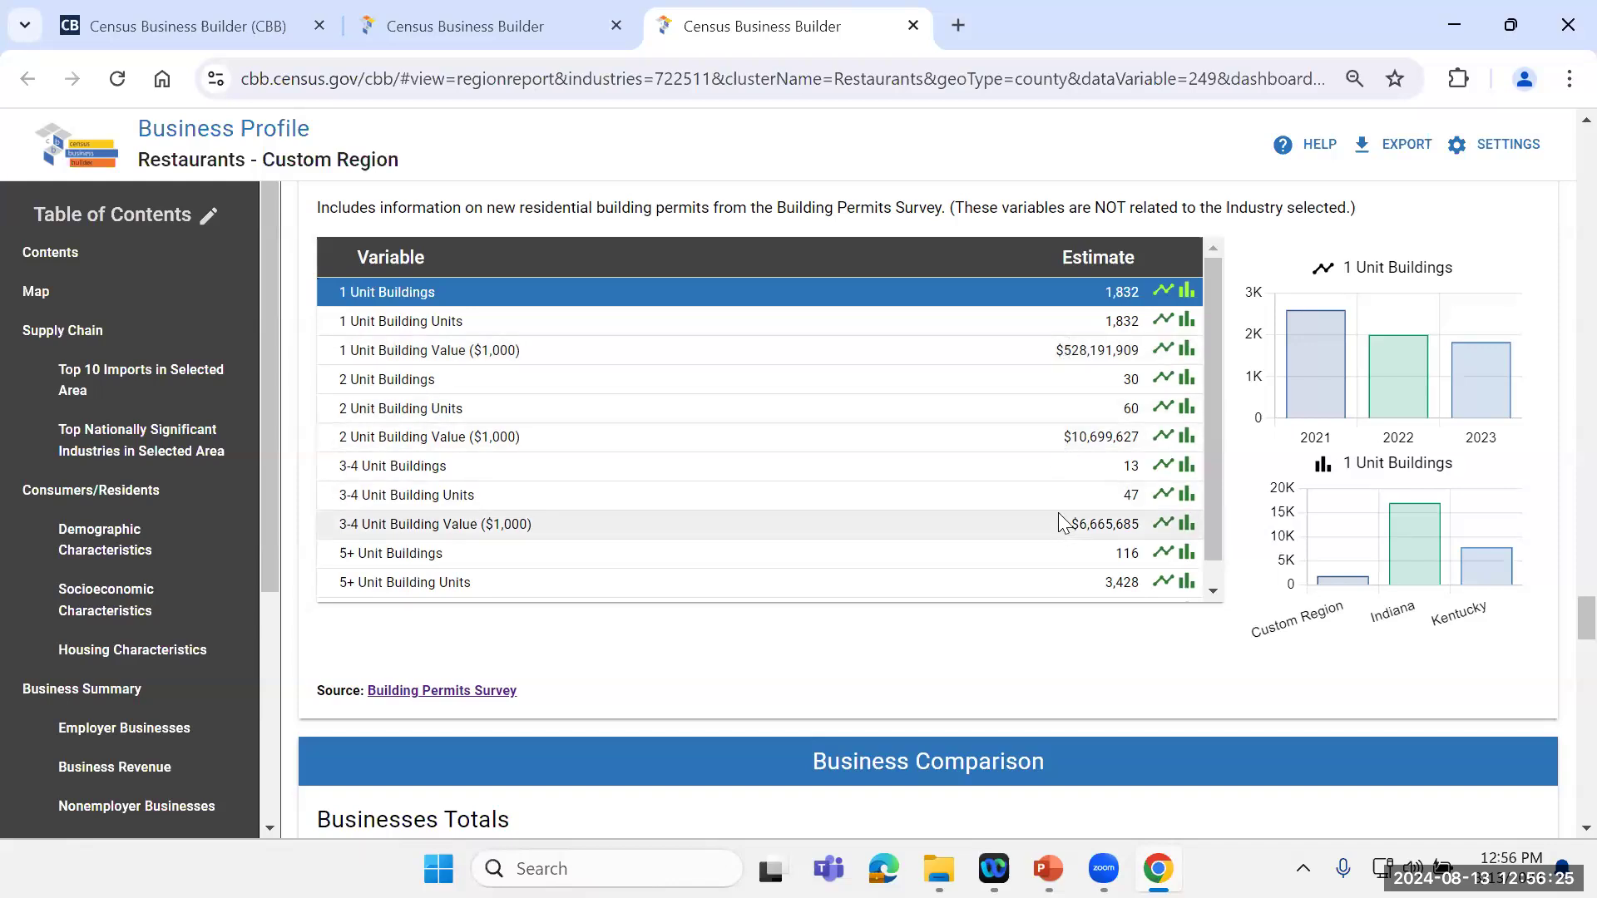
Step: Compare industries across all sectors in the Business Comparison section, reading the business totals and the Key Ratios table
left_click_drag(1559, 611, 1558, 652)
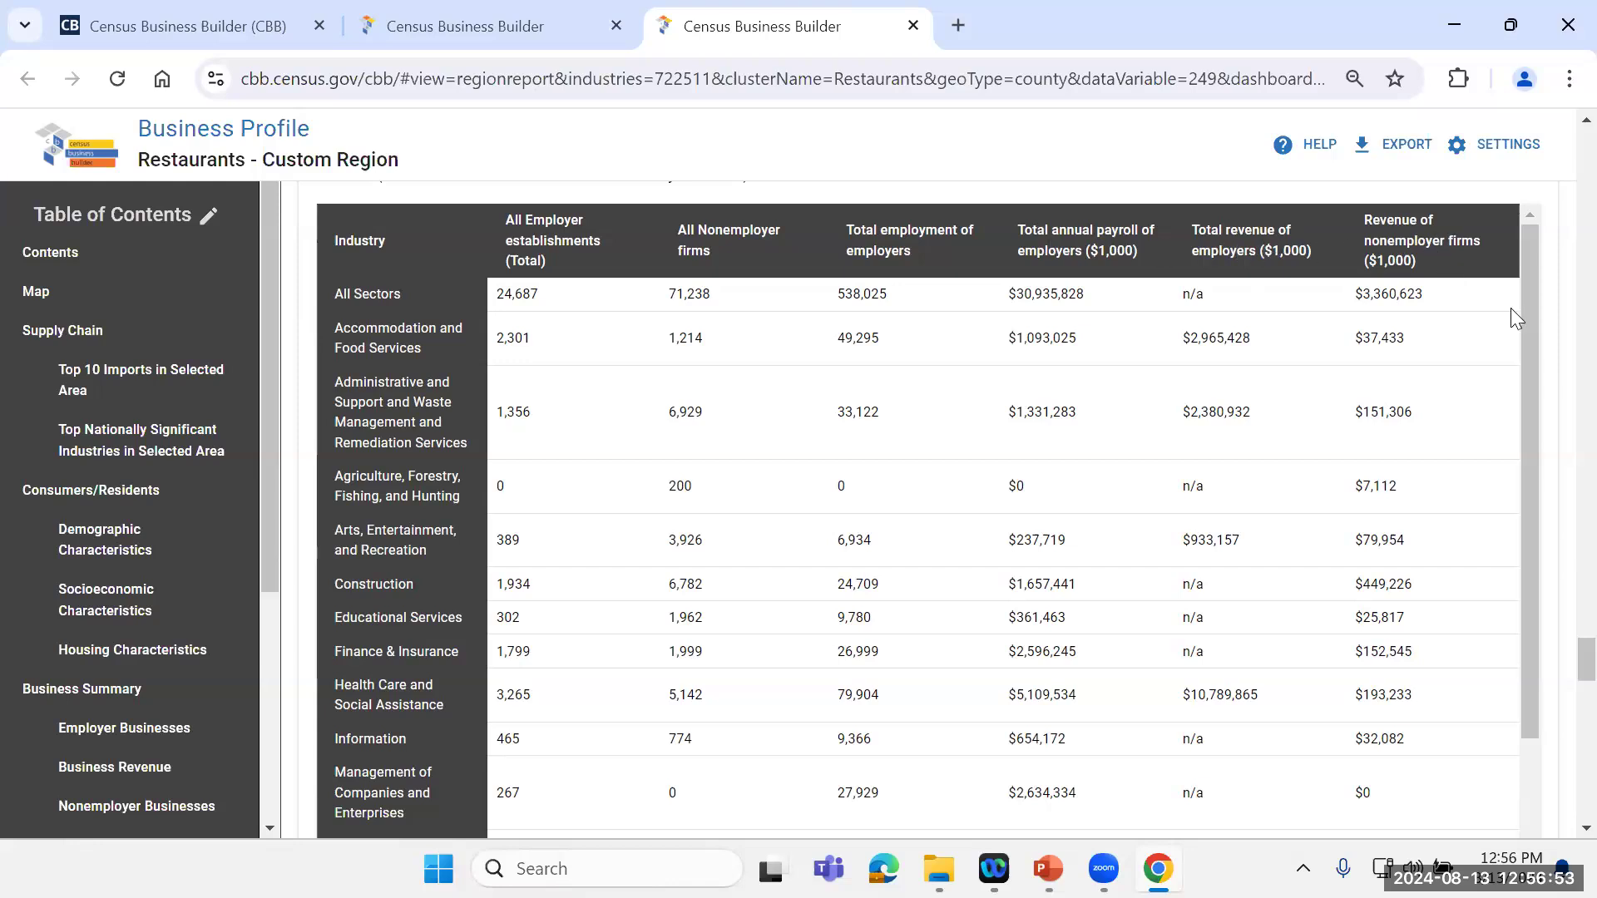
left_click_drag(1529, 311, 1543, 580)
left_click_drag(1578, 653, 1562, 712)
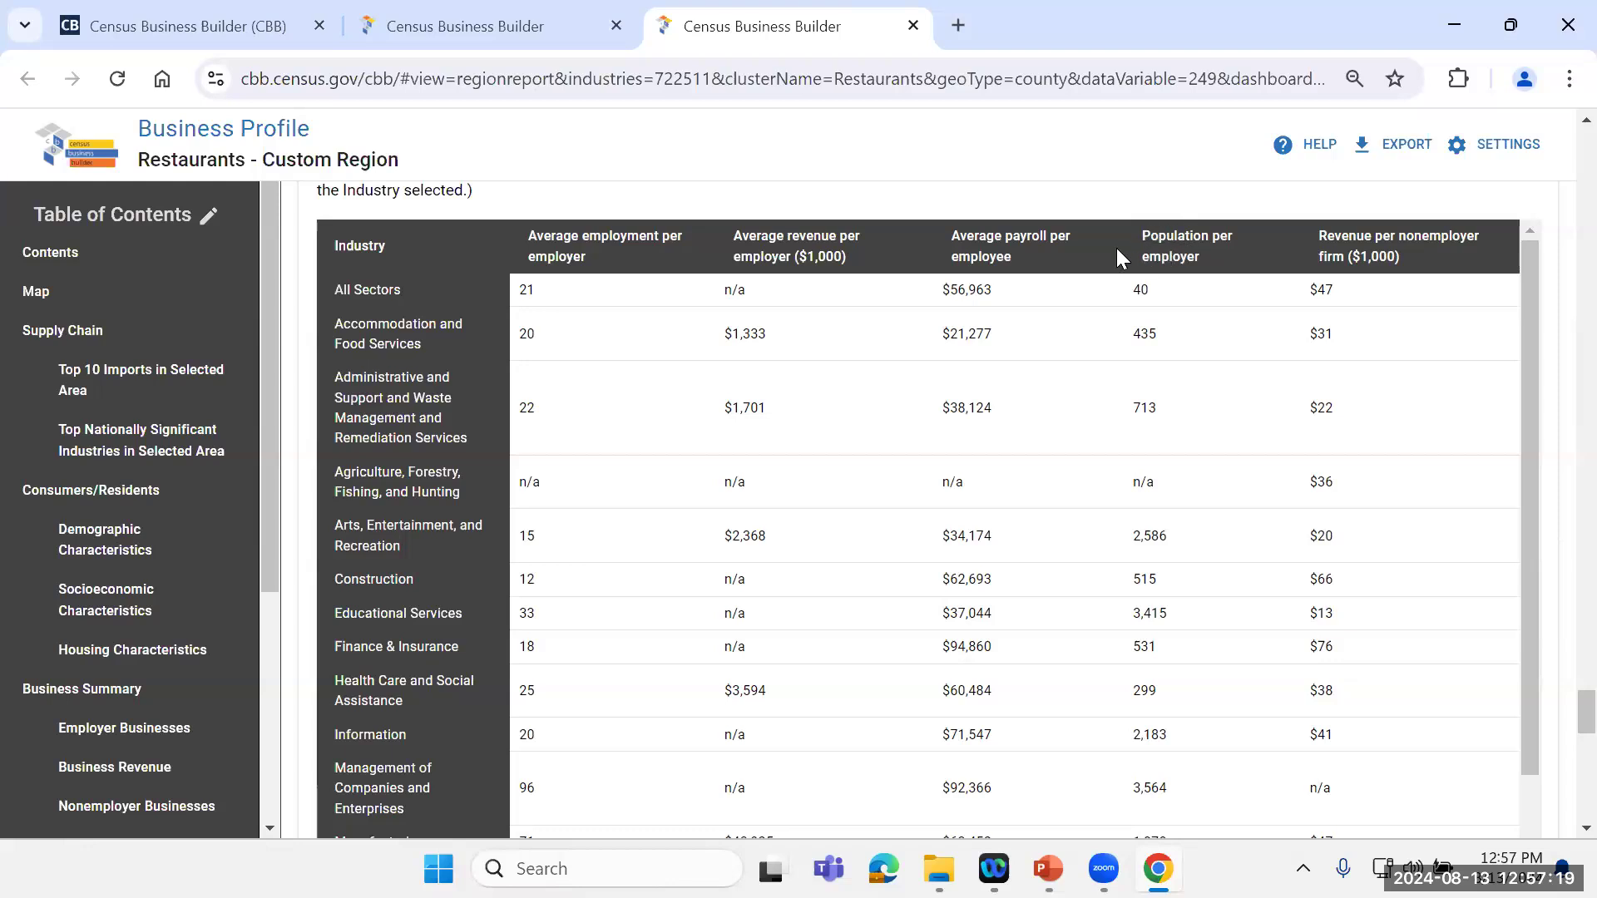
scroll(1117, 248, "up", 3)
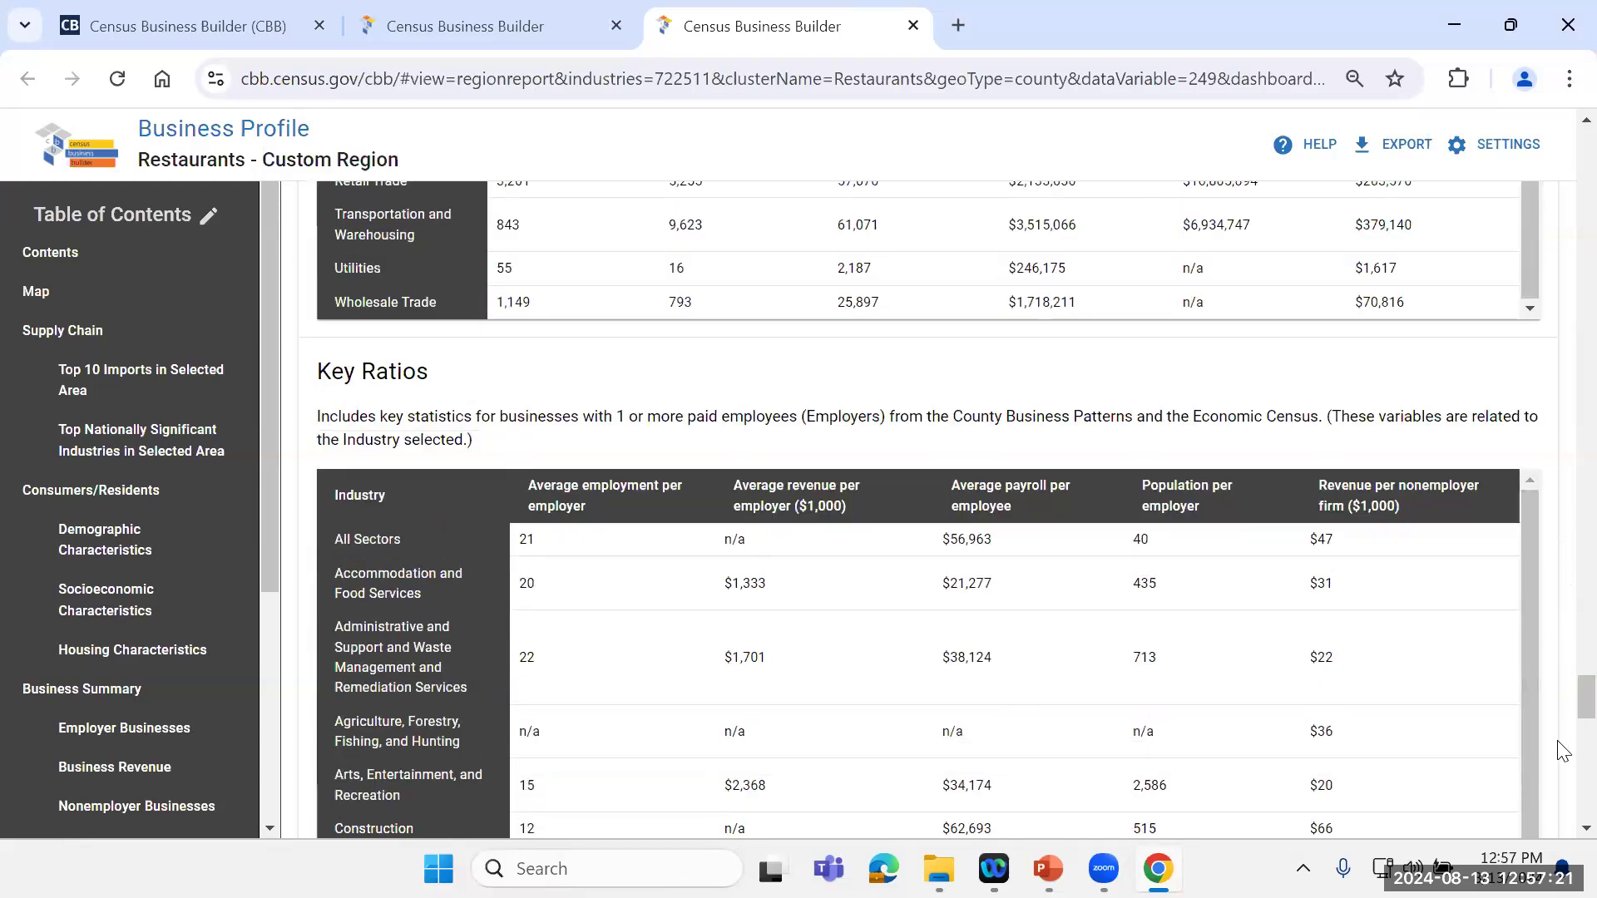
scroll(1564, 728, "down", 3)
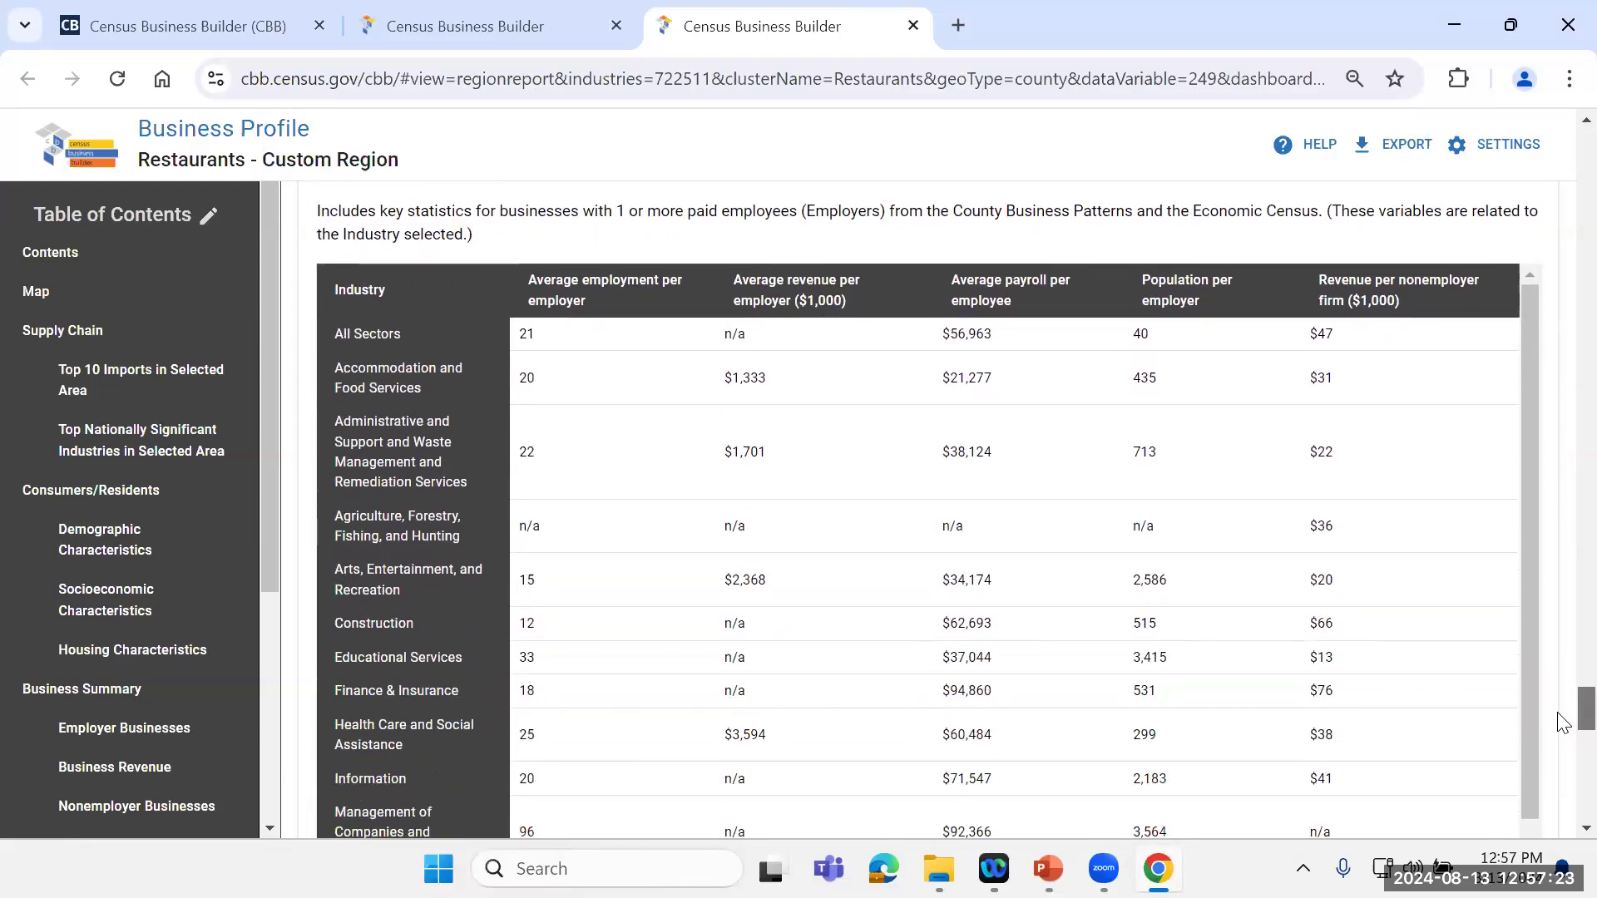
scroll(1564, 725, "up", 1)
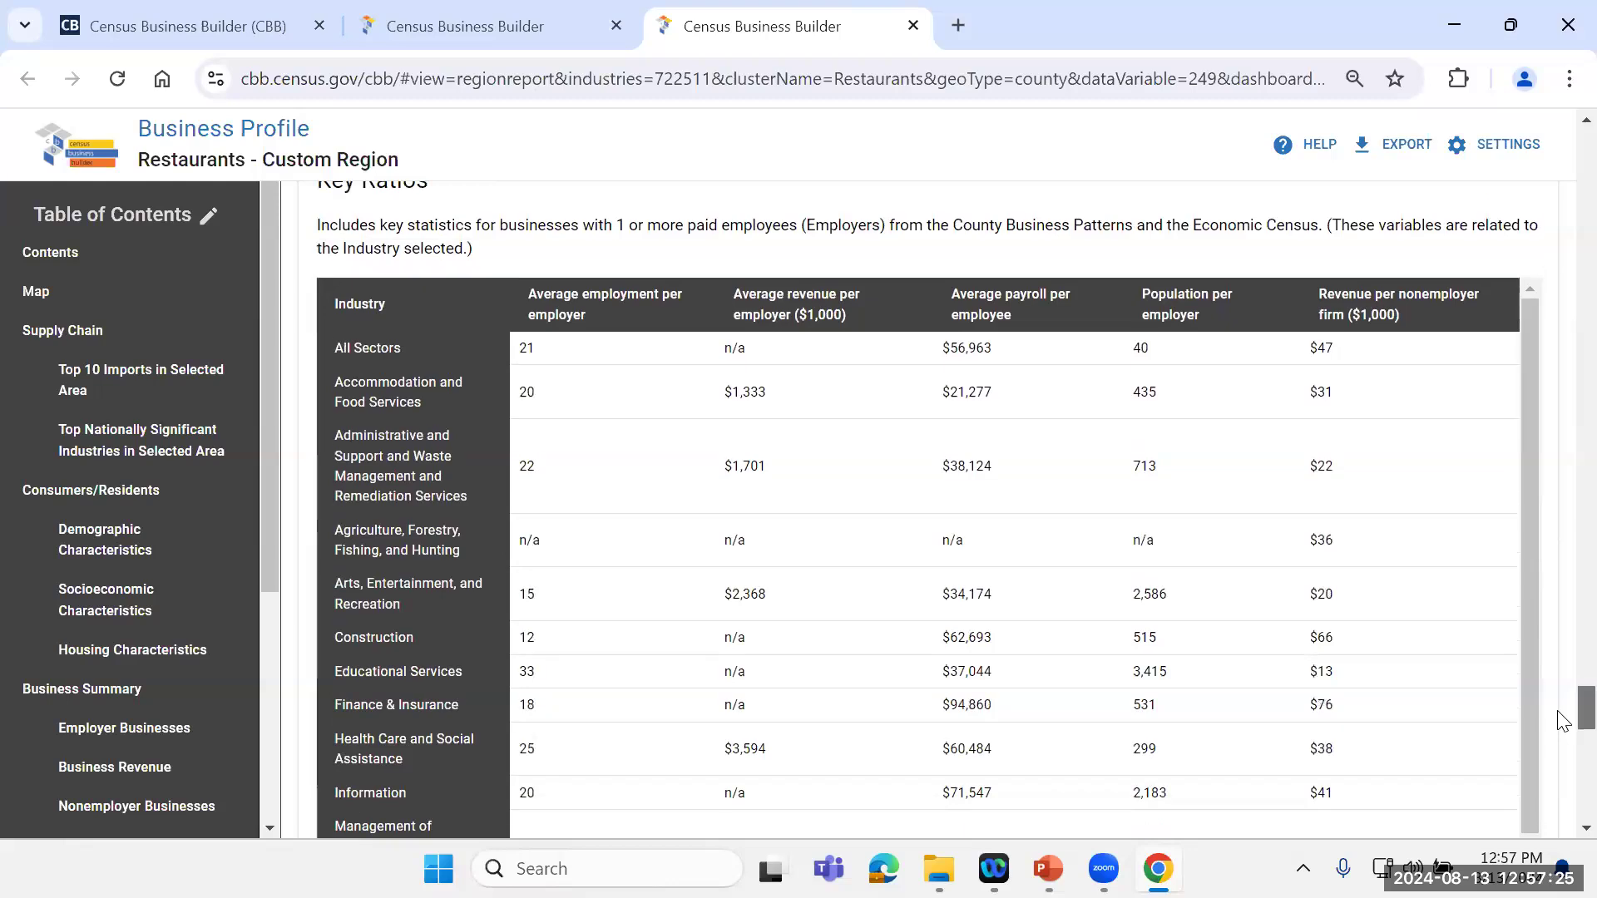
Step: Review household expenditures in the Consumer Spending table, from alcoholic beverages down to the travel categories
scroll(1563, 729, "down", 1)
scroll(1564, 732, "down", 8)
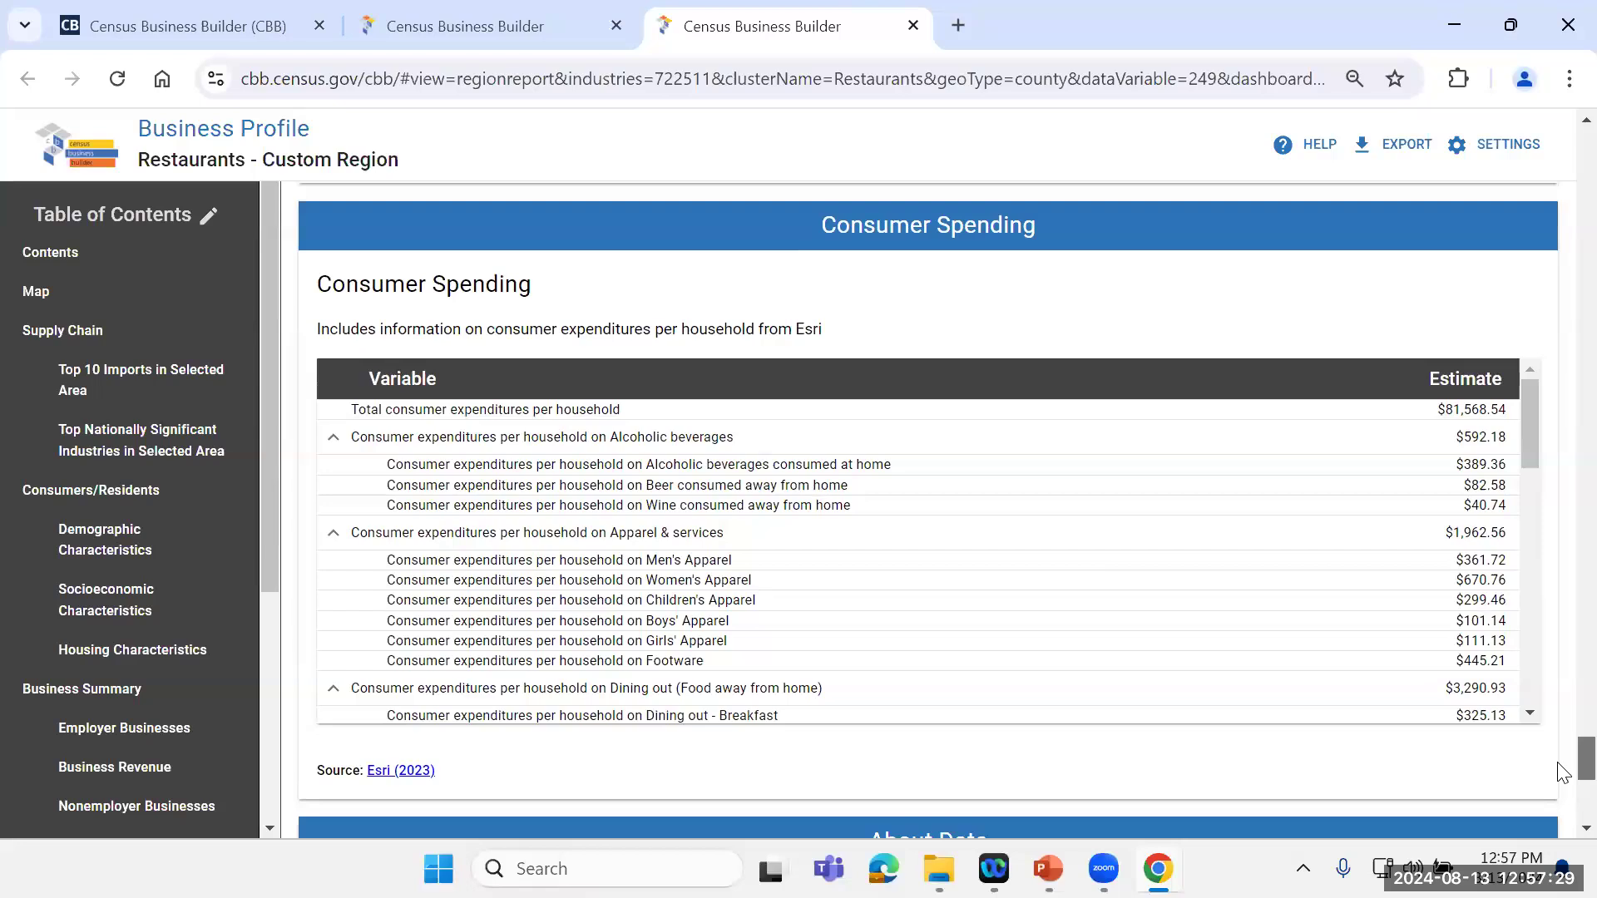
scroll(1561, 752, "down", 2)
scroll(1557, 765, "up", 1)
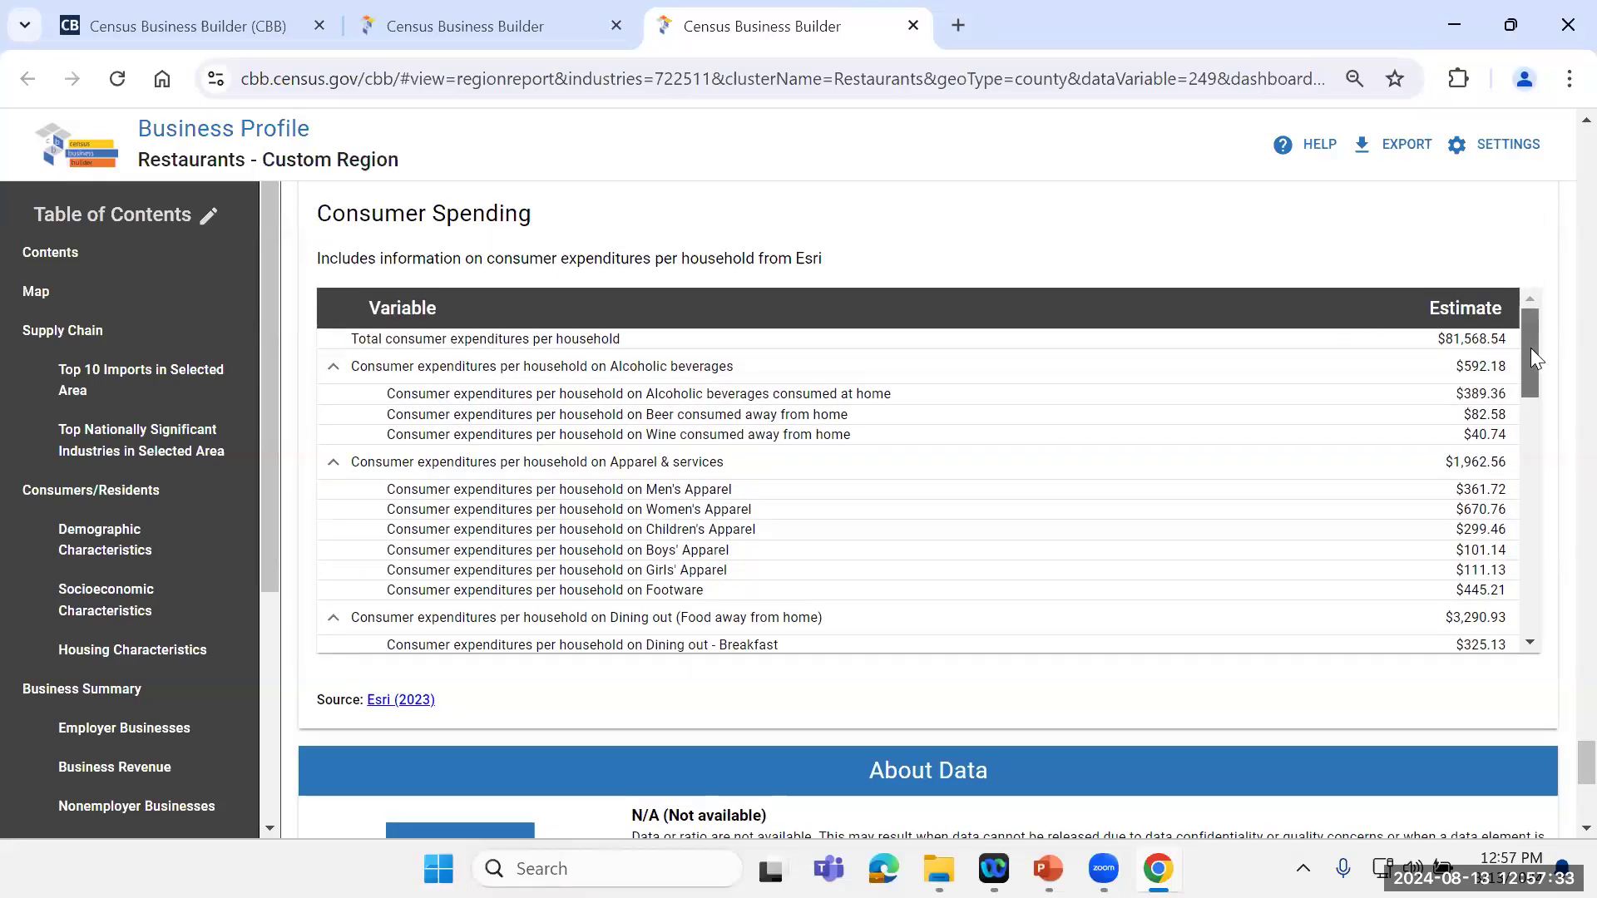
mouse_move(1531, 348)
left_mouse_down()
mouse_move(1561, 606)
mouse_move(1561, 584)
left_mouse_up()
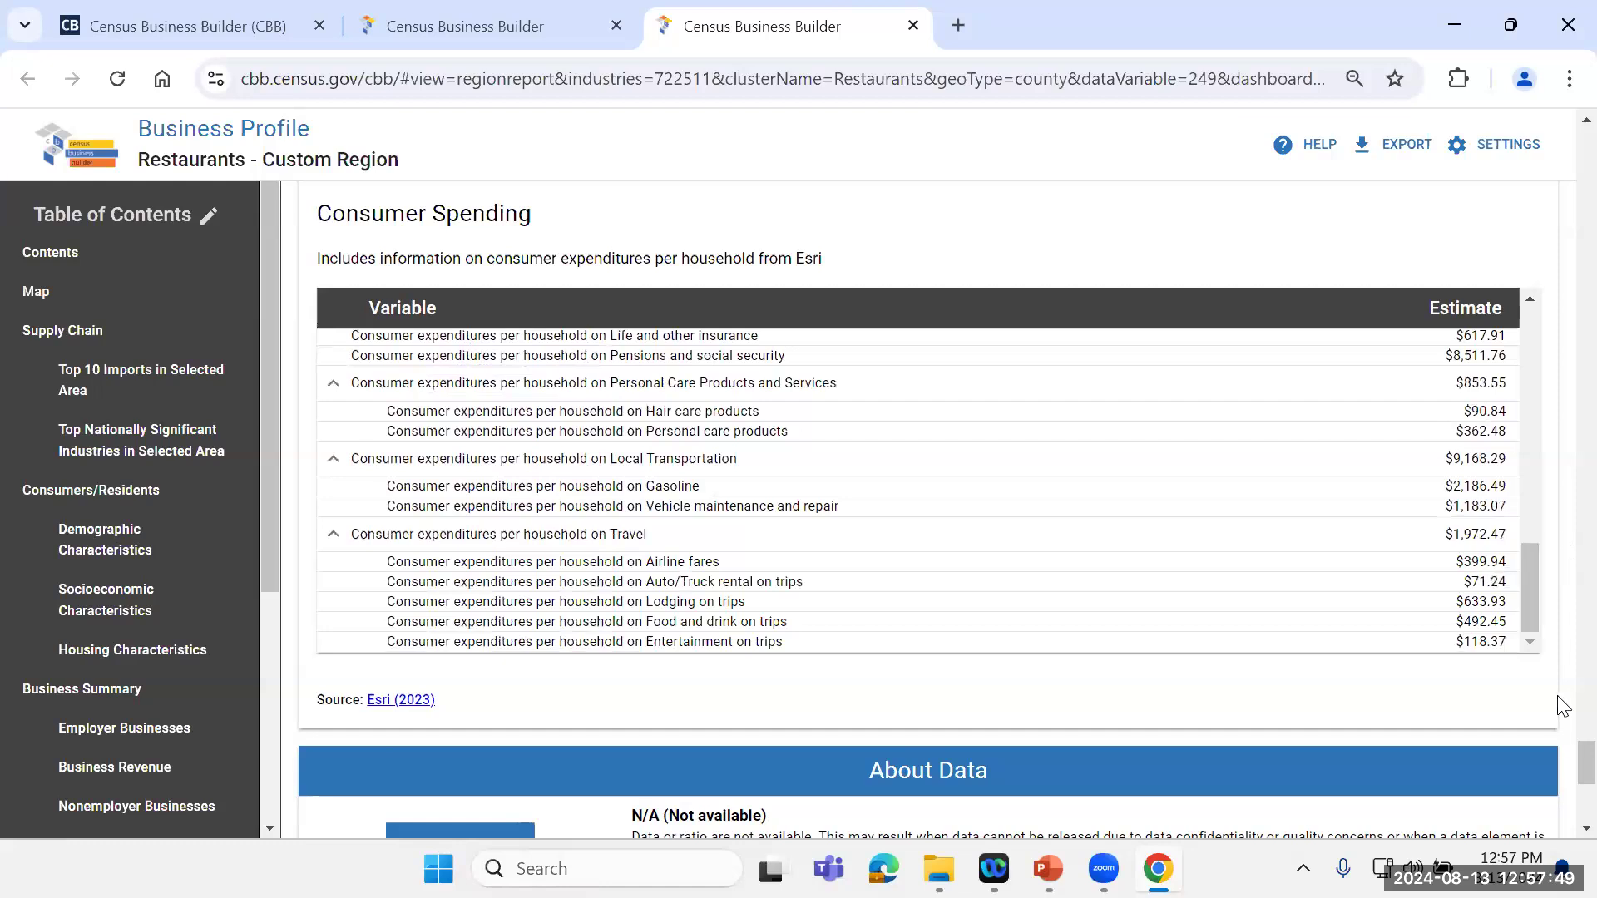
Step: Check the About Data notes at the end of the report and return to its Contents section
scroll(1558, 768, "down", 5)
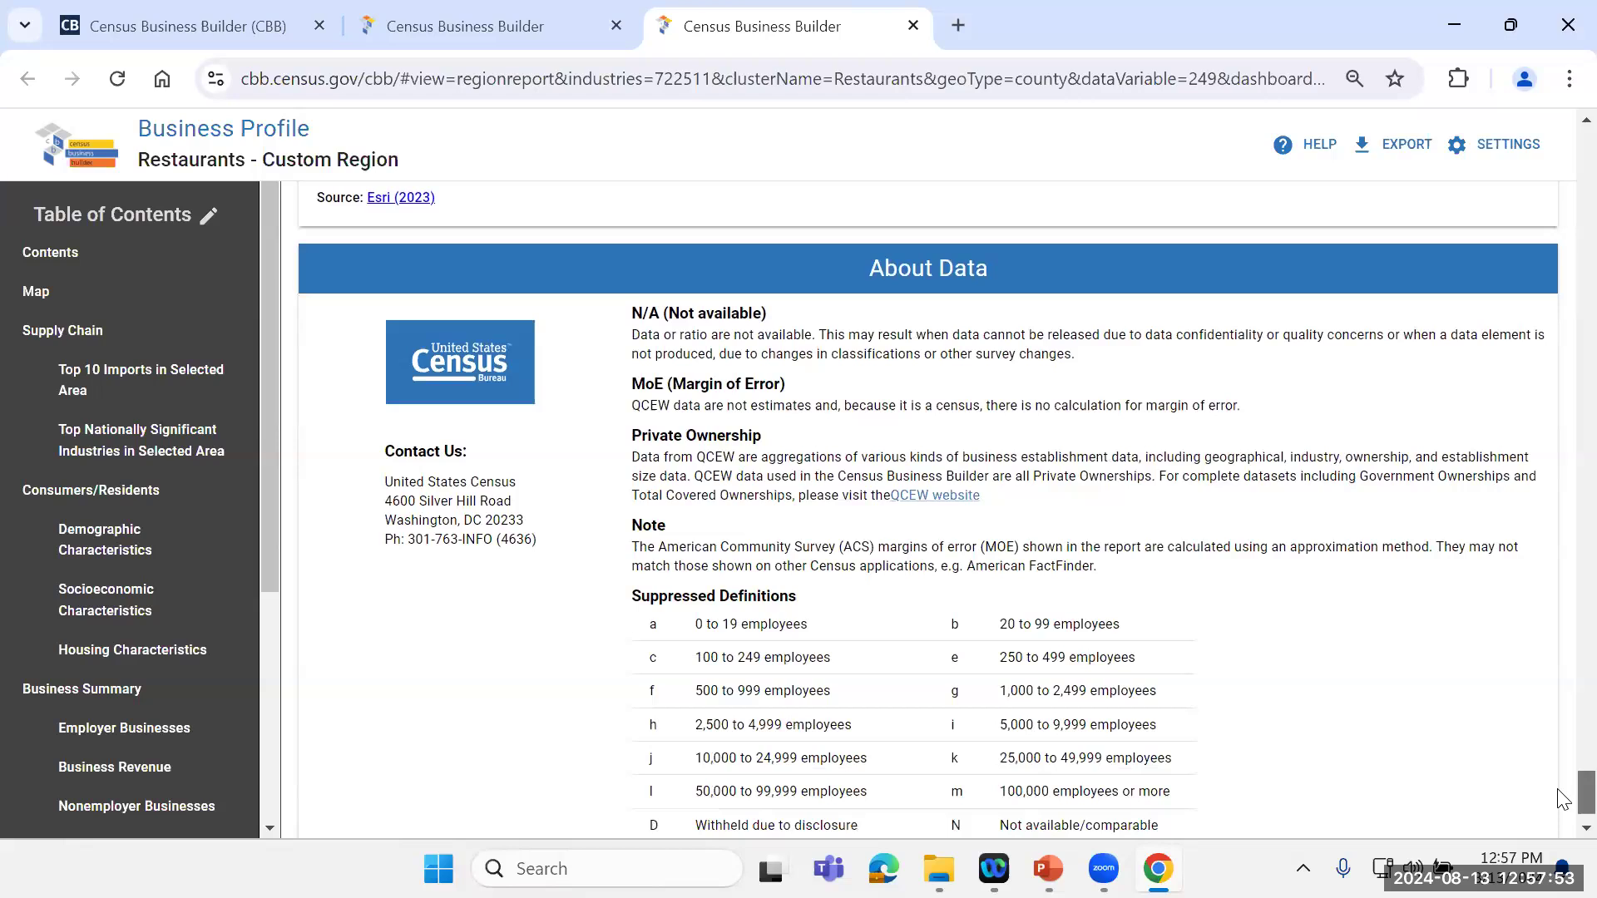
scroll(1564, 797, "down", 2)
left_click_drag(1564, 786, 1564, 671)
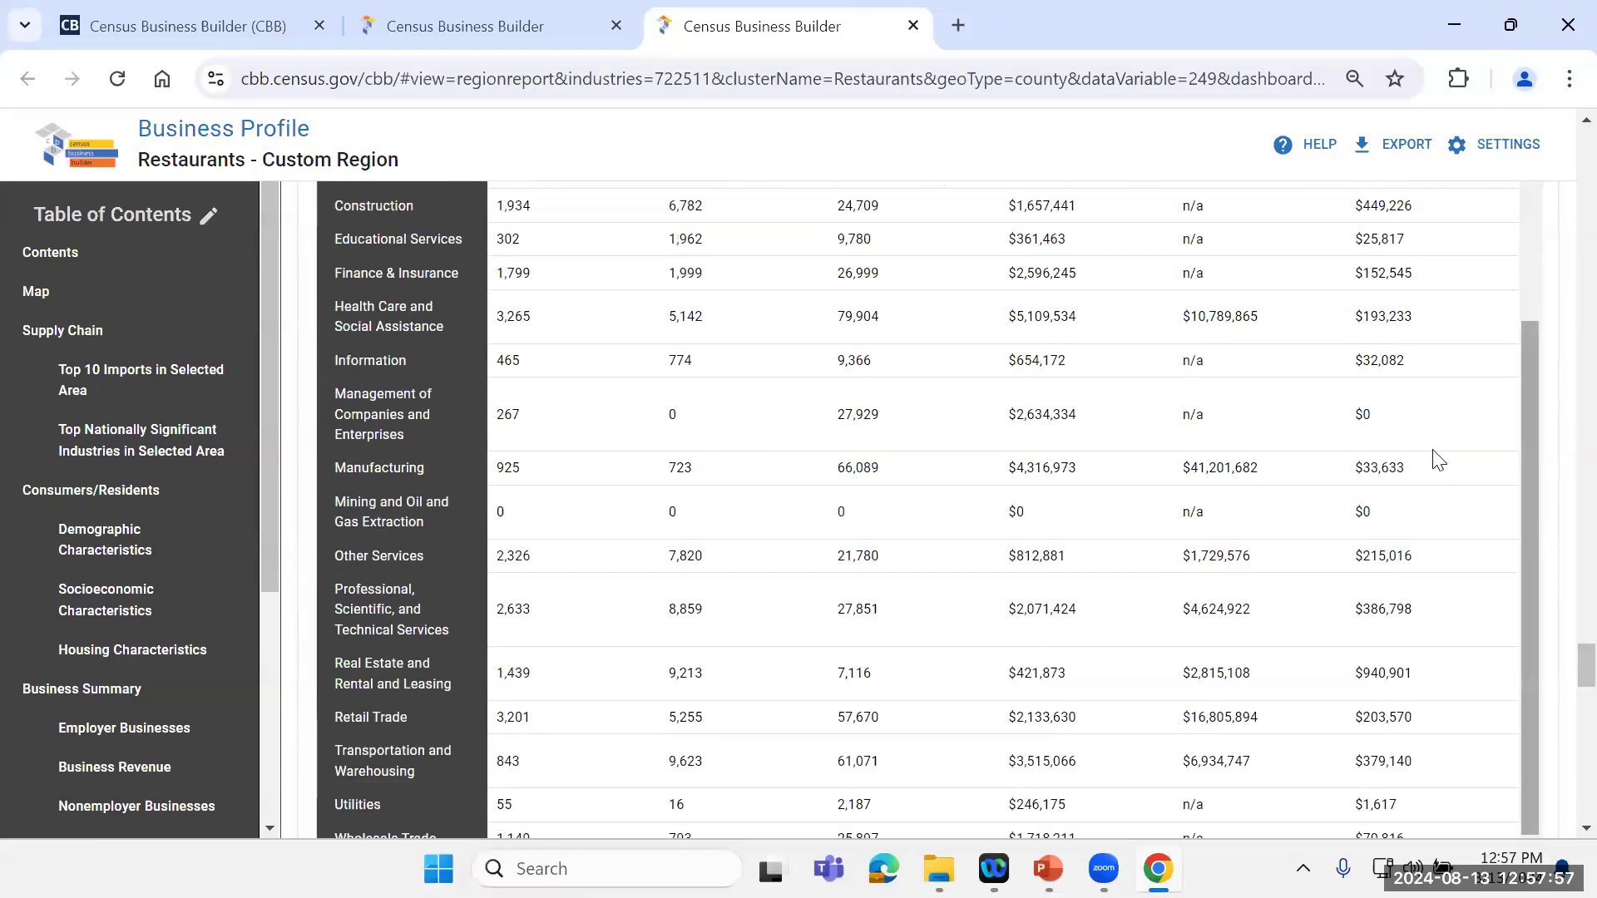
left_click_drag(1558, 592, 1531, 115)
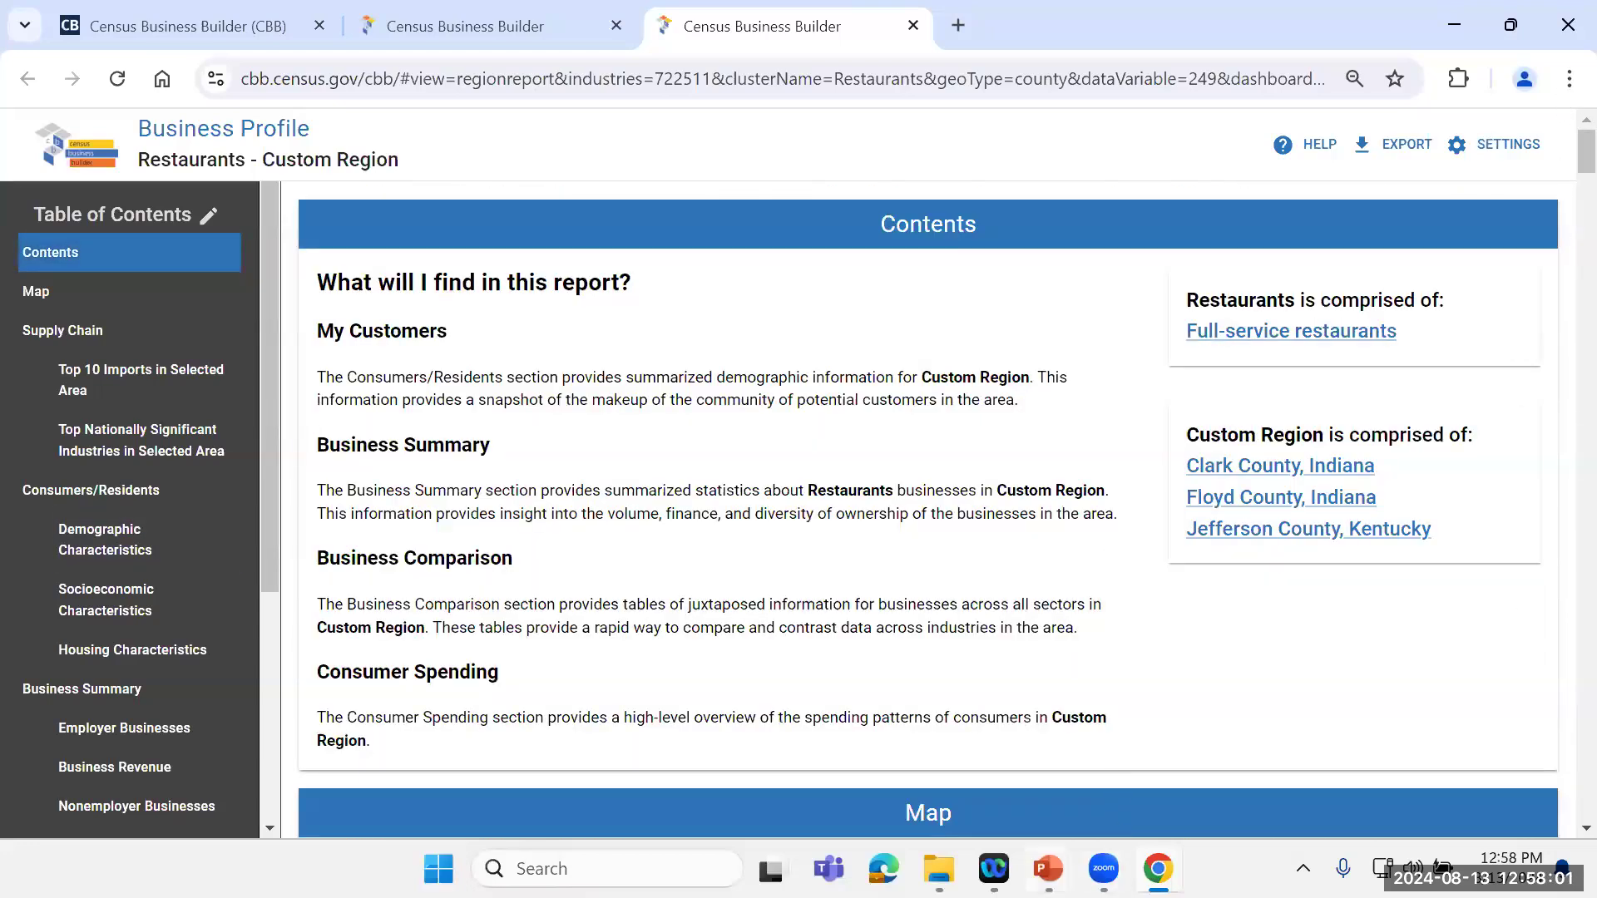
Step: Switch to the running PowerPoint slide show and advance from the CBB demo slide to Data Dissemination and Training
mouse_move(1047, 868)
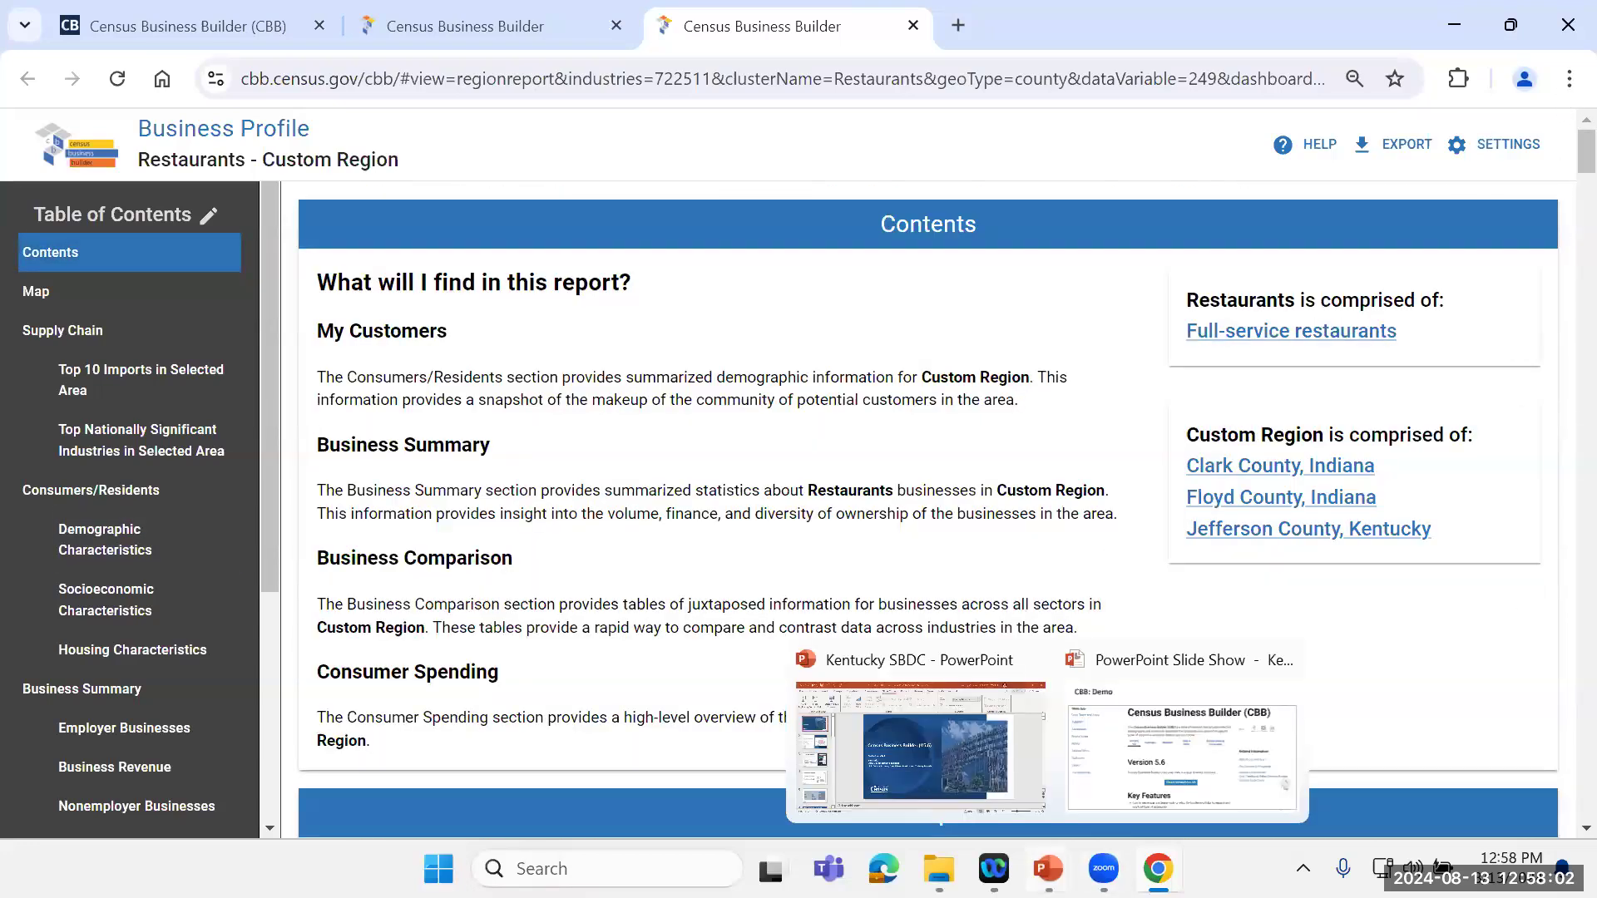
left_click(1118, 778)
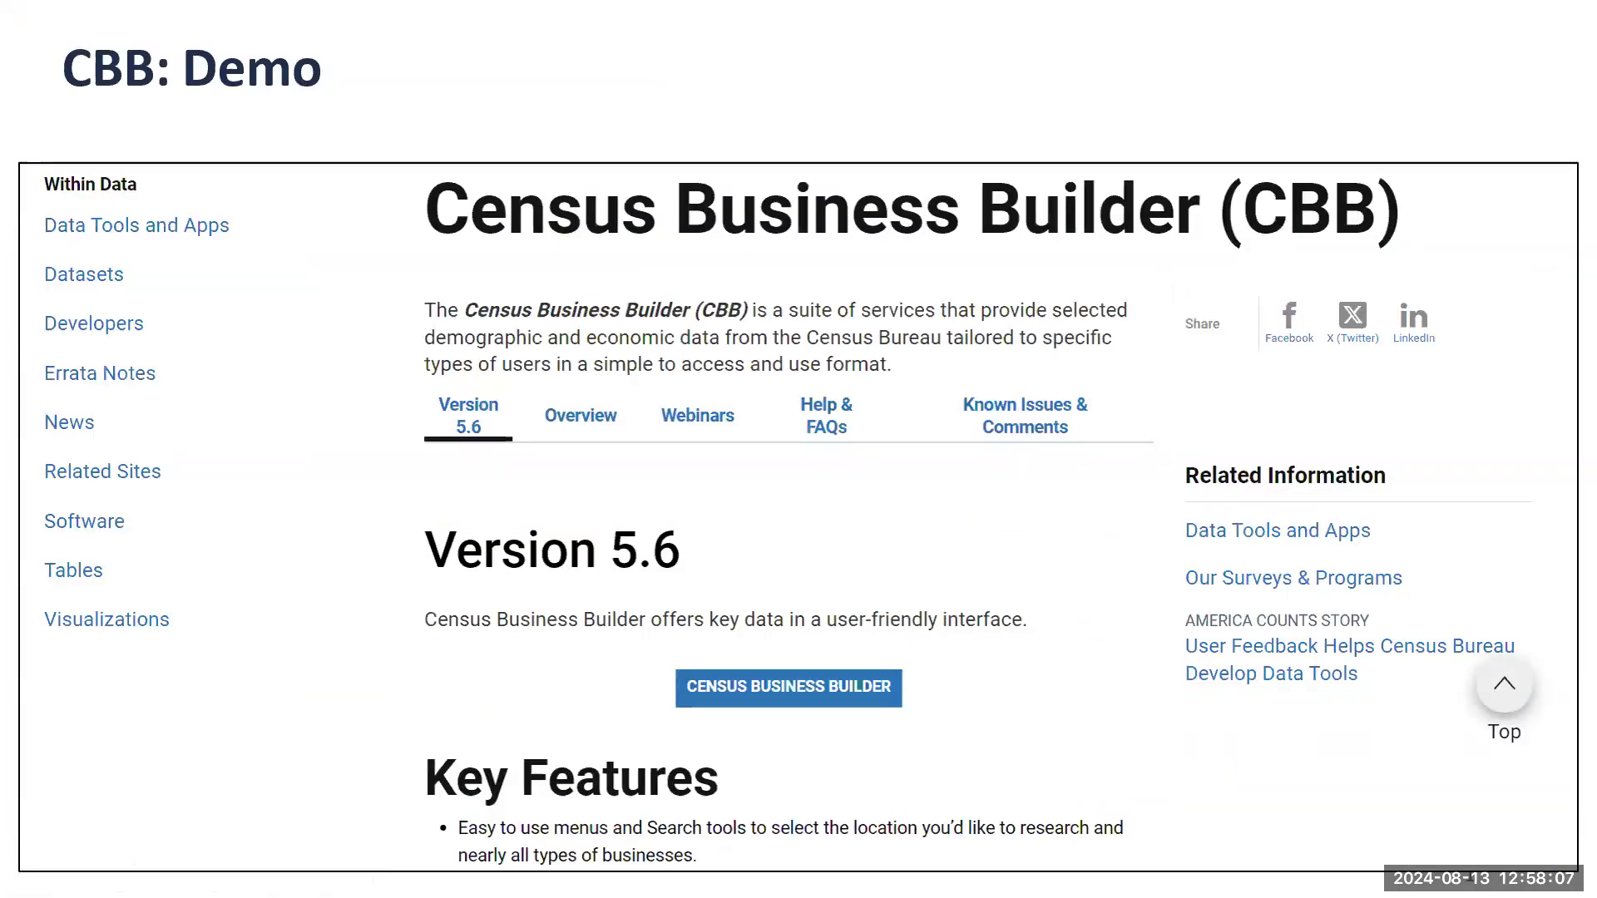
key("Right")
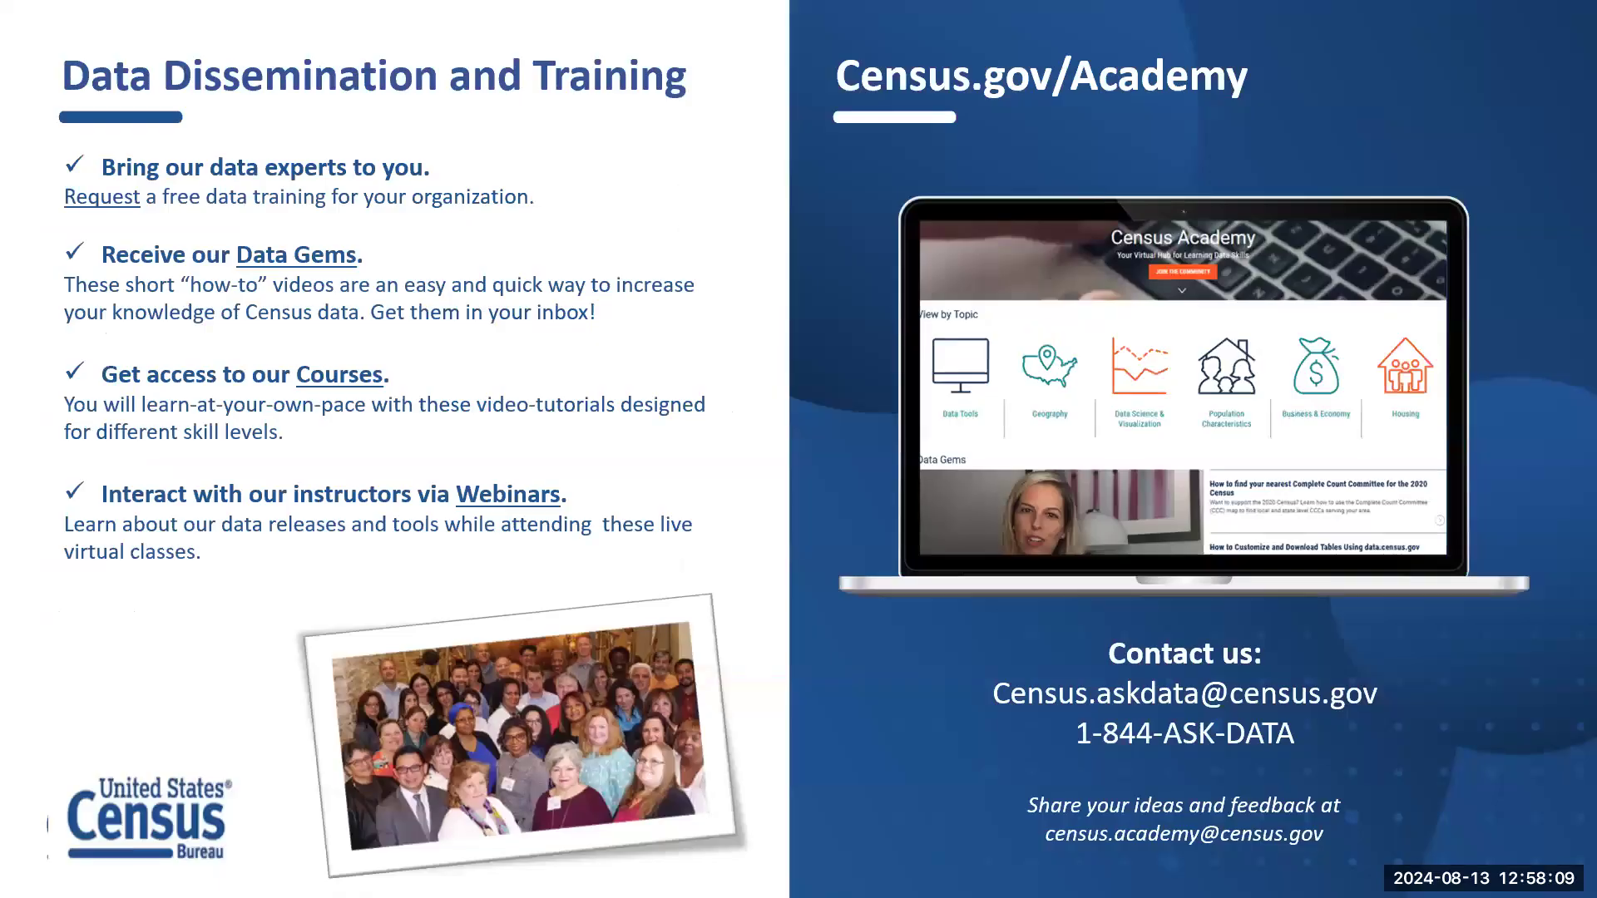